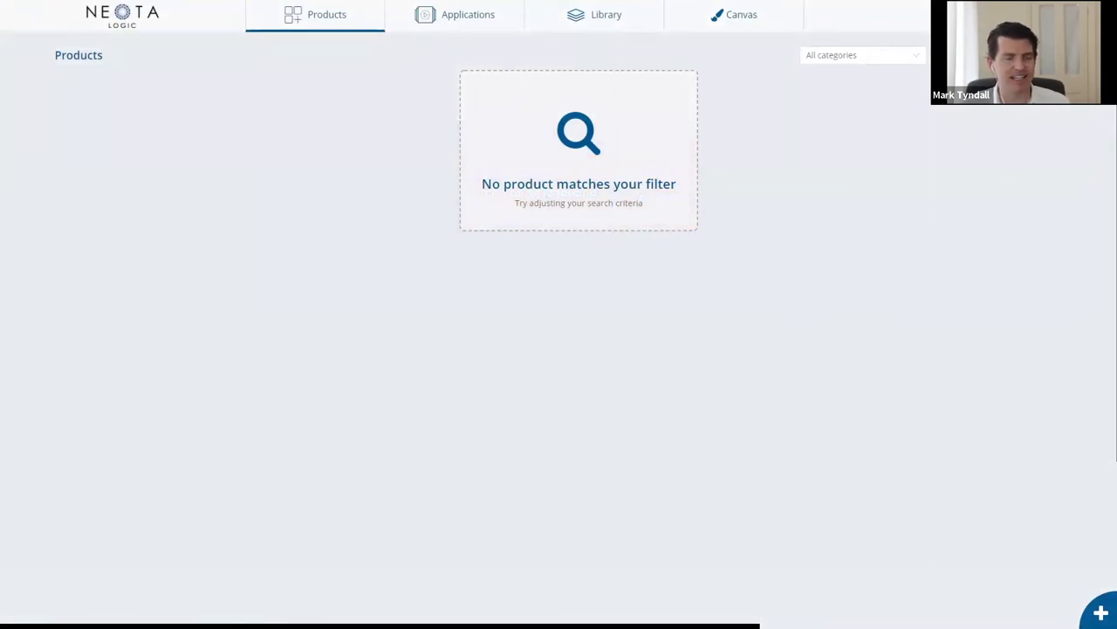
Create product 'Document review query workflow' in Demonstrations on Development Postgres.
{"action": "left_click", "coordinate": [1101, 612]}
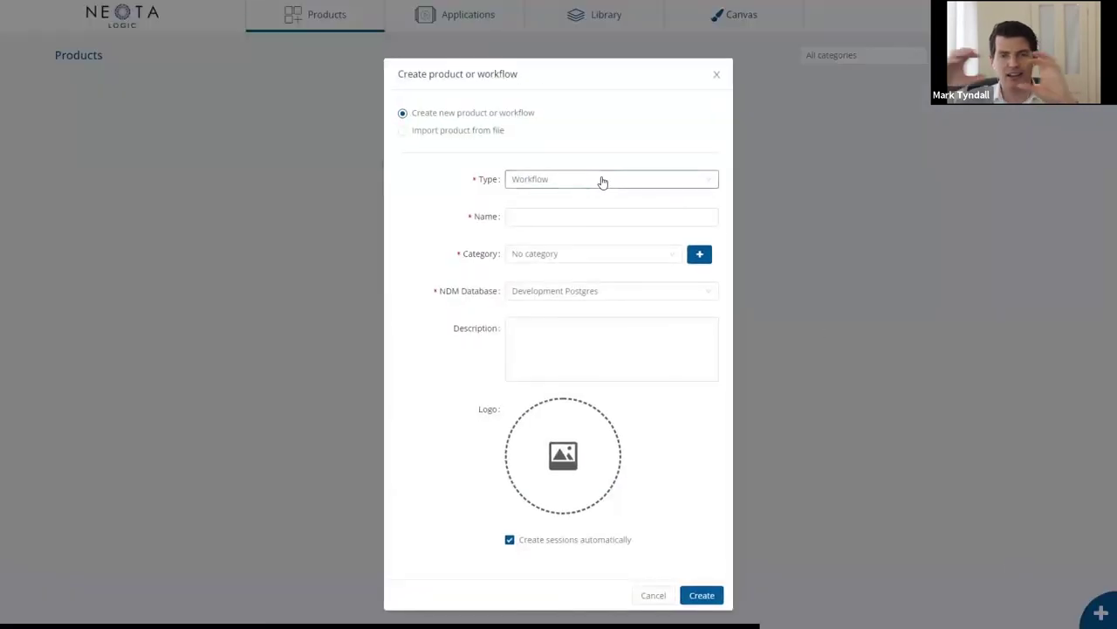
{"action": "left_click", "coordinate": [581, 216]}
{"action": "key", "text": "Down"}
{"action": "key", "text": "Return"}
{"action": "left_click", "coordinate": [664, 258]}
{"action": "left_click", "coordinate": [627, 315]}
{"action": "left_click", "coordinate": [599, 293]}
{"action": "left_click", "coordinate": [611, 312]}
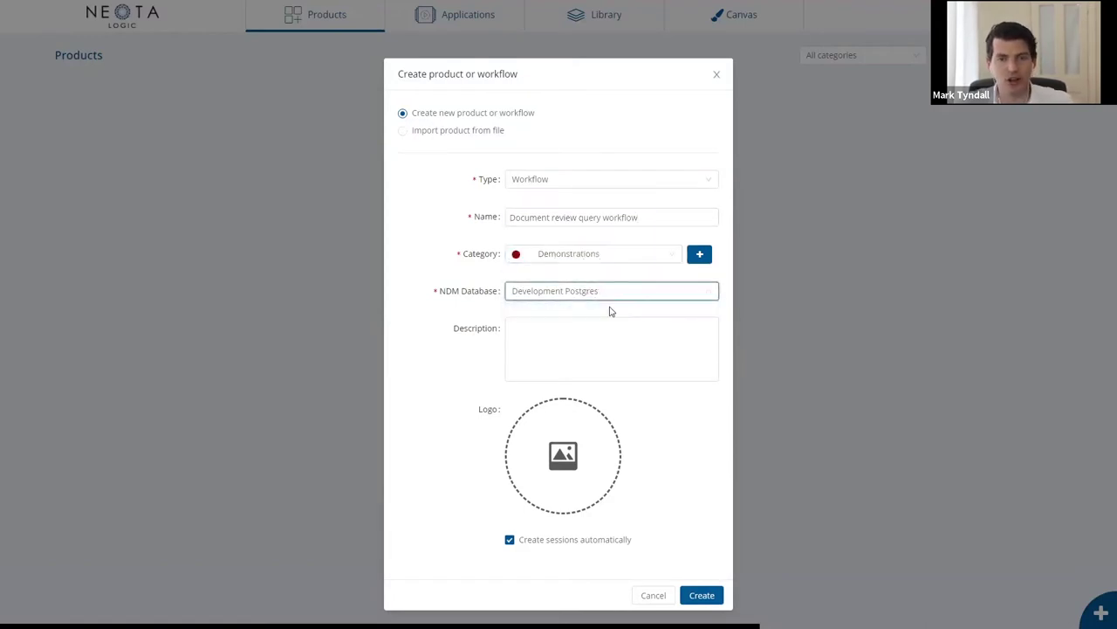
{"action": "left_click", "coordinate": [627, 335]}
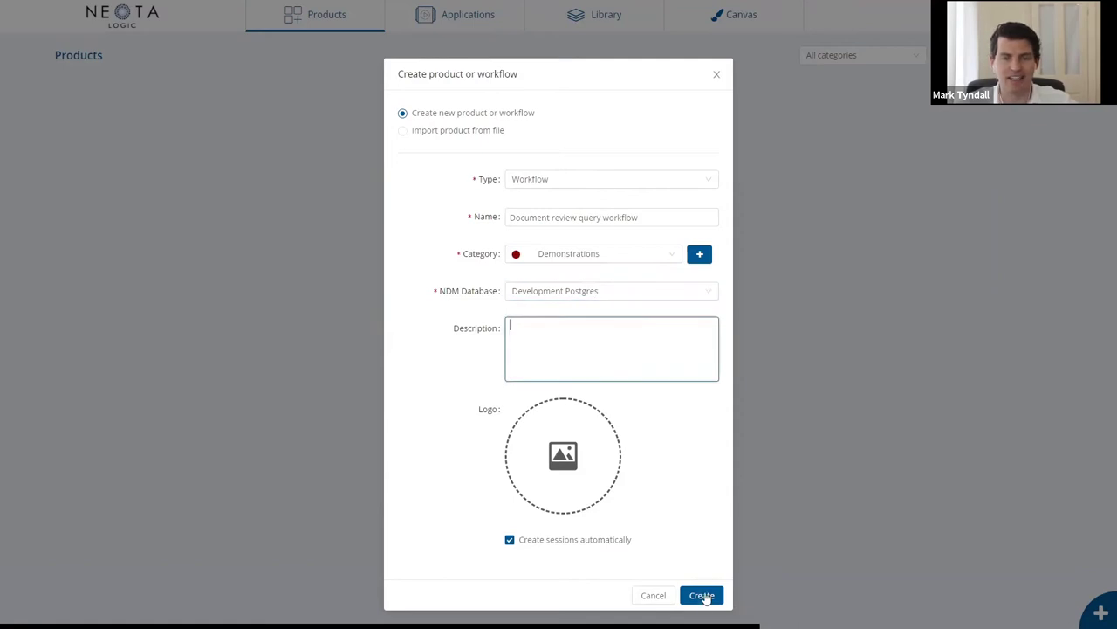
{"action": "left_click", "coordinate": [703, 594]}
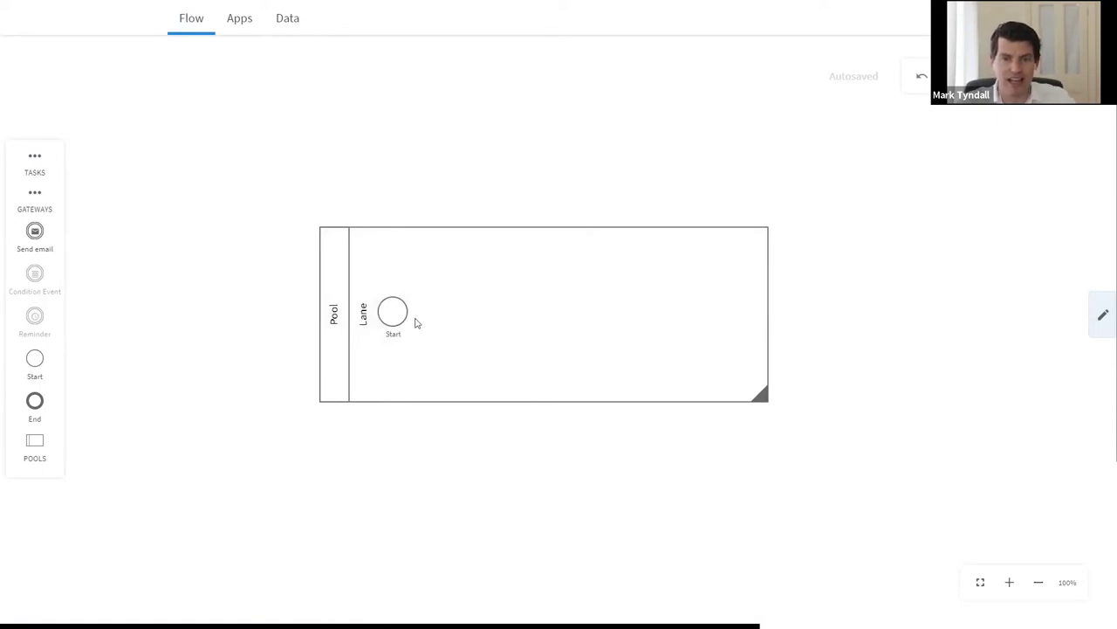
Add an application task to the lane beside the Start event.
{"action": "left_click_drag", "start_coordinate": [401, 320], "coordinate": [414, 317]}
{"action": "mouse_move", "coordinate": [51, 171]}
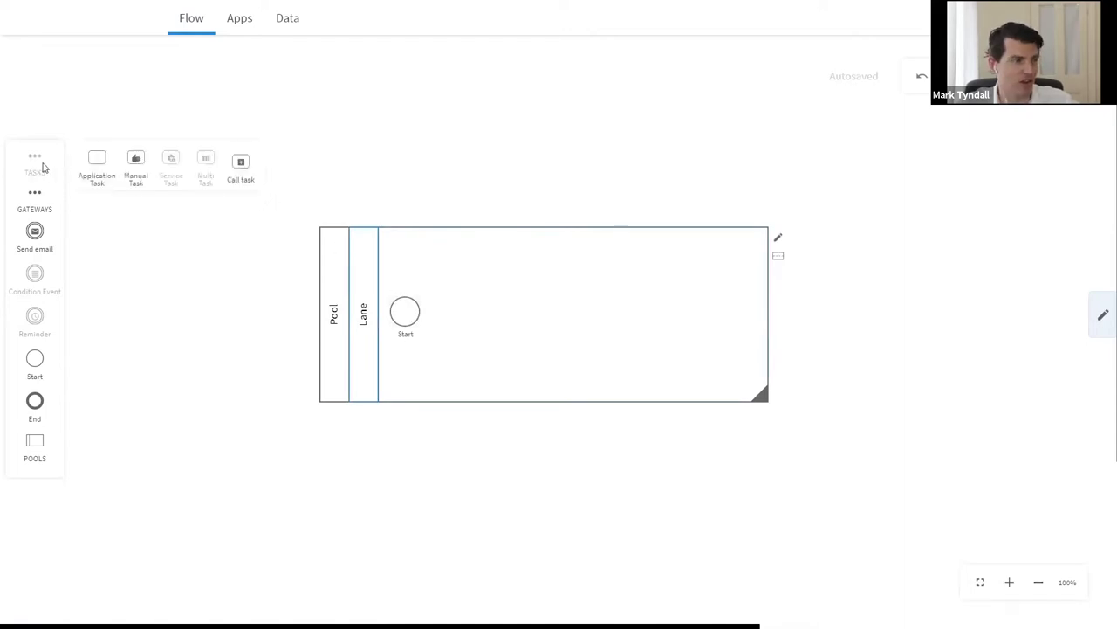
{"action": "left_click_drag", "start_coordinate": [118, 170], "coordinate": [524, 320]}
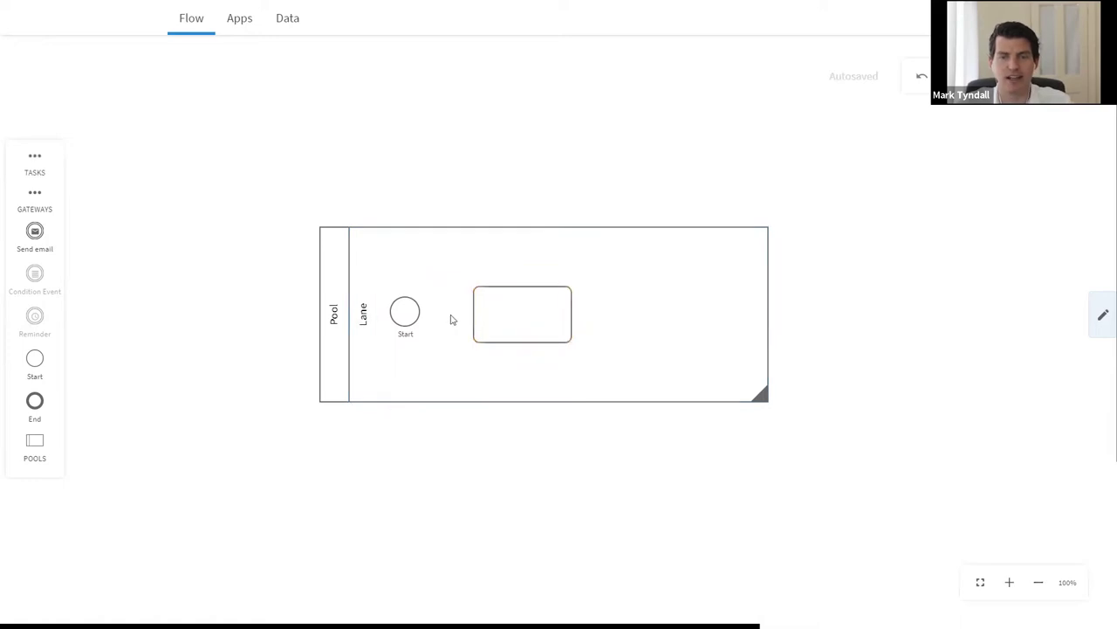
{"action": "left_click", "coordinate": [498, 320]}
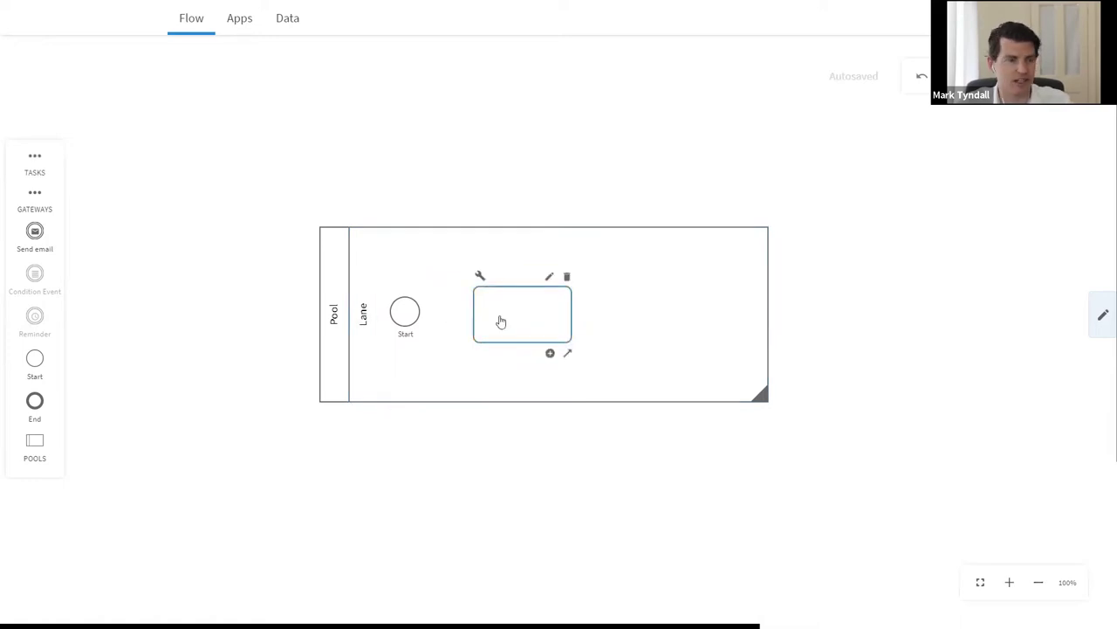
Name the task Create query and attach new placeholder app 'Query workflow (Analyst creates query)'.
{"action": "left_click", "coordinate": [549, 277]}
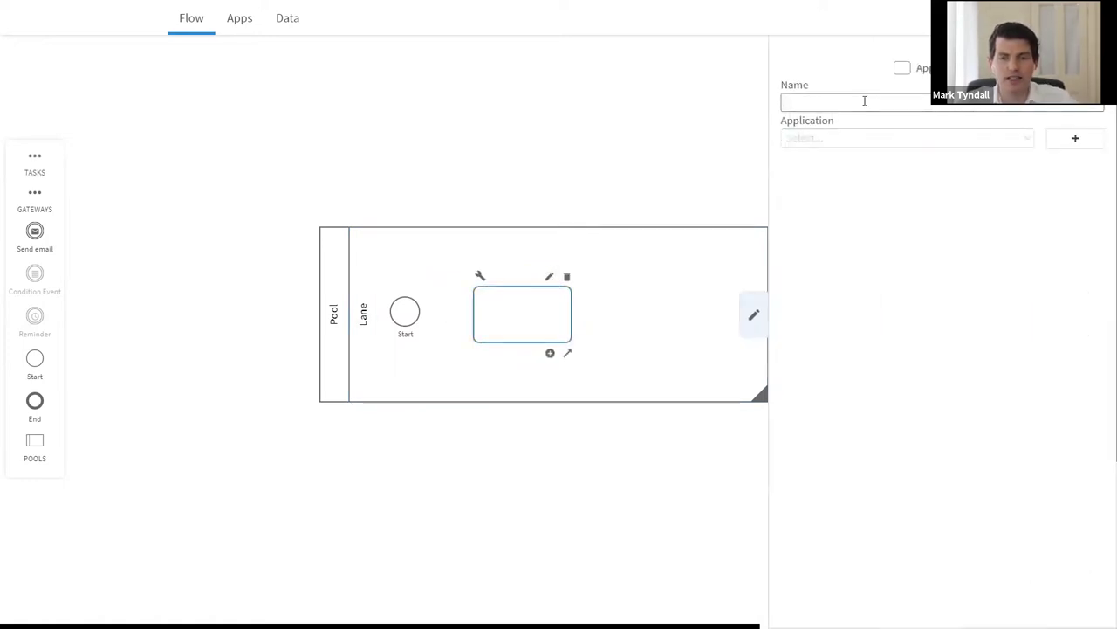
{"action": "left_click", "coordinate": [864, 100]}
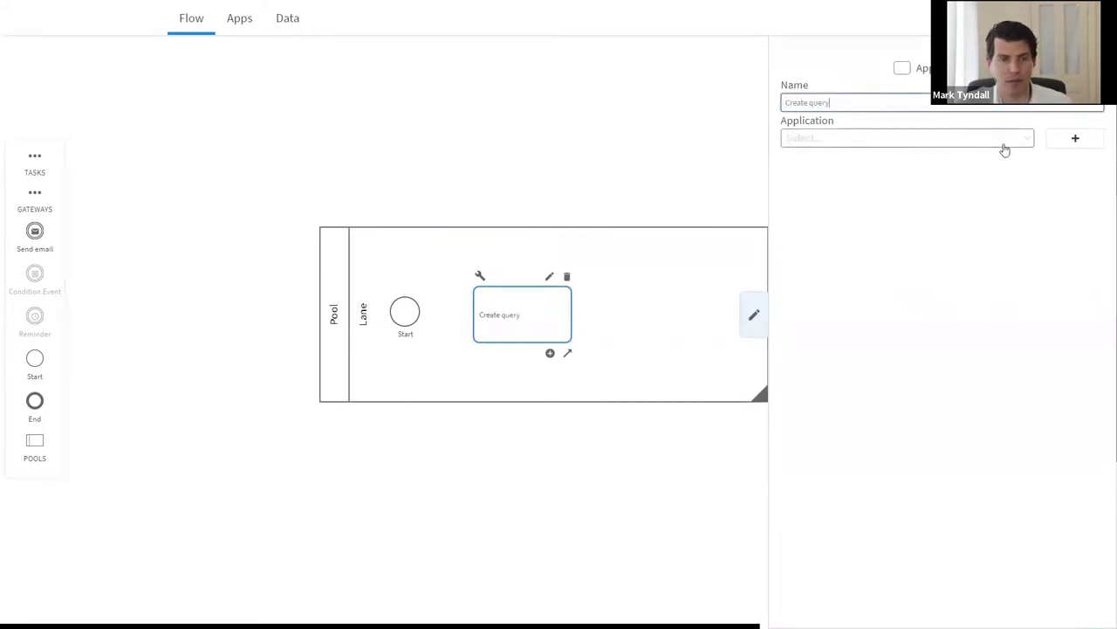
{"action": "left_click", "coordinate": [1066, 142]}
{"action": "left_click", "coordinate": [921, 305]}
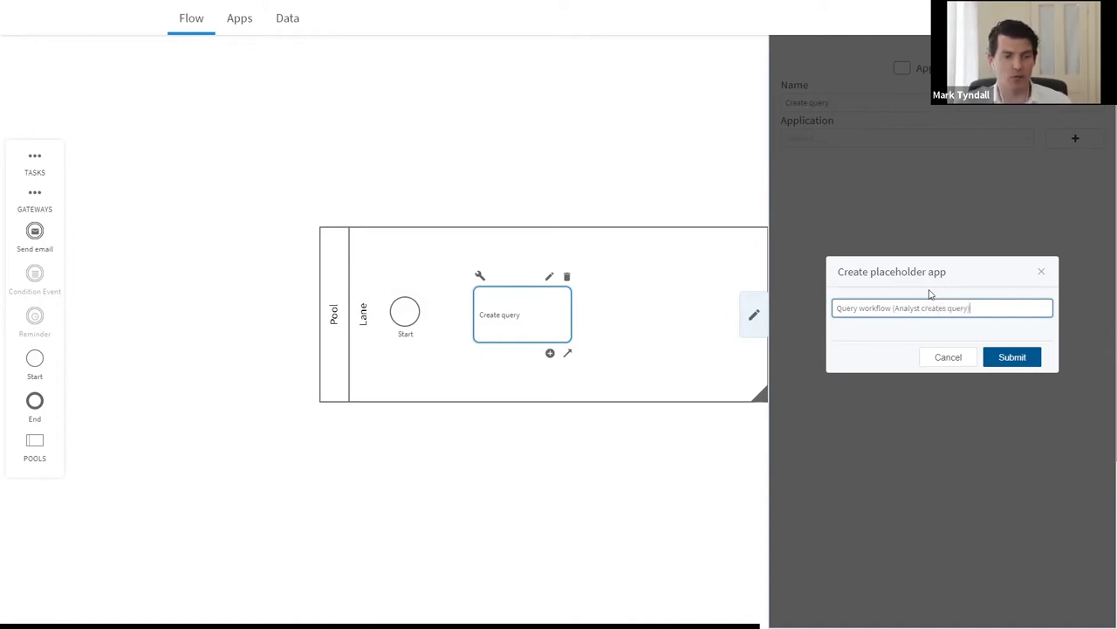
{"action": "left_click", "coordinate": [1018, 364]}
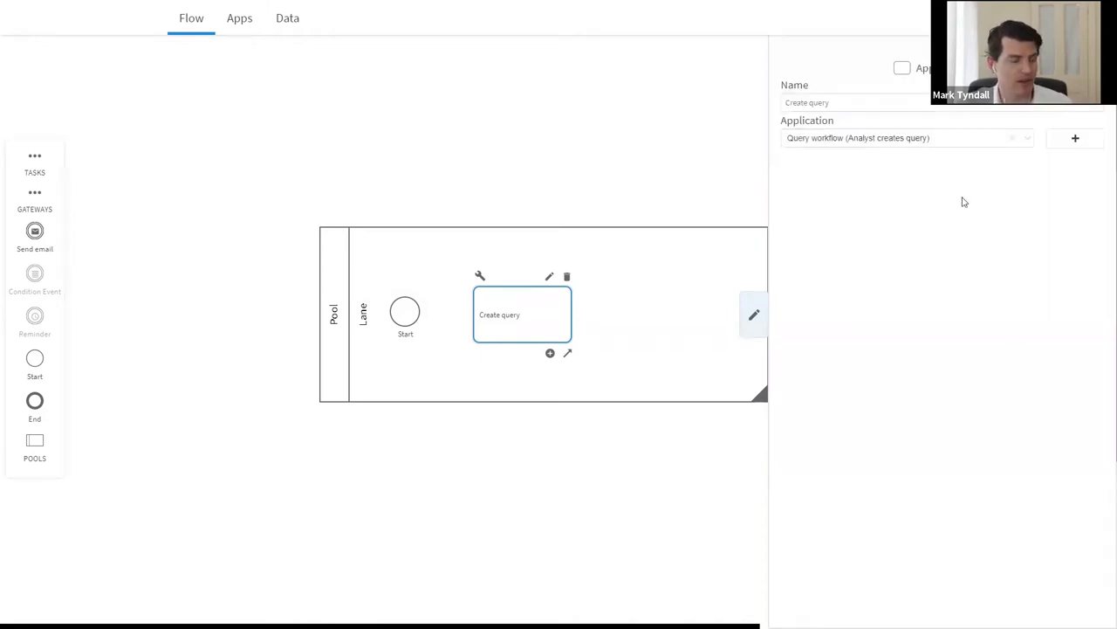
{"action": "left_click", "coordinate": [432, 317]}
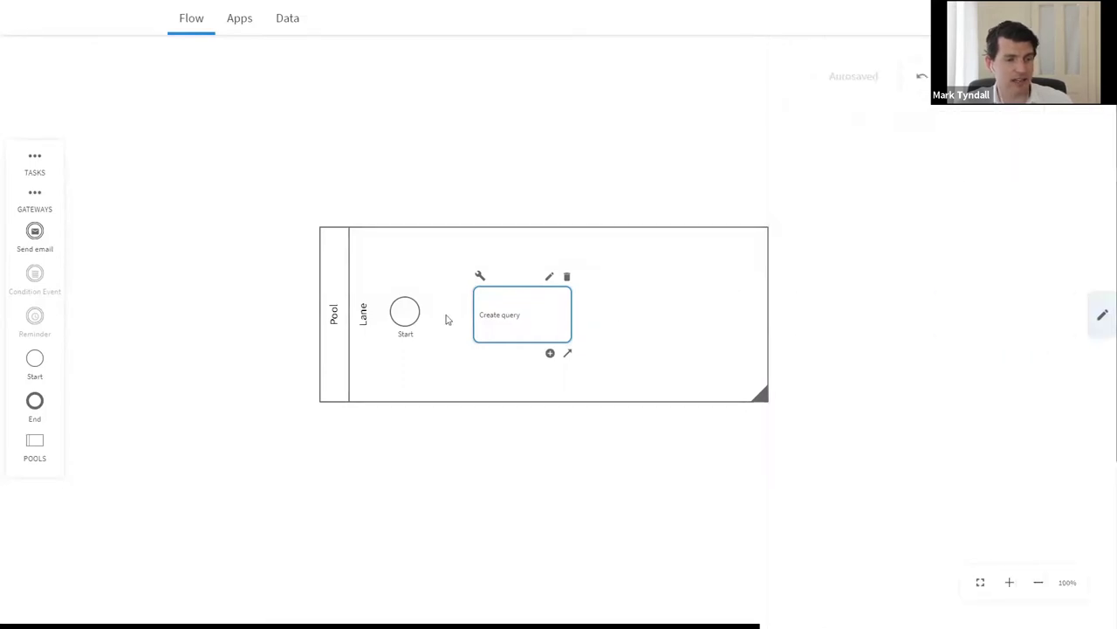
Connect the Start event to the Create query task.
{"action": "left_click_drag", "start_coordinate": [447, 322], "coordinate": [542, 317]}
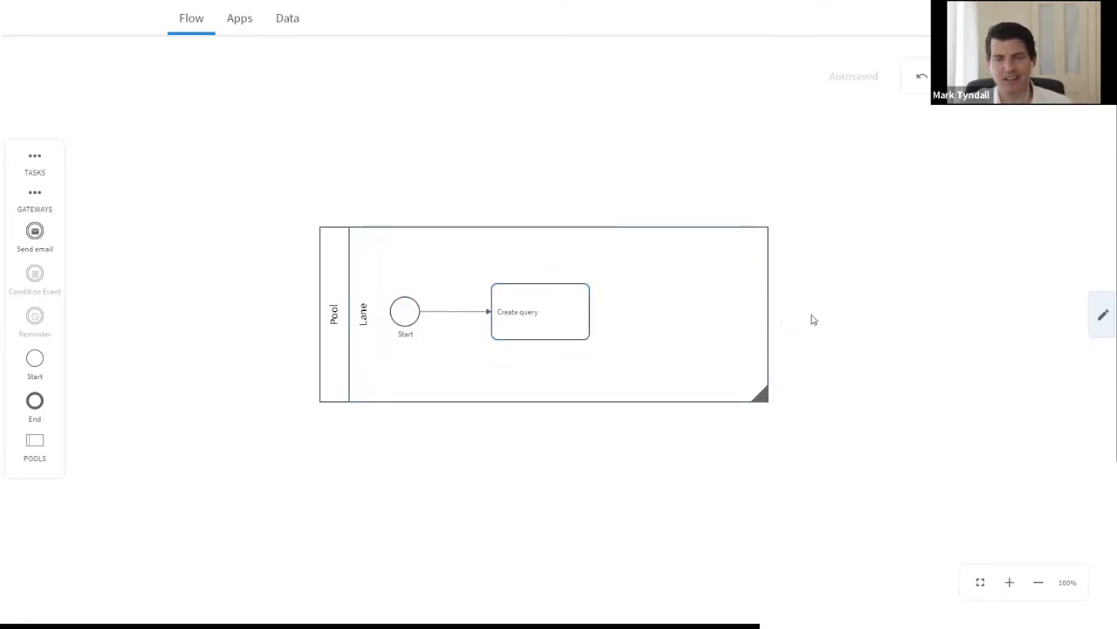
{"action": "scroll", "coordinate": [810, 317], "scroll_direction": "down", "scroll_amount": 1}
{"action": "left_click_drag", "start_coordinate": [843, 322], "coordinate": [536, 320]}
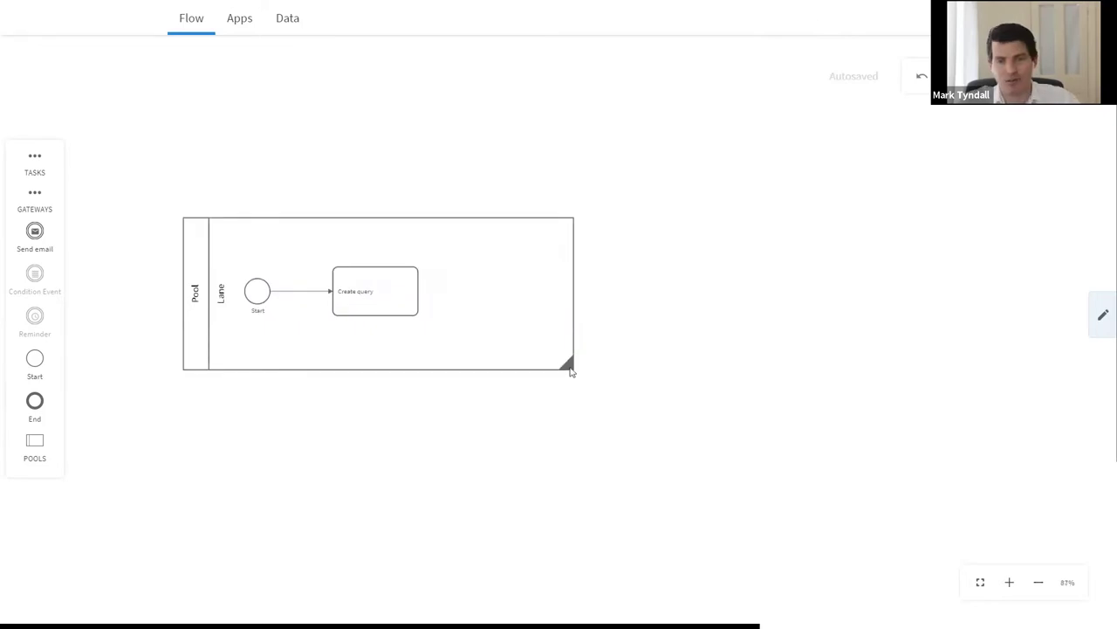
Widen the pool, add two extra lanes, and enlarge it to fit three lanes.
{"action": "left_click_drag", "start_coordinate": [575, 371], "coordinate": [1050, 372]}
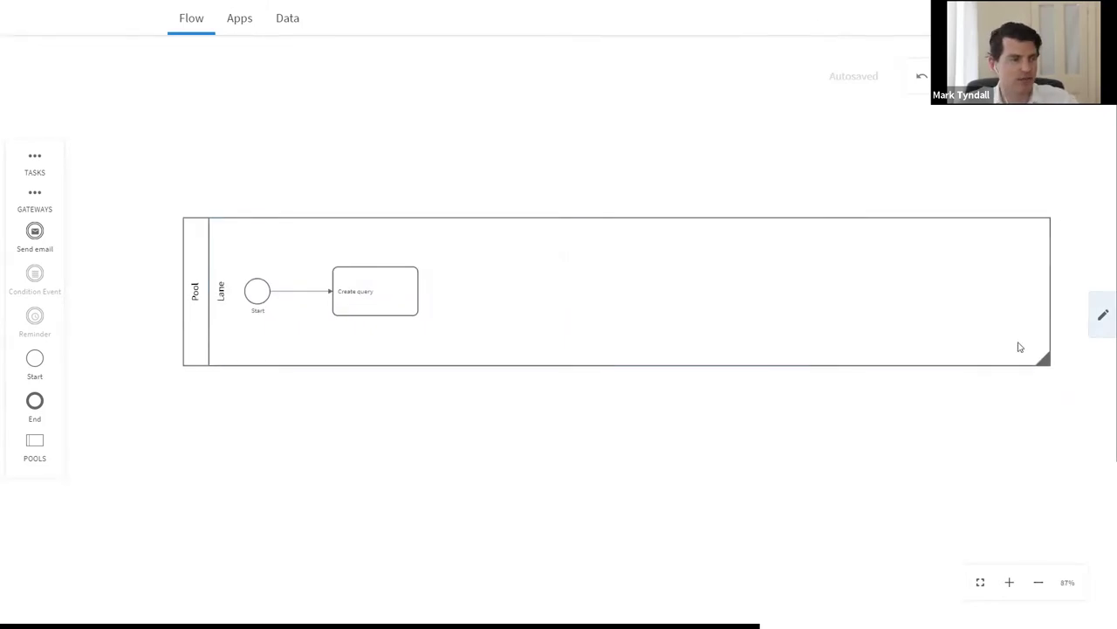
{"action": "left_click", "coordinate": [1017, 347]}
{"action": "left_click", "coordinate": [1060, 245]}
{"action": "left_click", "coordinate": [1060, 245]}
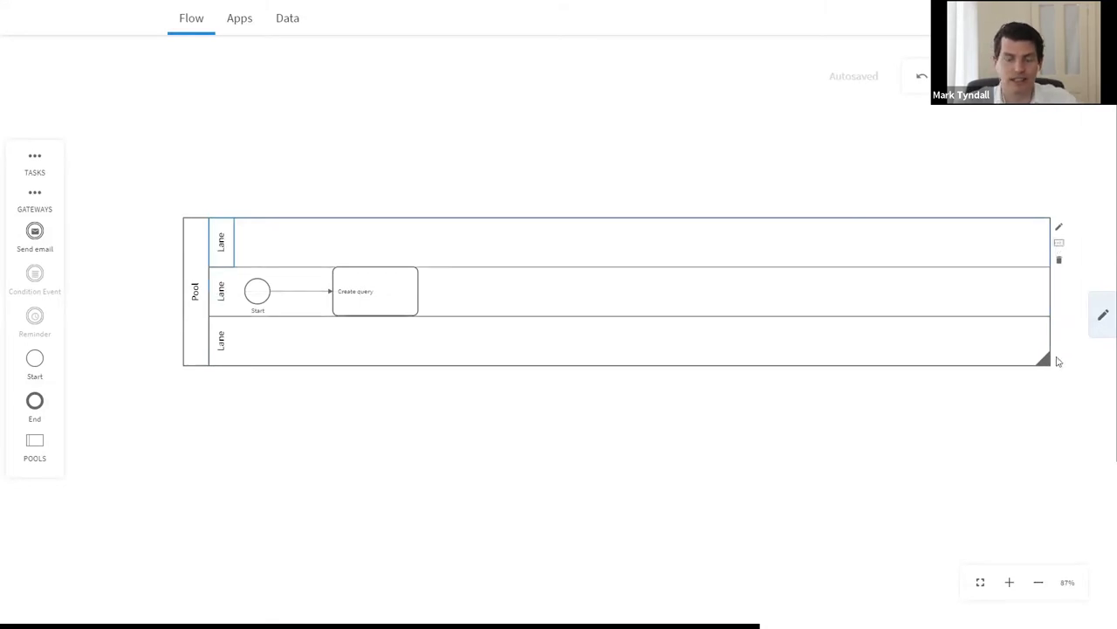
{"action": "left_click_drag", "start_coordinate": [1053, 359], "coordinate": [1081, 603]}
{"action": "left_click_drag", "start_coordinate": [564, 217], "coordinate": [572, 105]}
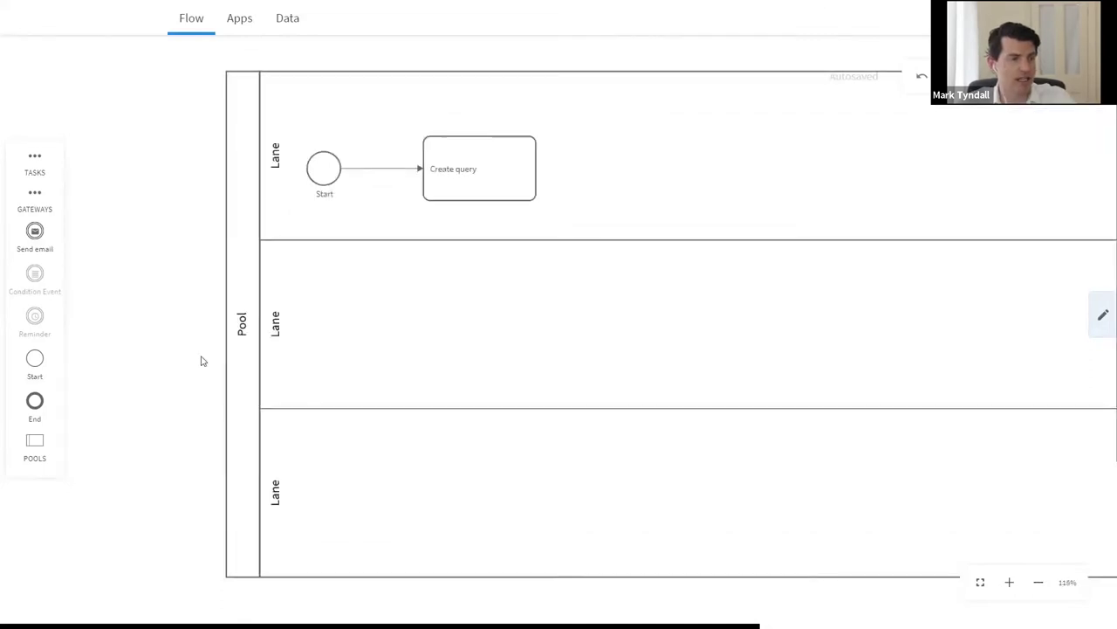
{"action": "scroll", "coordinate": [201, 359], "scroll_direction": "up", "scroll_amount": 2}
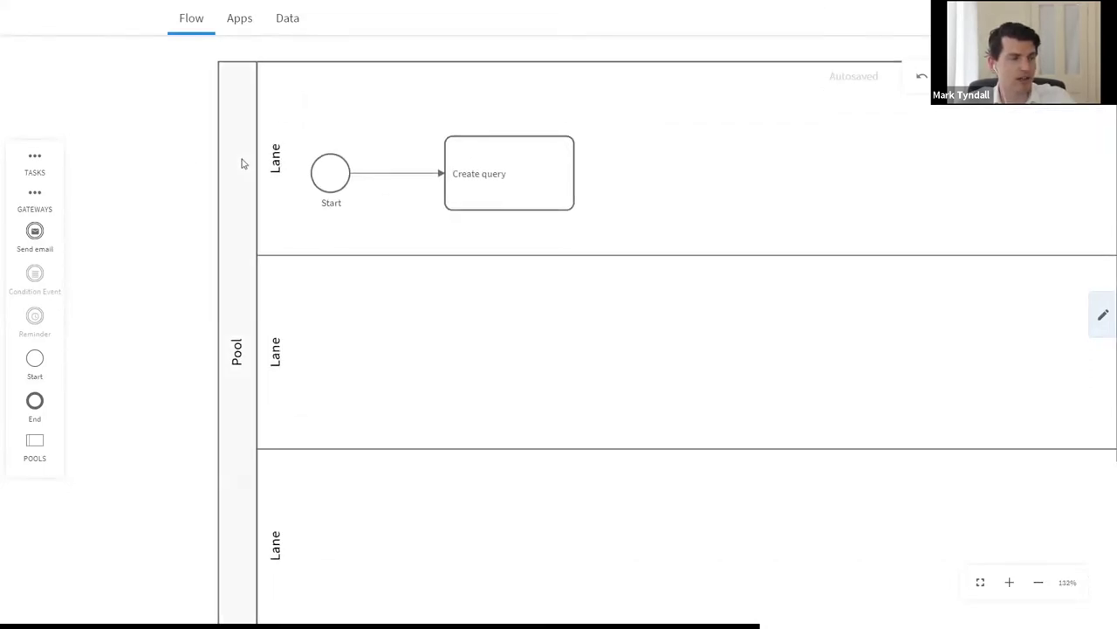
Name the first two lanes Analyst and Solicitor.
{"action": "double_click", "coordinate": [273, 160]}
{"action": "type", "text": "Analyst"}
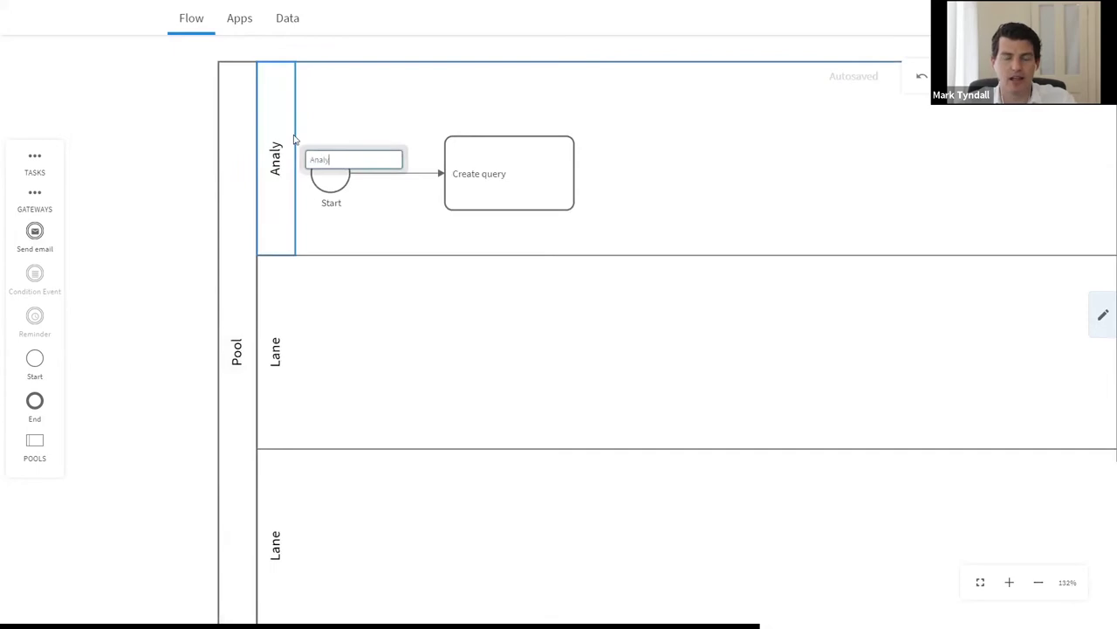
{"action": "double_click", "coordinate": [281, 360]}
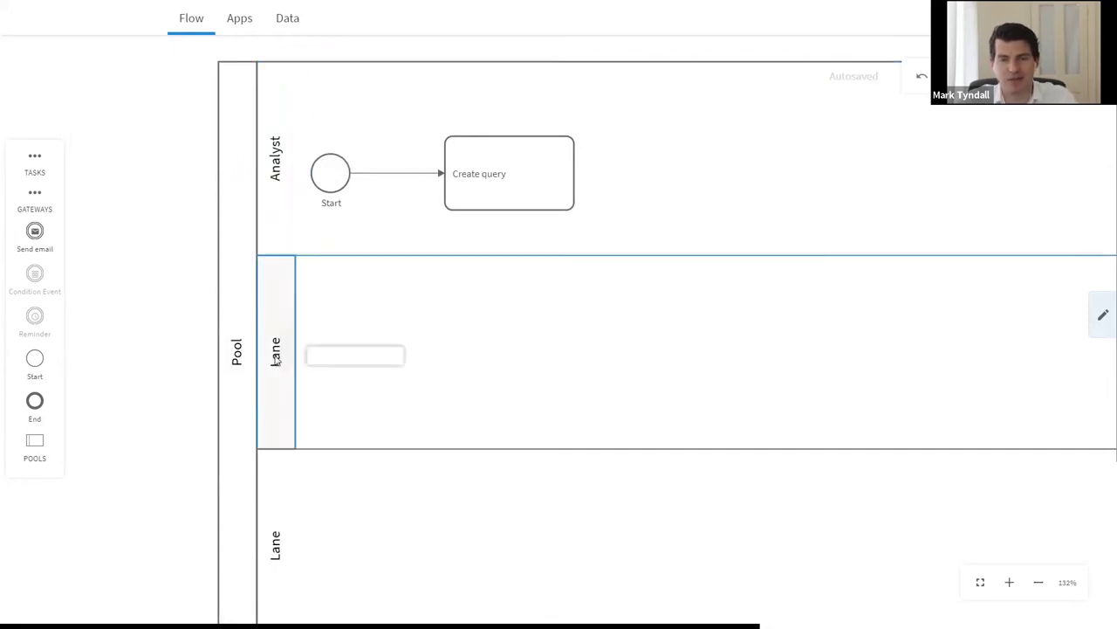
{"action": "type", "text": "Solicitor"}
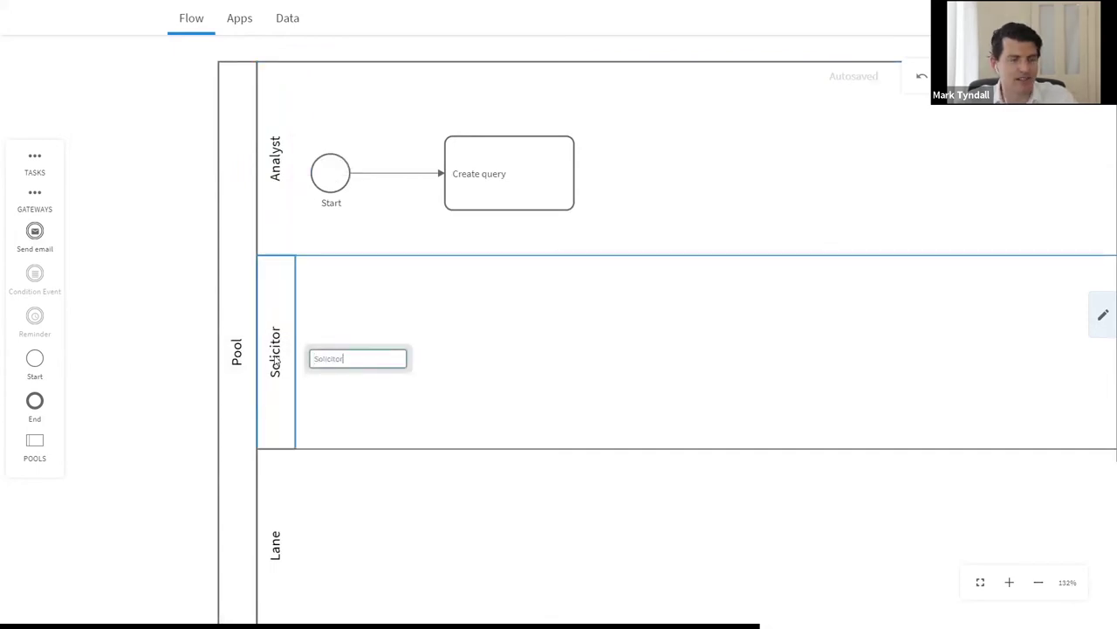
{"action": "left_click", "coordinate": [179, 496]}
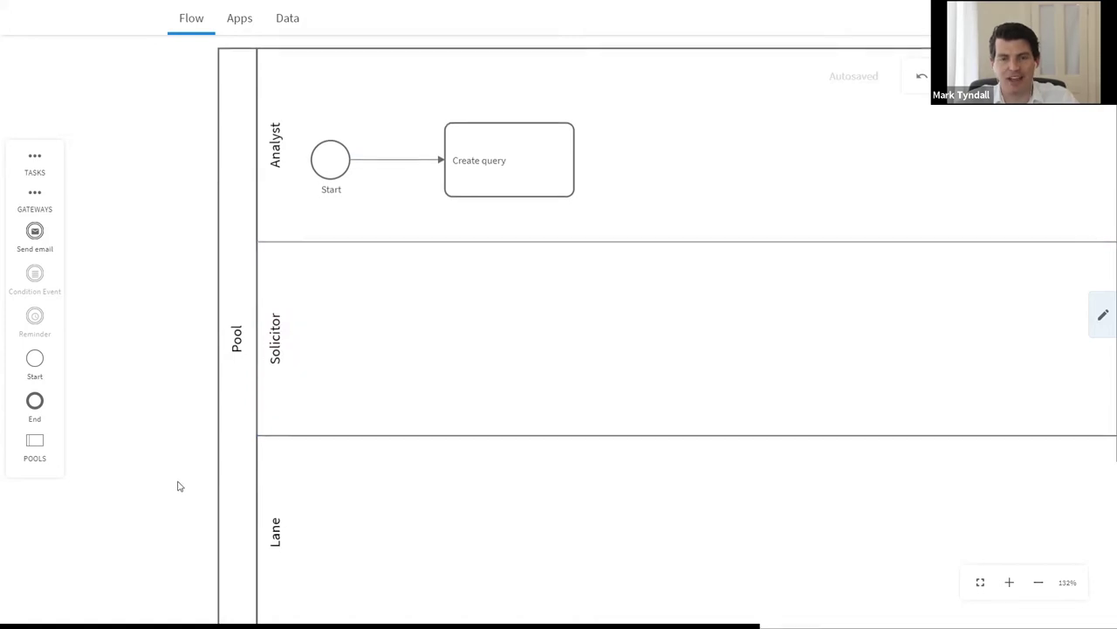
Name the third lane Lead Senior Associate, replacing the mistyped 'Supervising Senior'.
{"action": "double_click", "coordinate": [275, 532]}
{"action": "type", "text": "Superv"}
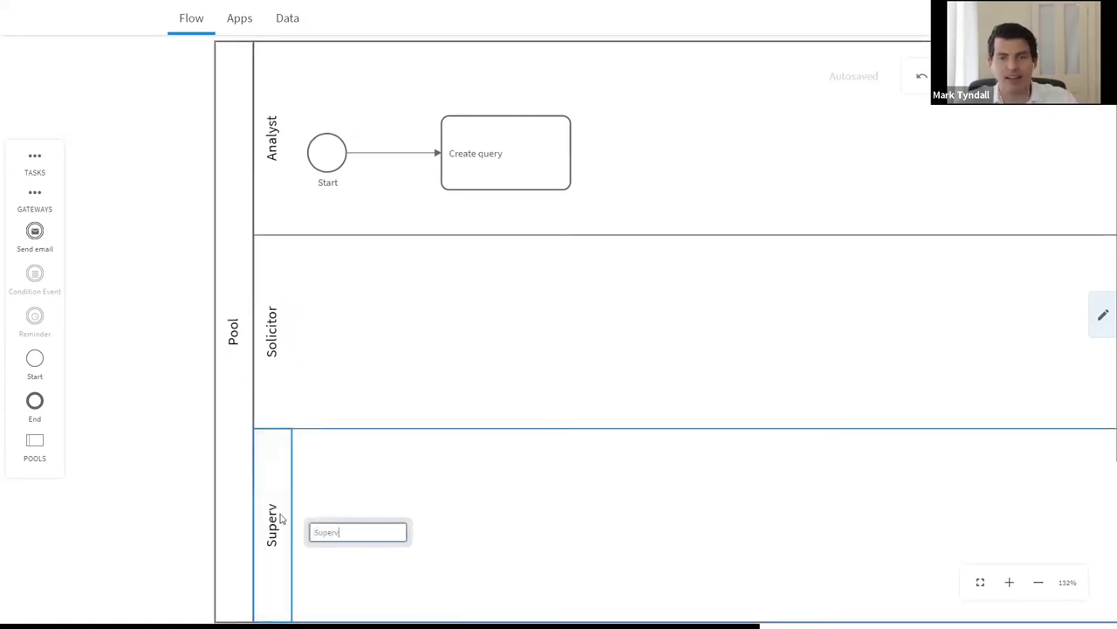
{"action": "type", "text": "ising Senior"}
{"action": "key", "text": "Home"}
{"action": "key", "text": "ctrl+shift+Right"}
{"action": "type", "text": "Lead Senior Associate"}
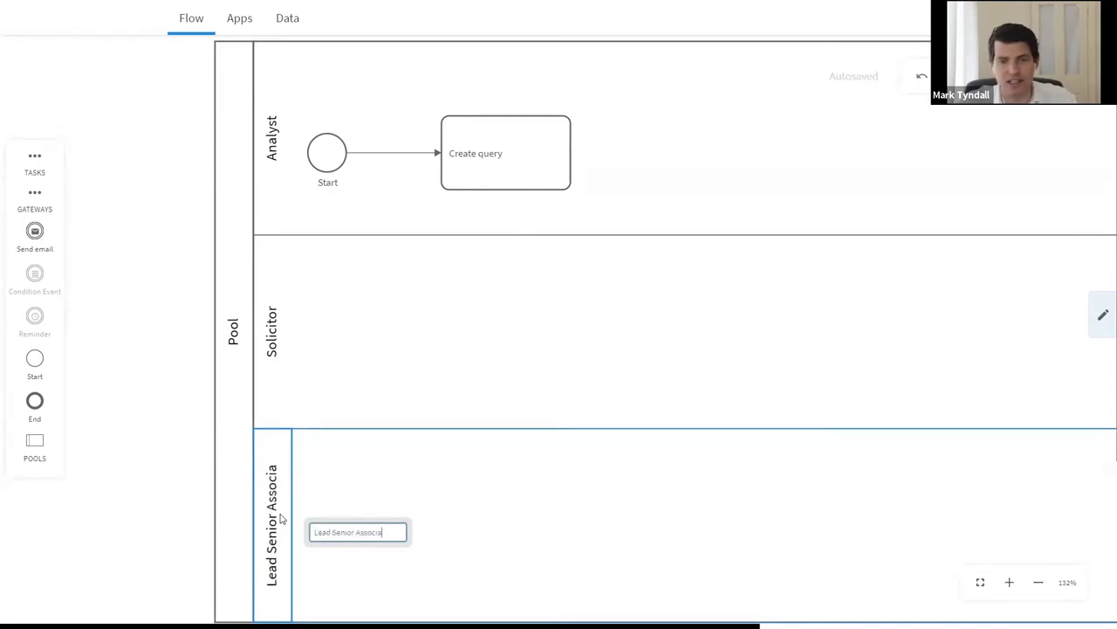
{"action": "left_click", "coordinate": [148, 293]}
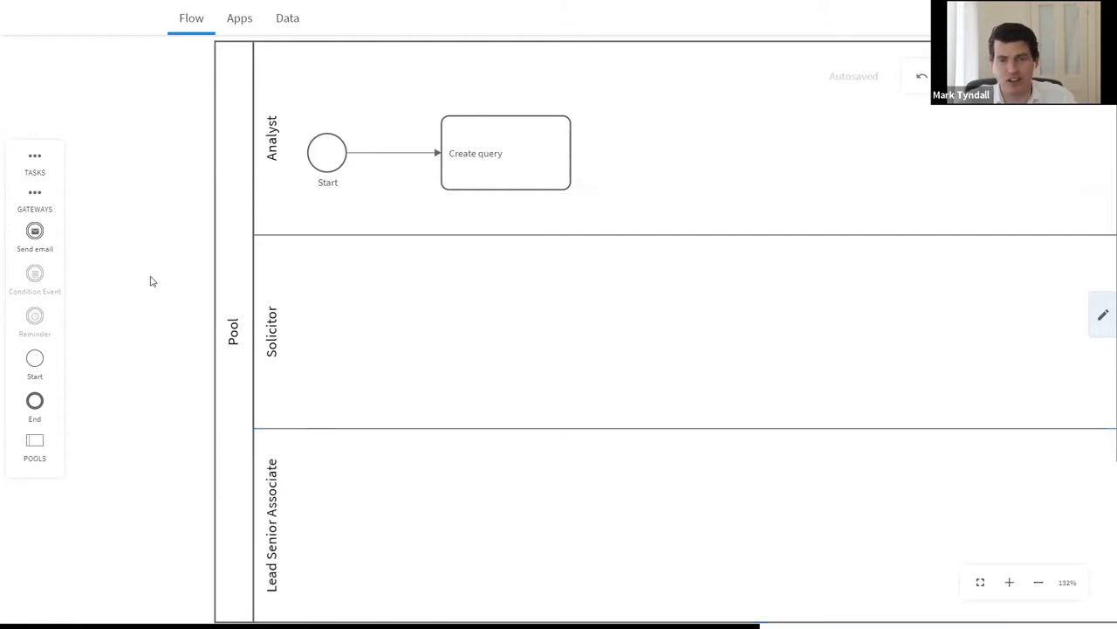
{"action": "scroll", "coordinate": [166, 253], "scroll_direction": "down", "scroll_amount": 5}
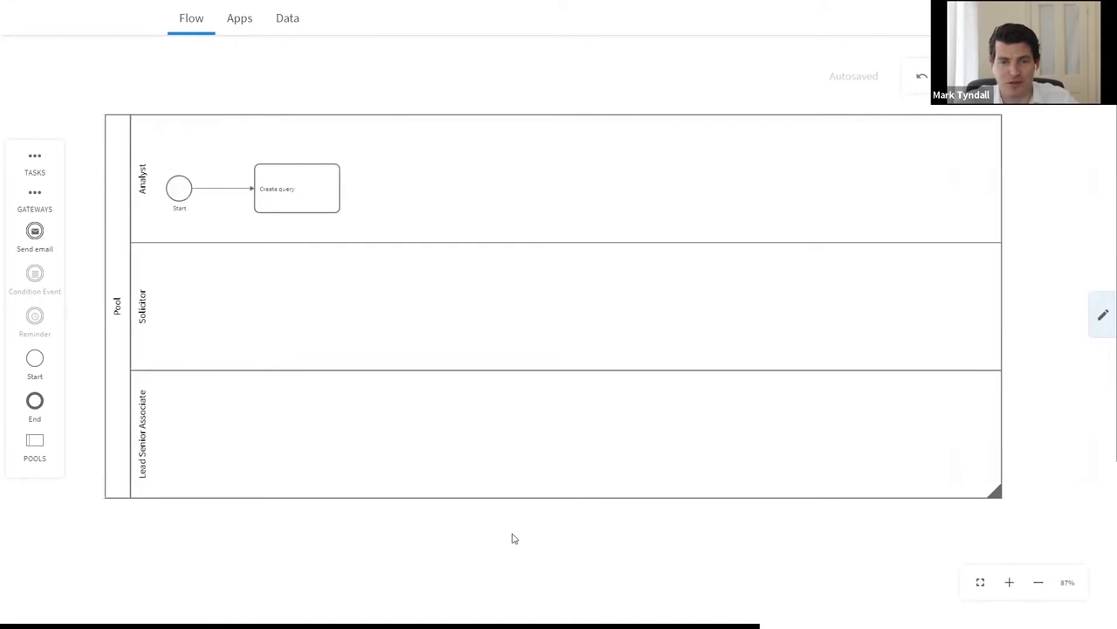
Add a Send Email event 'Email Solicitor team' after Create query, label above, and connect them.
{"action": "left_click", "coordinate": [38, 161]}
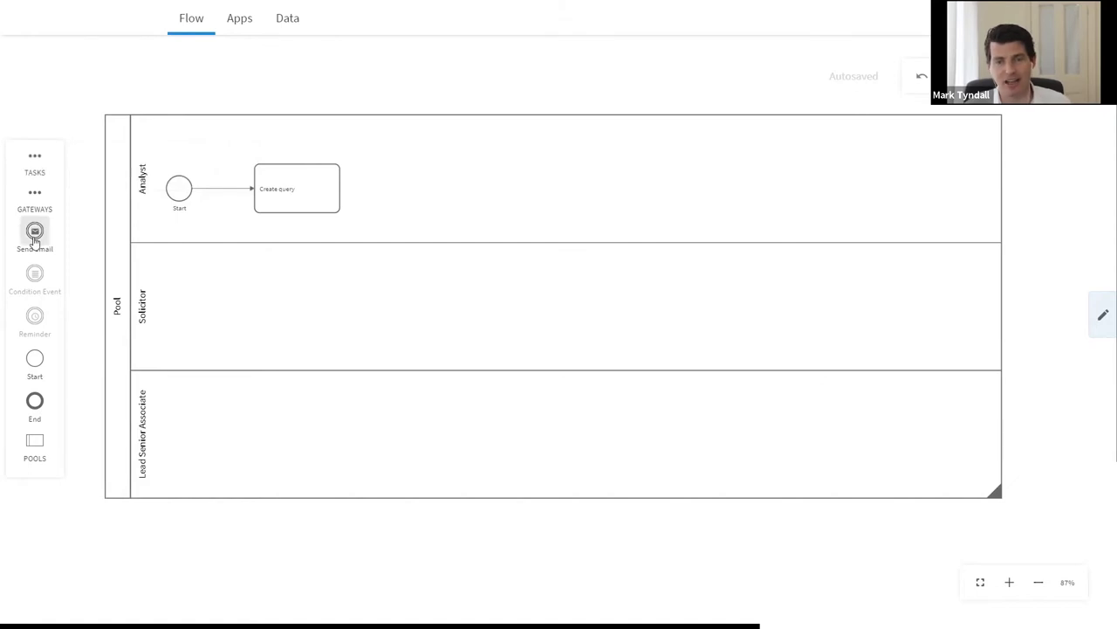
{"action": "left_click_drag", "start_coordinate": [35, 234], "coordinate": [403, 192]}
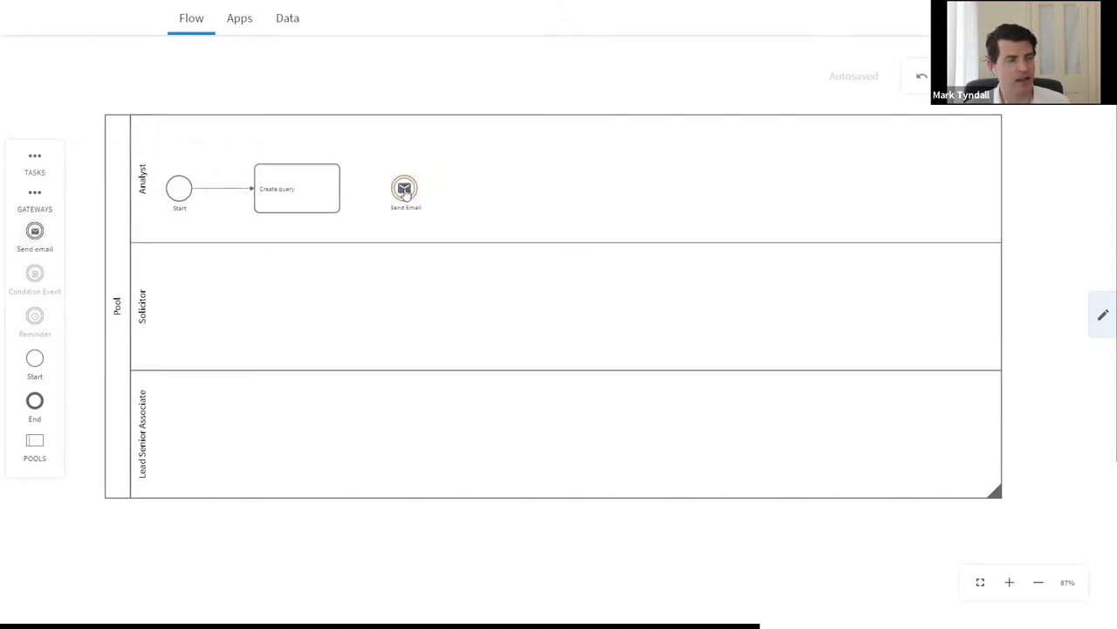
{"action": "double_click", "coordinate": [406, 207]}
{"action": "type", "text": "Email Solicitor team"}
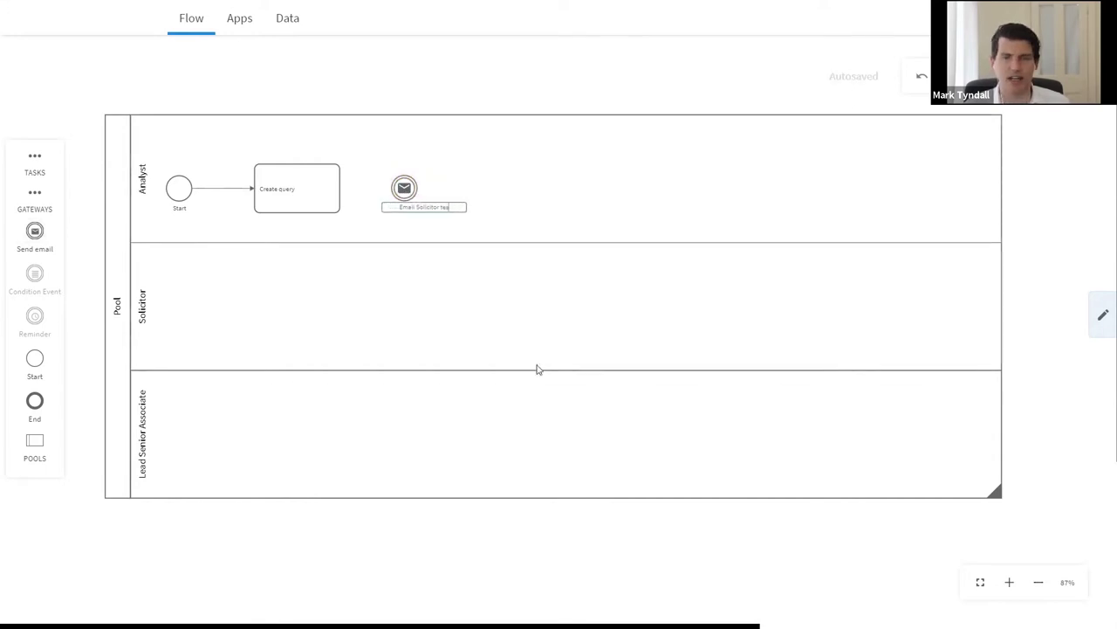
{"action": "left_click", "coordinate": [473, 330]}
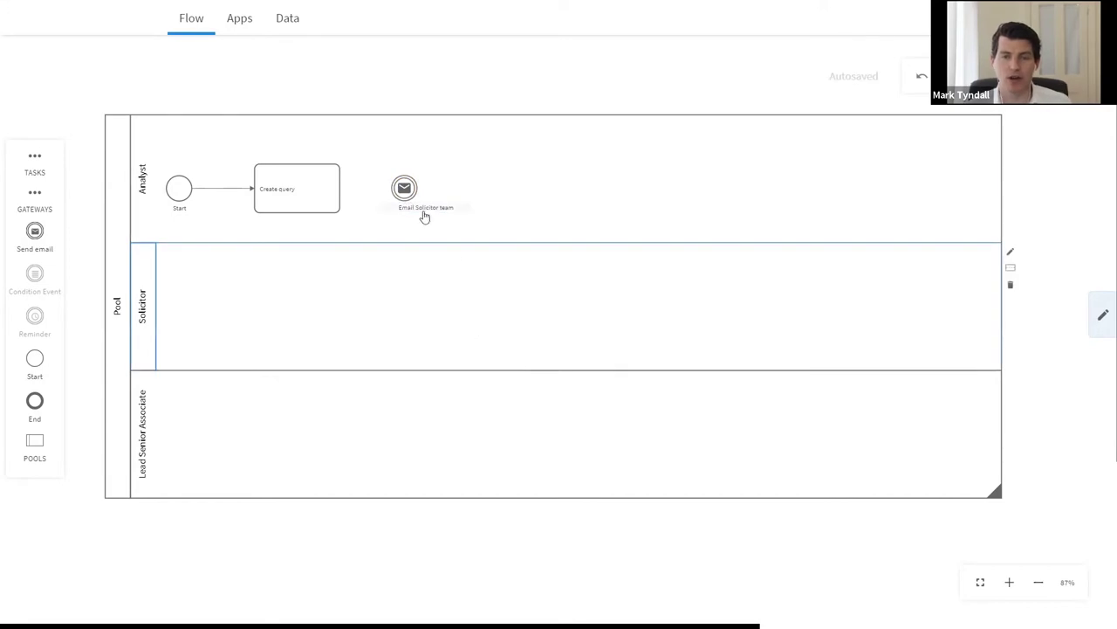
{"action": "left_click_drag", "start_coordinate": [424, 215], "coordinate": [401, 175]}
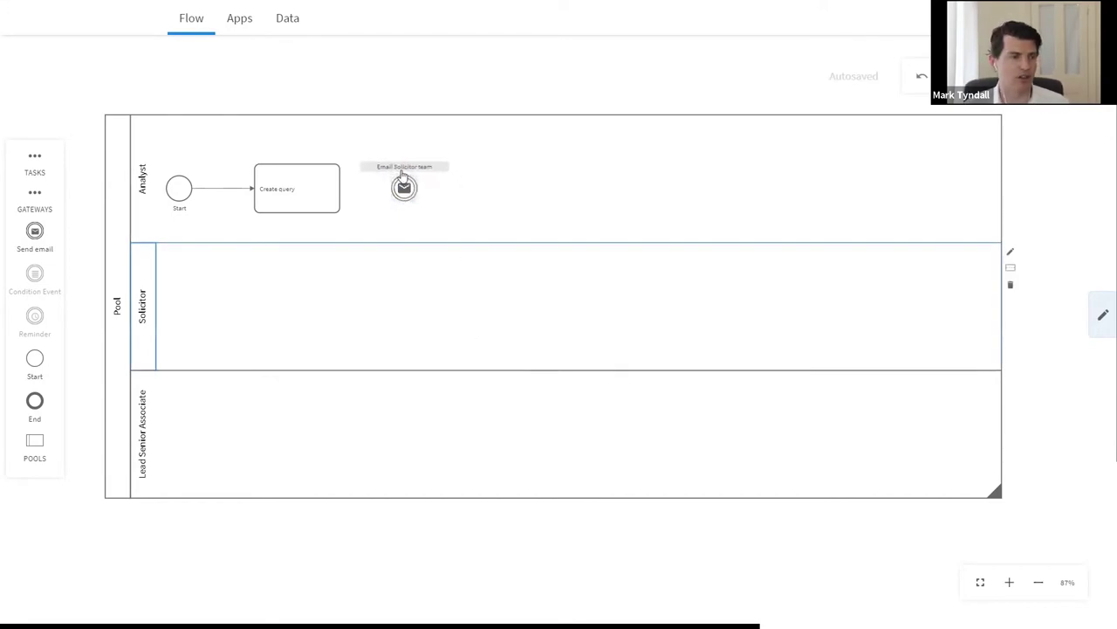
{"action": "left_click", "coordinate": [312, 207]}
{"action": "left_click_drag", "start_coordinate": [337, 222], "coordinate": [397, 194]}
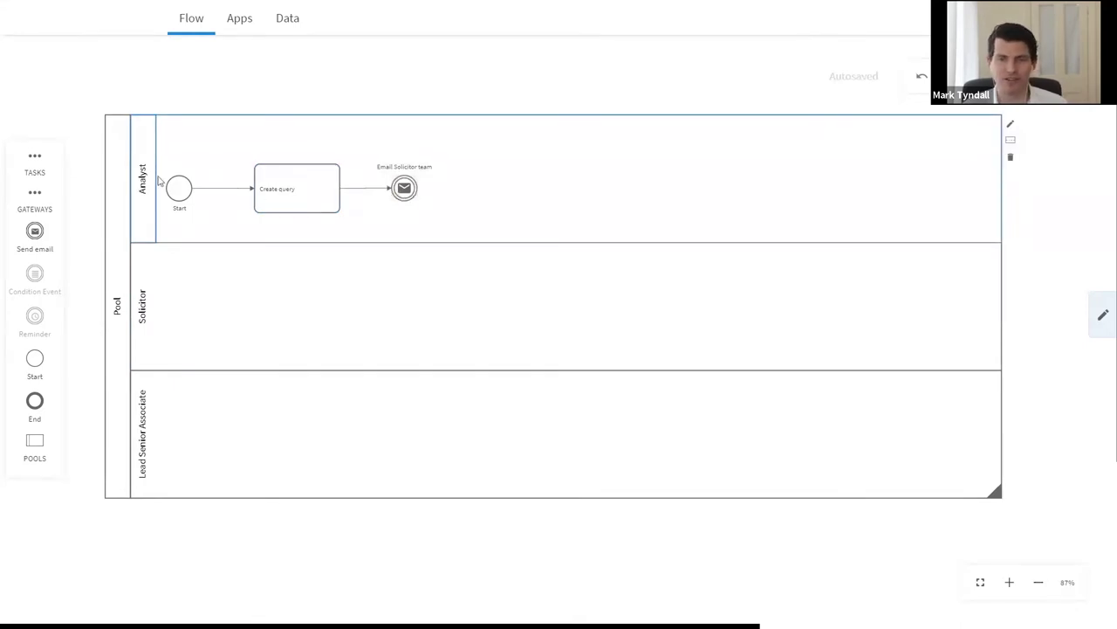
Add an application task to the Solicitor lane.
{"action": "left_click", "coordinate": [34, 159]}
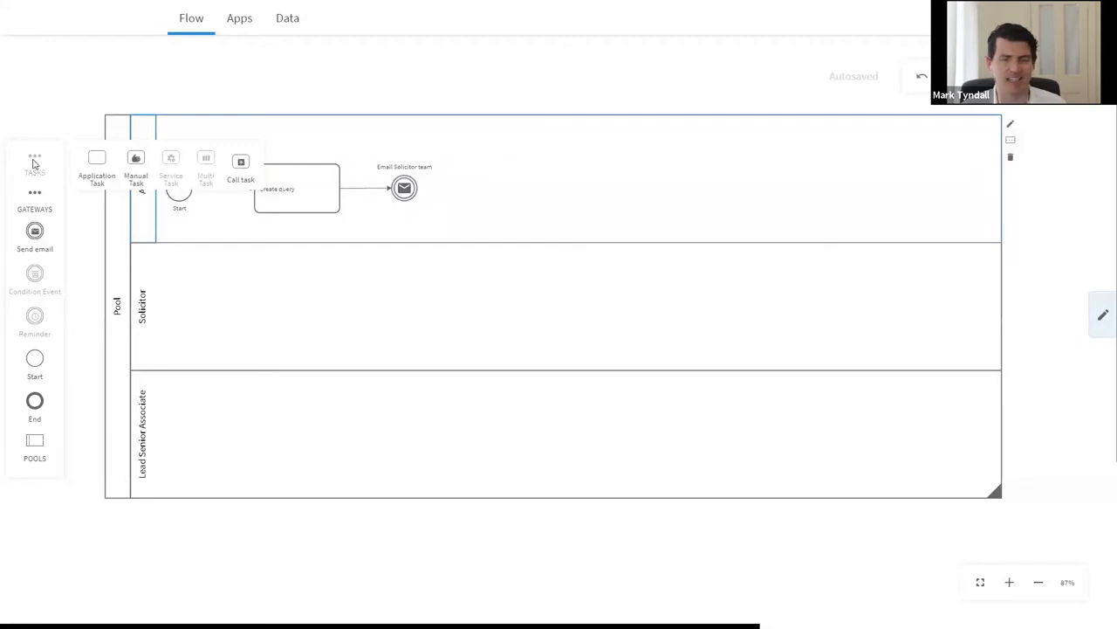
{"action": "left_click", "coordinate": [97, 159]}
{"action": "left_click", "coordinate": [411, 307]}
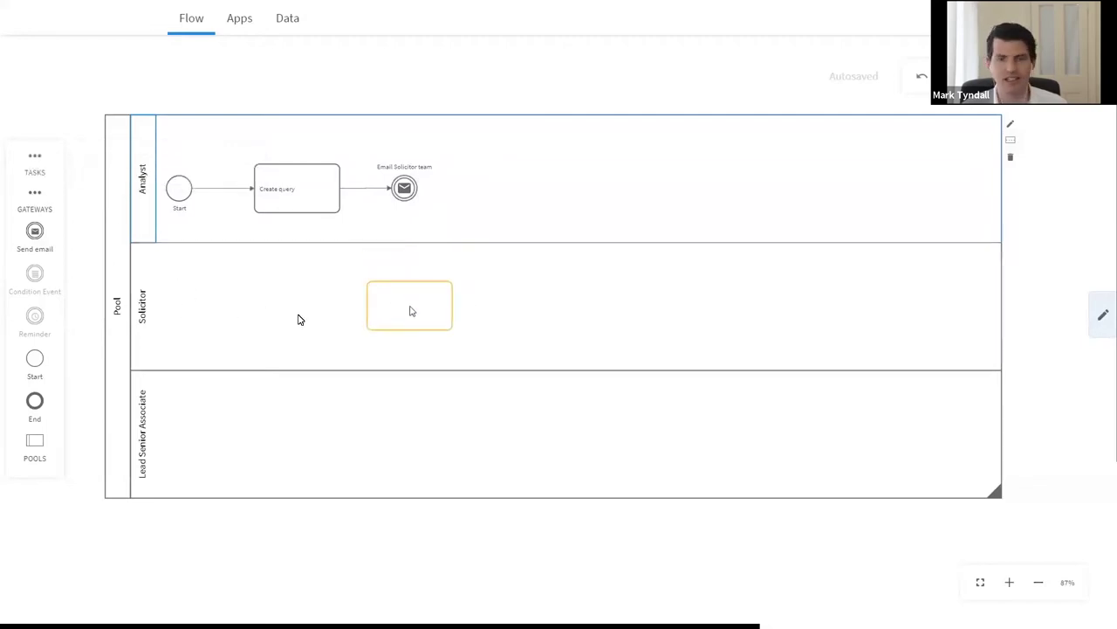
{"action": "left_click", "coordinate": [411, 310]}
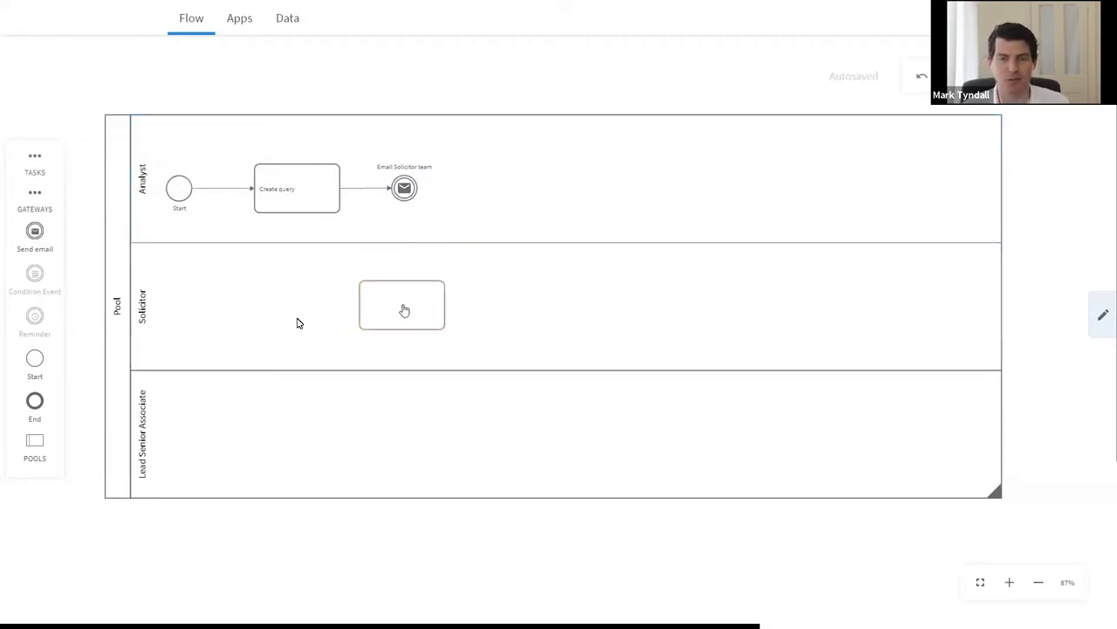
Name the task Solicitor review and attach new placeholder app 'Query workflow (Solicitor review)'.
{"action": "left_click", "coordinate": [425, 272]}
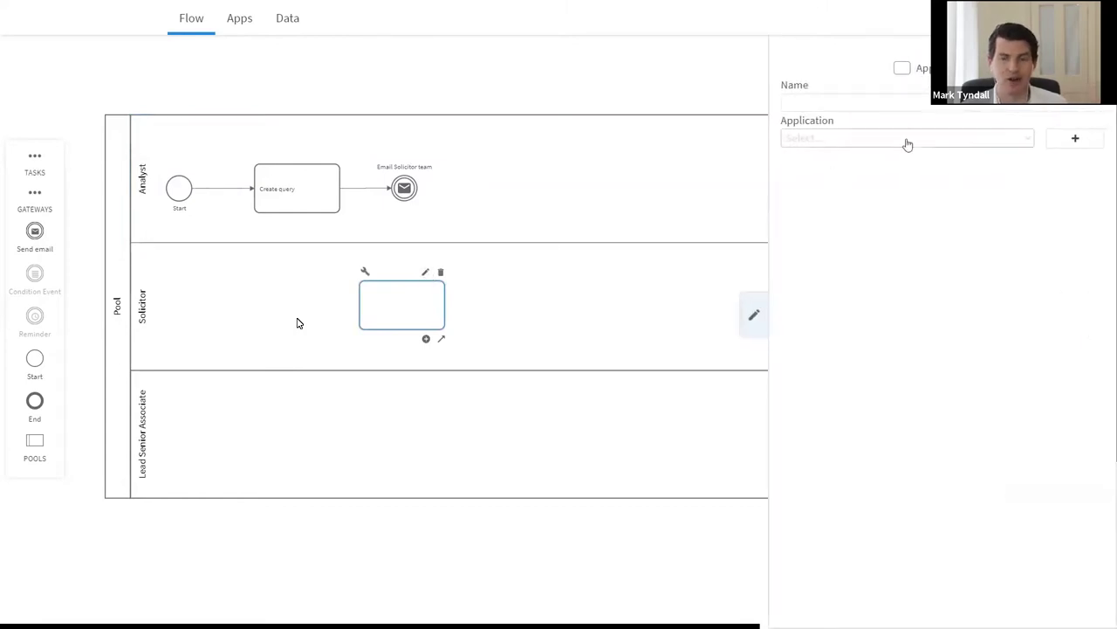
{"action": "left_click", "coordinate": [879, 104]}
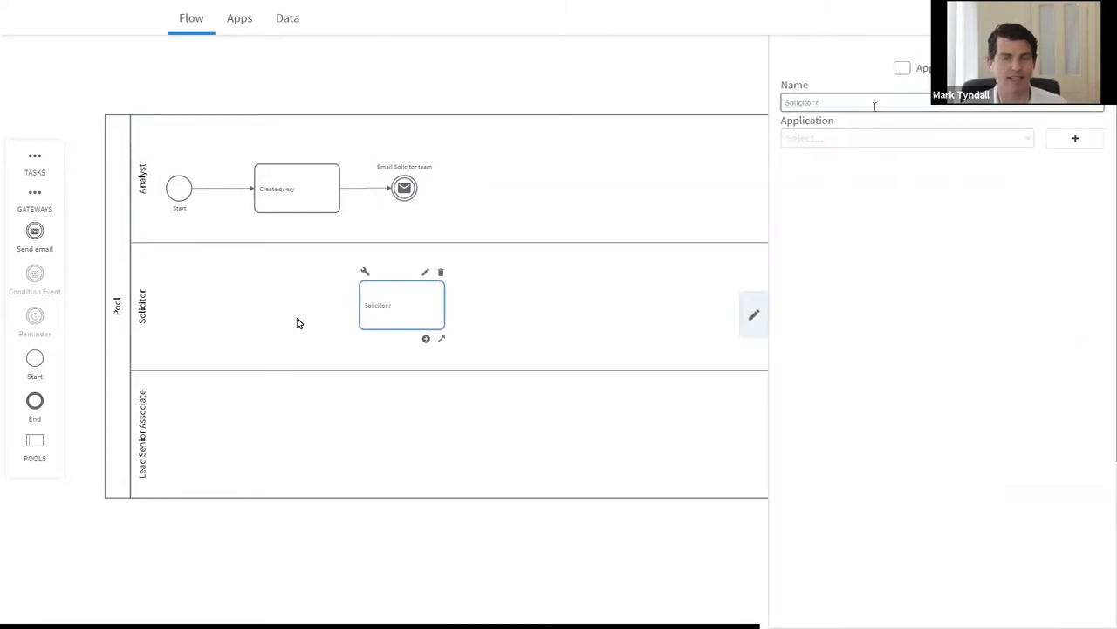
{"action": "left_click", "coordinate": [1055, 144]}
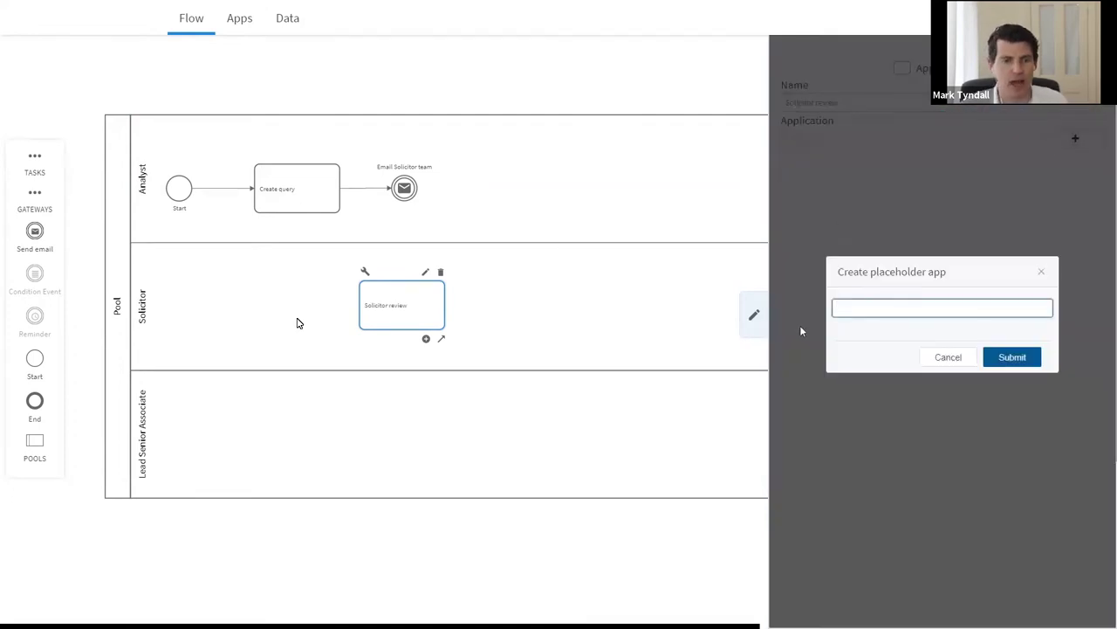
{"action": "type", "text": "Query workfl"}
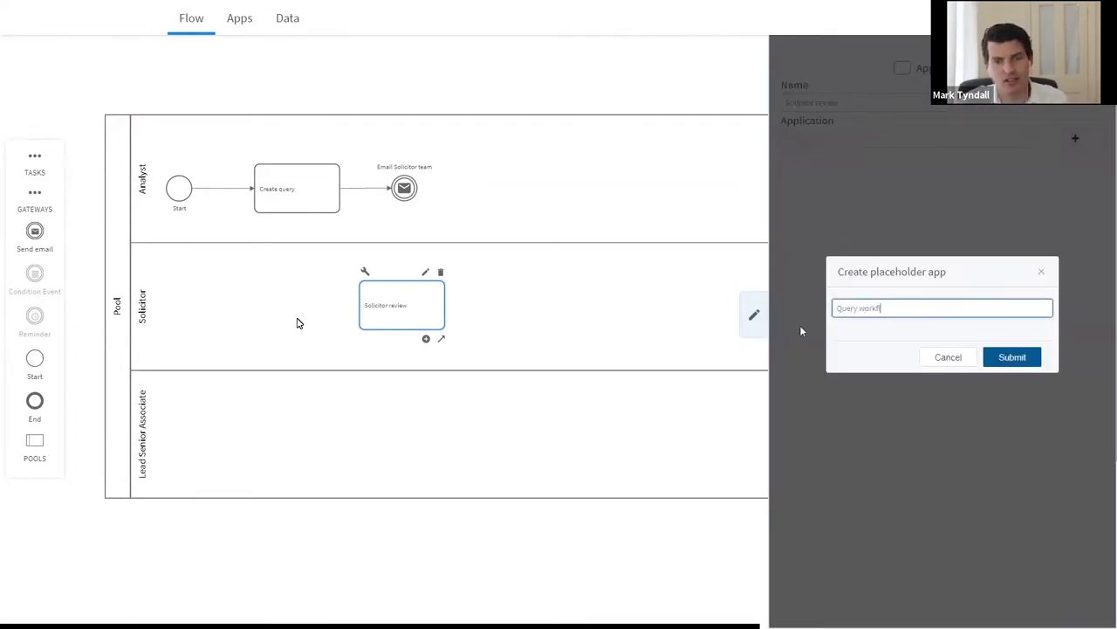
{"action": "type", "text": "ow (Solicitor r"}
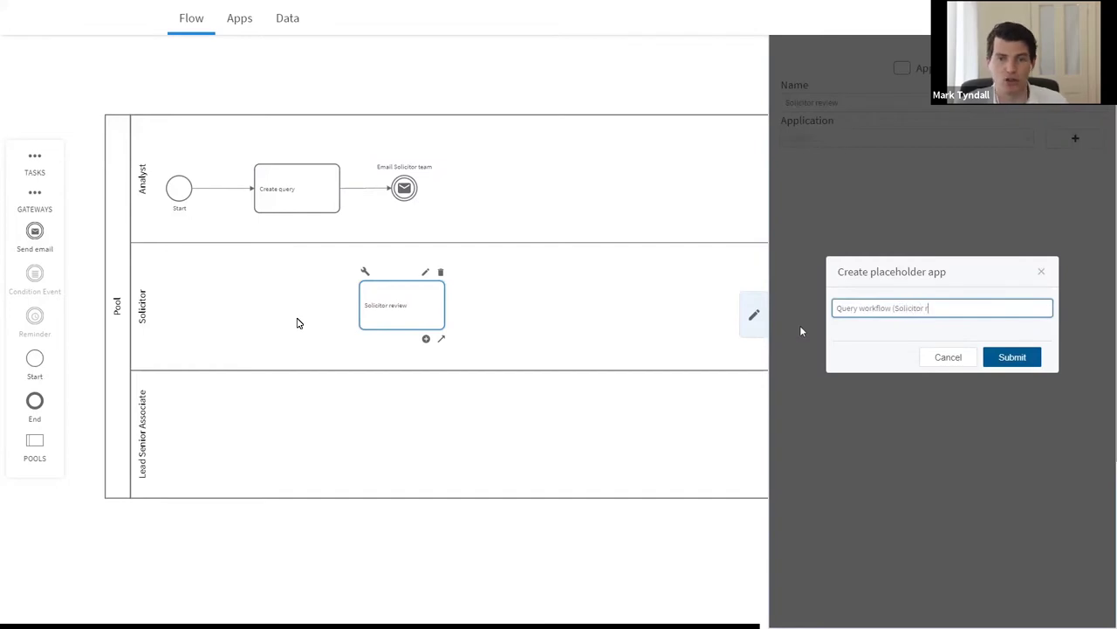
{"action": "type", "text": "eview)"}
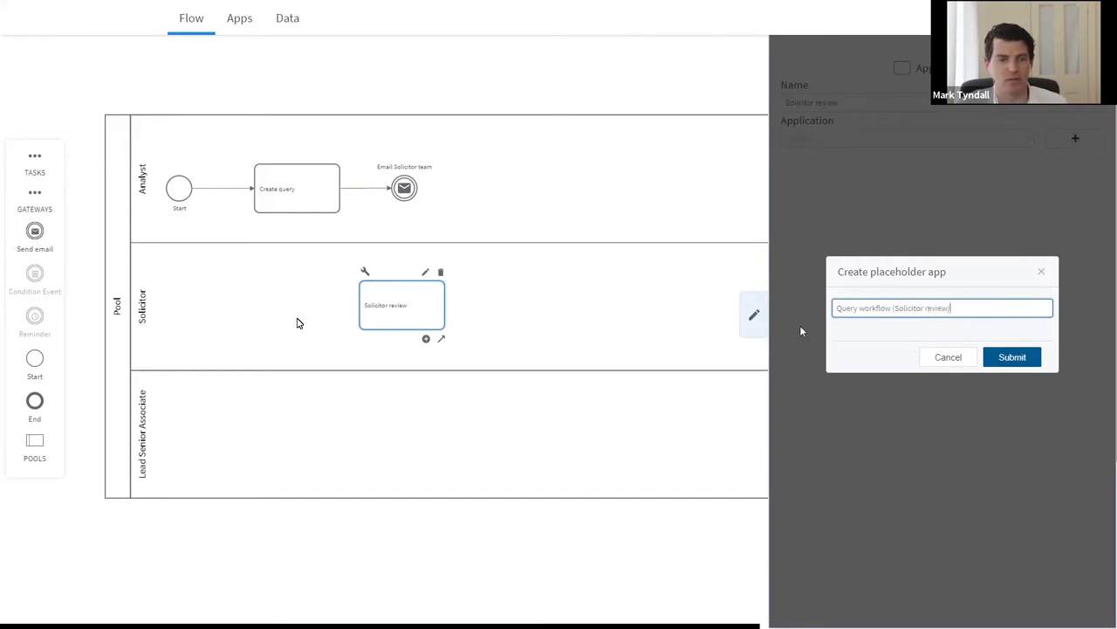
{"action": "left_click", "coordinate": [1033, 360]}
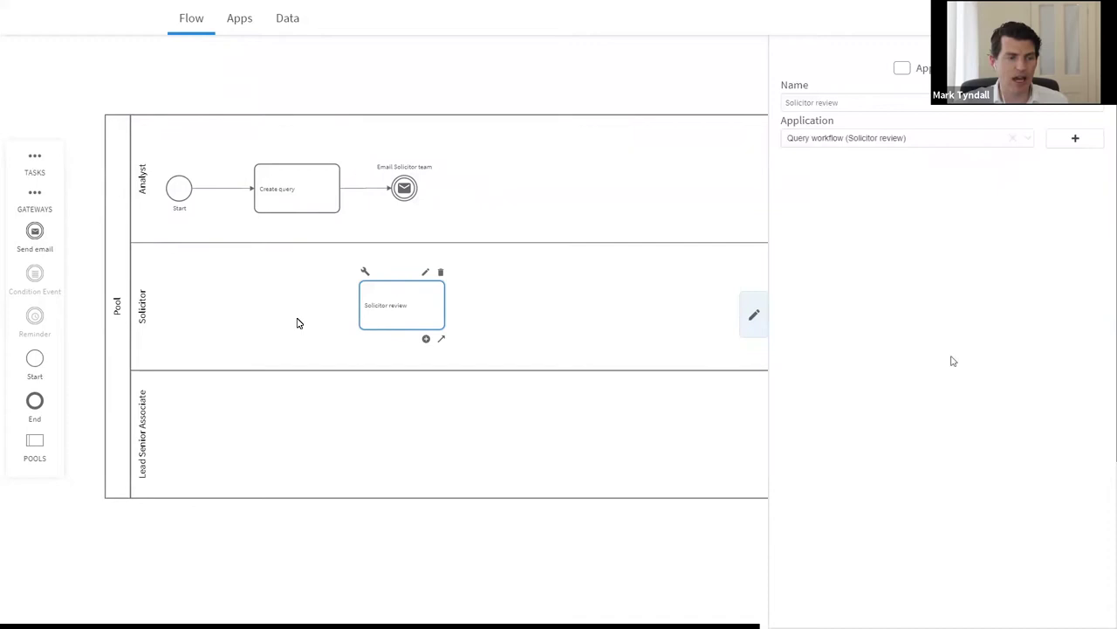
{"action": "left_click", "coordinate": [755, 316]}
Connect the Email Solicitor team event to the Solicitor review task.
{"action": "left_click", "coordinate": [405, 187]}
{"action": "mouse_move", "coordinate": [441, 197]}
{"action": "left_mouse_down"}
{"action": "mouse_move", "coordinate": [417, 247]}
{"action": "mouse_move", "coordinate": [412, 299]}
{"action": "mouse_move", "coordinate": [411, 285]}
{"action": "left_mouse_up"}
{"action": "left_click", "coordinate": [143, 262]}
{"action": "left_click", "coordinate": [48, 204]}
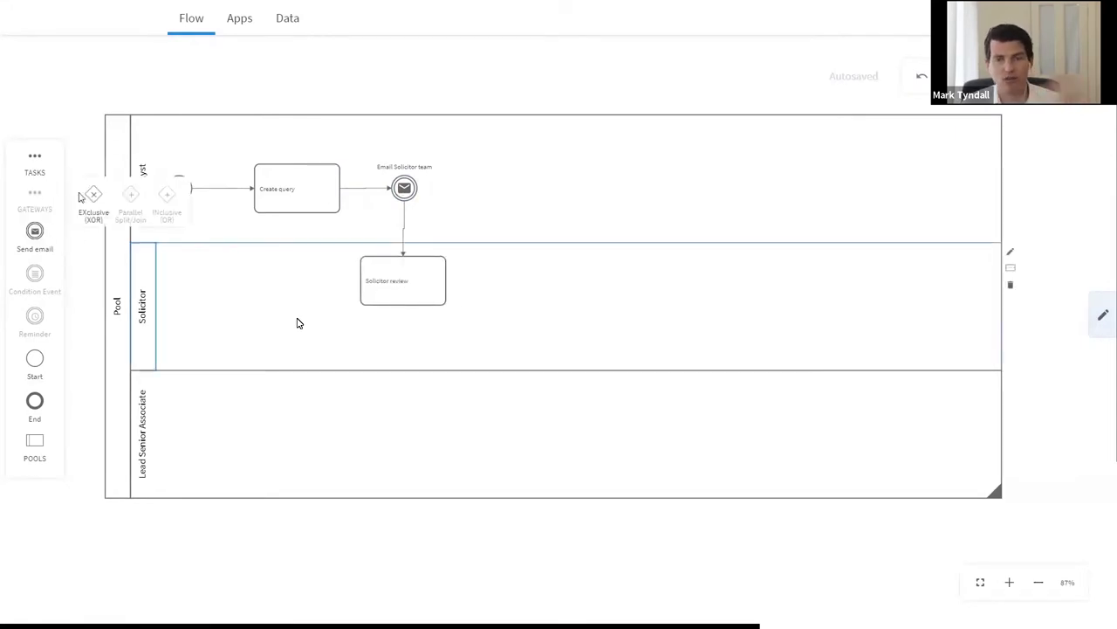
Place an exclusive gateway right of Solicitor review and connect the task to it.
{"action": "left_click_drag", "start_coordinate": [95, 199], "coordinate": [499, 284]}
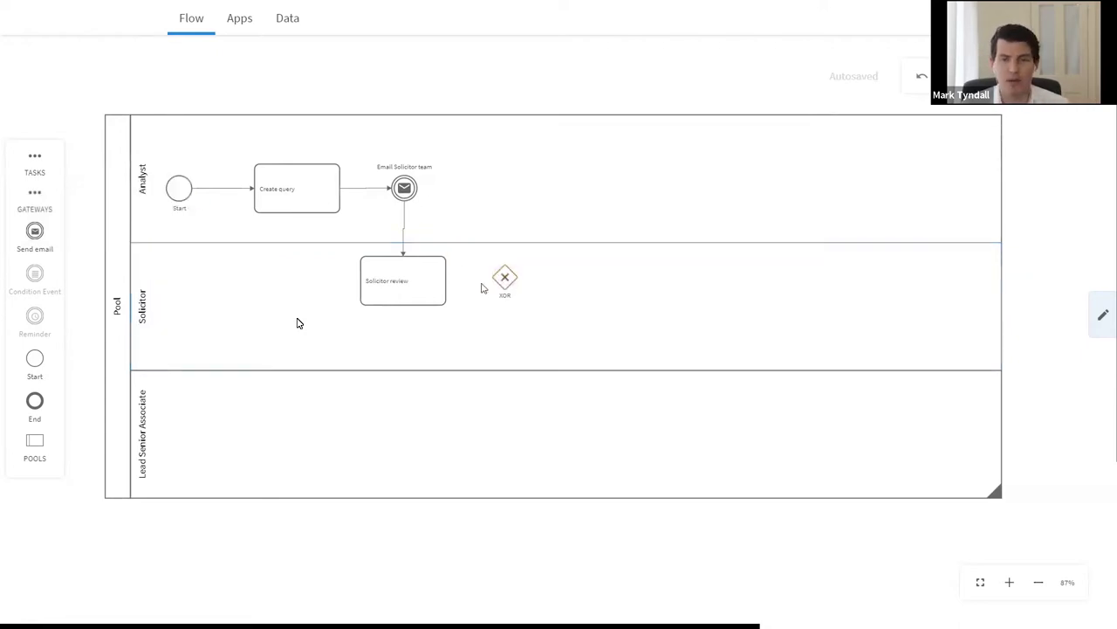
{"action": "left_click", "coordinate": [390, 281]}
{"action": "left_click_drag", "start_coordinate": [447, 317], "coordinate": [505, 281]}
Name the gateway 'Query resolved by Solicitor?' and move its label above it.
{"action": "left_click", "coordinate": [504, 278]}
{"action": "left_click", "coordinate": [525, 273]}
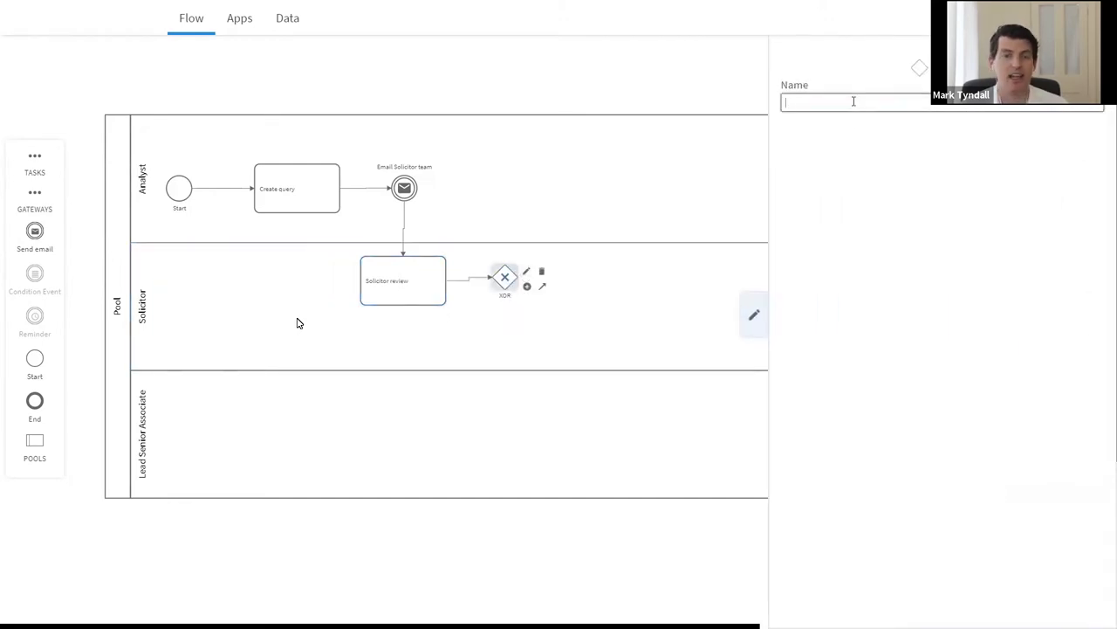
{"action": "type", "text": "Query resolved"}
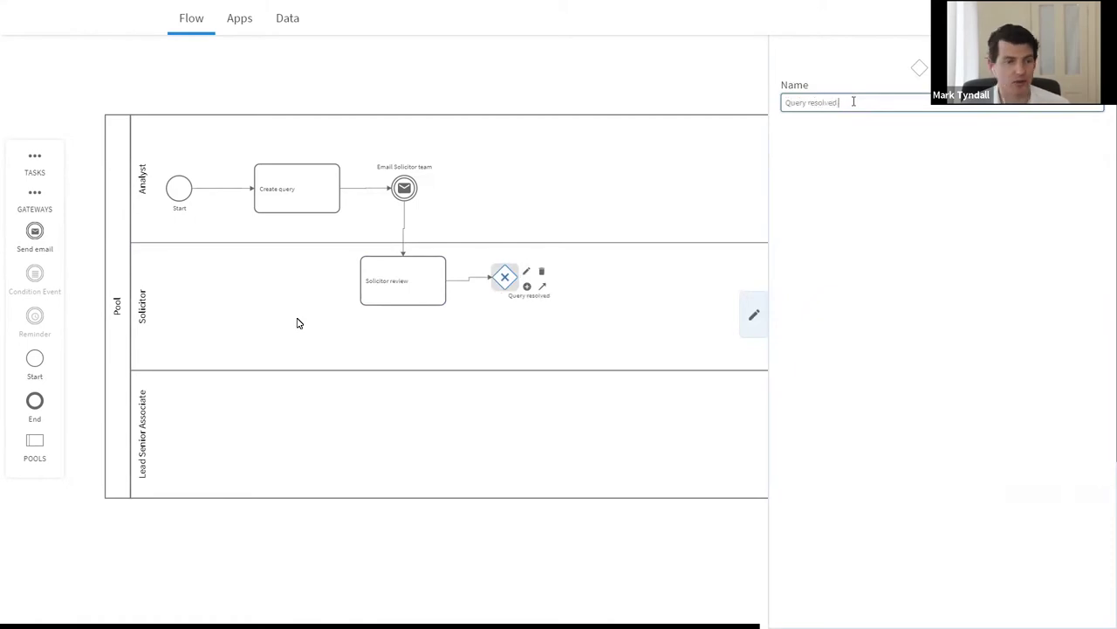
{"action": "type", "text": " by Solicitor?"}
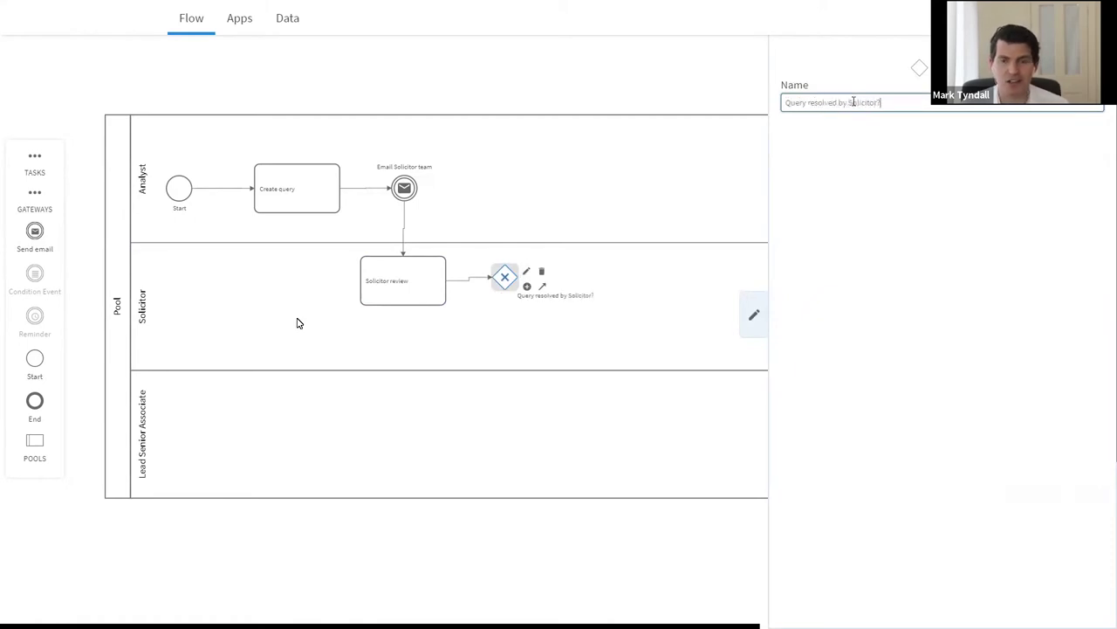
{"action": "left_click", "coordinate": [754, 316]}
{"action": "scroll", "coordinate": [524, 302], "scroll_direction": "up", "scroll_amount": 2}
{"action": "left_click_drag", "start_coordinate": [533, 303], "coordinate": [477, 244]}
{"action": "left_click", "coordinate": [515, 317]}
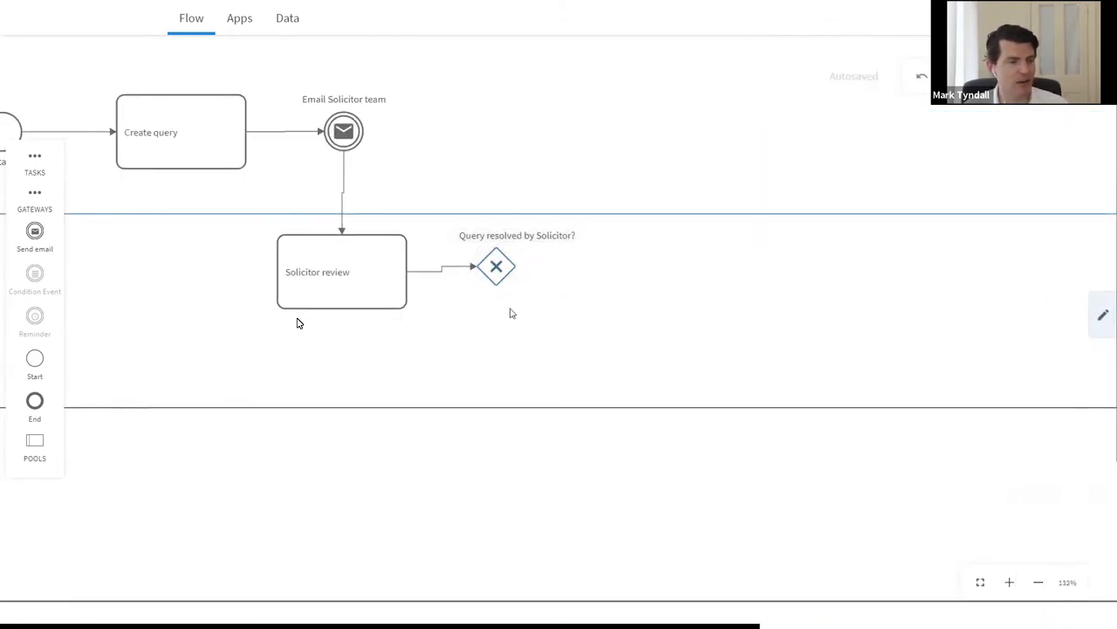
Place two Send Email events, right of and below the gateway, and connect the gateway to both.
{"action": "scroll", "coordinate": [511, 314], "scroll_direction": "down", "scroll_amount": 2}
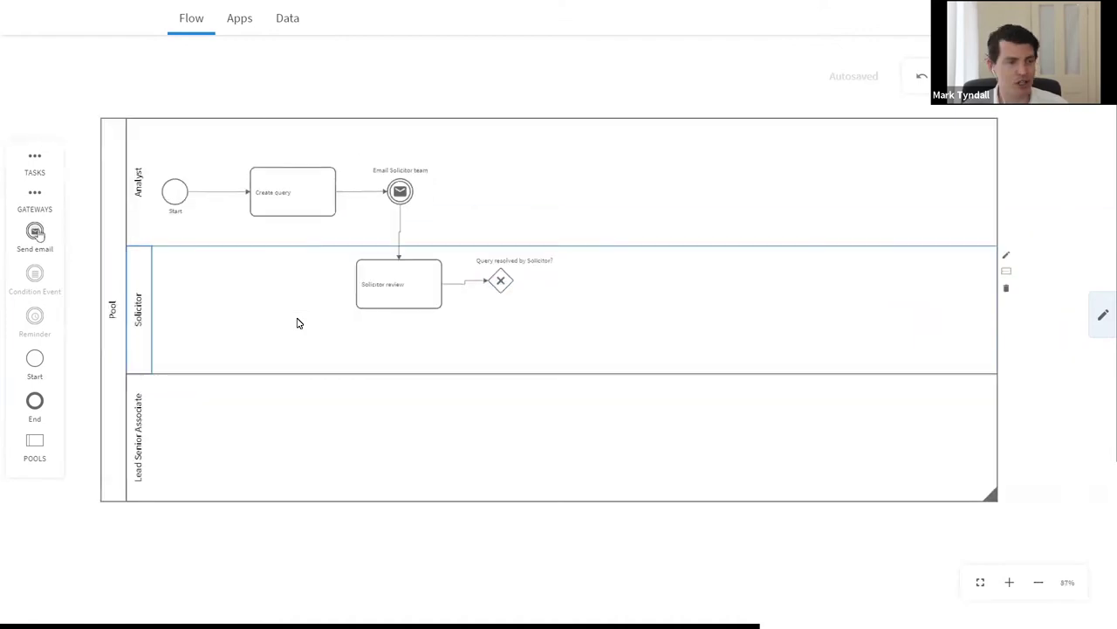
{"action": "left_click_drag", "start_coordinate": [34, 230], "coordinate": [598, 282]}
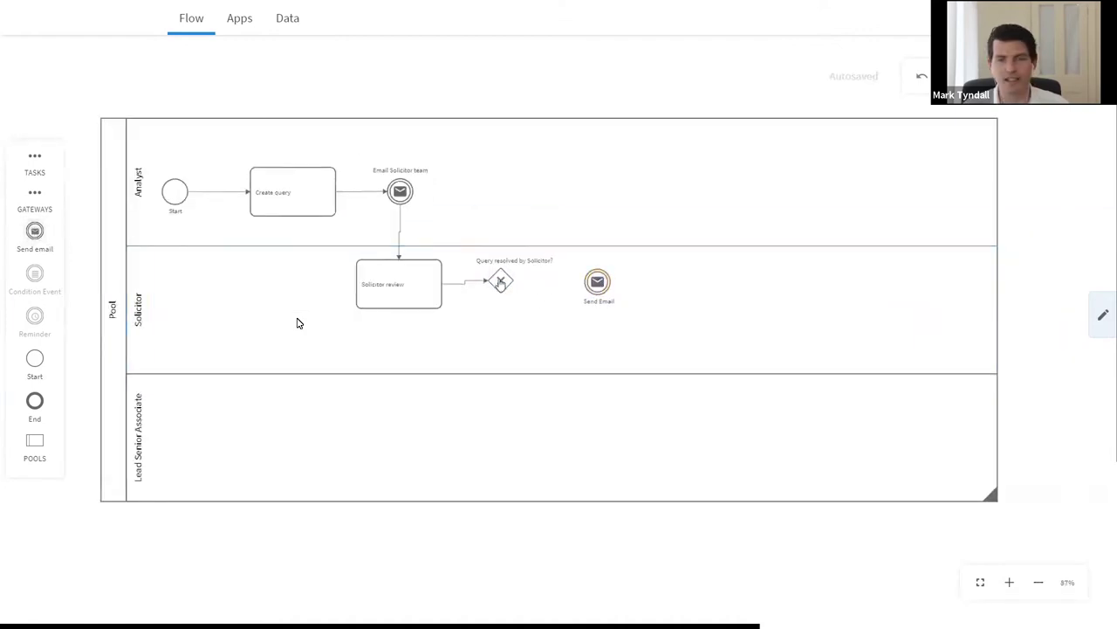
{"action": "left_click_drag", "start_coordinate": [35, 230], "coordinate": [502, 343]}
{"action": "left_click", "coordinate": [501, 283]}
{"action": "mouse_move", "coordinate": [536, 290]}
{"action": "left_mouse_down"}
{"action": "mouse_move", "coordinate": [597, 285]}
{"action": "mouse_move", "coordinate": [505, 347]}
{"action": "left_mouse_up"}
{"action": "left_click", "coordinate": [504, 283]}
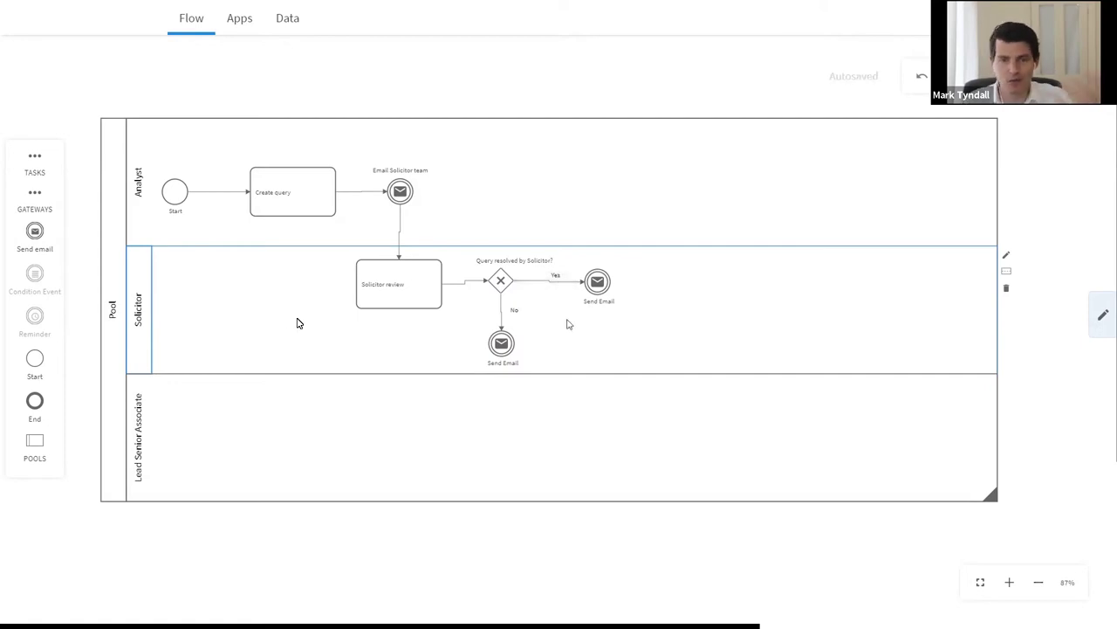
Label the lower email event 'Refer to Lead Senior Associate'.
{"action": "double_click", "coordinate": [504, 362]}
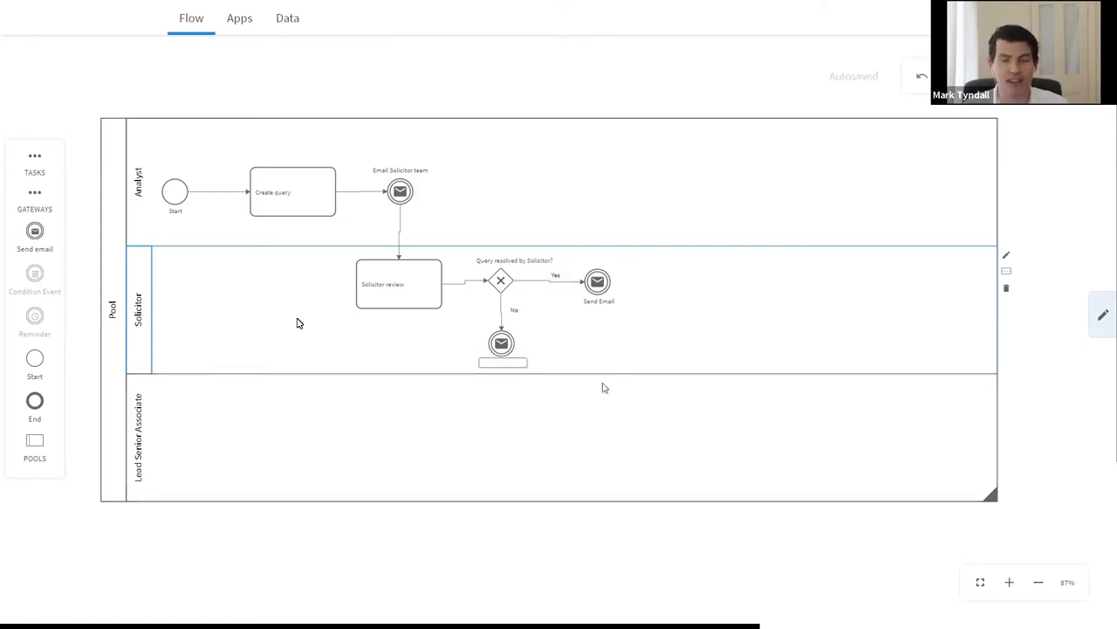
{"action": "type", "text": "Refer to Lead S"}
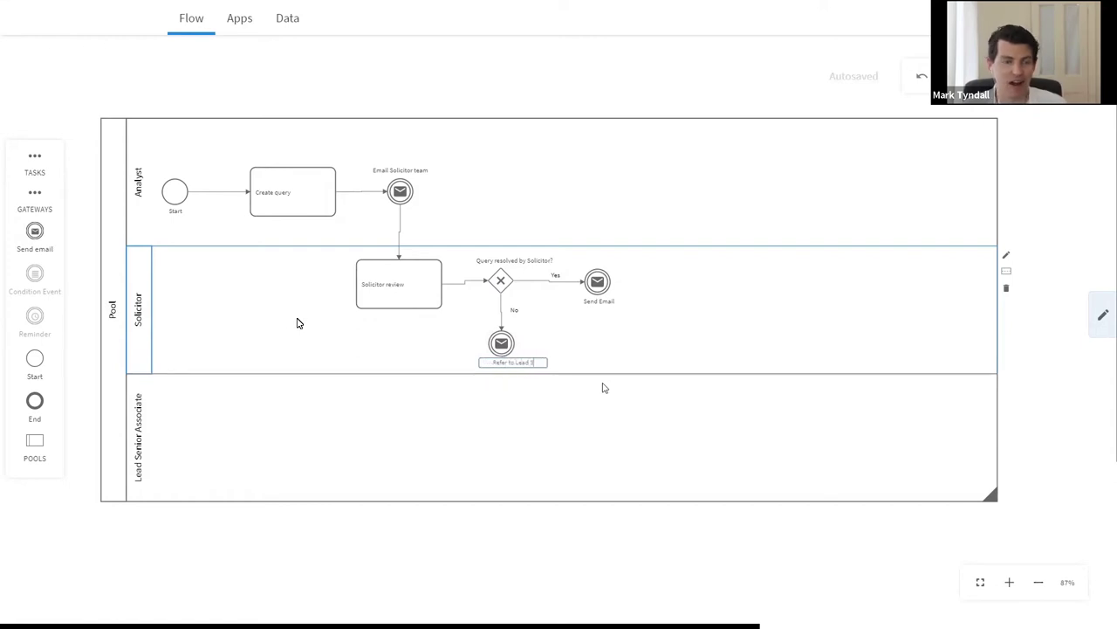
{"action": "type", "text": "enior Associate"}
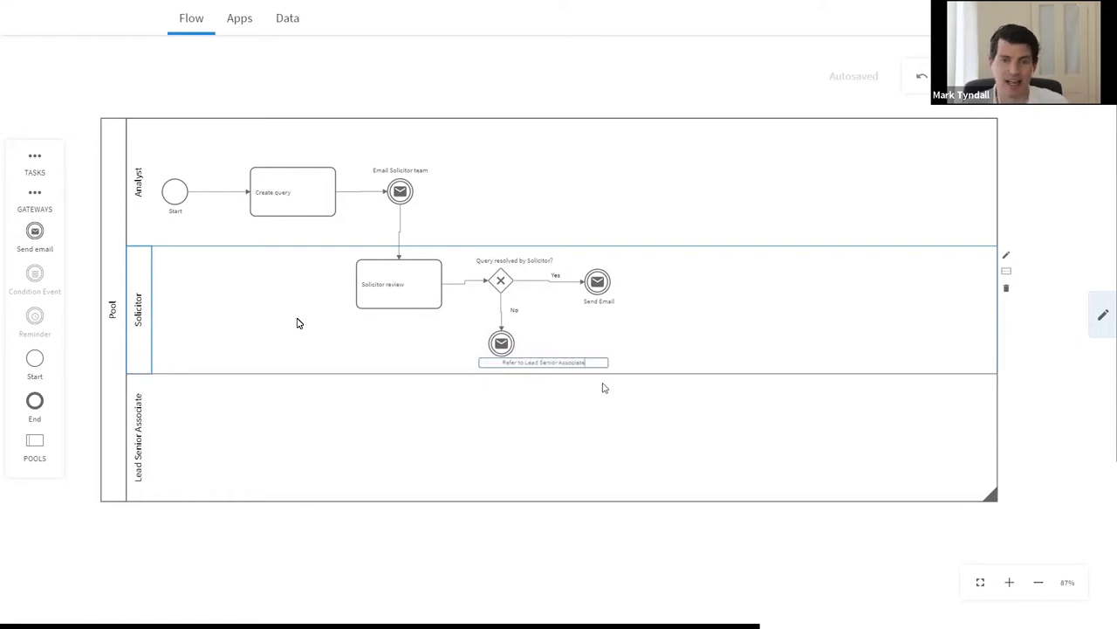
{"action": "left_click", "coordinate": [616, 379]}
{"action": "scroll", "coordinate": [542, 354], "scroll_direction": "up", "scroll_amount": 5}
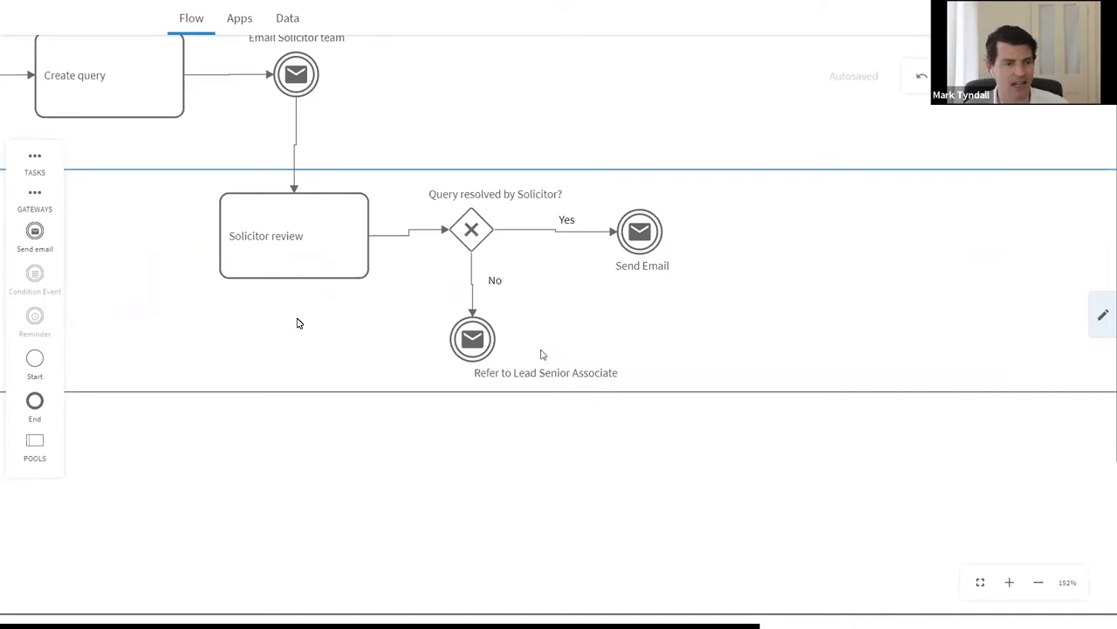
Add an End event in the Analyst lane and connect the right Send Email event to it.
{"action": "scroll", "coordinate": [542, 354], "scroll_direction": "down", "scroll_amount": 6}
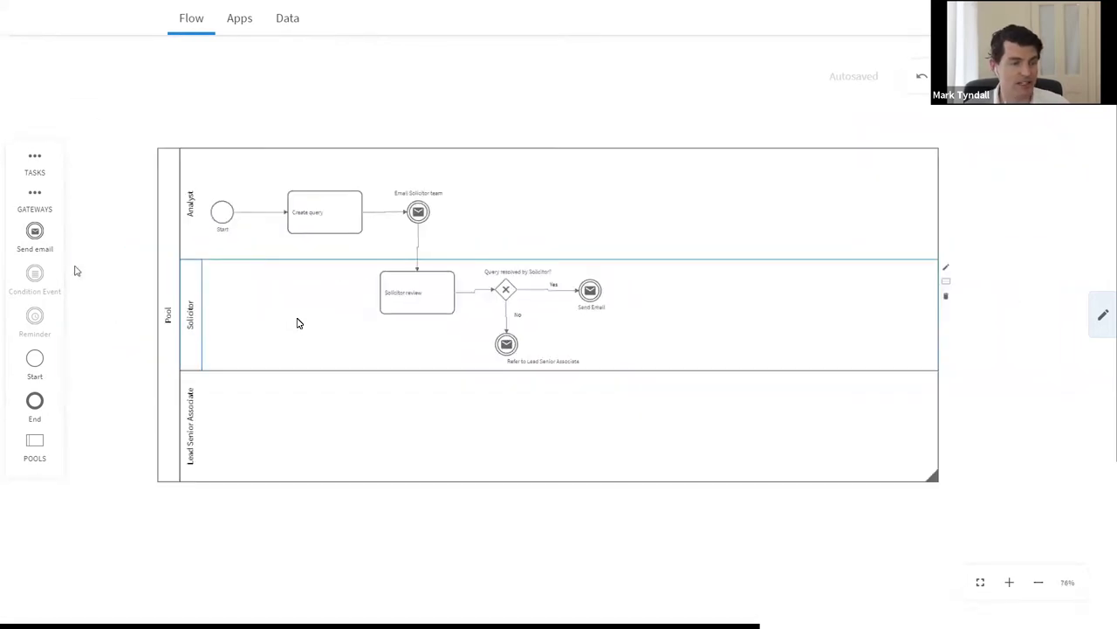
{"action": "left_click_drag", "start_coordinate": [35, 401], "coordinate": [589, 216]}
{"action": "left_click", "coordinate": [590, 290]}
{"action": "left_click_drag", "start_coordinate": [622, 297], "coordinate": [590, 222]}
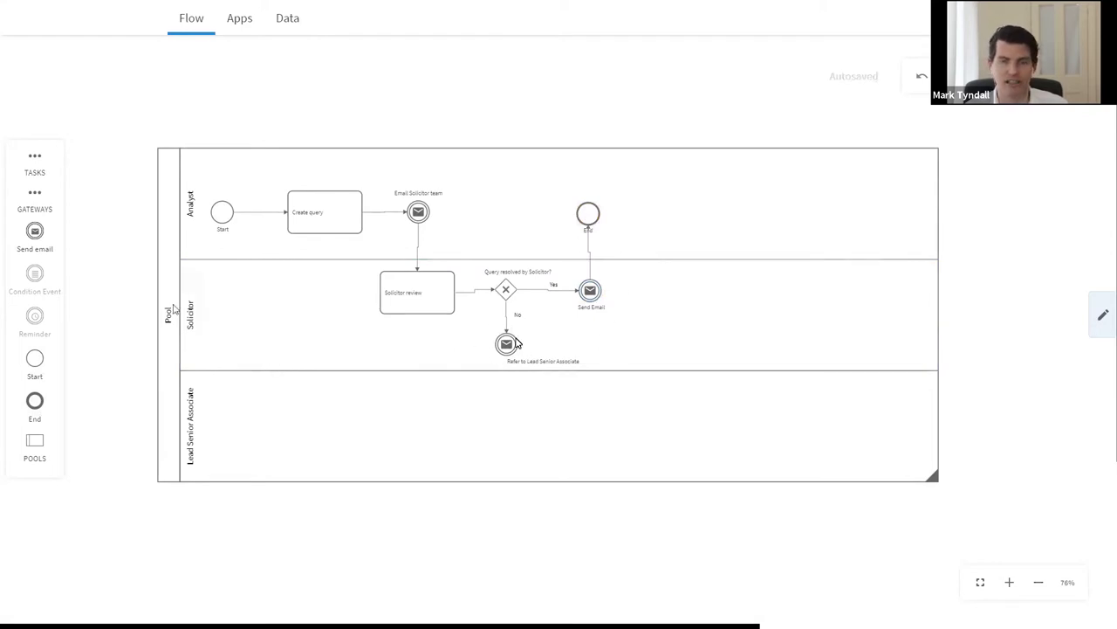
Add an application task in the Lead Senior Associate lane, fed from the referral email.
{"action": "mouse_move", "coordinate": [35, 162]}
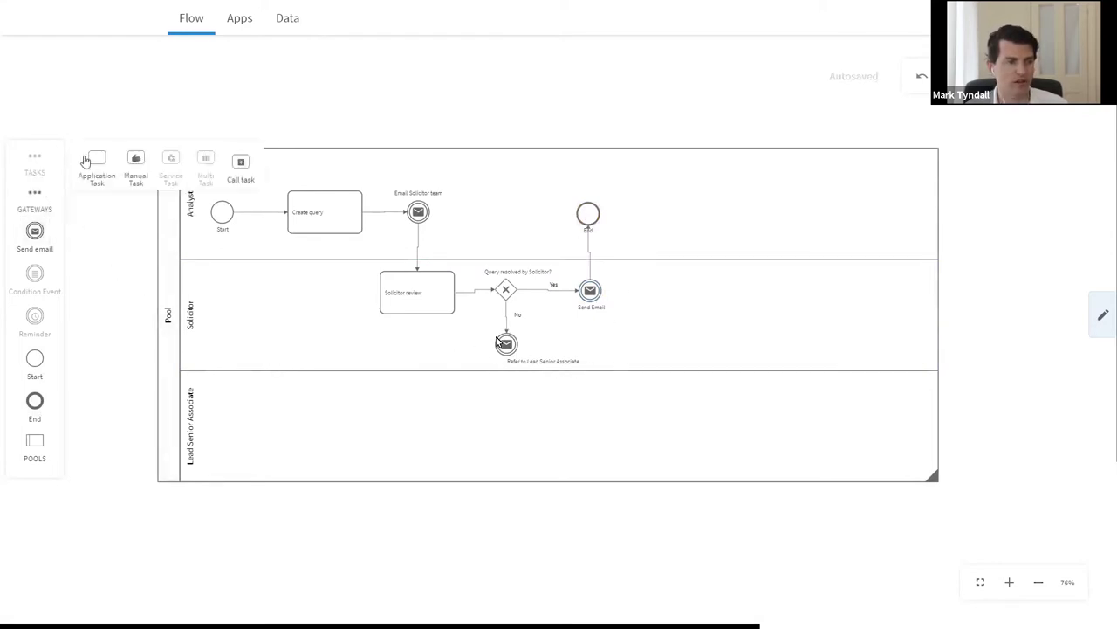
{"action": "left_click_drag", "start_coordinate": [90, 161], "coordinate": [511, 427]}
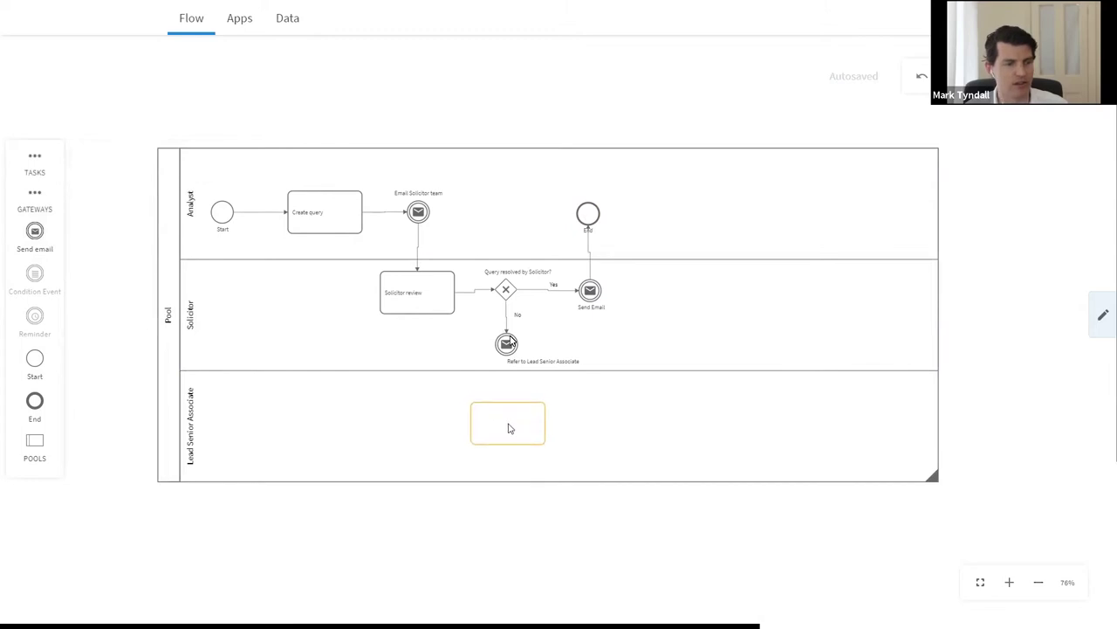
{"action": "left_click", "coordinate": [503, 347]}
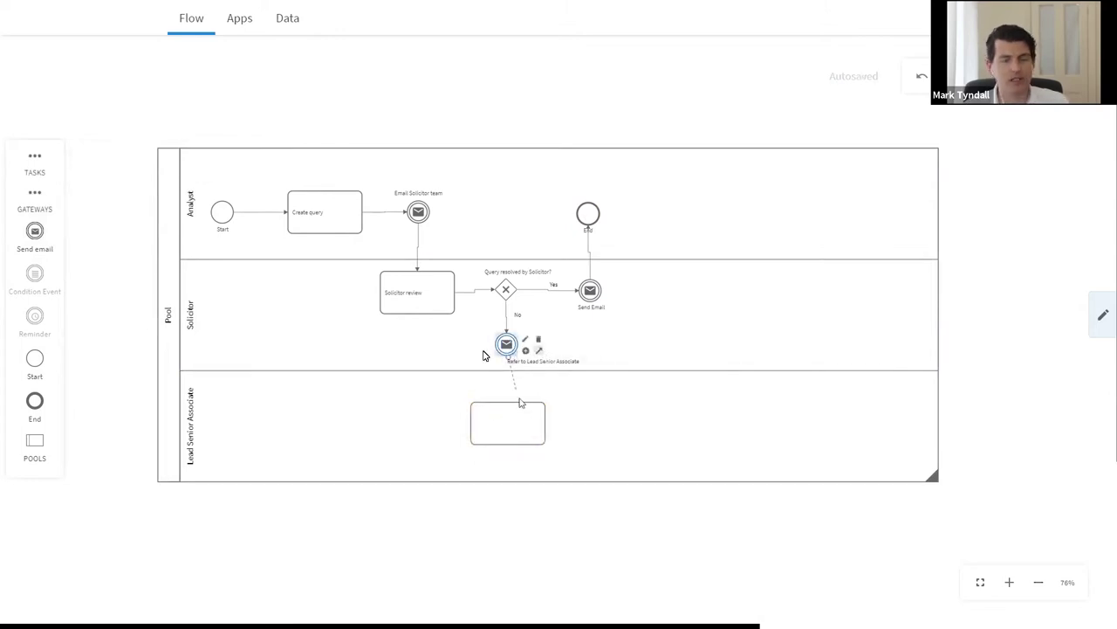
{"action": "left_click_drag", "start_coordinate": [520, 407], "coordinate": [518, 428]}
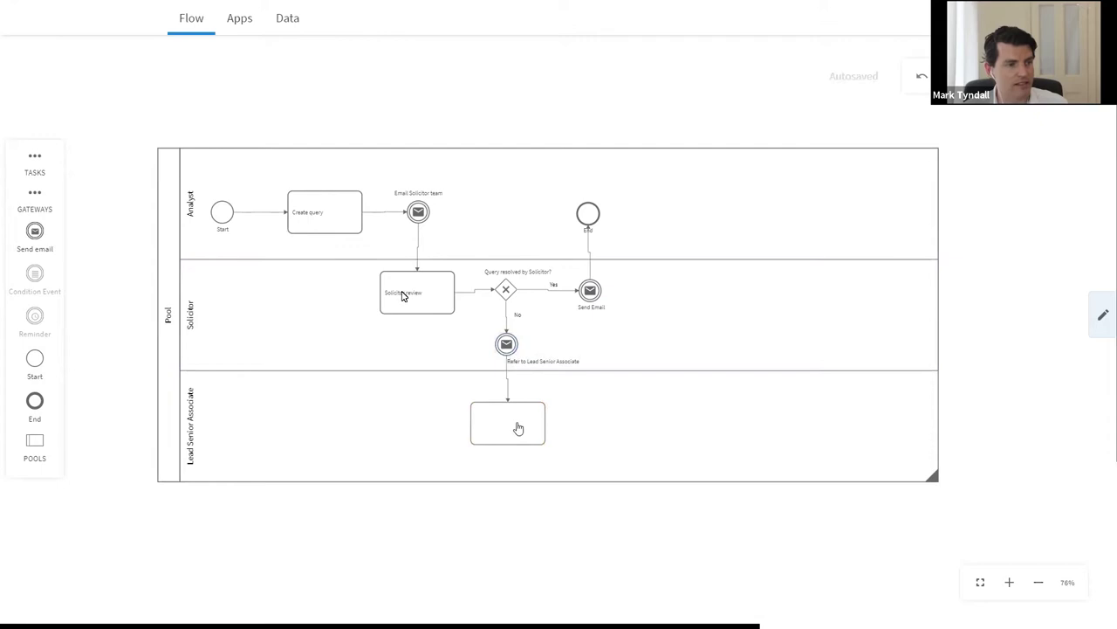
Name the task Lead SA Review with new placeholder app 'Query workflow (Senior Associate review)'.
{"action": "left_click", "coordinate": [518, 427]}
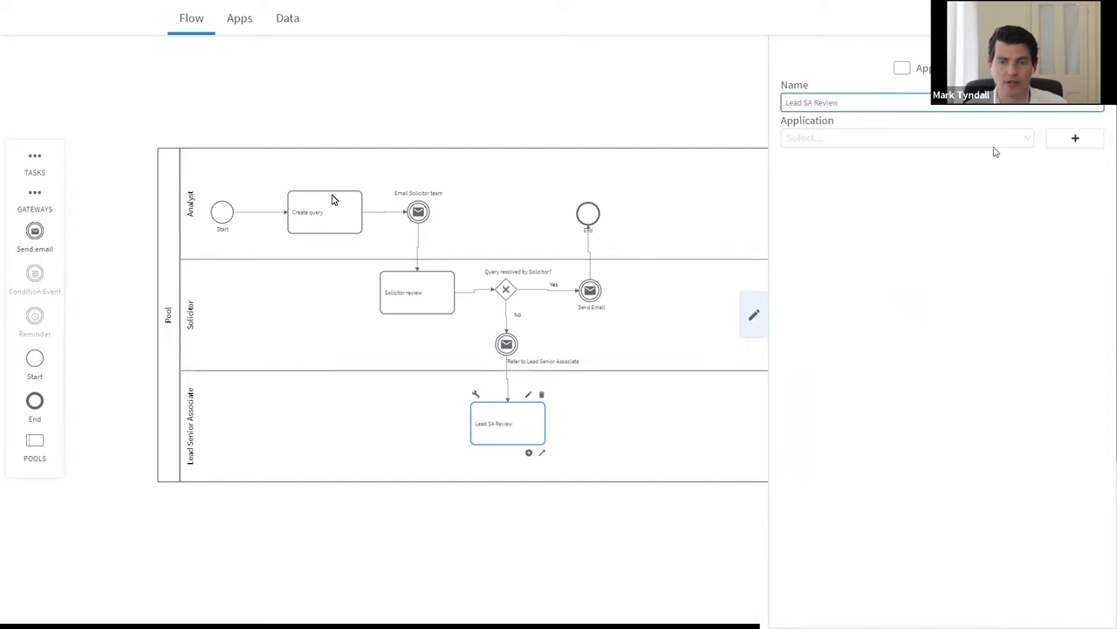
{"action": "left_click", "coordinate": [1028, 140]}
{"action": "left_click", "coordinate": [1077, 138]}
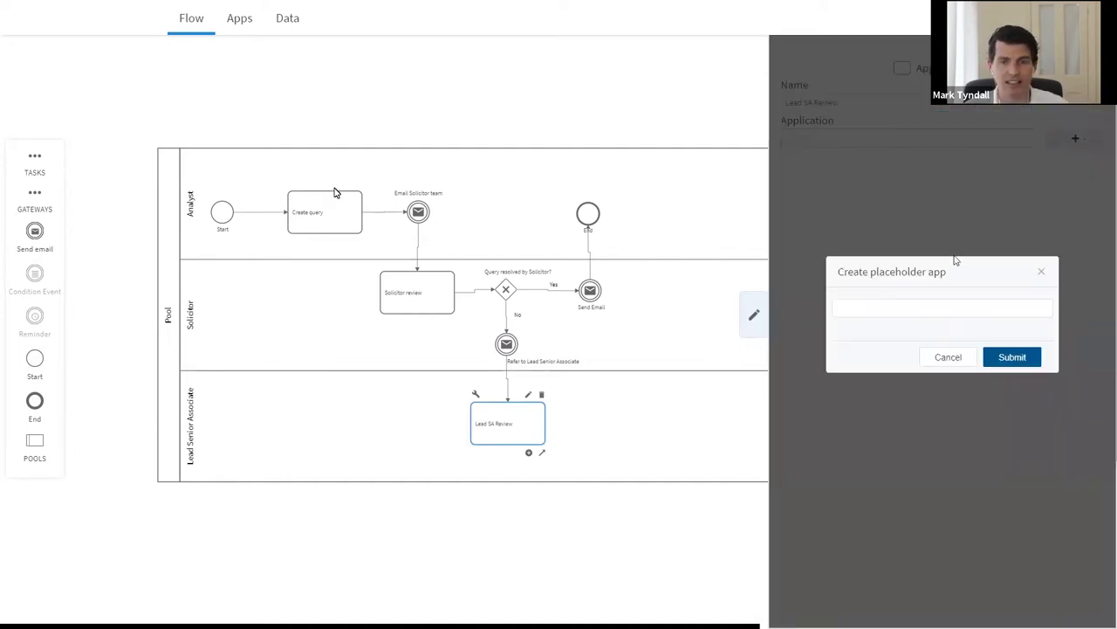
{"action": "left_click", "coordinate": [885, 310]}
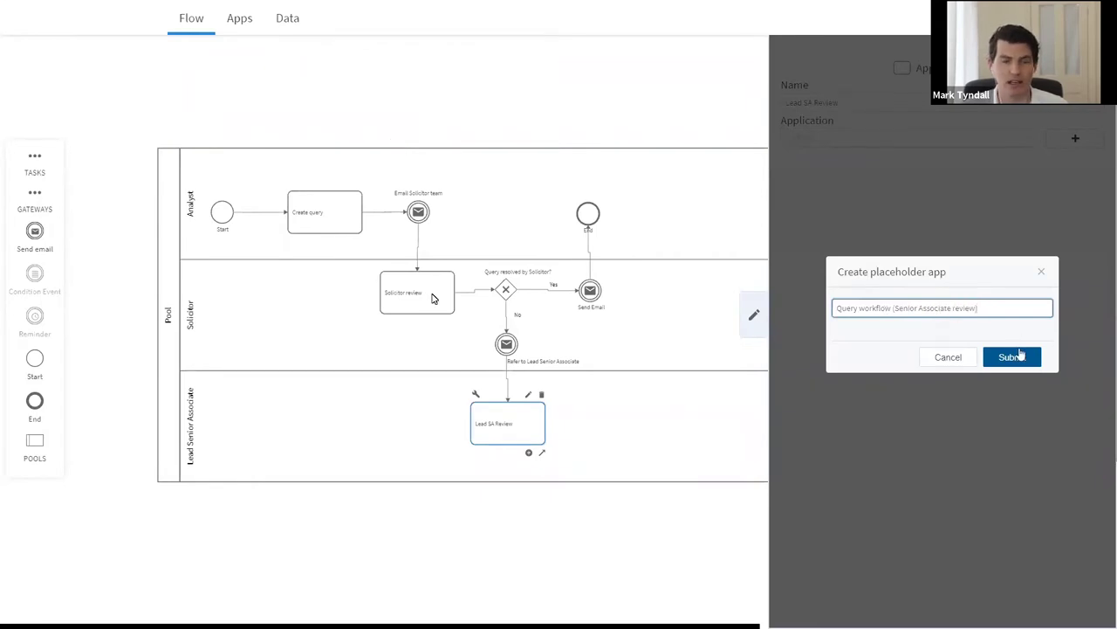
{"action": "left_click", "coordinate": [1011, 356]}
{"action": "left_click", "coordinate": [756, 319]}
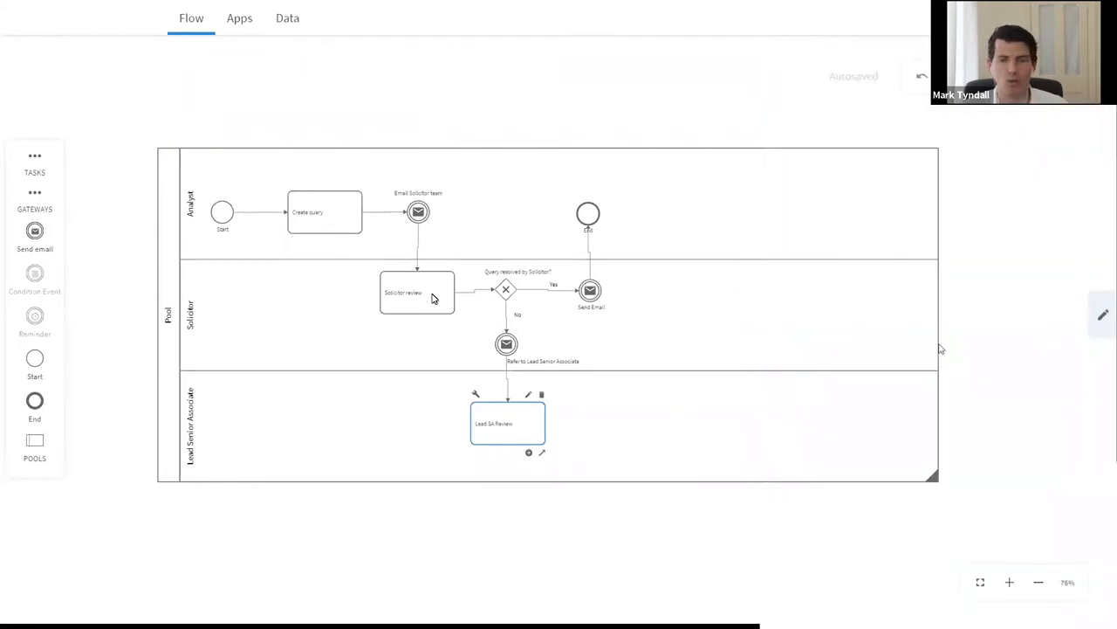
Add a new pool below the existing one.
{"action": "scroll", "coordinate": [1031, 325], "scroll_direction": "down", "scroll_amount": 2}
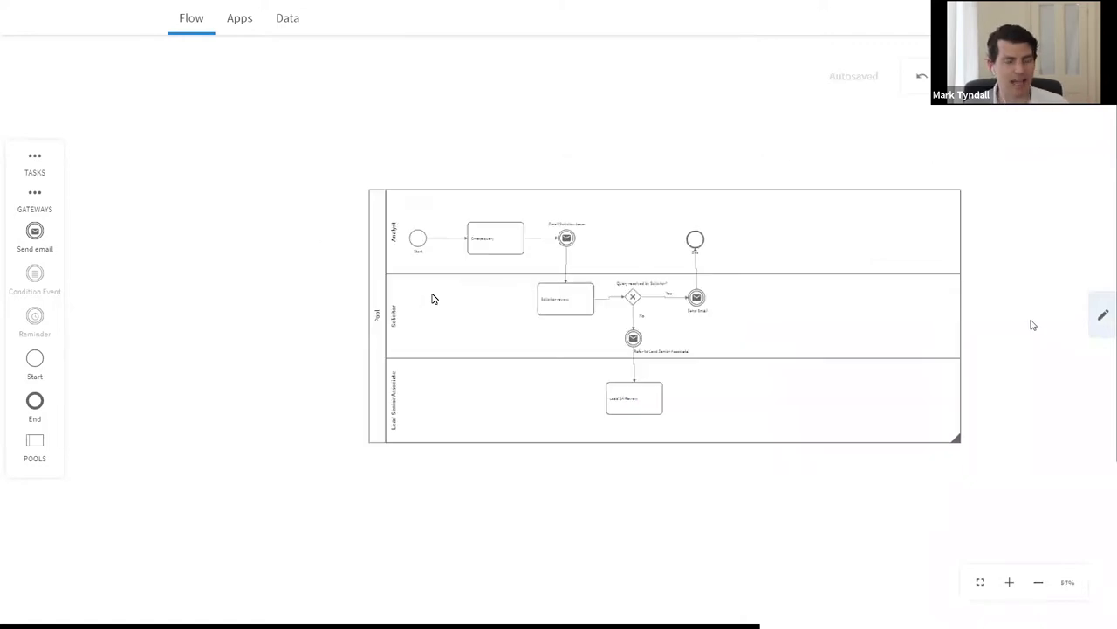
{"action": "left_click_drag", "start_coordinate": [1024, 363], "coordinate": [899, 320]}
{"action": "scroll", "coordinate": [829, 320], "scroll_direction": "up", "scroll_amount": 1}
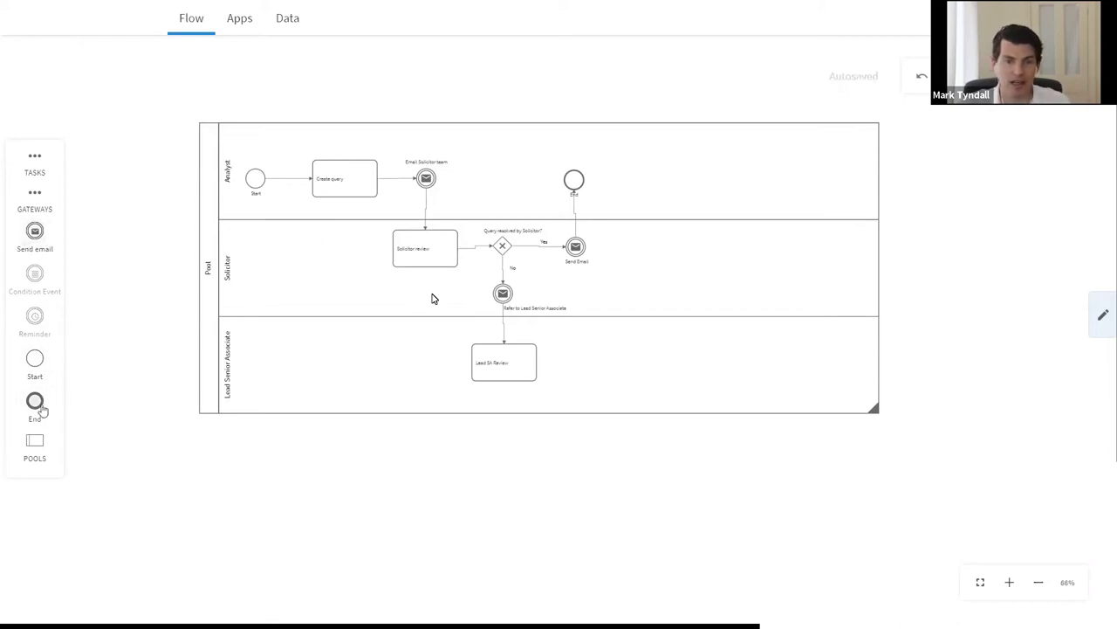
{"action": "mouse_move", "coordinate": [37, 452]}
{"action": "left_click_drag", "start_coordinate": [94, 443], "coordinate": [356, 500]}
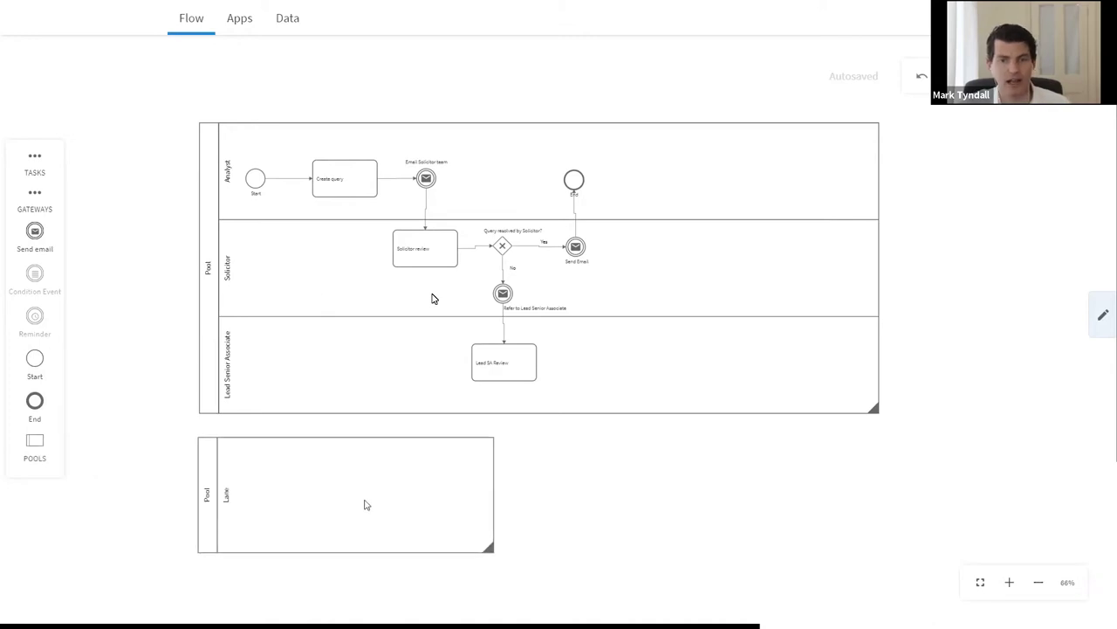
Widen the new pool to match the main pool, add a second lane, and make it taller.
{"action": "left_click_drag", "start_coordinate": [495, 554], "coordinate": [880, 564]}
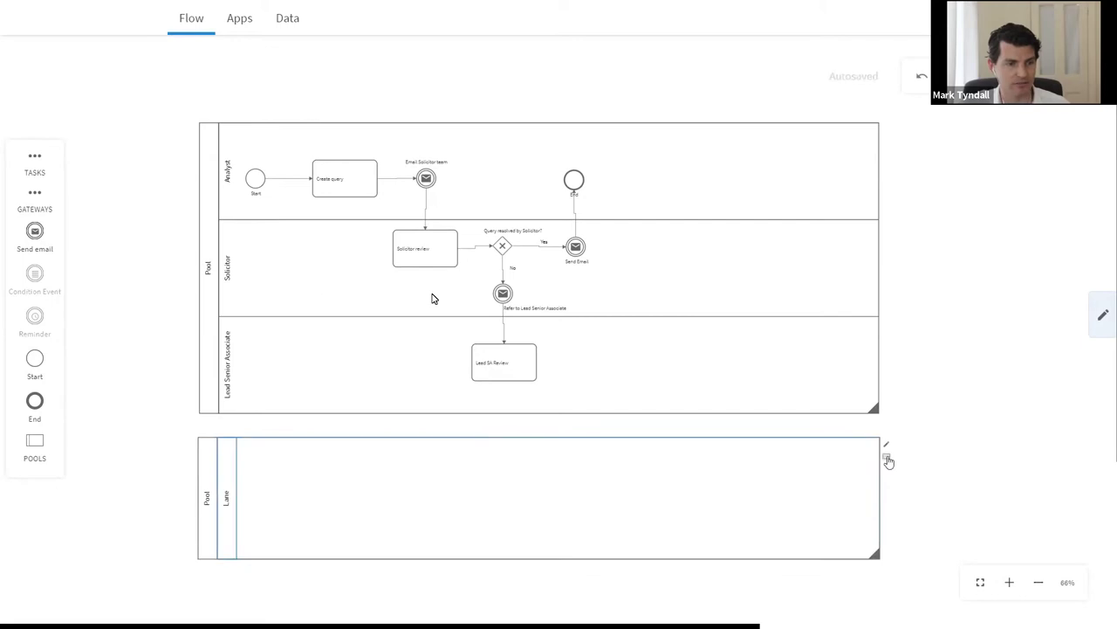
{"action": "left_click", "coordinate": [887, 458]}
{"action": "scroll", "coordinate": [921, 475], "scroll_direction": "down", "scroll_amount": 2}
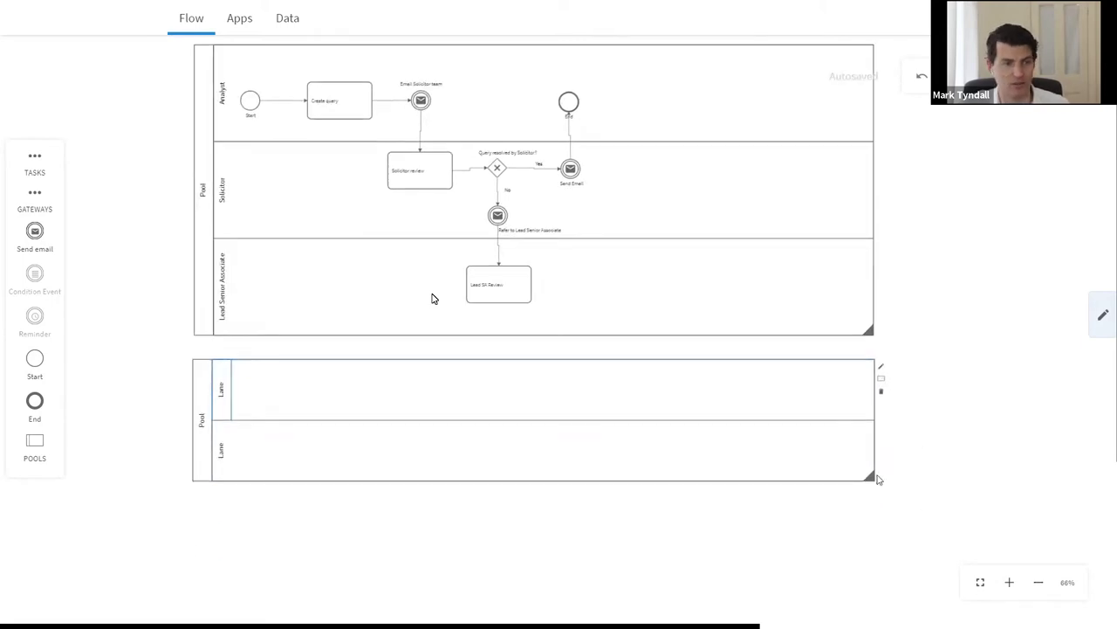
{"action": "left_click_drag", "start_coordinate": [876, 480], "coordinate": [883, 553]}
{"action": "left_click", "coordinate": [869, 571]}
Name the pool Client and its lanes Instructor and Subject matter expert.
{"action": "scroll", "coordinate": [149, 461], "scroll_direction": "up", "scroll_amount": 5}
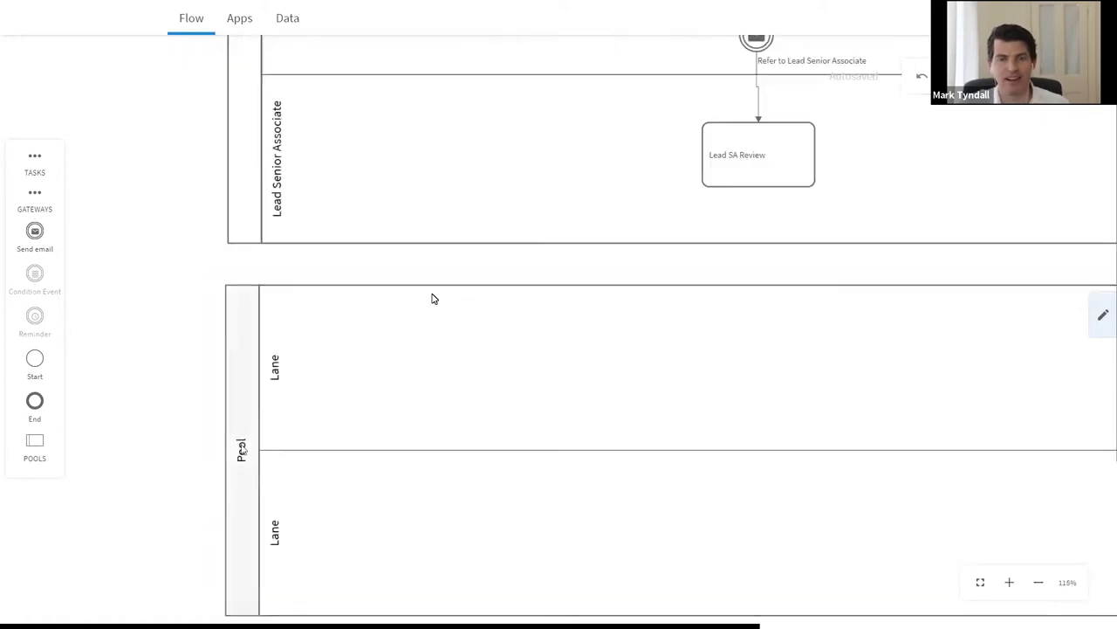
{"action": "type", "text": "Client"}
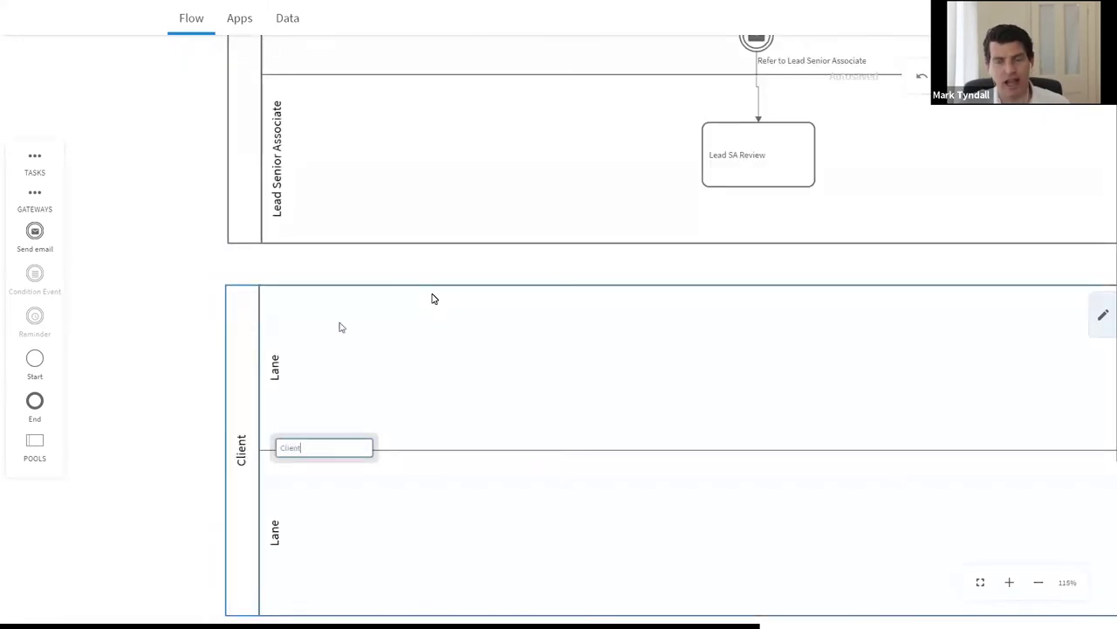
{"action": "left_click", "coordinate": [279, 369]}
{"action": "type", "text": "Instructor"}
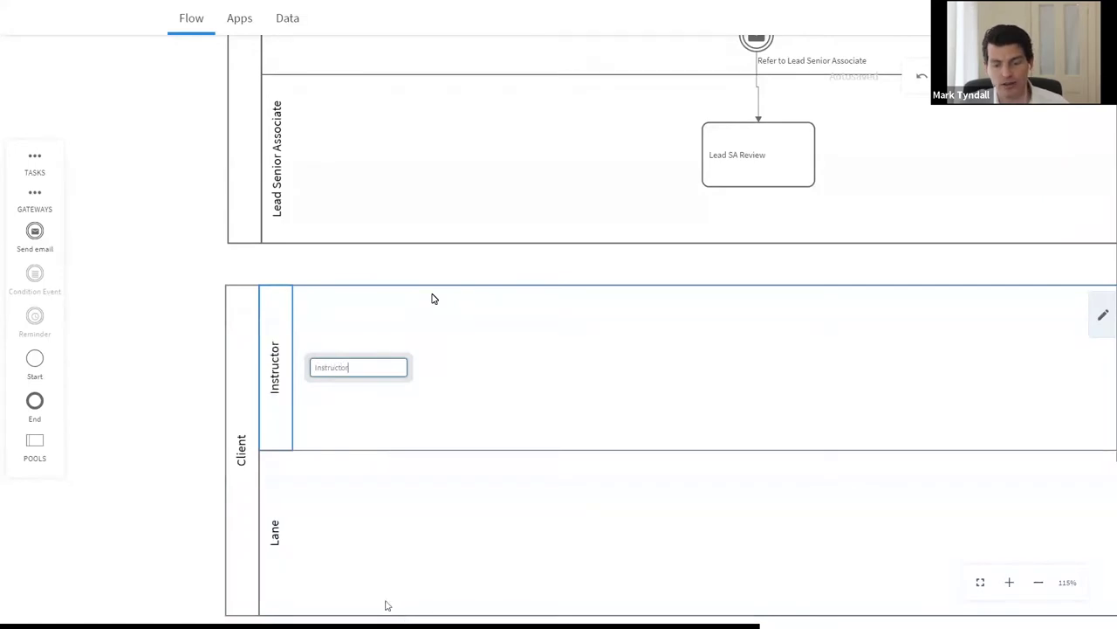
{"action": "left_click", "coordinate": [275, 534]}
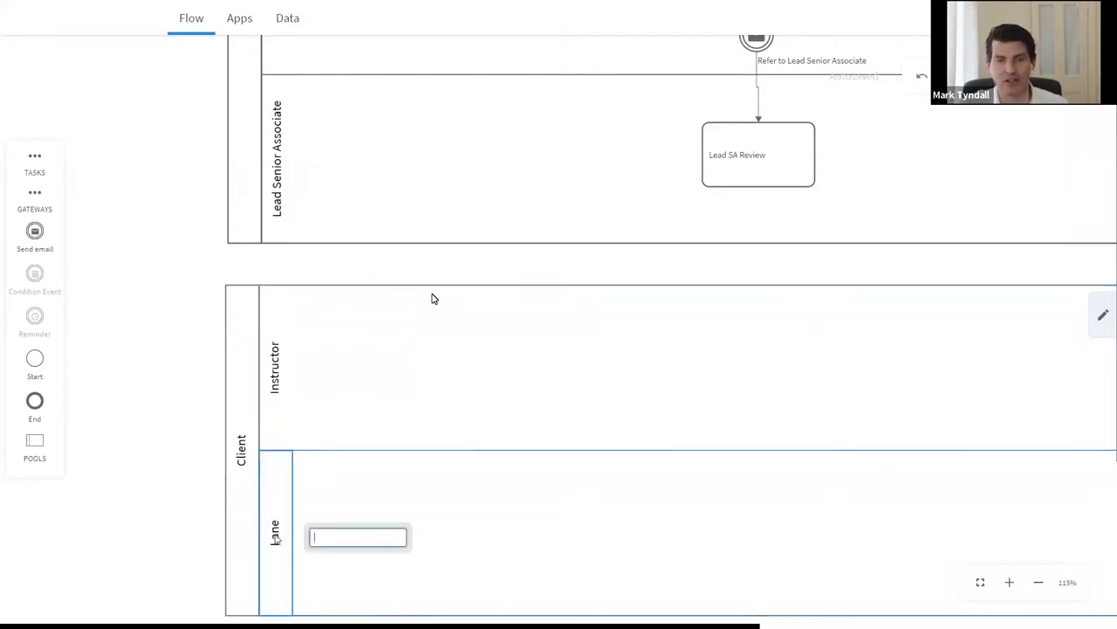
{"action": "type", "text": "Subject matter expert"}
{"action": "left_click", "coordinate": [180, 443]}
{"action": "scroll", "coordinate": [182, 433], "scroll_direction": "down", "scroll_amount": 3}
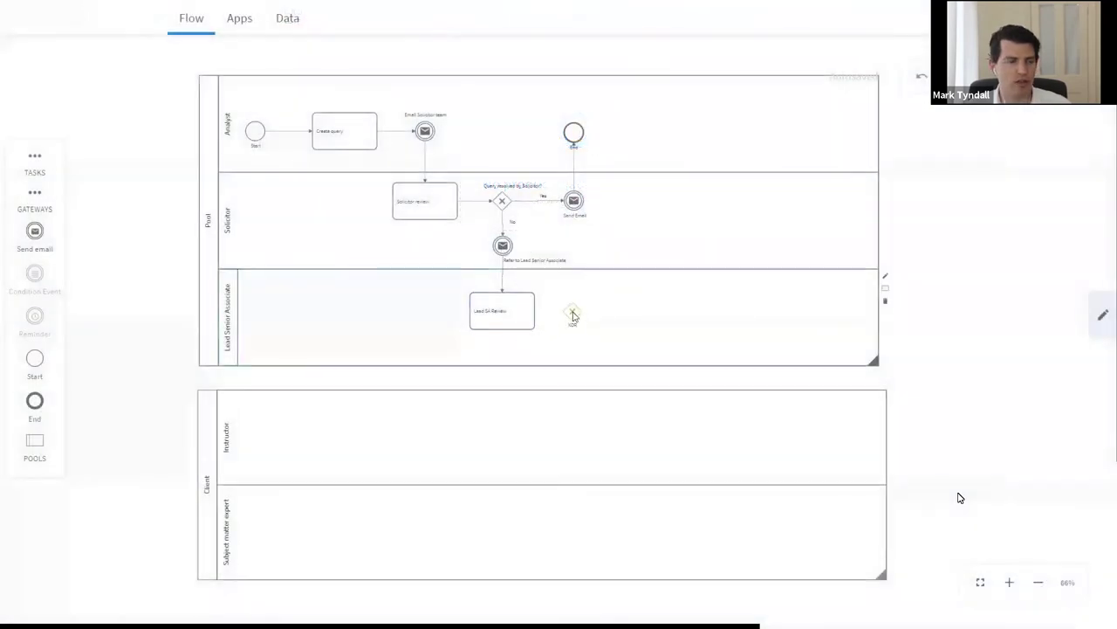
Add a step after Lead SA Review, then bring up the completed flow starting at Record query.
{"action": "left_click_drag", "start_coordinate": [35, 230], "coordinate": [668, 312]}
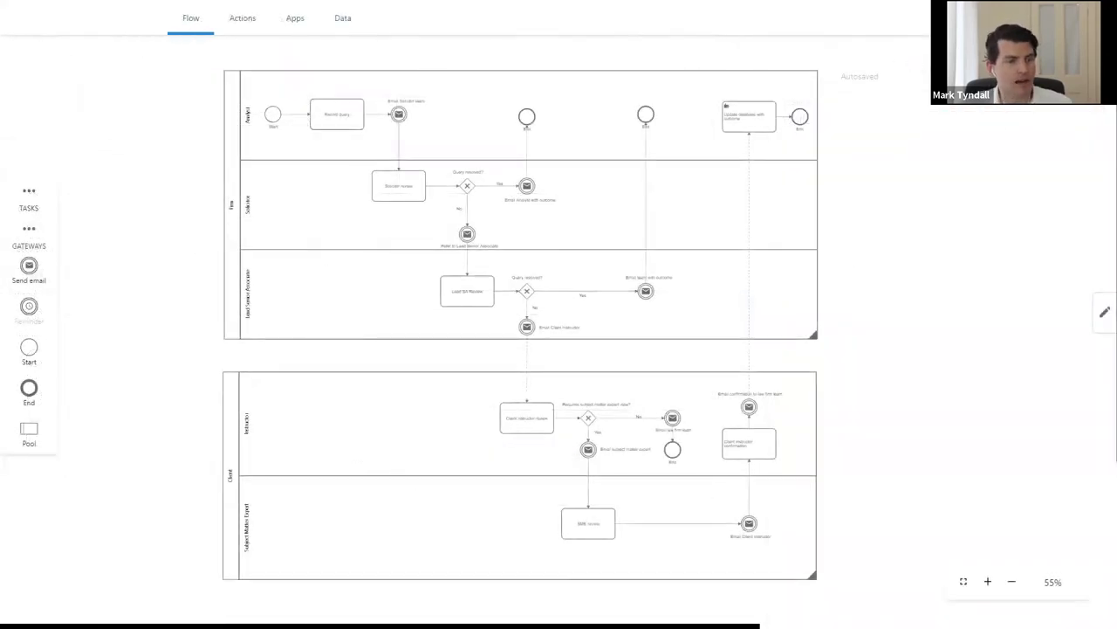
{"action": "scroll", "coordinate": [388, 117], "scroll_direction": "up", "scroll_amount": 5}
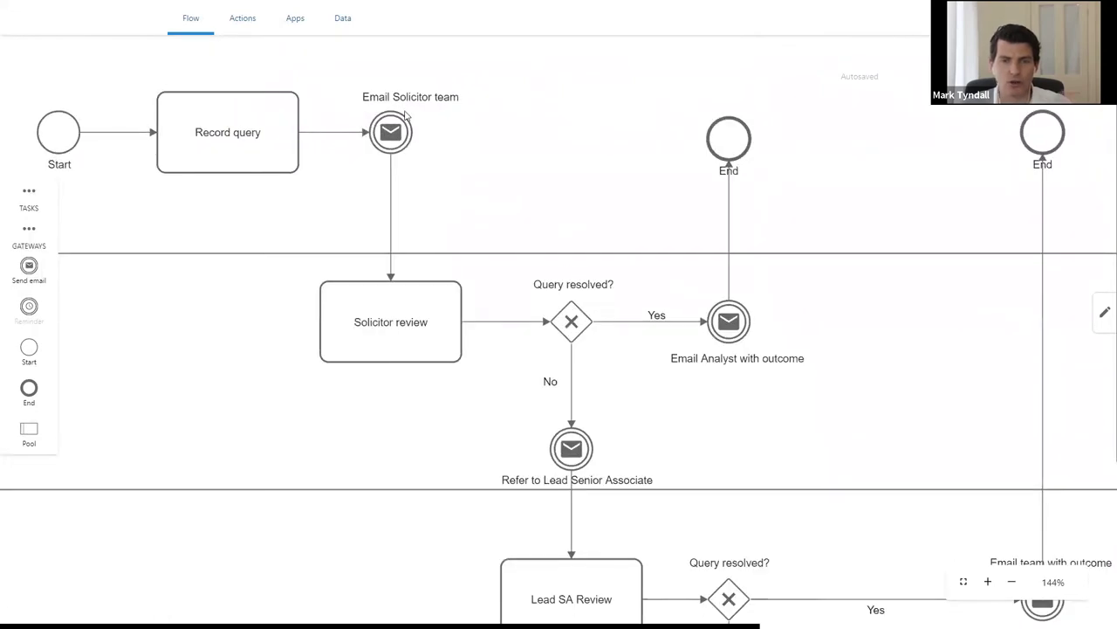
{"action": "left_click", "coordinate": [391, 135]}
{"action": "left_click", "coordinate": [425, 121]}
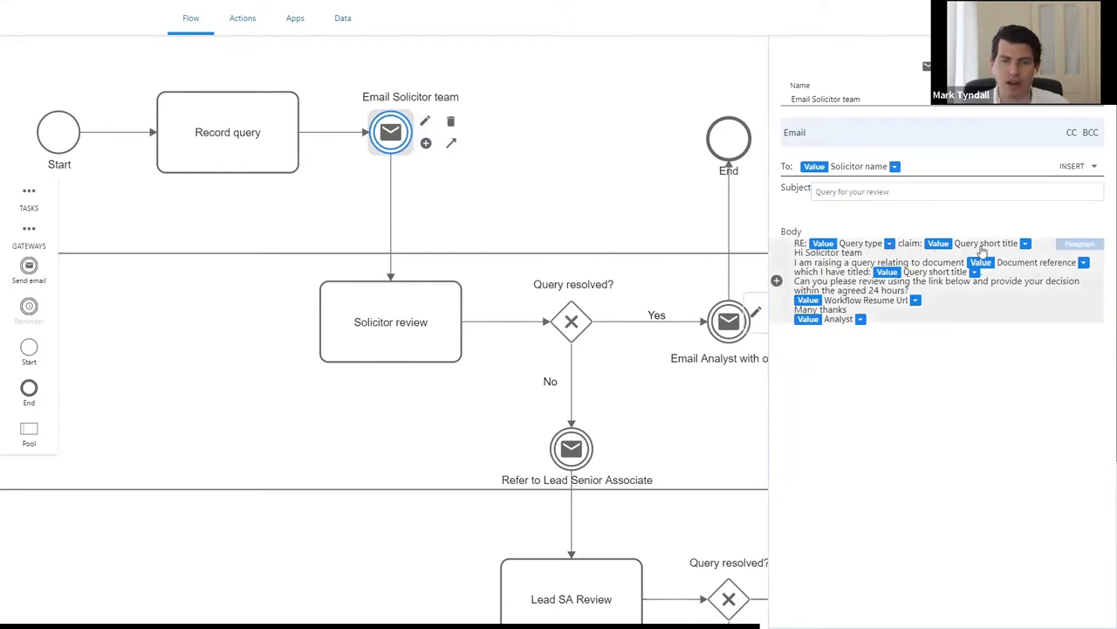
{"action": "left_click", "coordinate": [853, 271]}
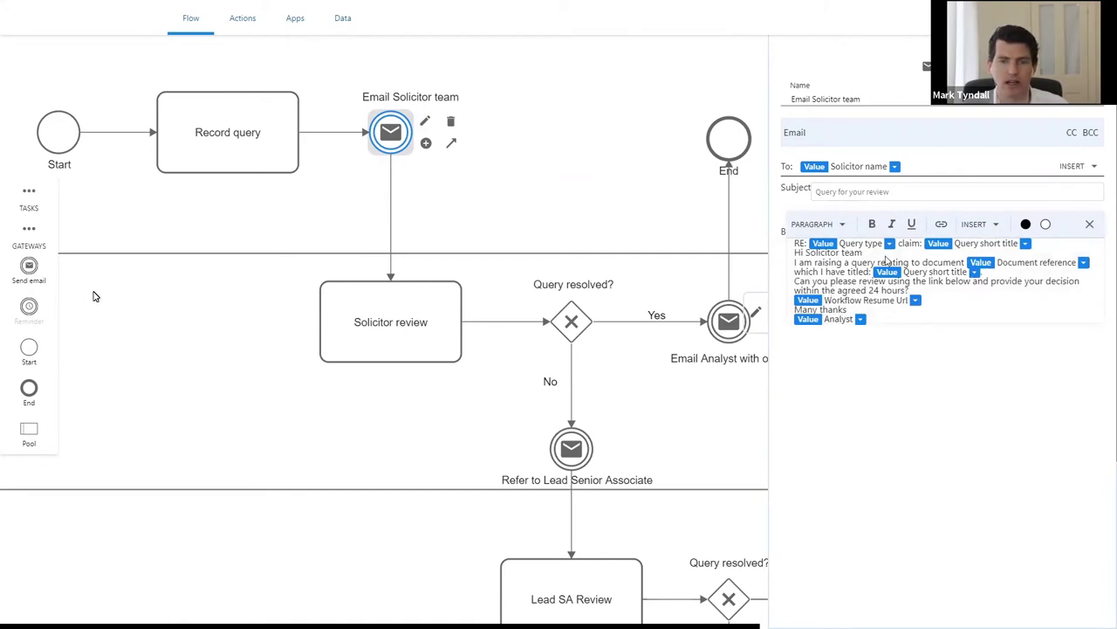
{"action": "left_click", "coordinate": [1026, 246]}
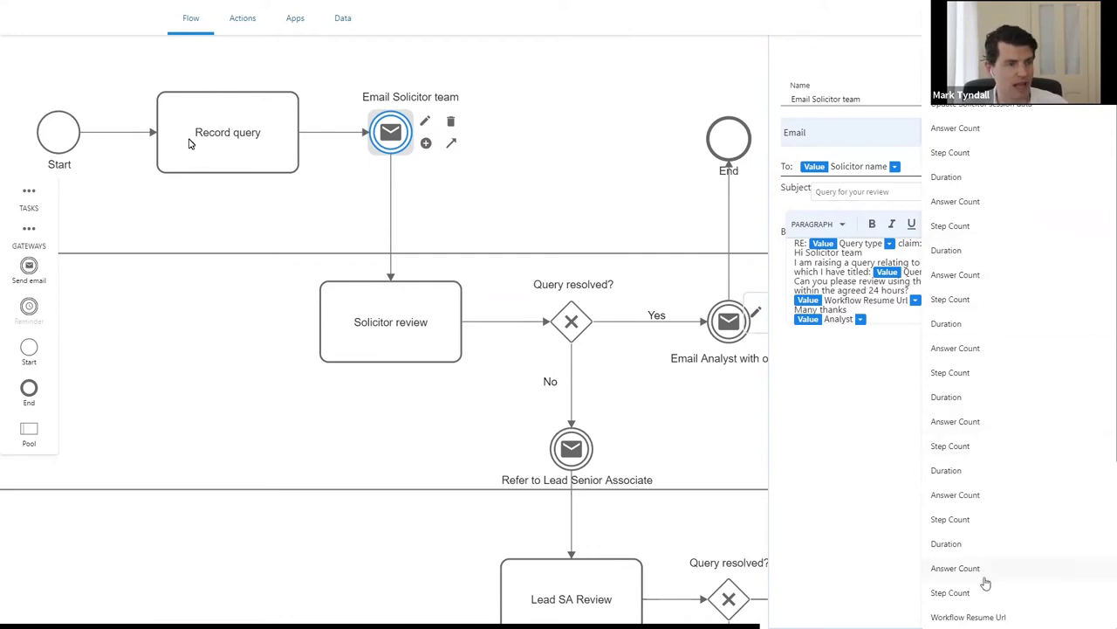
{"action": "left_click", "coordinate": [906, 267]}
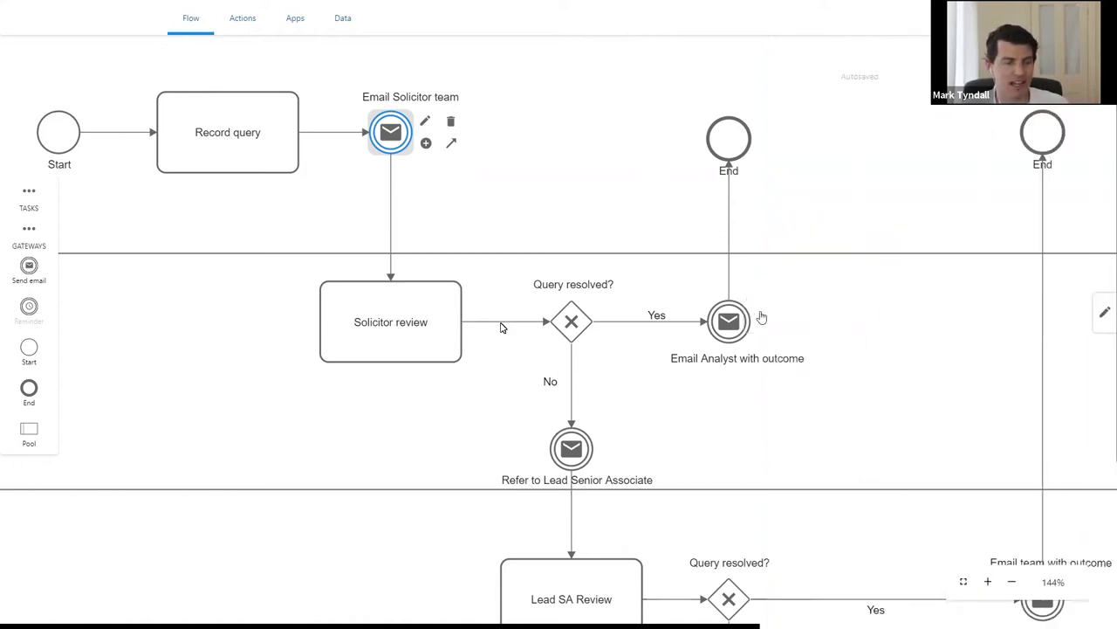
Close the email settings and return to the Query resolved? gateway on the diagram.
{"action": "left_click", "coordinate": [572, 322]}
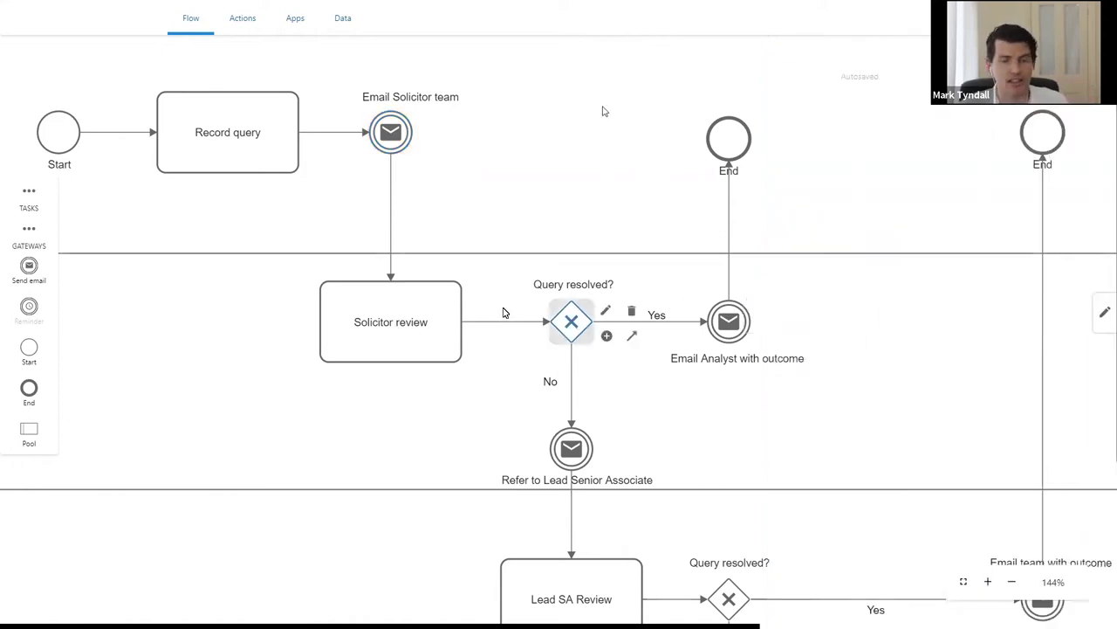
{"action": "scroll", "coordinate": [602, 111], "scroll_direction": "down", "scroll_amount": 3}
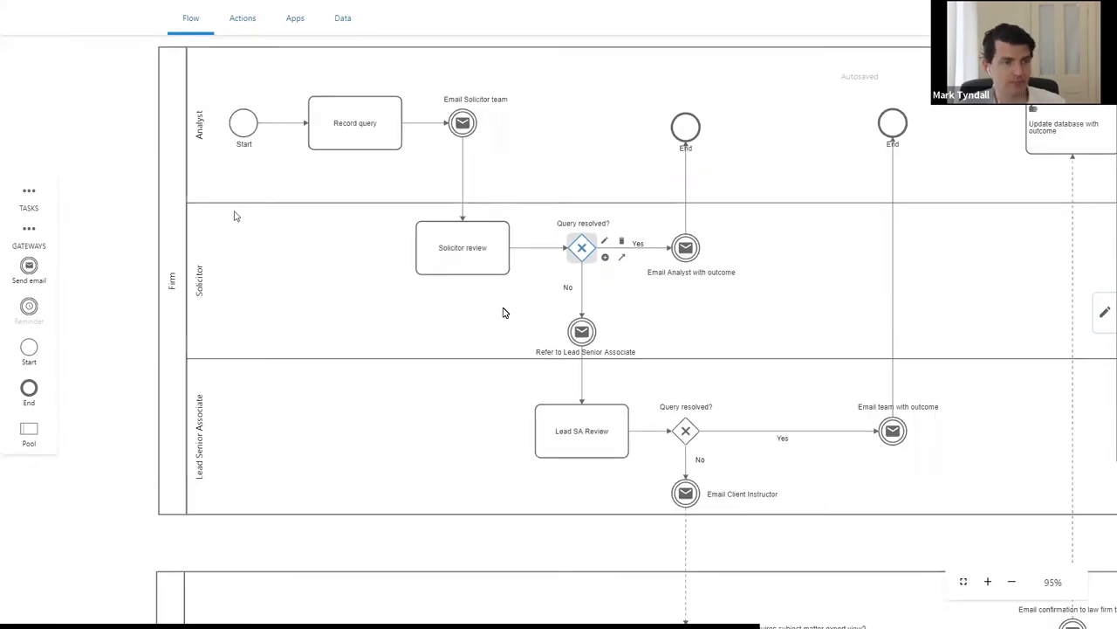
{"action": "scroll", "coordinate": [500, 262], "scroll_direction": "down", "scroll_amount": 1}
{"action": "scroll", "coordinate": [620, 339], "scroll_direction": "up", "scroll_amount": 5}
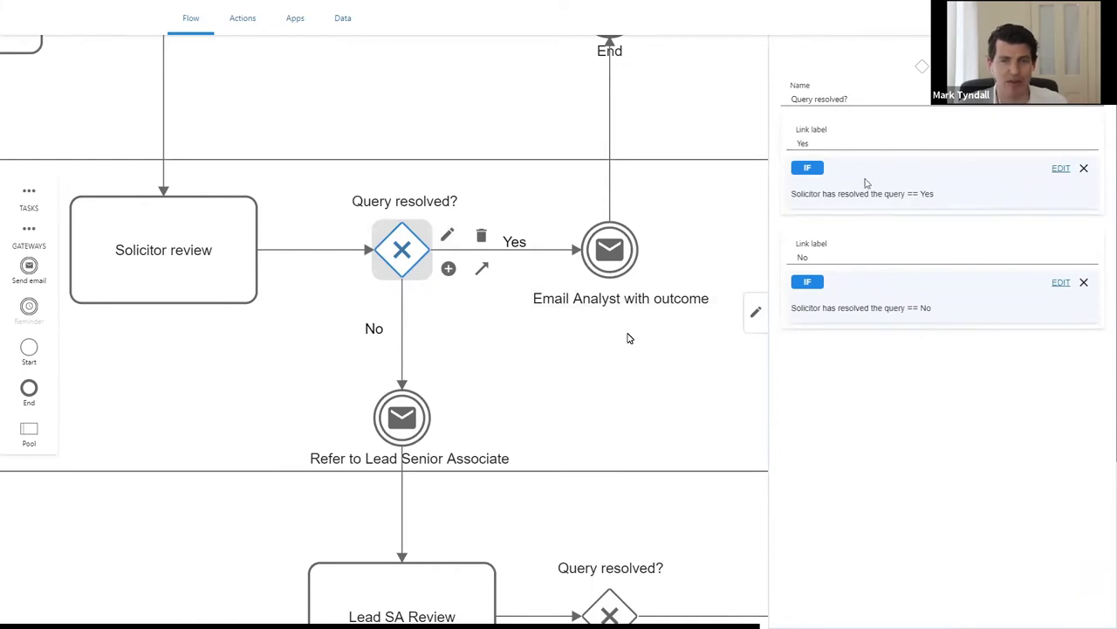
Set the Yes branch condition to Solicitor has resolved the query == Yes (Constant) and submit.
{"action": "left_click", "coordinate": [1061, 169]}
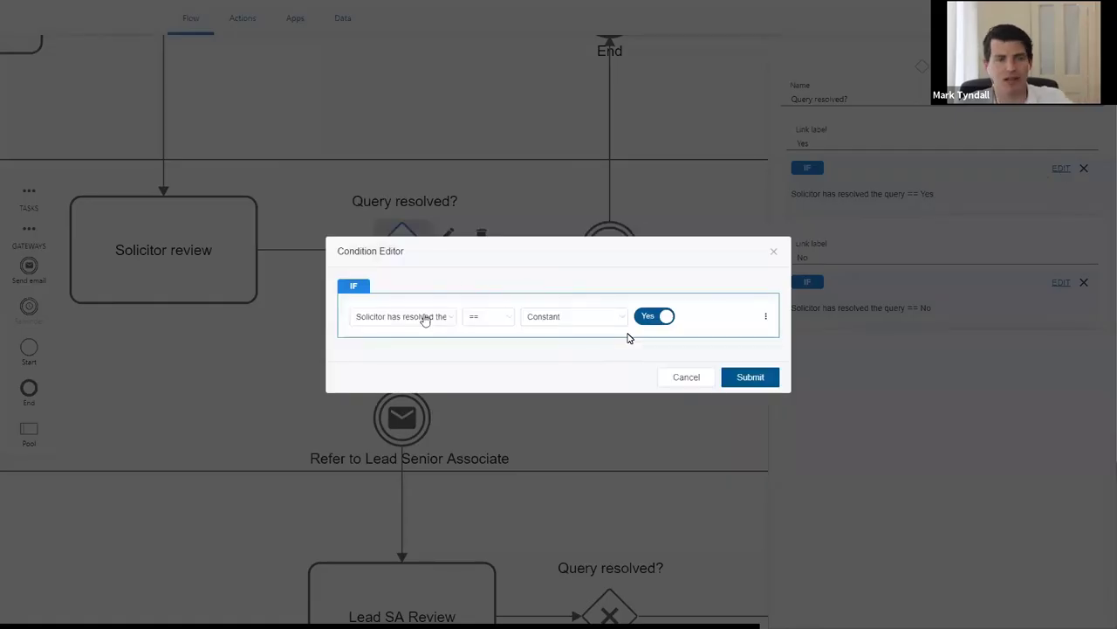
{"action": "left_click", "coordinate": [421, 320]}
{"action": "left_click", "coordinate": [421, 342]}
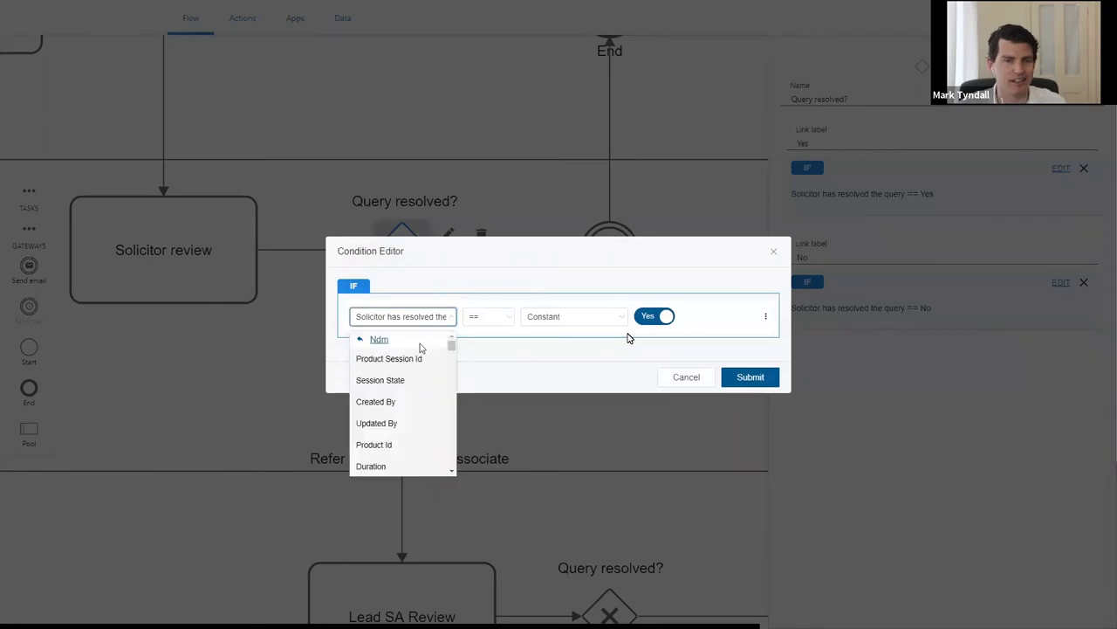
{"action": "left_click_drag", "start_coordinate": [452, 349], "coordinate": [454, 382]}
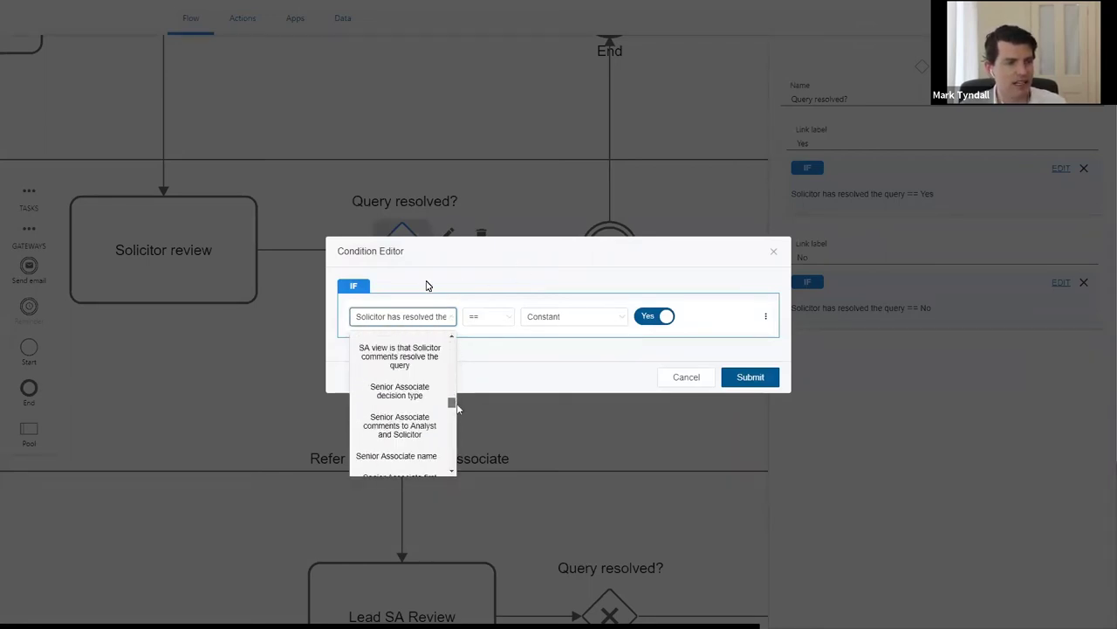
{"action": "left_click", "coordinate": [560, 274]}
{"action": "left_click", "coordinate": [509, 317]}
{"action": "left_click", "coordinate": [576, 317]}
{"action": "left_click", "coordinate": [524, 341]}
{"action": "left_click", "coordinate": [652, 318]}
{"action": "left_click", "coordinate": [653, 316]}
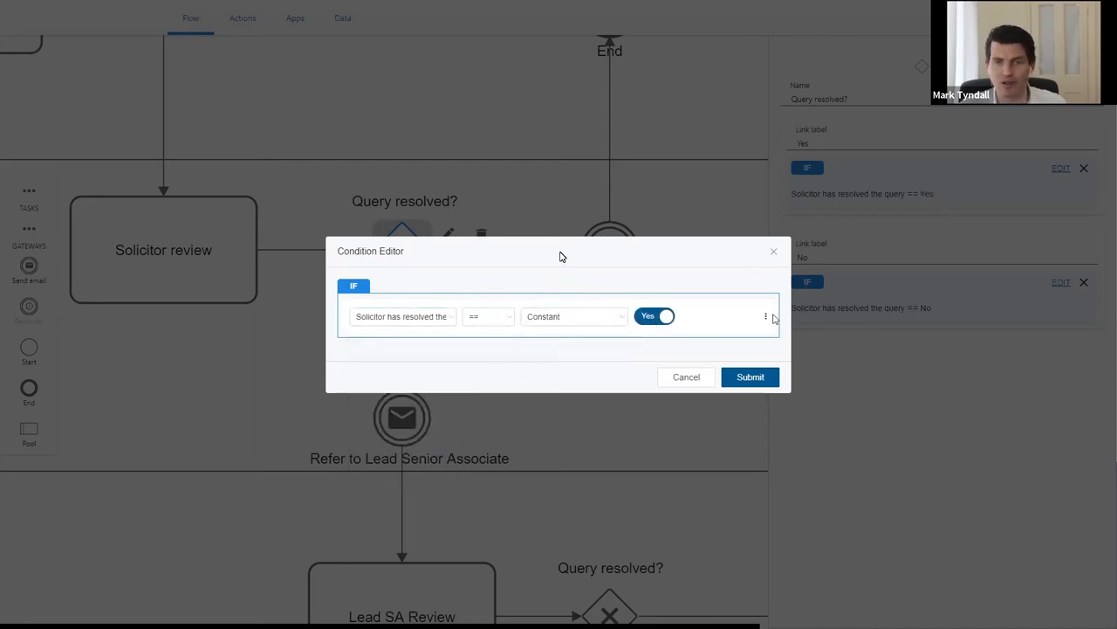
{"action": "left_click", "coordinate": [765, 316]}
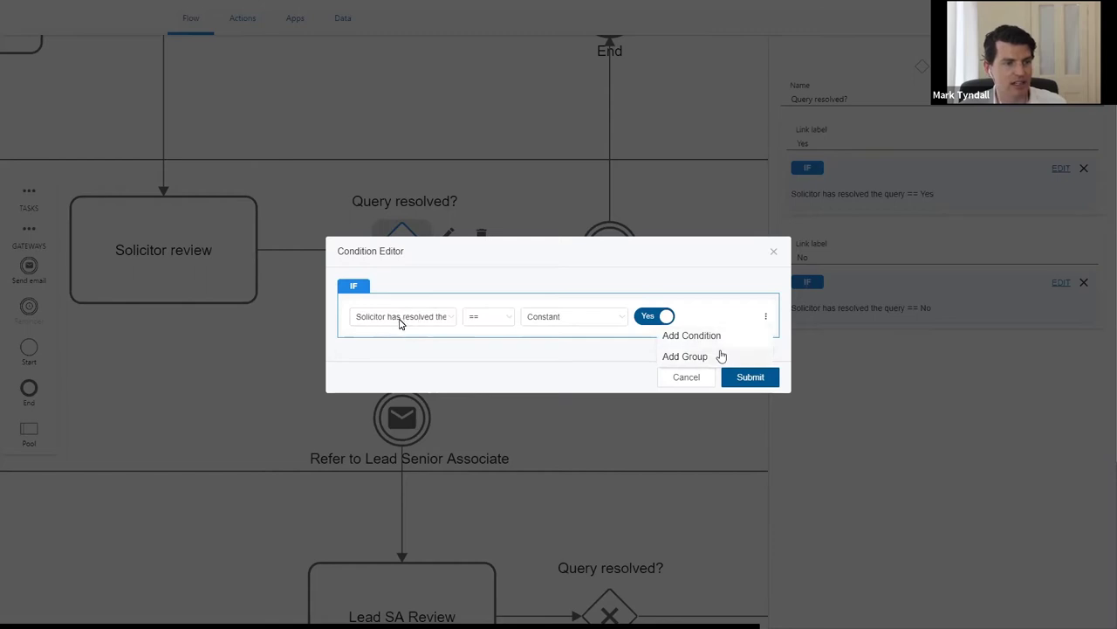
{"action": "left_click", "coordinate": [713, 281]}
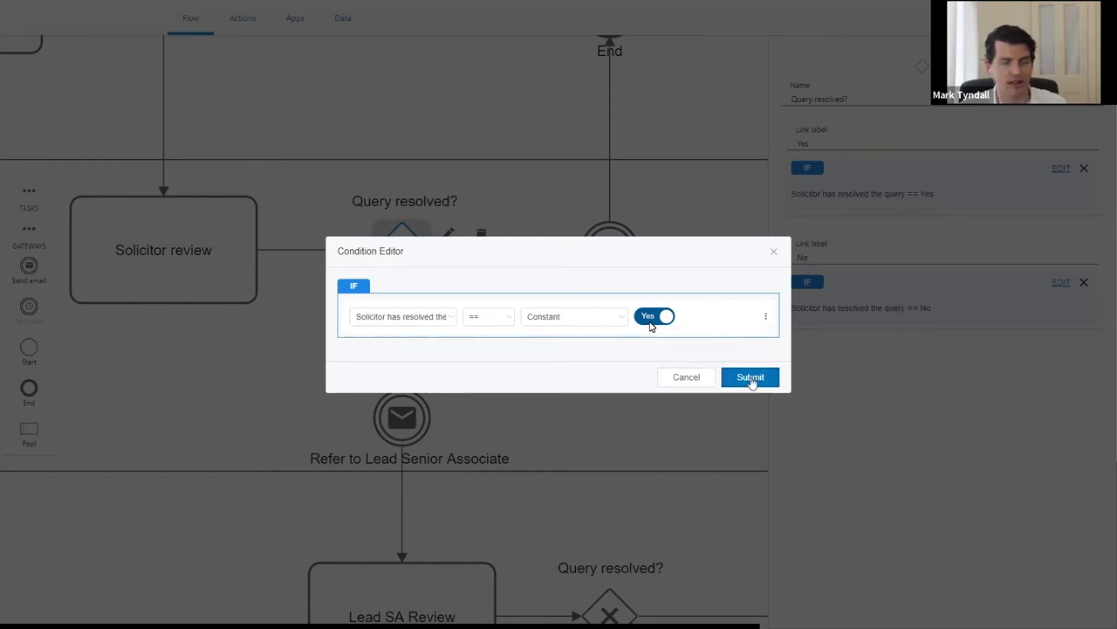
{"action": "left_click", "coordinate": [751, 381]}
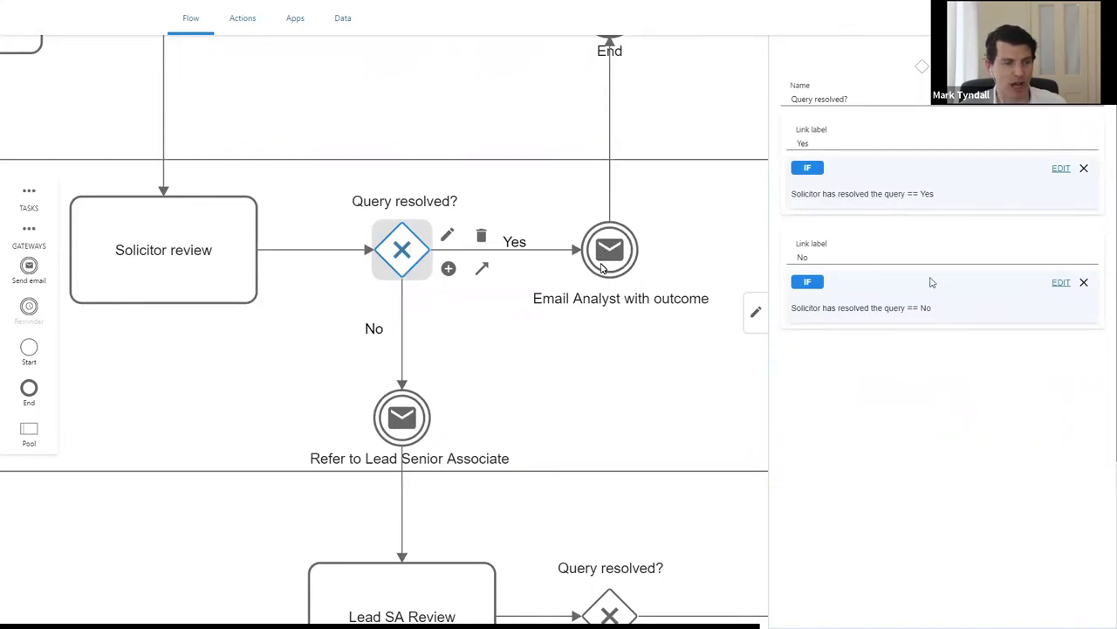
Check that the No branch condition stays == No and close the editor.
{"action": "left_click", "coordinate": [1061, 284]}
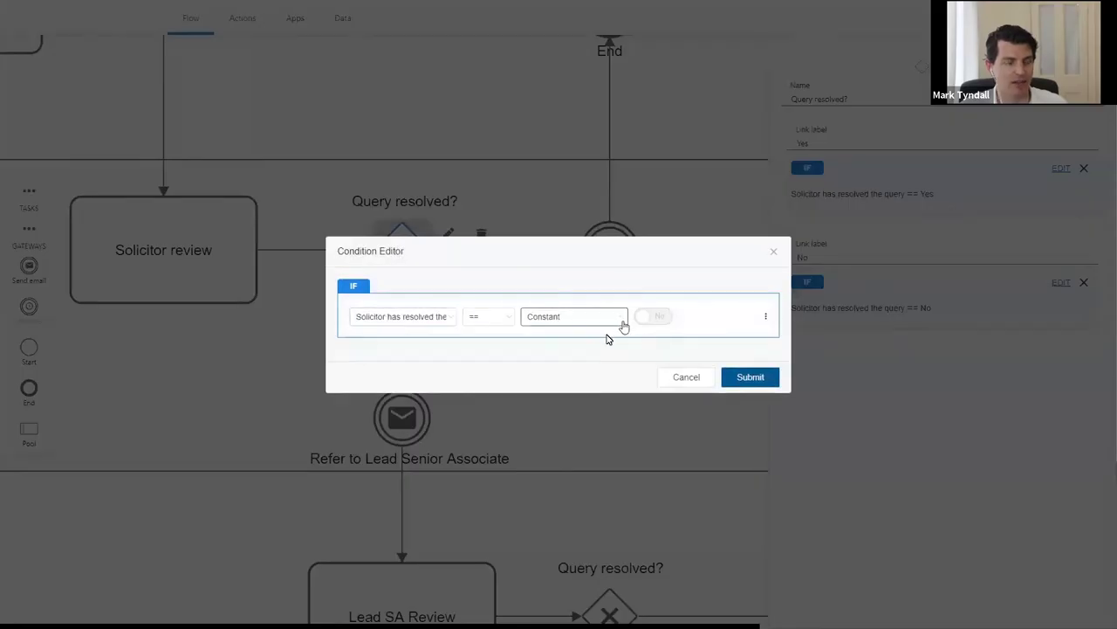
{"action": "left_click", "coordinate": [666, 318]}
{"action": "left_click", "coordinate": [663, 318]}
{"action": "left_click", "coordinate": [686, 377]}
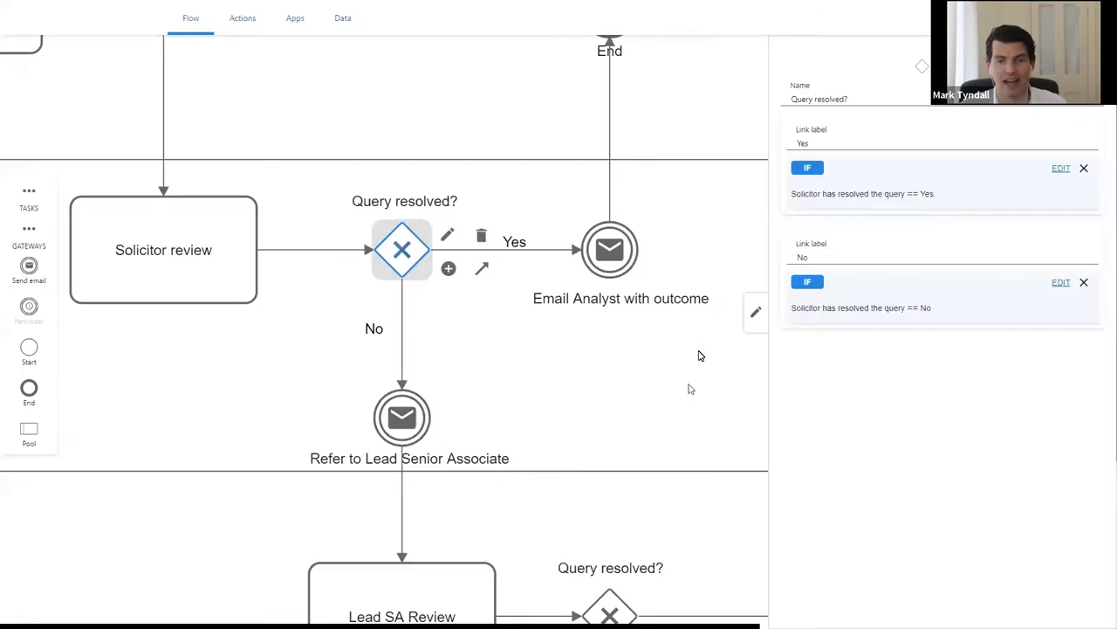
Inspect the Refer to Lead Senior Associate email, then zoom out and pan to the whole workflow.
{"action": "left_click", "coordinate": [409, 428]}
{"action": "scroll", "coordinate": [408, 427], "scroll_direction": "down", "scroll_amount": 5}
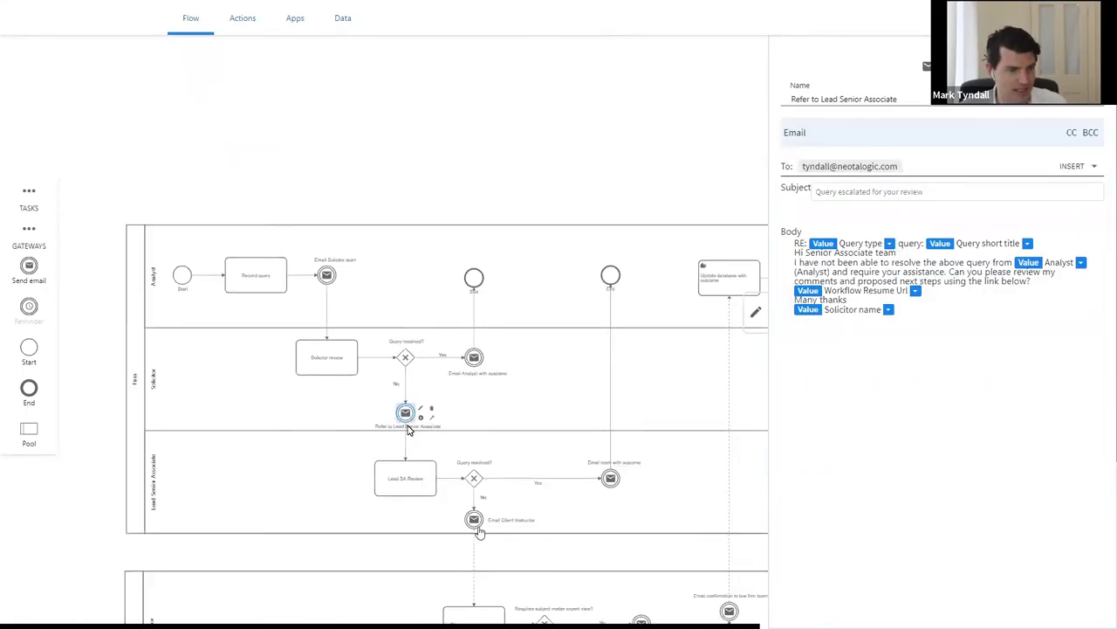
{"action": "scroll", "coordinate": [524, 102], "scroll_direction": "down", "scroll_amount": 3}
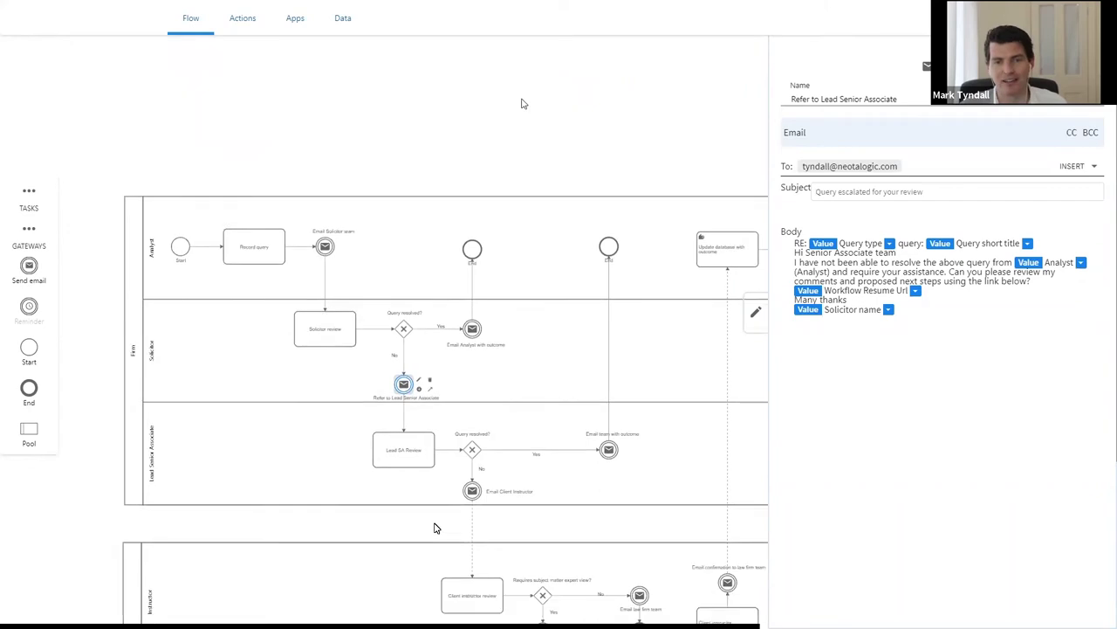
{"action": "left_click", "coordinate": [756, 314]}
{"action": "scroll", "coordinate": [409, 325], "scroll_direction": "down", "scroll_amount": 2}
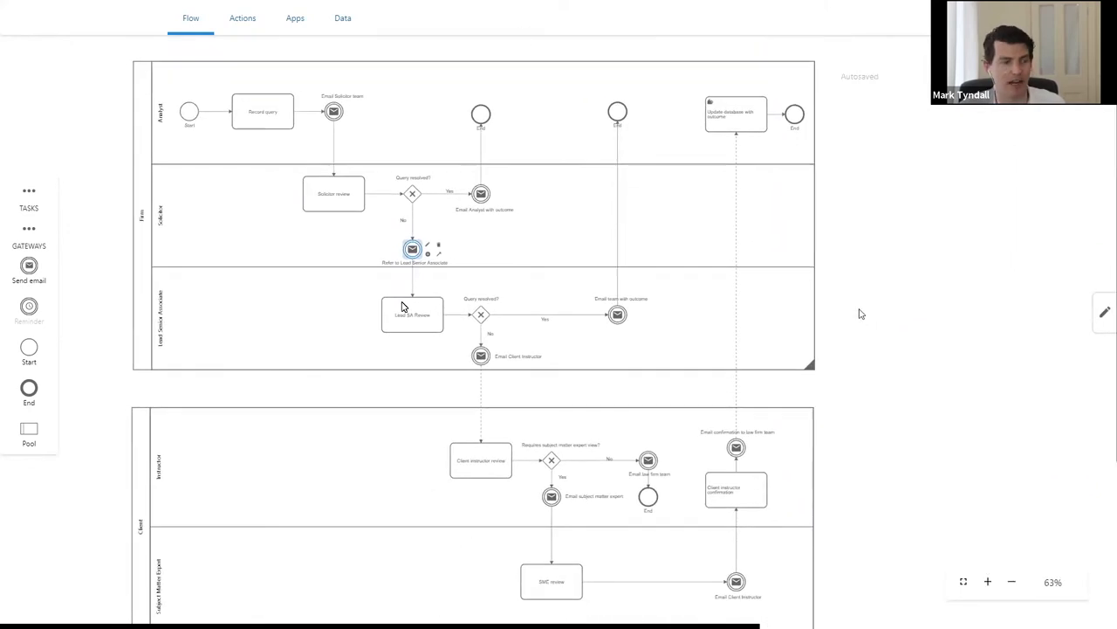
{"action": "left_click_drag", "start_coordinate": [864, 307], "coordinate": [874, 296]}
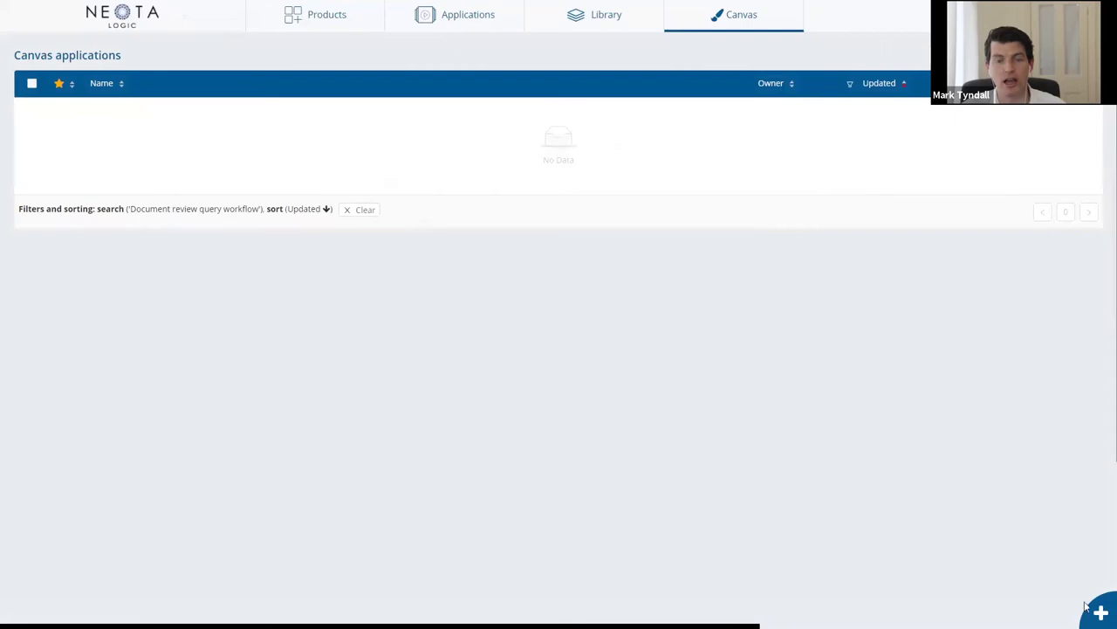
Start a new Canvas application and enter 'Analyst initiates query' as its name.
{"action": "left_click", "coordinate": [1098, 611]}
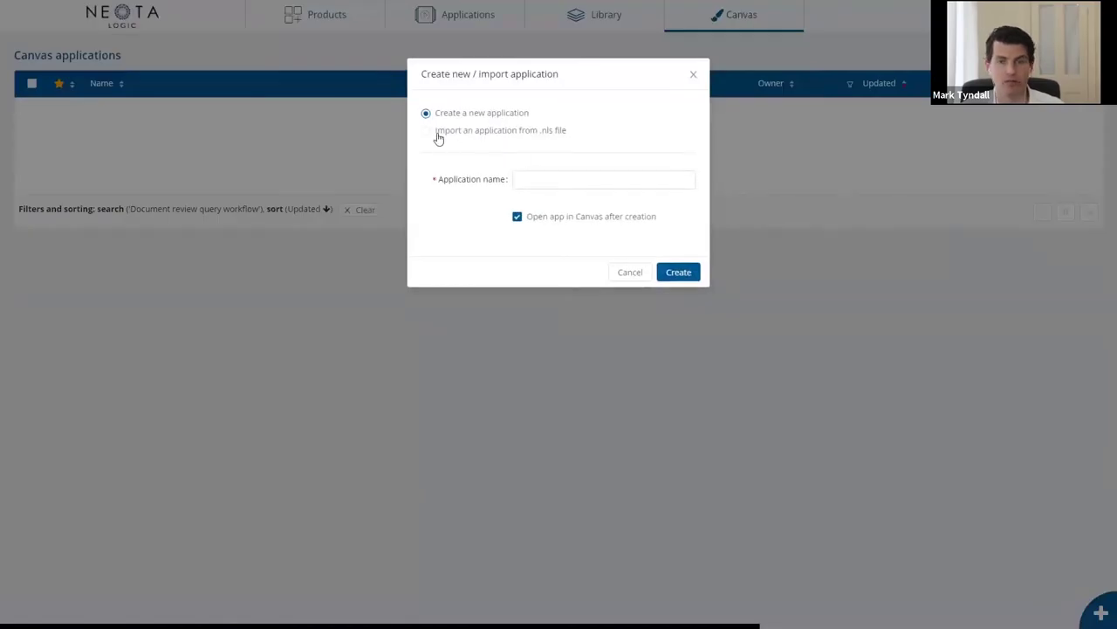
{"action": "left_click", "coordinate": [641, 178]}
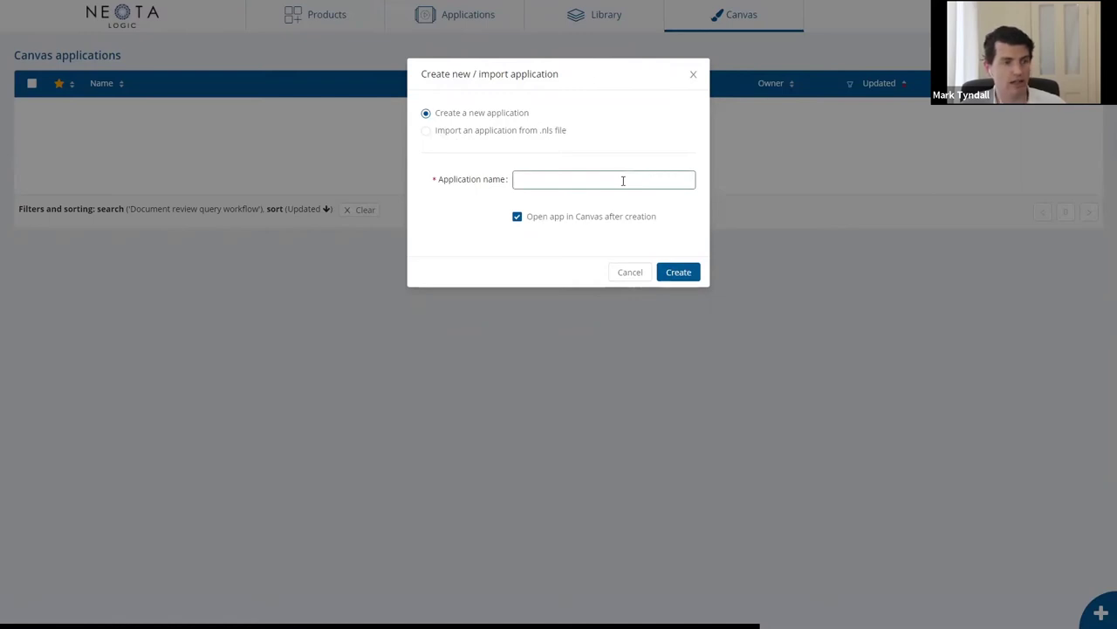
{"action": "left_click", "coordinate": [623, 179]}
{"action": "type", "text": "Analyst"}
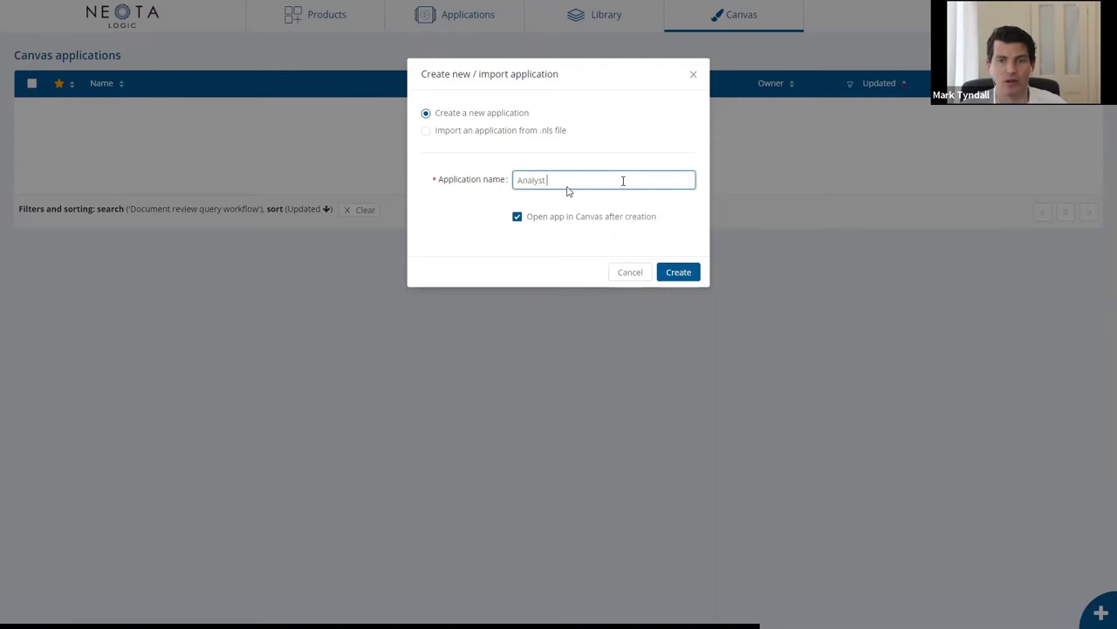
{"action": "type", "text": " Int"}
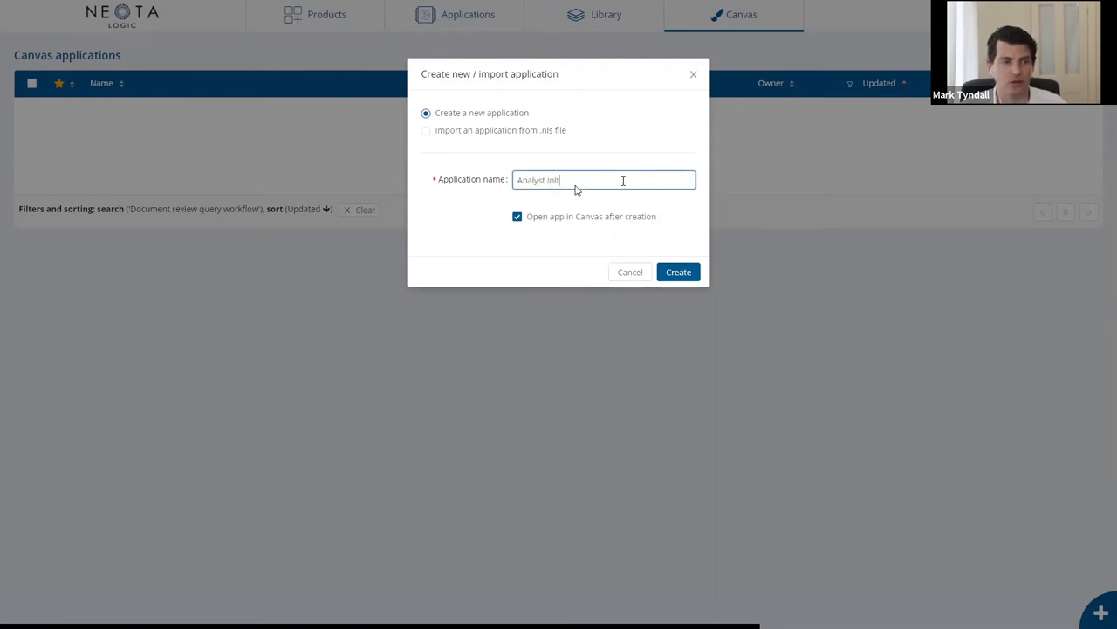
{"action": "type", "text": "itia"}
{"action": "key", "text": "BackSpace"}
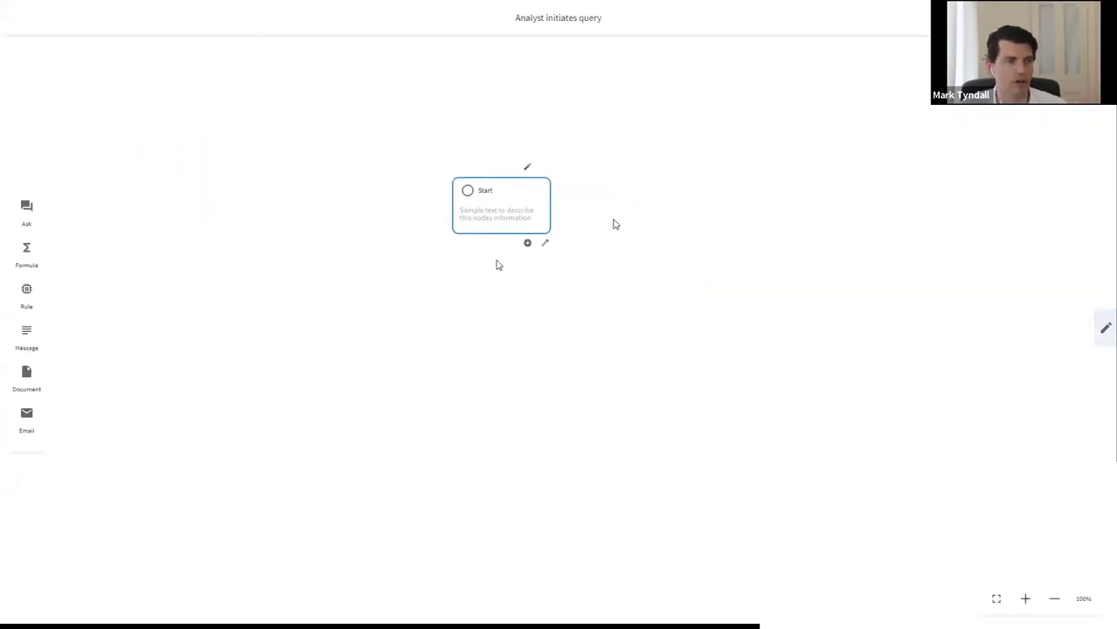
Describe the Start node as 'Welcome and background to app'.
{"action": "scroll", "coordinate": [494, 263], "scroll_direction": "up", "scroll_amount": 3}
{"action": "left_click", "coordinate": [497, 203]}
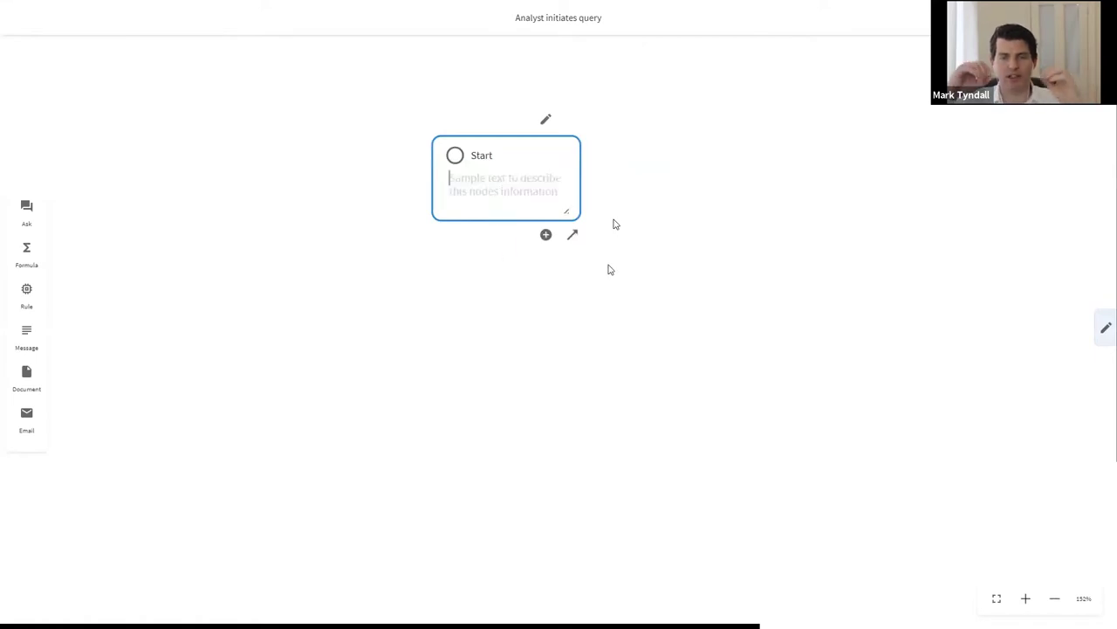
{"action": "type", "text": "We"}
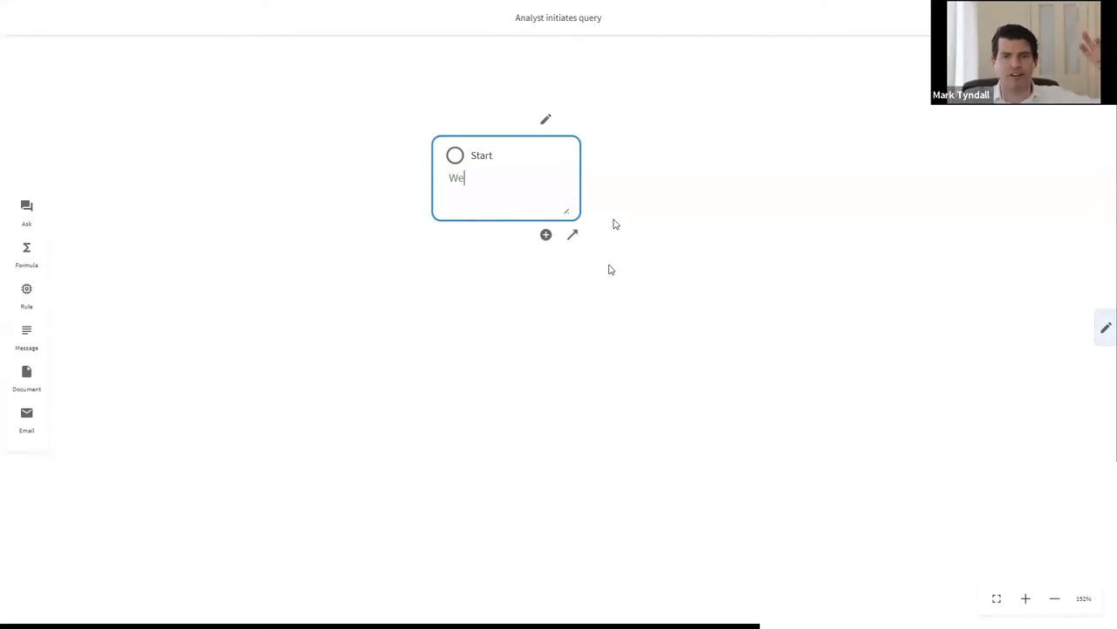
{"action": "type", "text": "lcome and background to ap"}
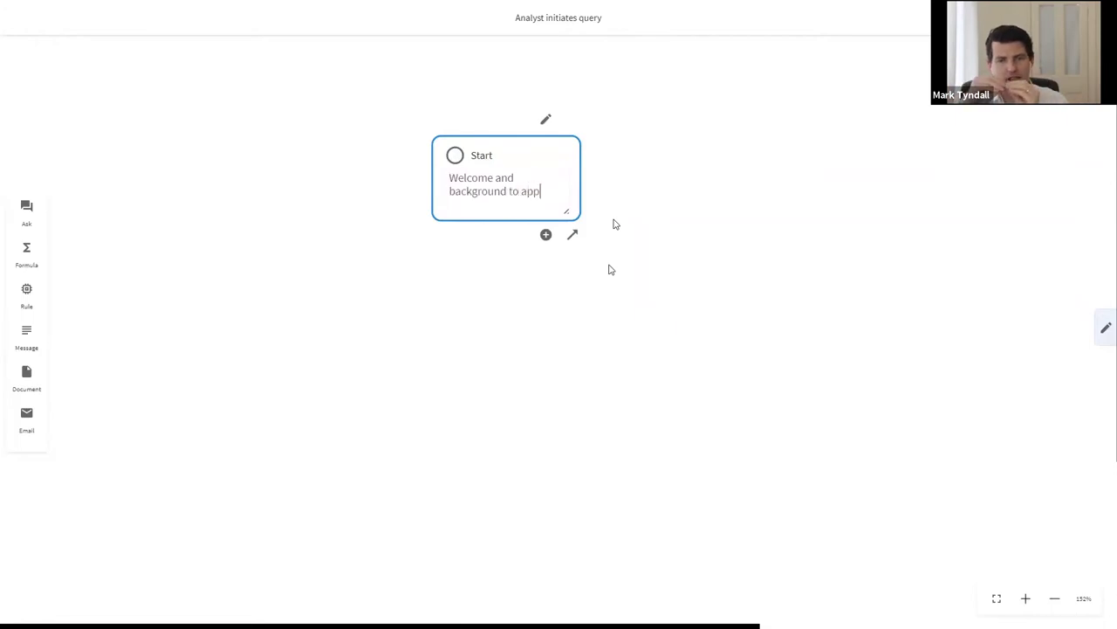
{"action": "type", "text": "p"}
{"action": "left_click", "coordinate": [728, 247]}
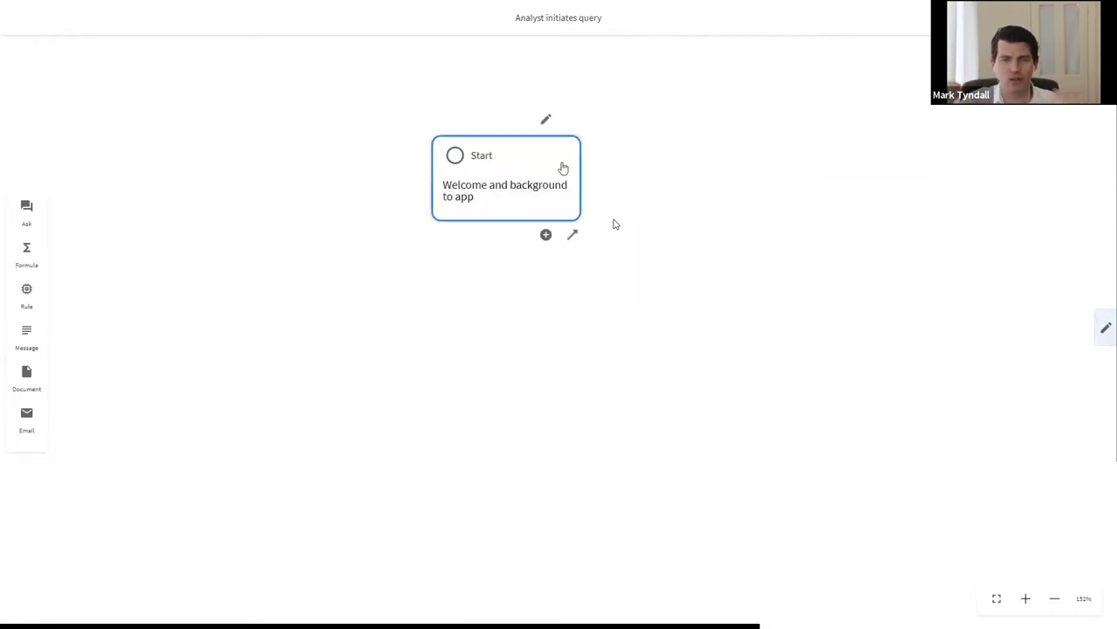
Give the Start page the heading 'Initiate your query' and a placeholder background paragraph.
{"action": "left_click", "coordinate": [545, 120]}
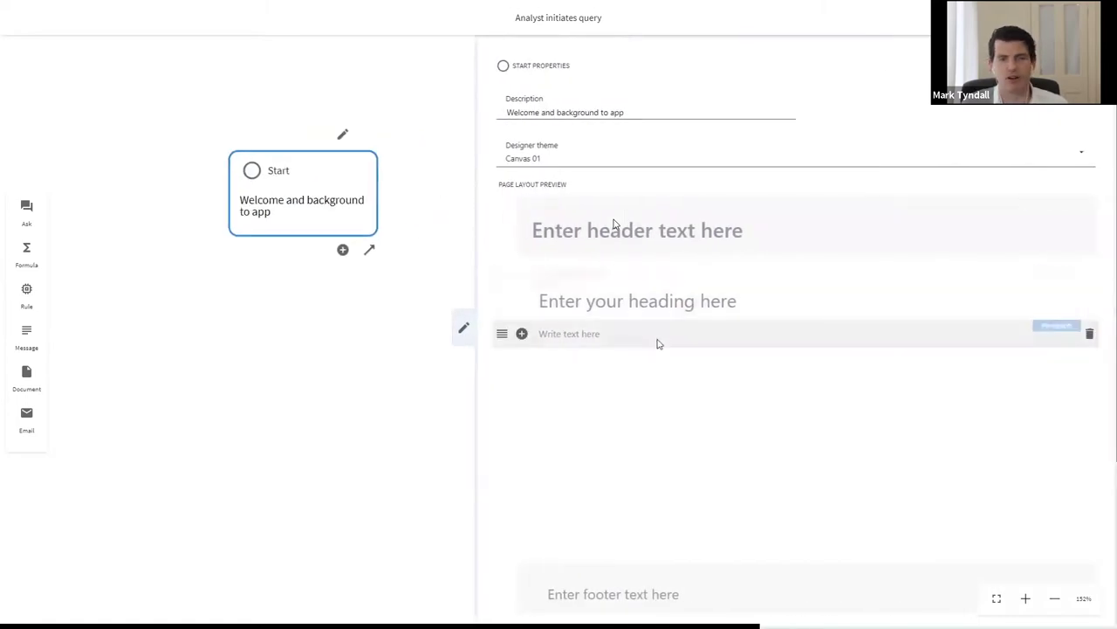
{"action": "left_click", "coordinate": [599, 335]}
{"action": "left_click", "coordinate": [674, 291]}
{"action": "type", "text": "We"}
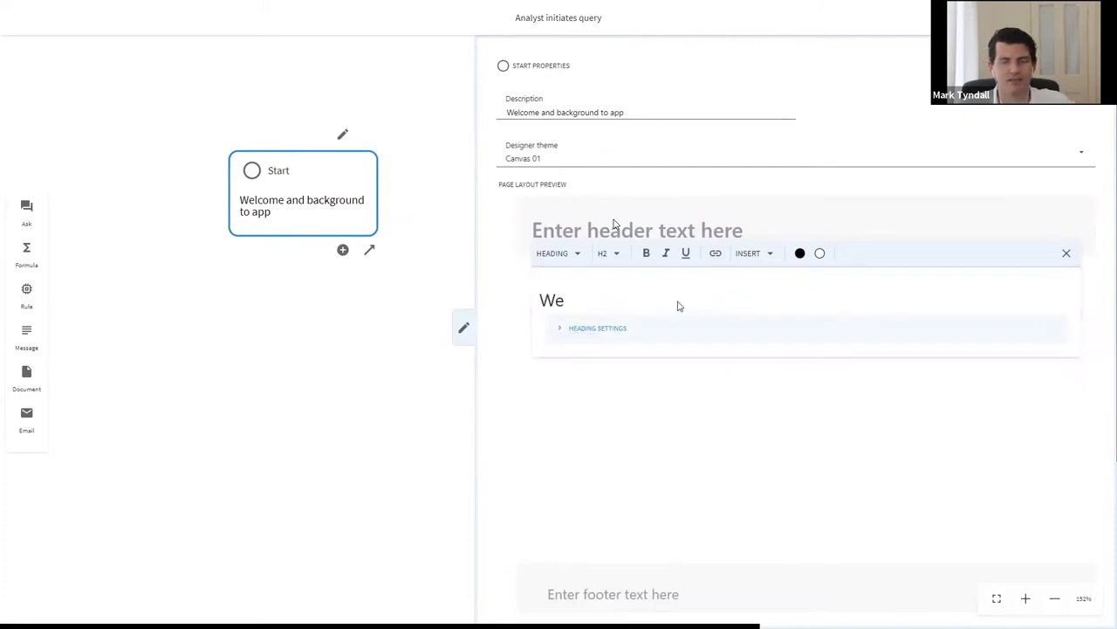
{"action": "key", "text": "BackSpace"}
{"action": "key", "text": "BackSpace"}
{"action": "type", "text": "Initi"}
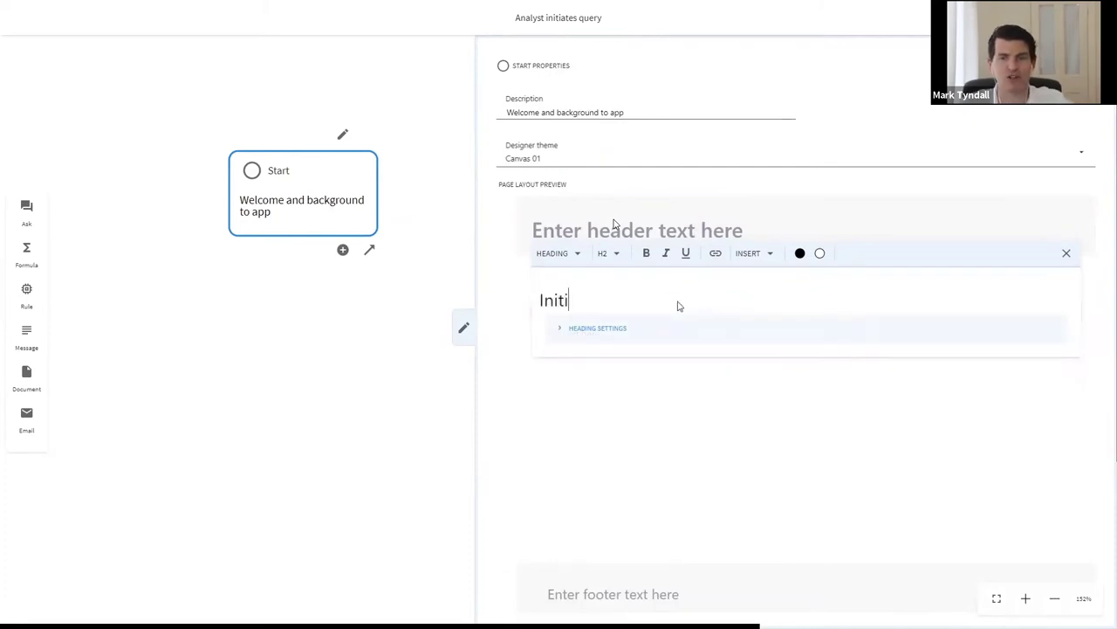
{"action": "type", "text": "ate your q"}
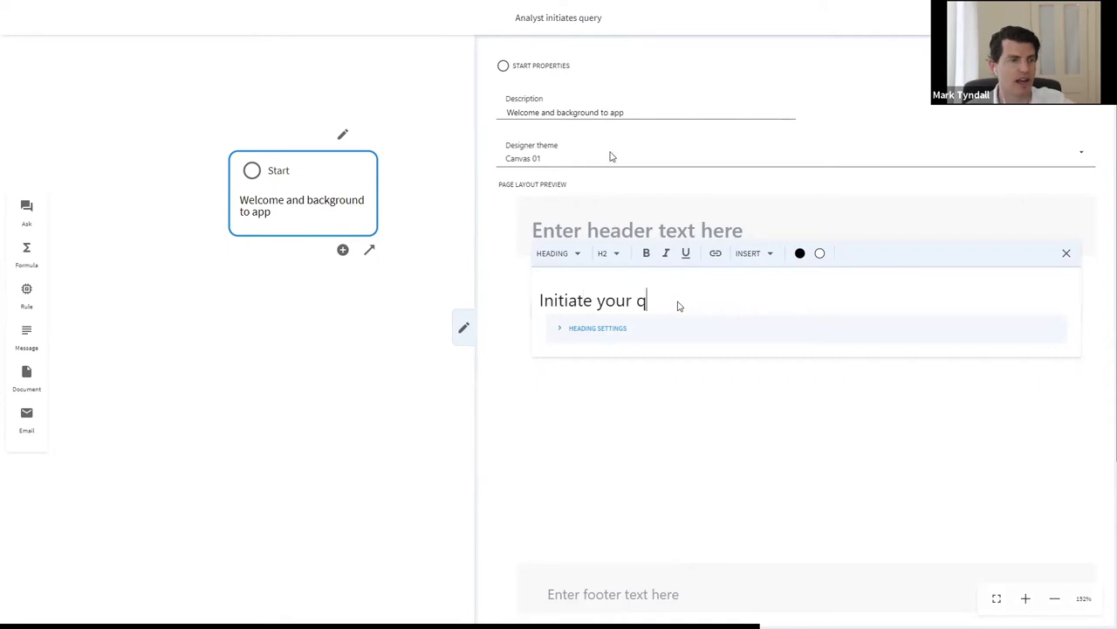
{"action": "type", "text": "uery"}
{"action": "key", "text": "Return"}
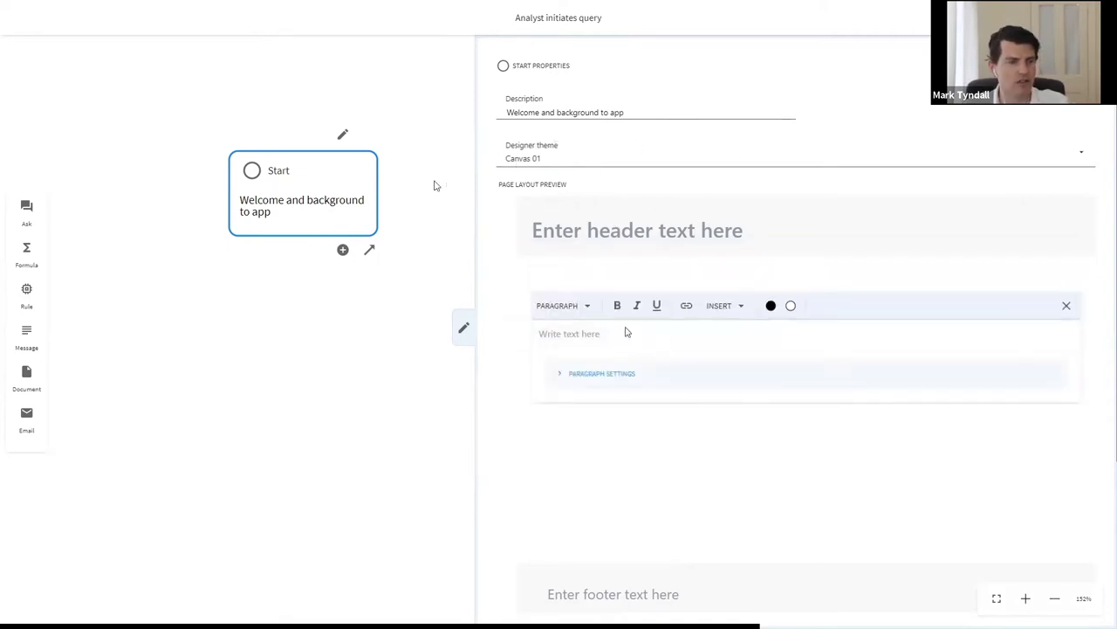
{"action": "type", "text": "IBackground and welcome text for user]"}
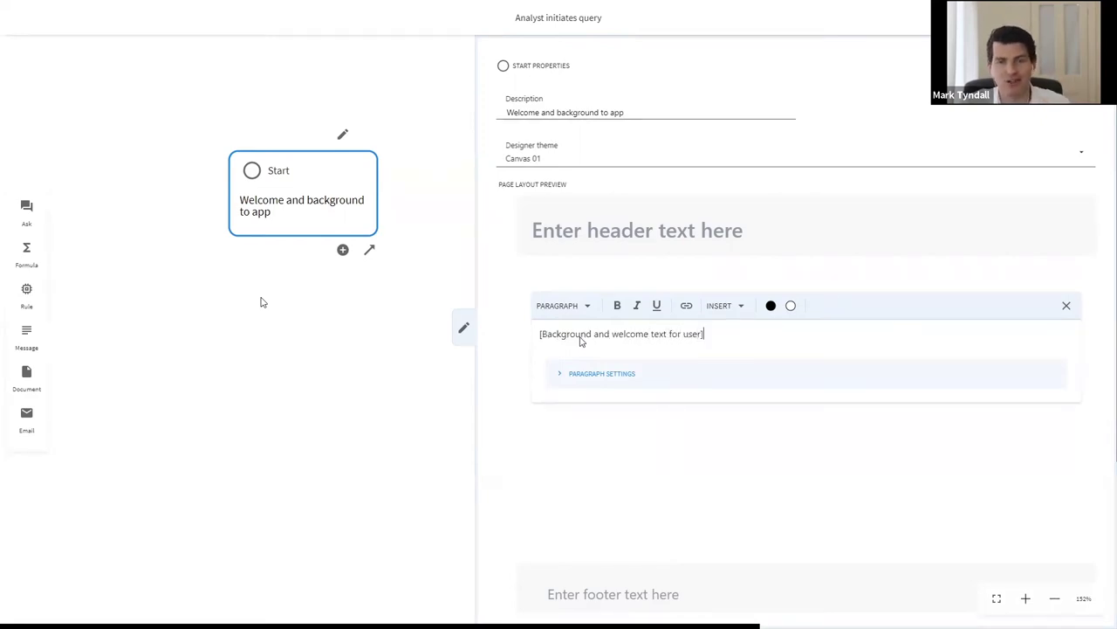
{"action": "left_click", "coordinate": [674, 468]}
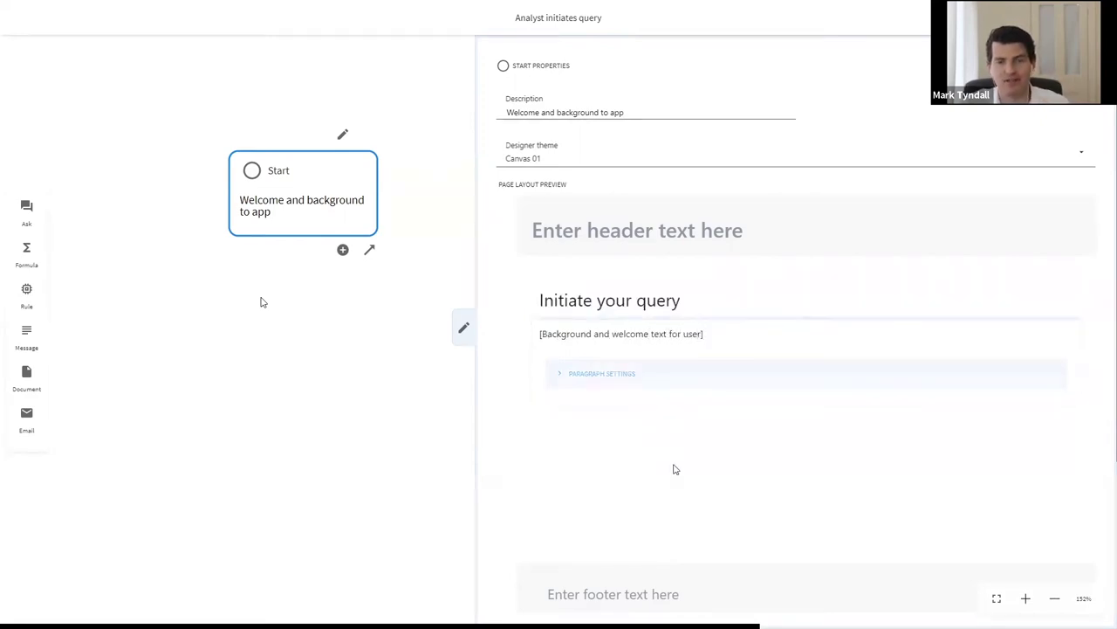
{"action": "left_click", "coordinate": [463, 336]}
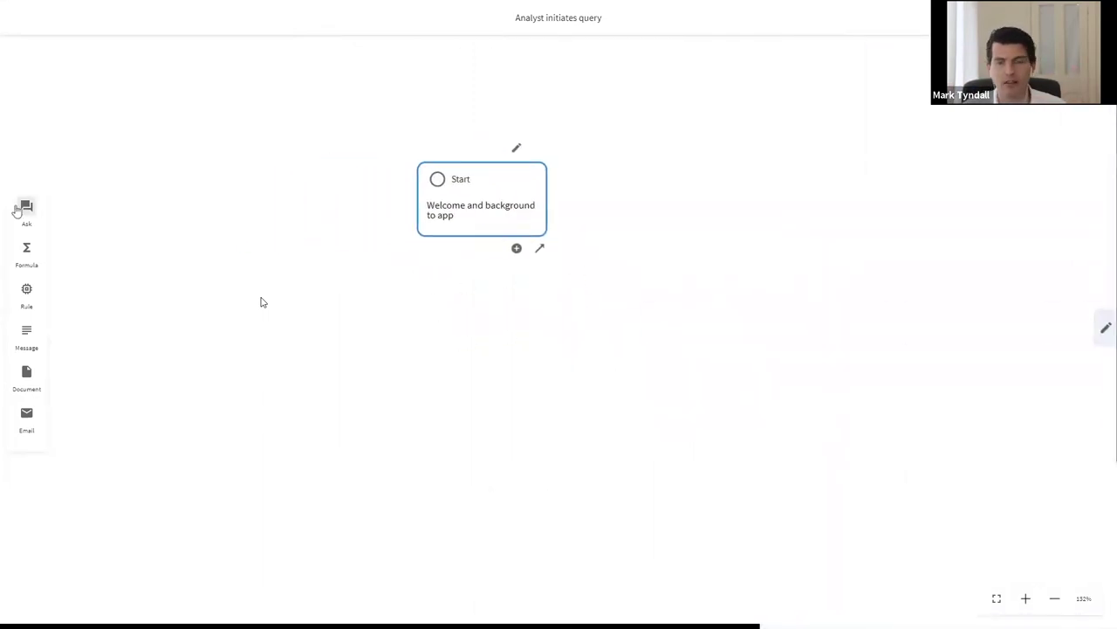
Place an Ask node below Start, describe it 'Query type', and connect Start to it.
{"action": "left_click_drag", "start_coordinate": [26, 210], "coordinate": [481, 341]}
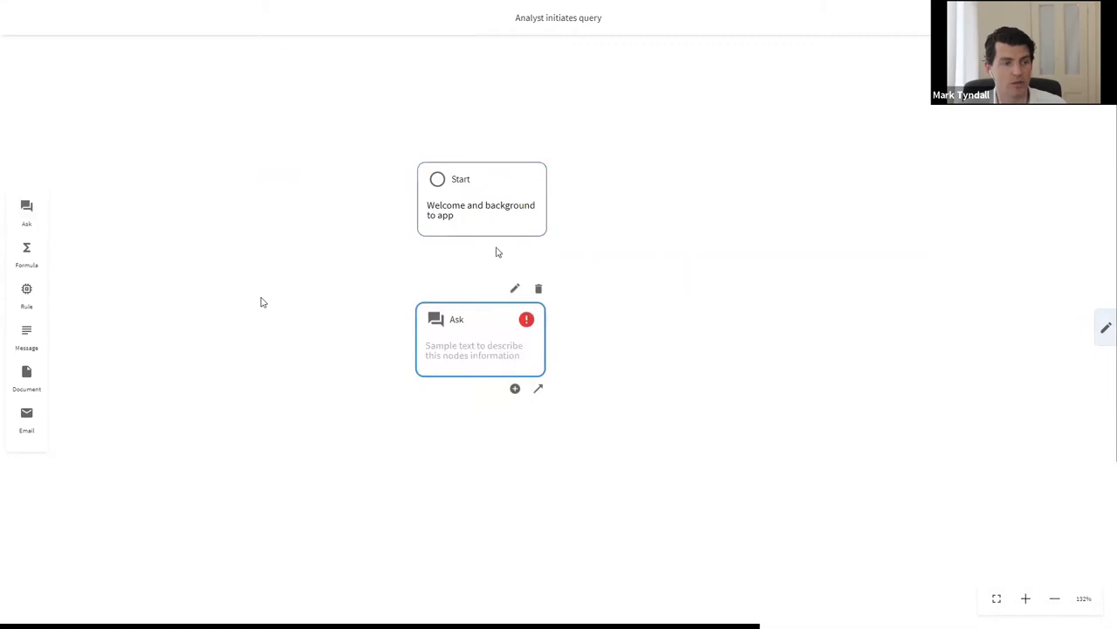
{"action": "left_click", "coordinate": [502, 348]}
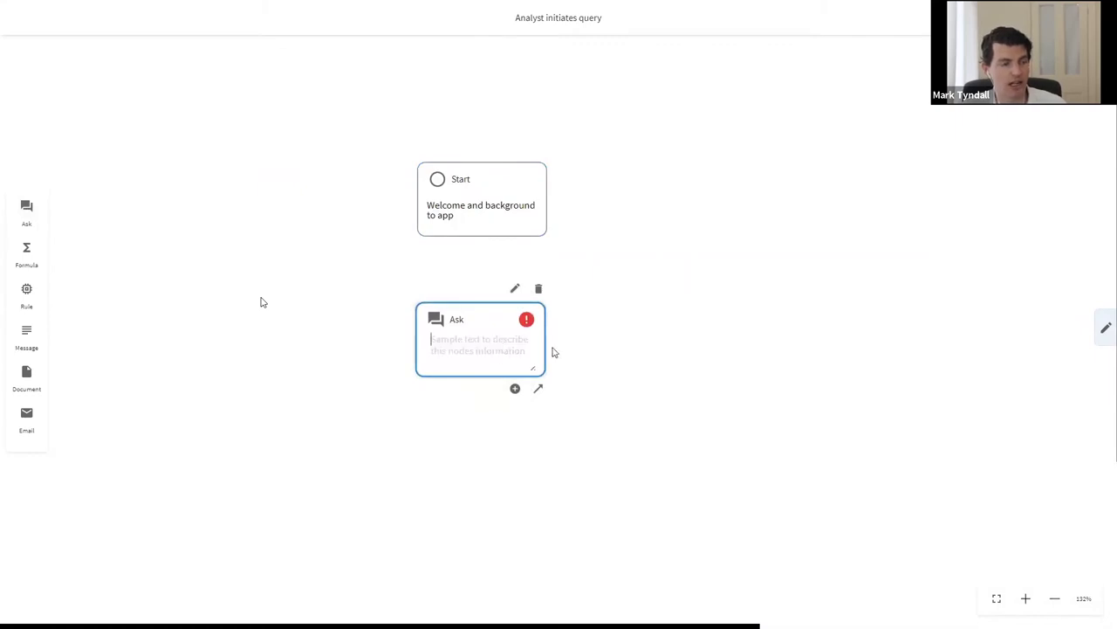
{"action": "type", "text": "Claim type"}
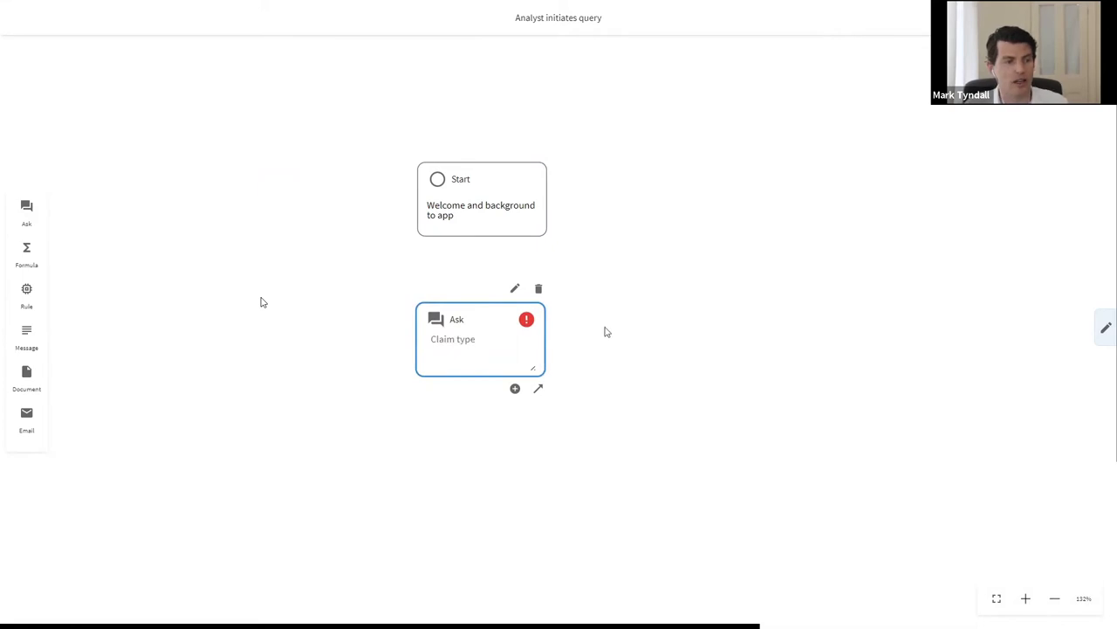
{"action": "key", "text": "ctrl+a"}
{"action": "type", "text": "Query typ"}
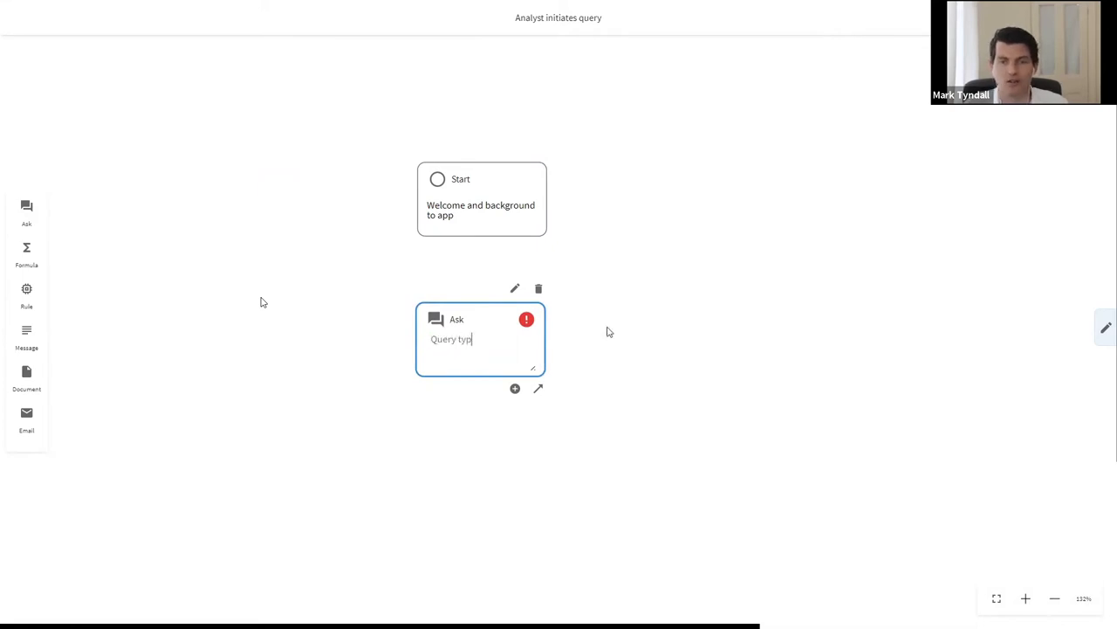
{"action": "left_click", "coordinate": [609, 331]}
{"action": "left_click_drag", "start_coordinate": [537, 250], "coordinate": [488, 330]}
{"action": "left_click", "coordinate": [489, 328]}
Make the question read 'Query type:' with a List question answer type.
{"action": "left_click", "coordinate": [516, 288]}
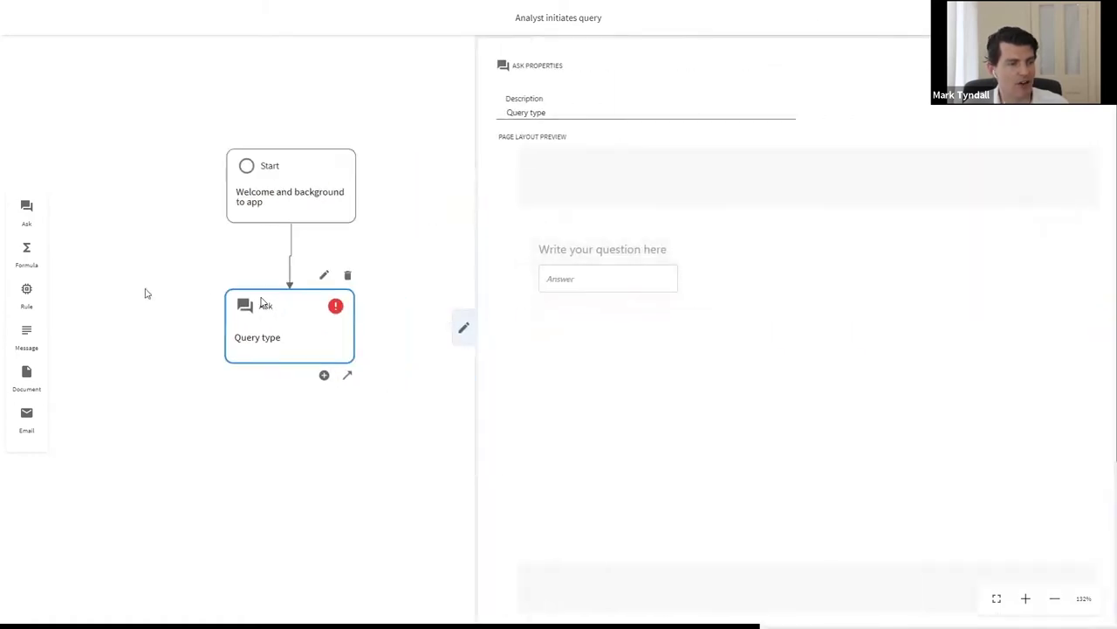
{"action": "left_click", "coordinate": [659, 250]}
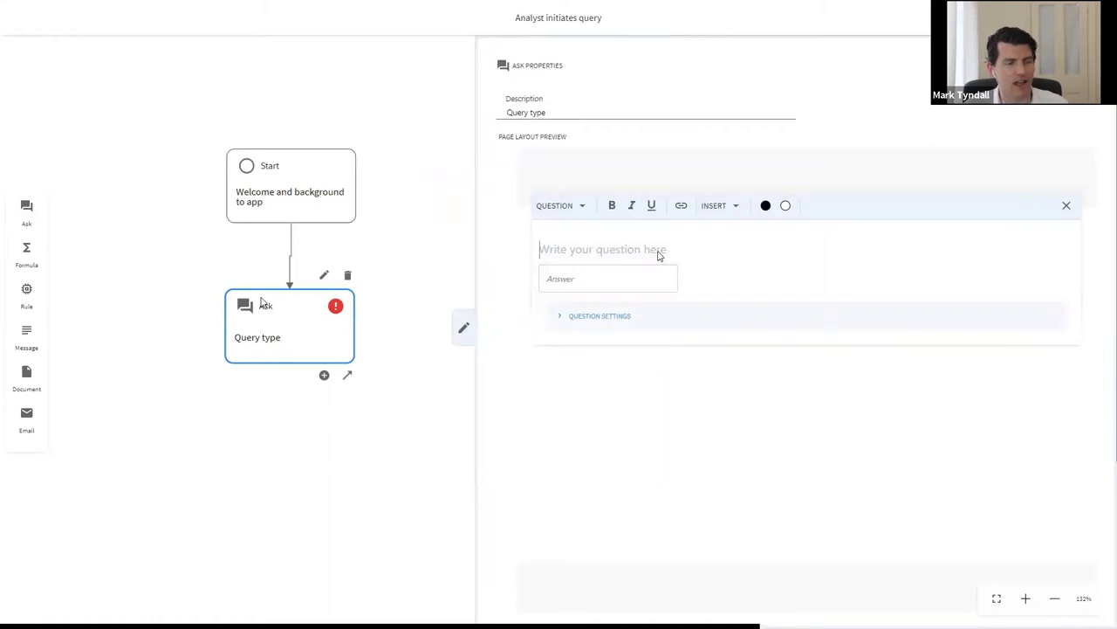
{"action": "type", "text": "This query relates t"}
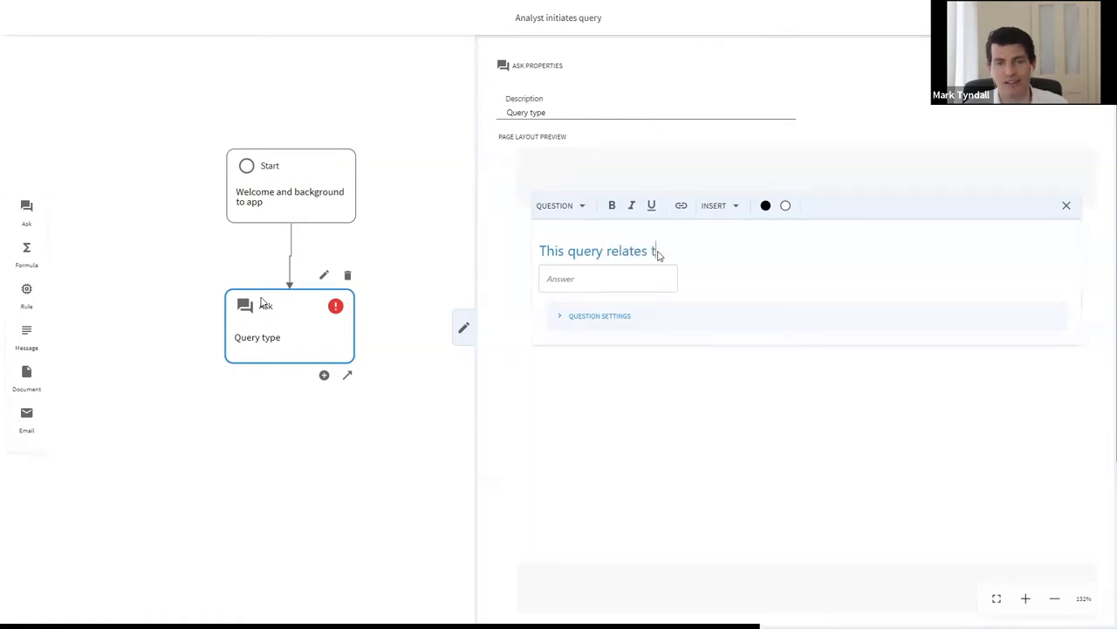
{"action": "type", "text": "o what type"}
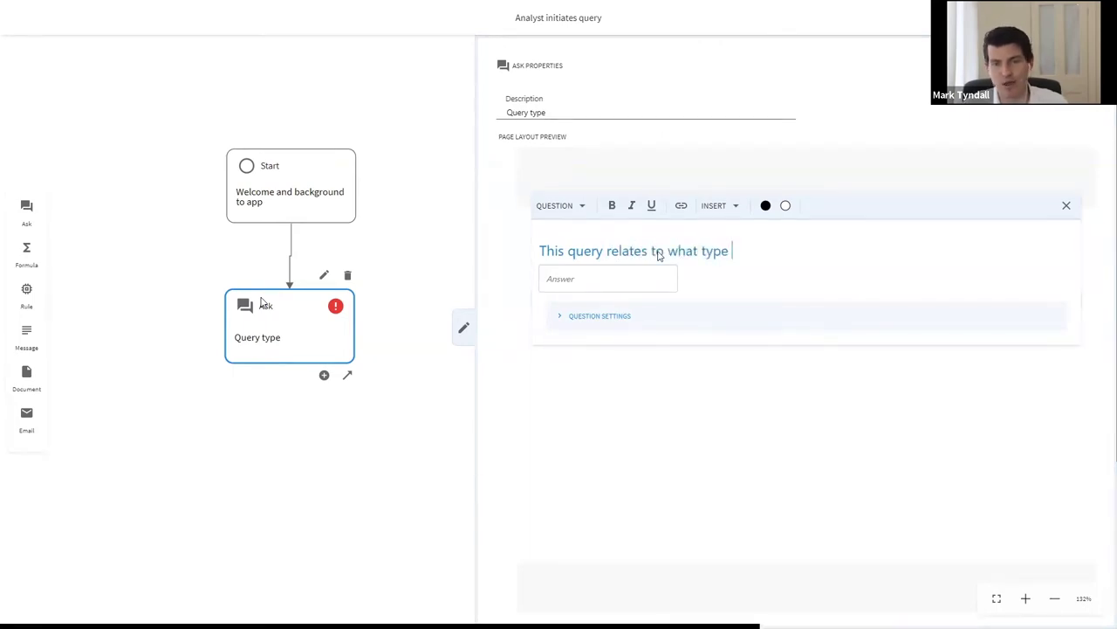
{"action": "key", "text": "ctrl+shift+Left"}
{"action": "key", "text": "ctrl+shift+Left"}
{"action": "key", "text": "ctrl+shift+Left"}
{"action": "key", "text": "ctrl+shift+Left"}
{"action": "key", "text": "ctrl+shift+Left"}
{"action": "key", "text": "ctrl+shift+Left"}
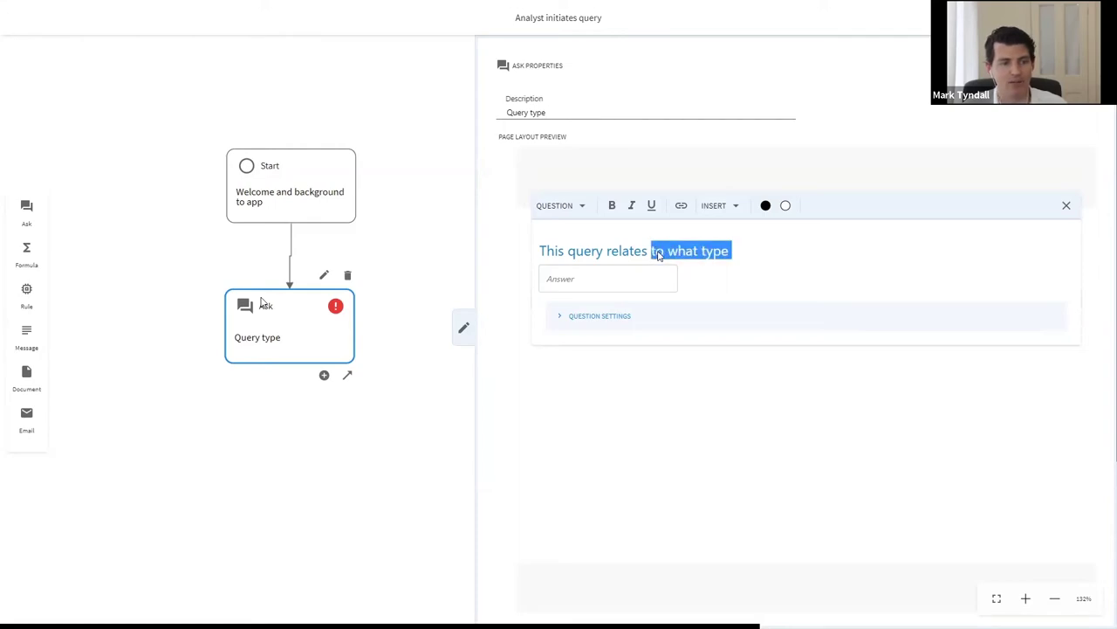
{"action": "type", "text": "Query t"}
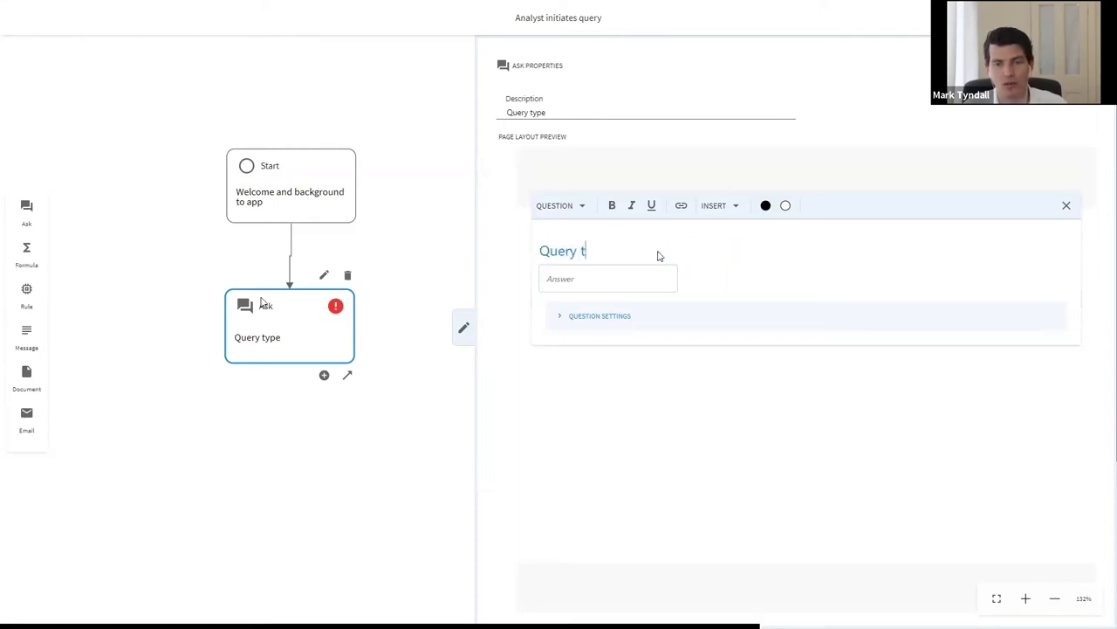
{"action": "type", "text": "ype:"}
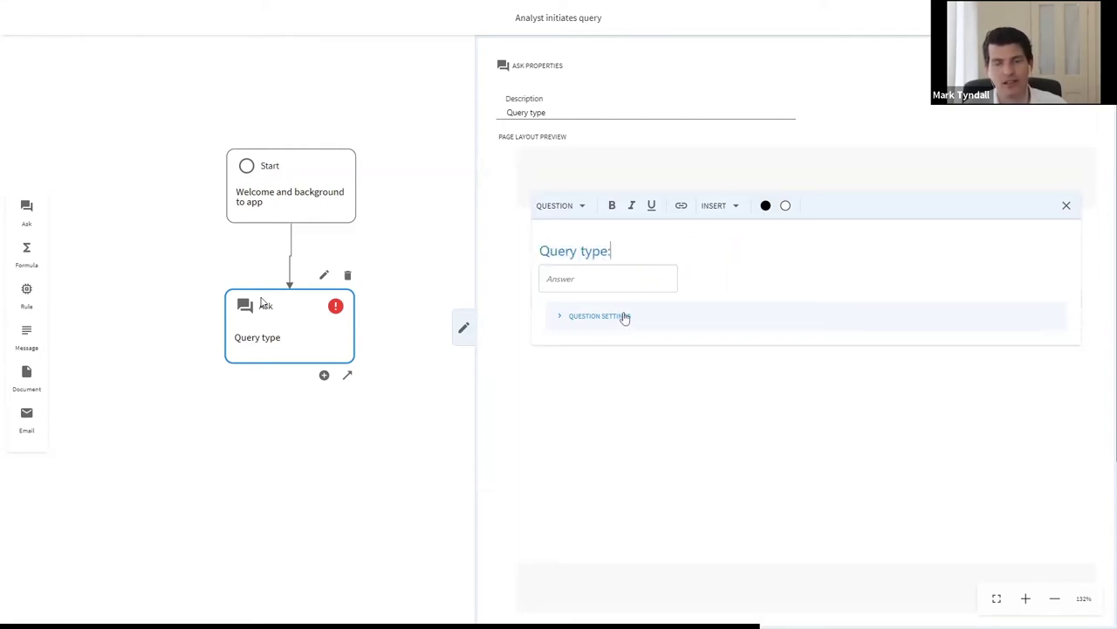
{"action": "left_click", "coordinate": [621, 317]}
{"action": "left_click", "coordinate": [607, 406]}
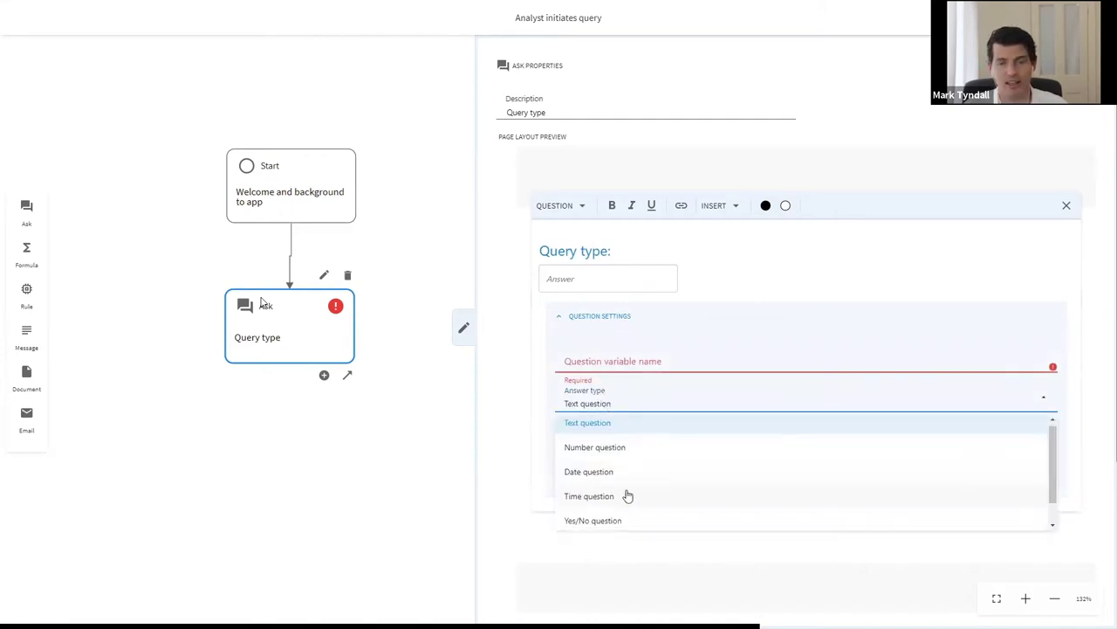
{"action": "scroll", "coordinate": [629, 497], "scroll_direction": "down", "scroll_amount": 1}
{"action": "scroll", "coordinate": [606, 472], "scroll_direction": "up", "scroll_amount": 1}
{"action": "scroll", "coordinate": [613, 461], "scroll_direction": "down", "scroll_amount": 1}
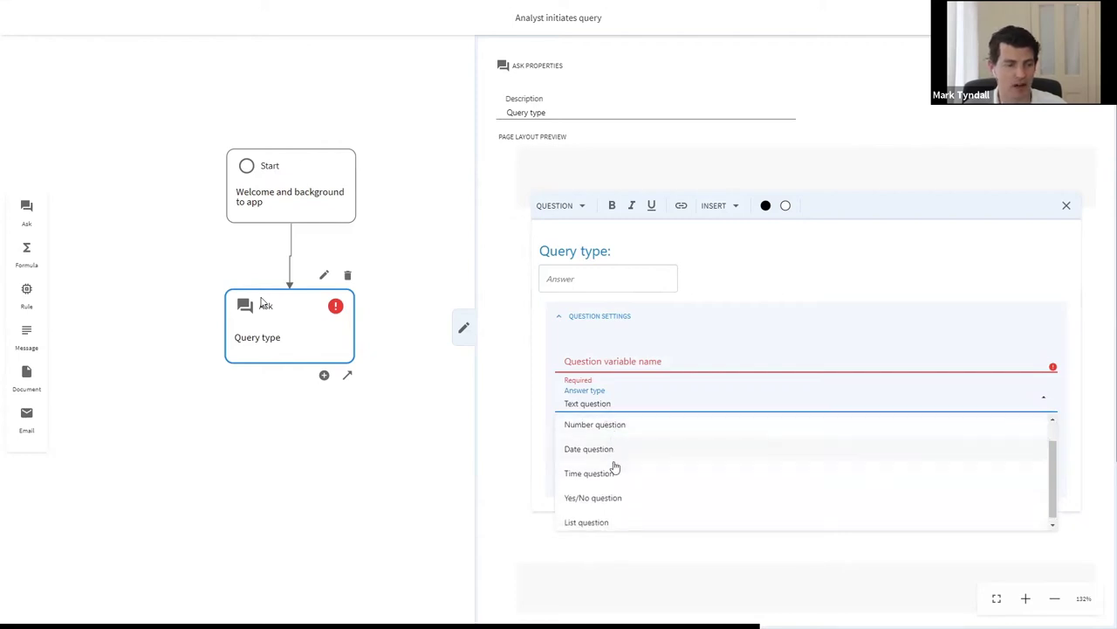
{"action": "left_click", "coordinate": [603, 521]}
Fill in six options: Relevance, LPP, WPP, PII, Confidentiality, Personal information.
{"action": "scroll", "coordinate": [622, 438], "scroll_direction": "down", "scroll_amount": 1}
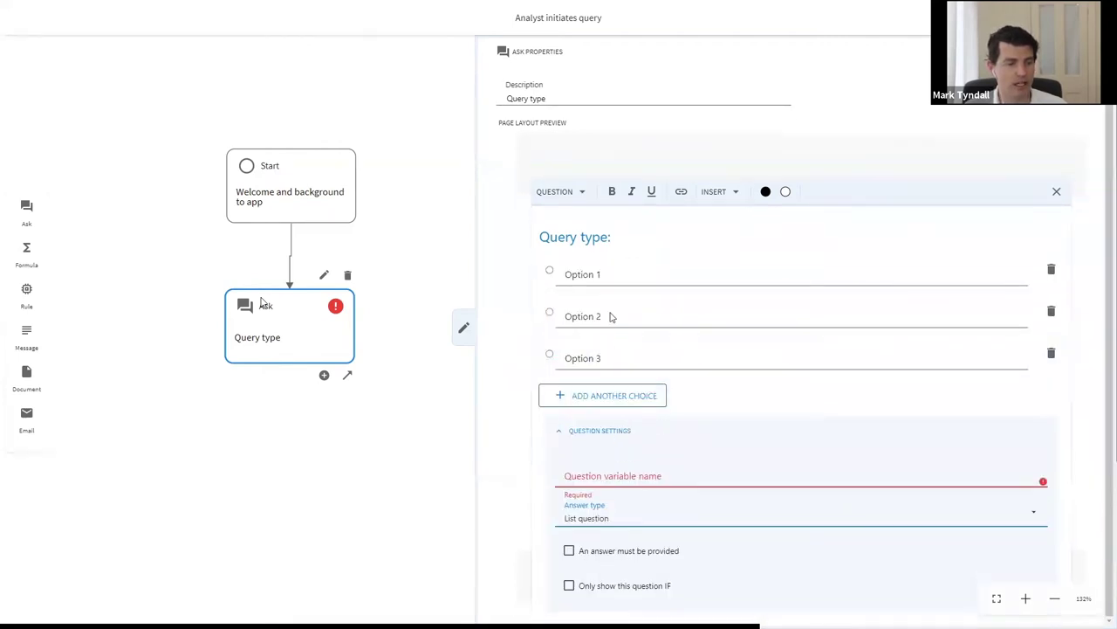
{"action": "left_click", "coordinate": [608, 273]}
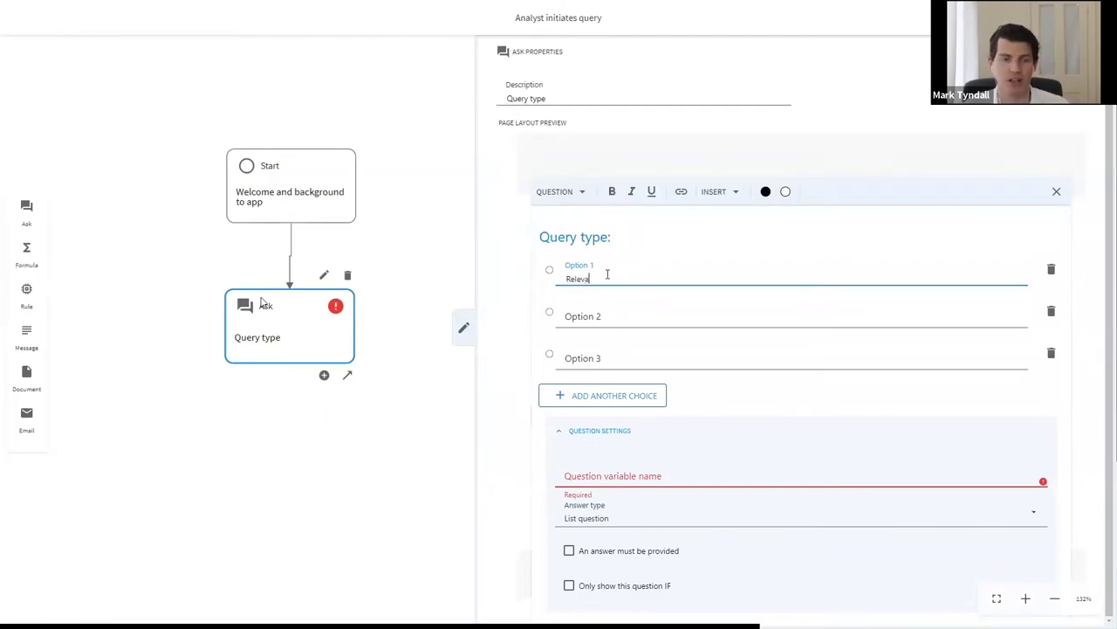
{"action": "left_click", "coordinate": [605, 320]}
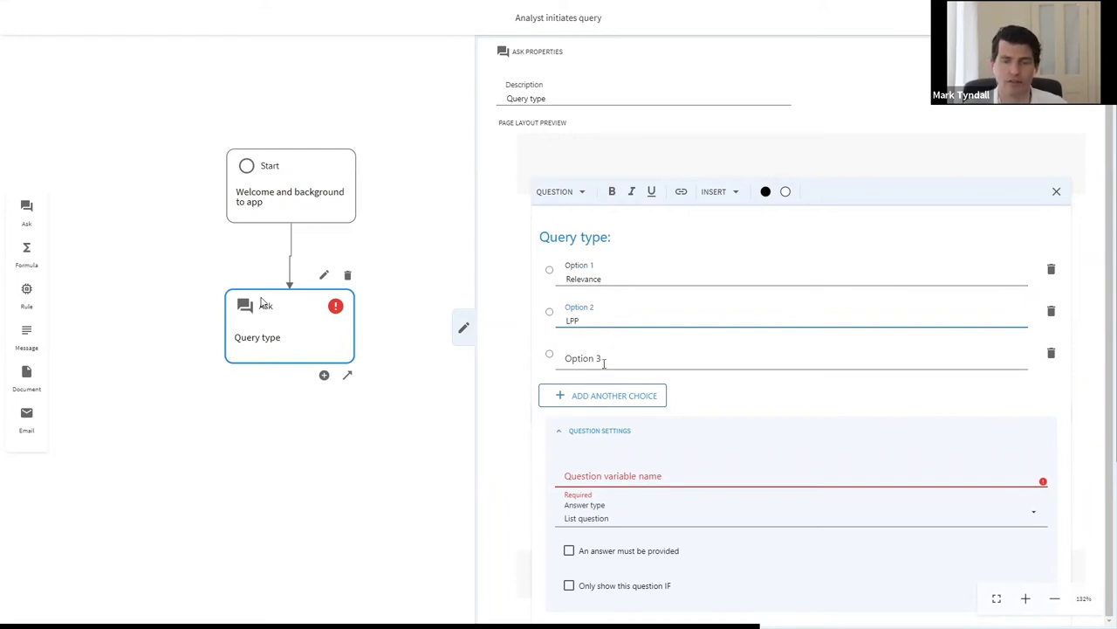
{"action": "left_click", "coordinate": [602, 397]}
{"action": "left_click", "coordinate": [603, 400]}
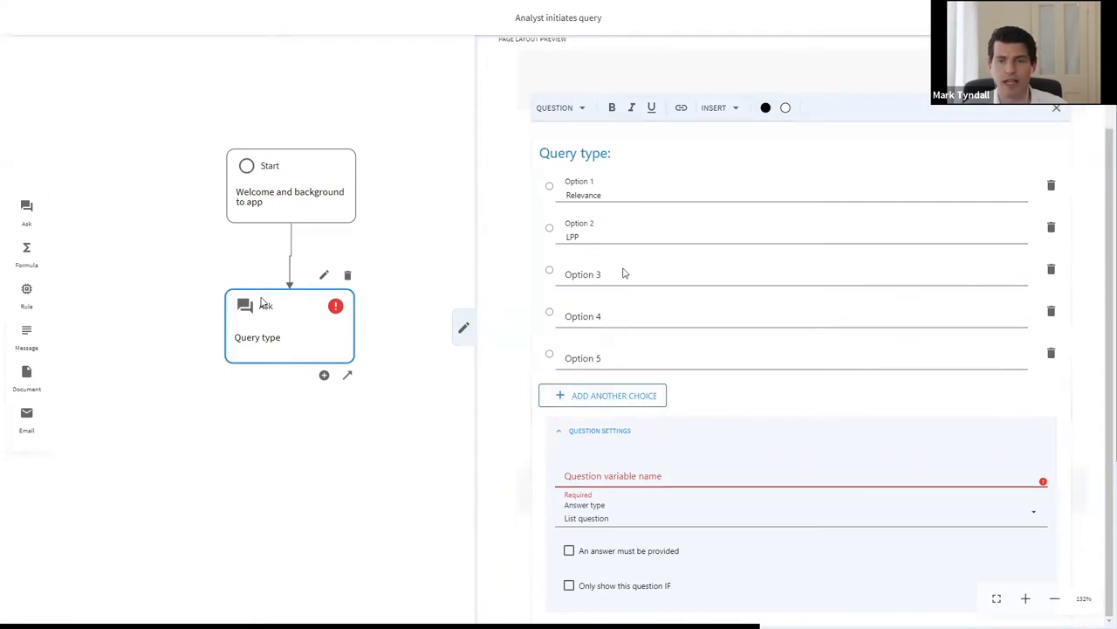
{"action": "left_click", "coordinate": [602, 276]}
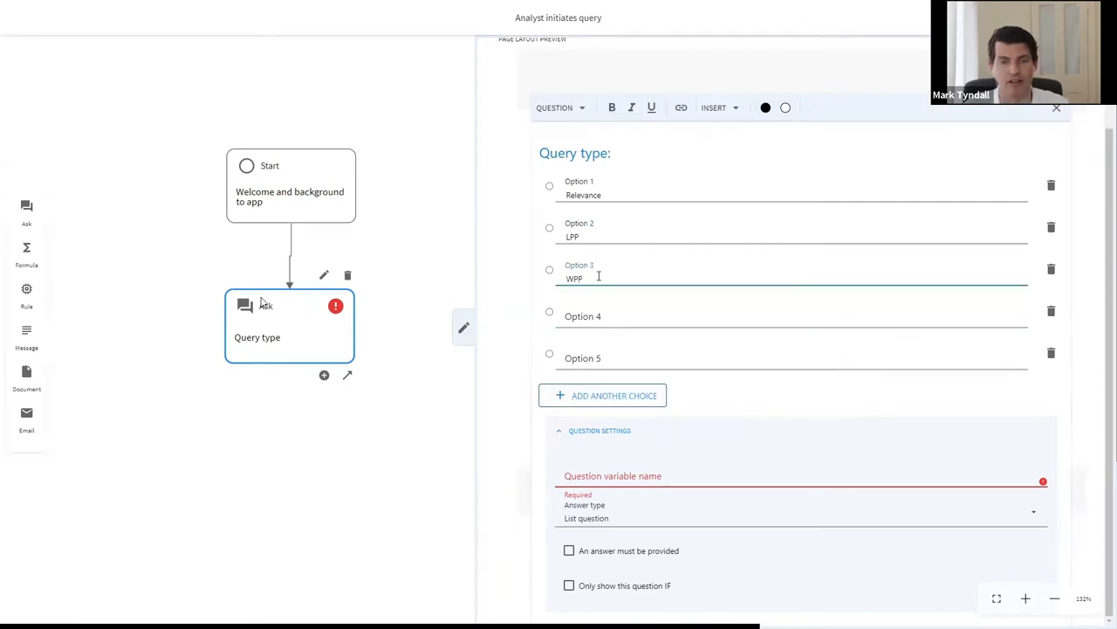
{"action": "left_click", "coordinate": [597, 316]}
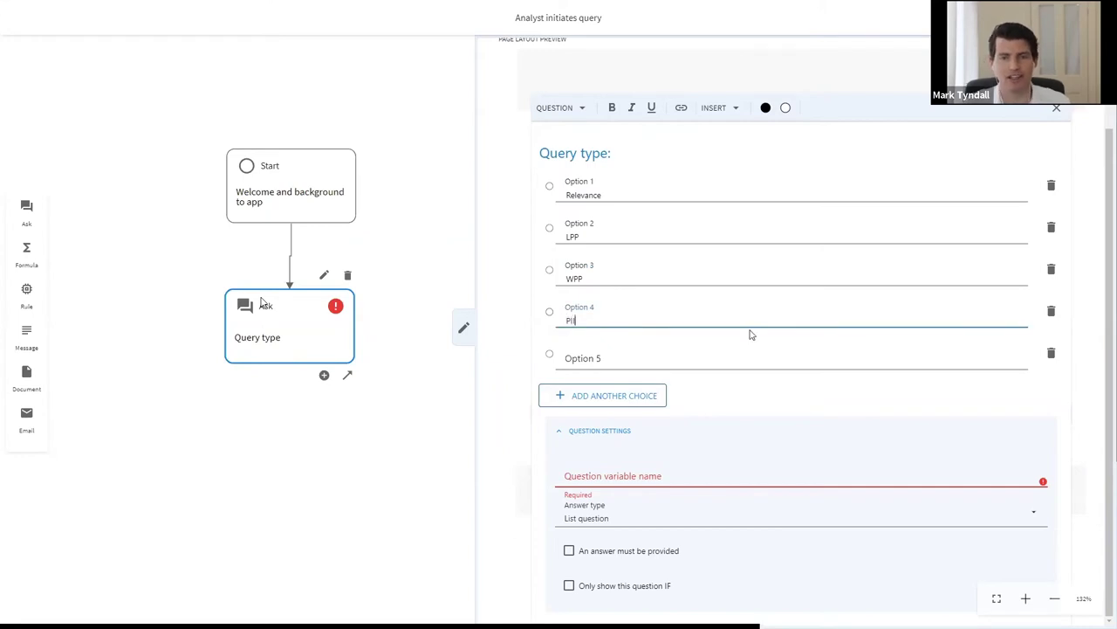
{"action": "left_click", "coordinate": [591, 358]}
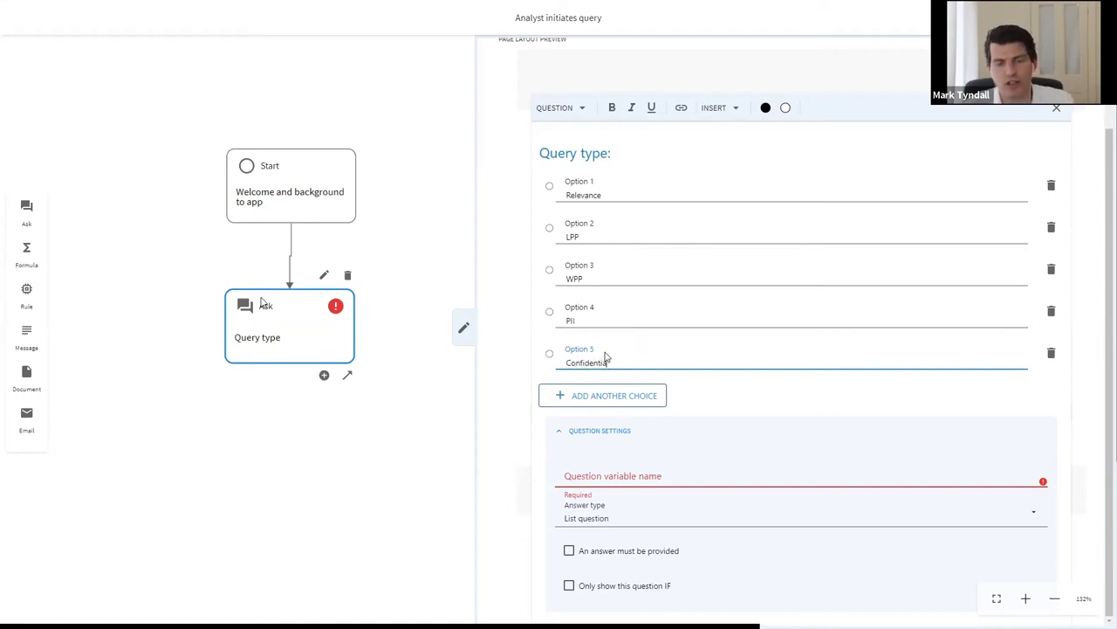
{"action": "type", "text": "Confidentiality"}
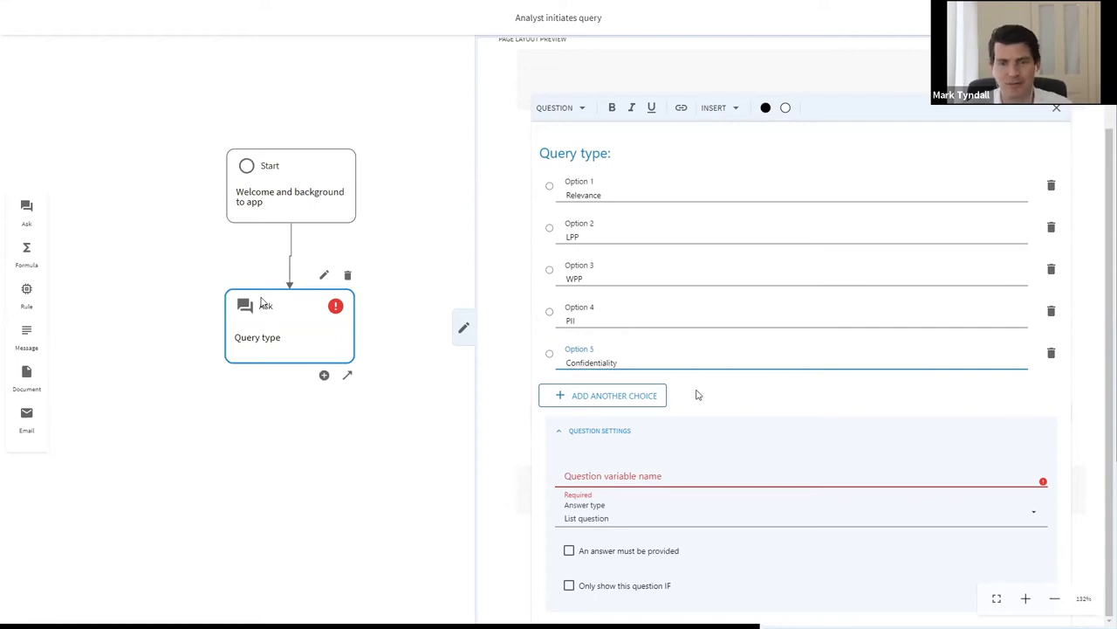
{"action": "left_click", "coordinate": [651, 398]}
{"action": "left_click", "coordinate": [585, 358]}
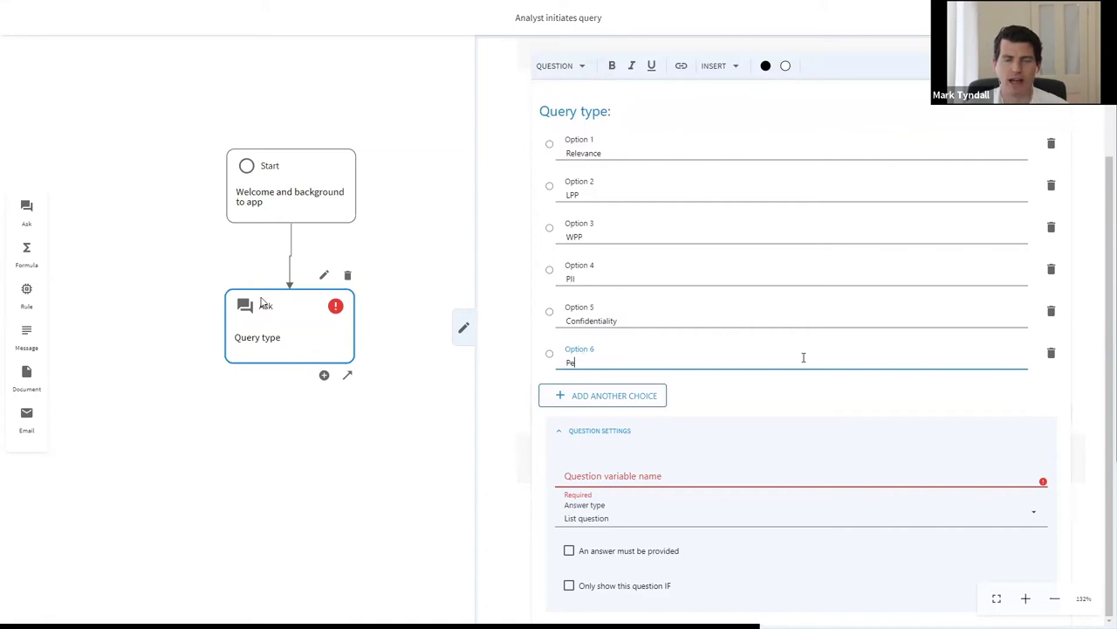
{"action": "type", "text": "Personal "}
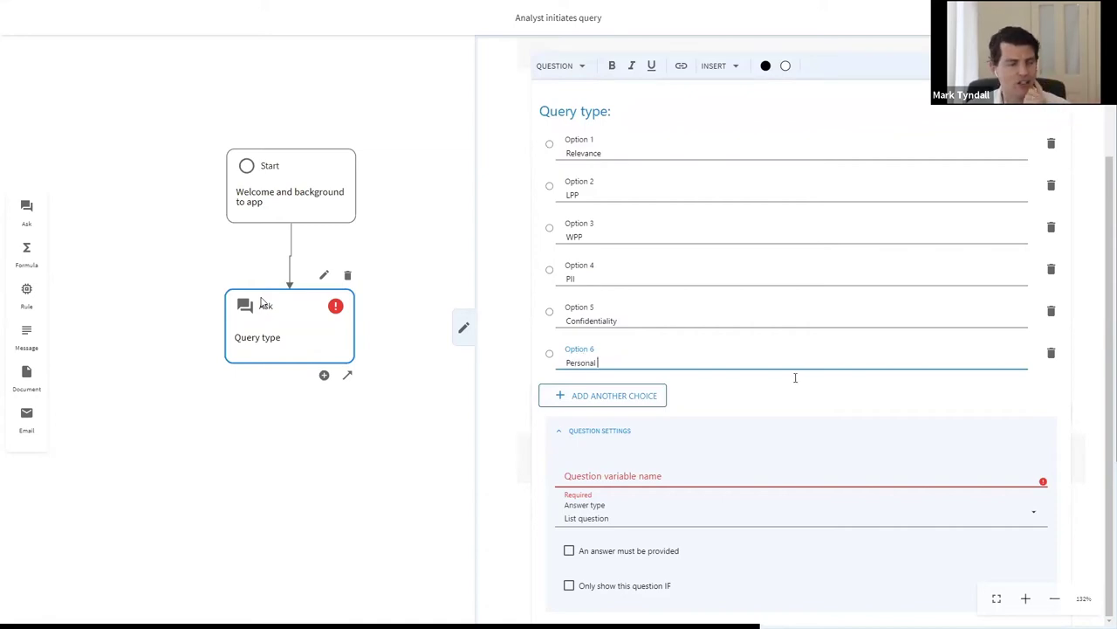
{"action": "type", "text": "information"}
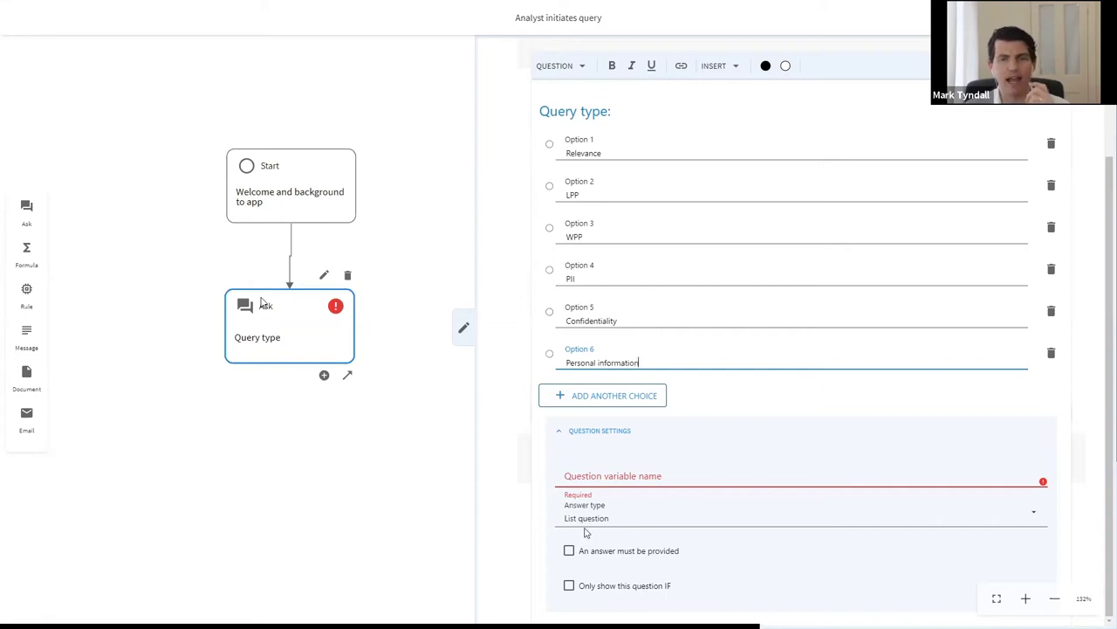
Name the question's variable 'Claim type' and preview the finished question.
{"action": "left_click", "coordinate": [614, 477]}
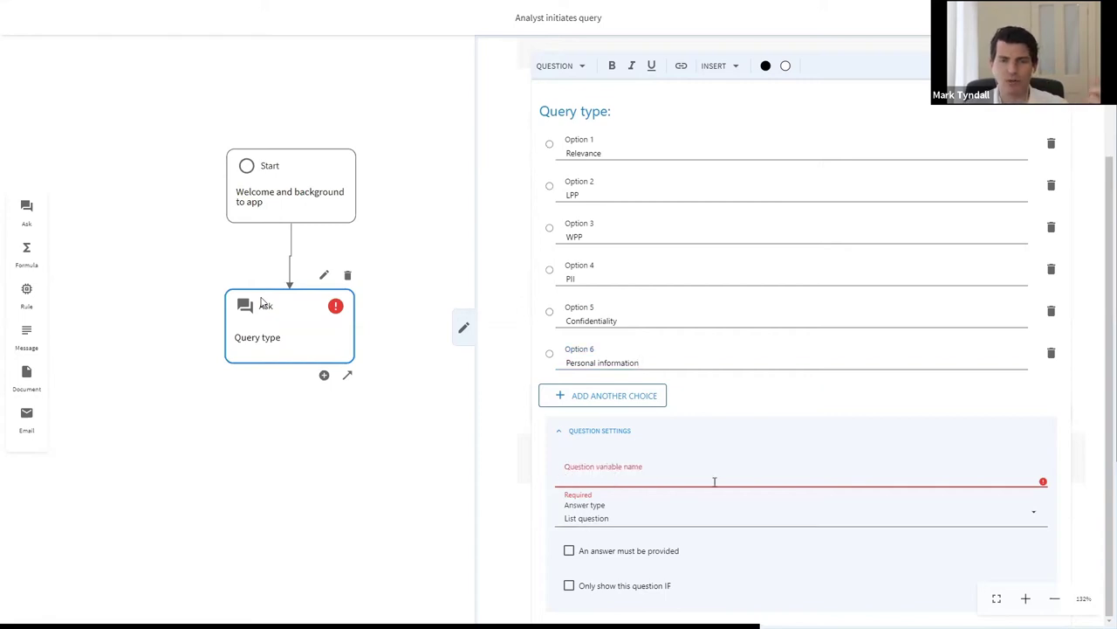
{"action": "type", "text": "q"}
{"action": "type", "text": "laim type"}
{"action": "left_click", "coordinate": [502, 477]}
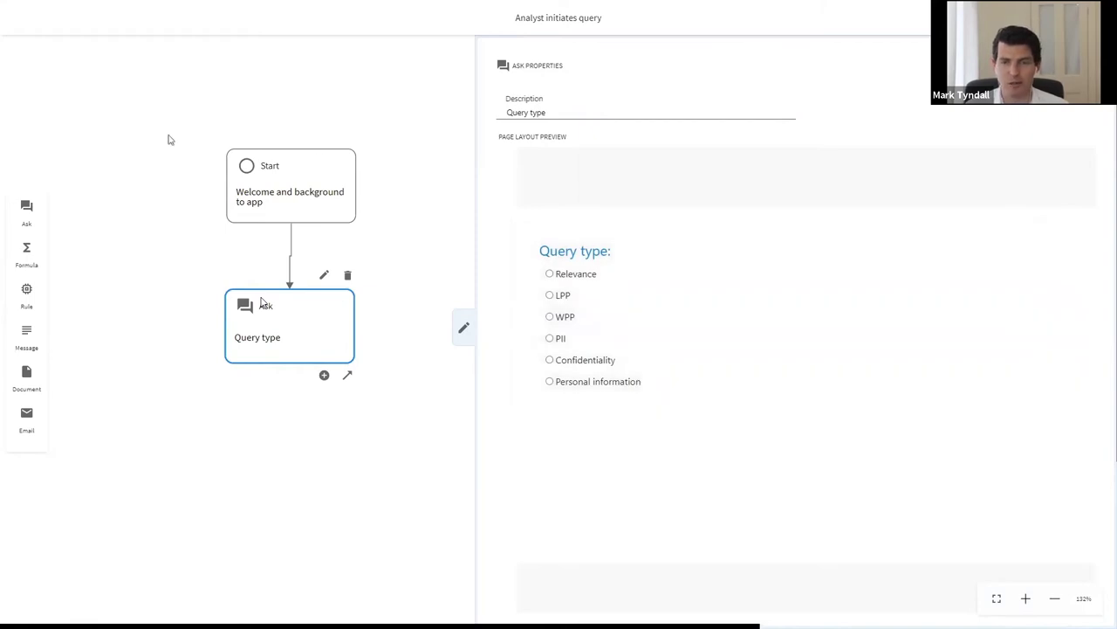
Add a 'Description of query' question below Query type with a free-text answer.
{"action": "left_click", "coordinate": [524, 325]}
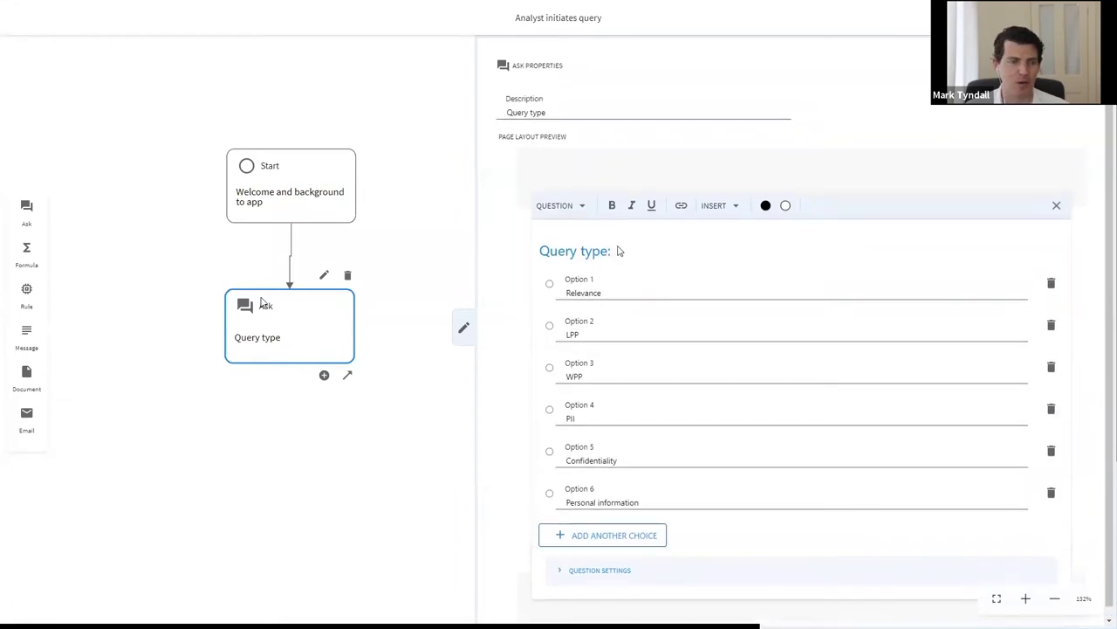
{"action": "left_click", "coordinate": [511, 418]}
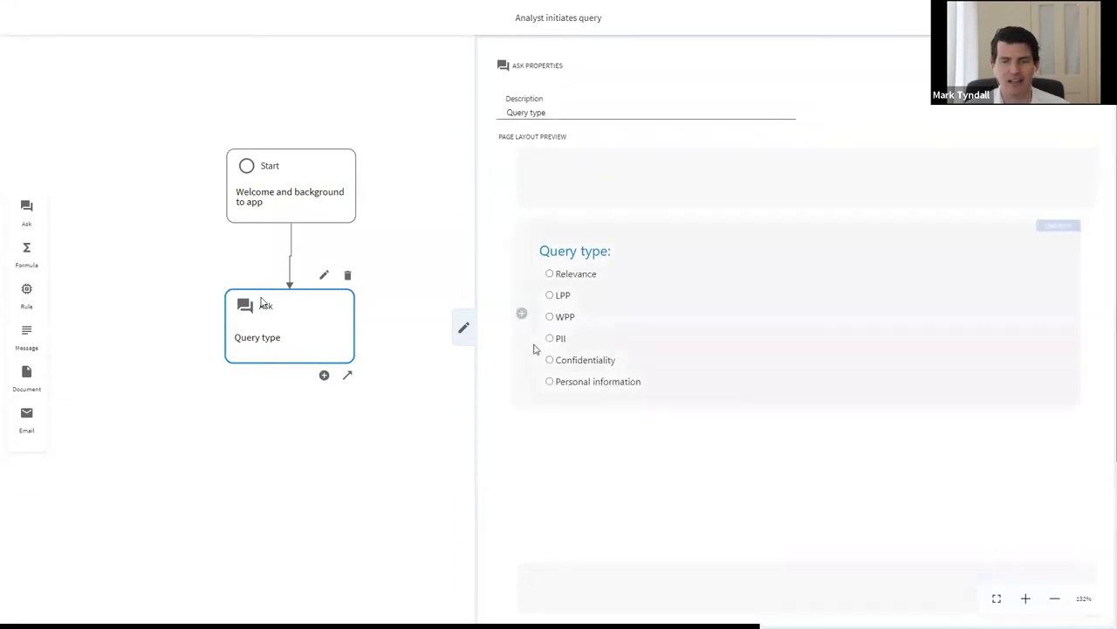
{"action": "left_click", "coordinate": [521, 312]}
{"action": "left_click", "coordinate": [531, 328]}
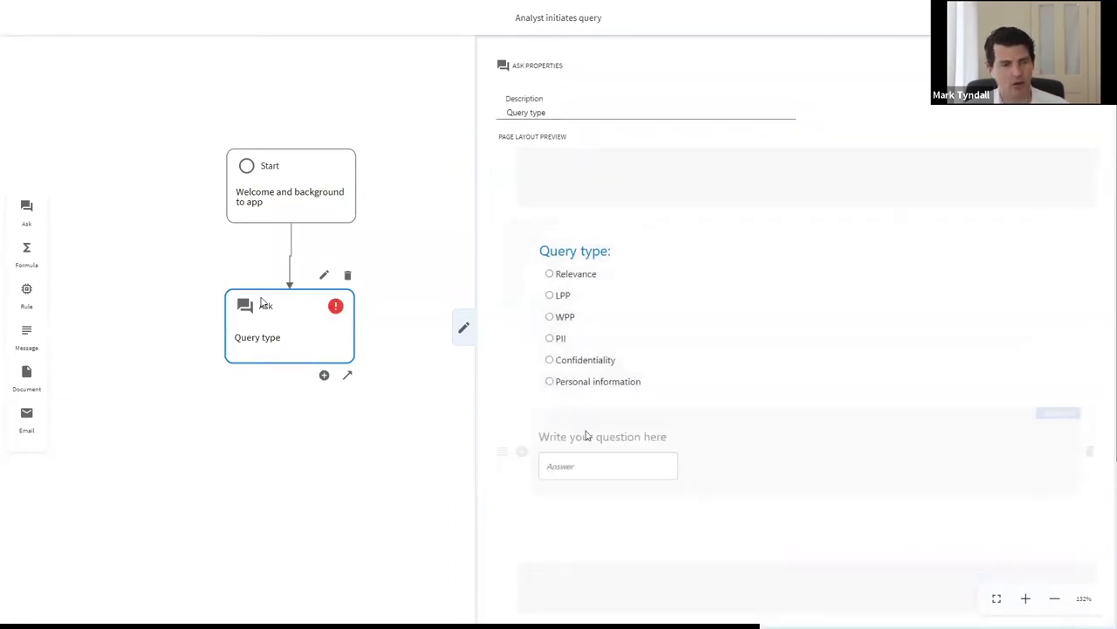
{"action": "left_click", "coordinate": [585, 441]}
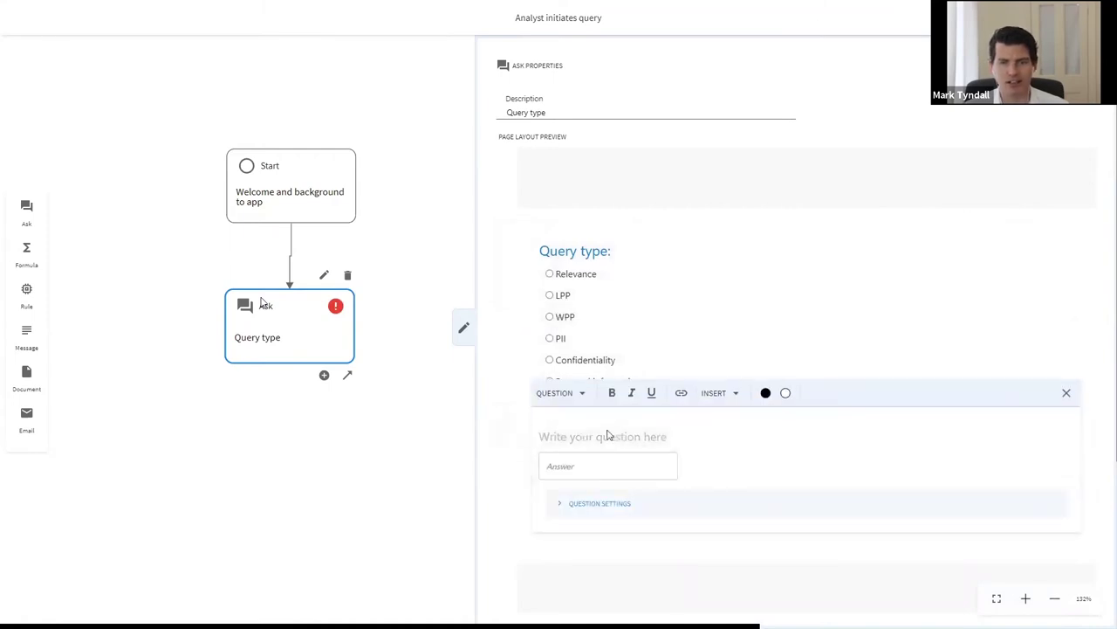
{"action": "type", "text": "Descrip"}
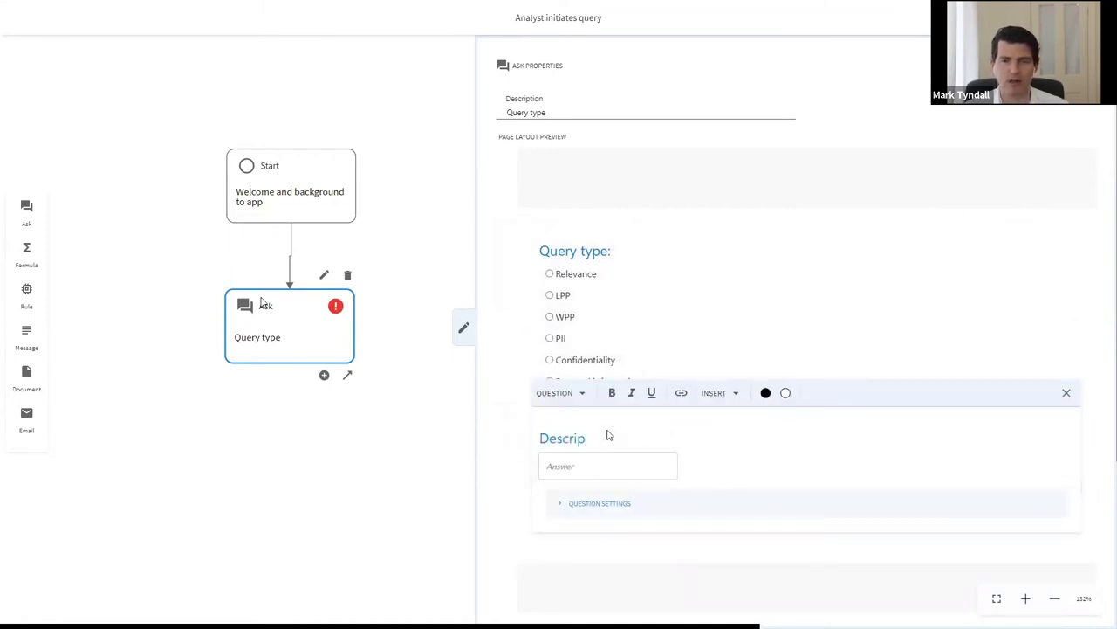
{"action": "type", "text": "tion"}
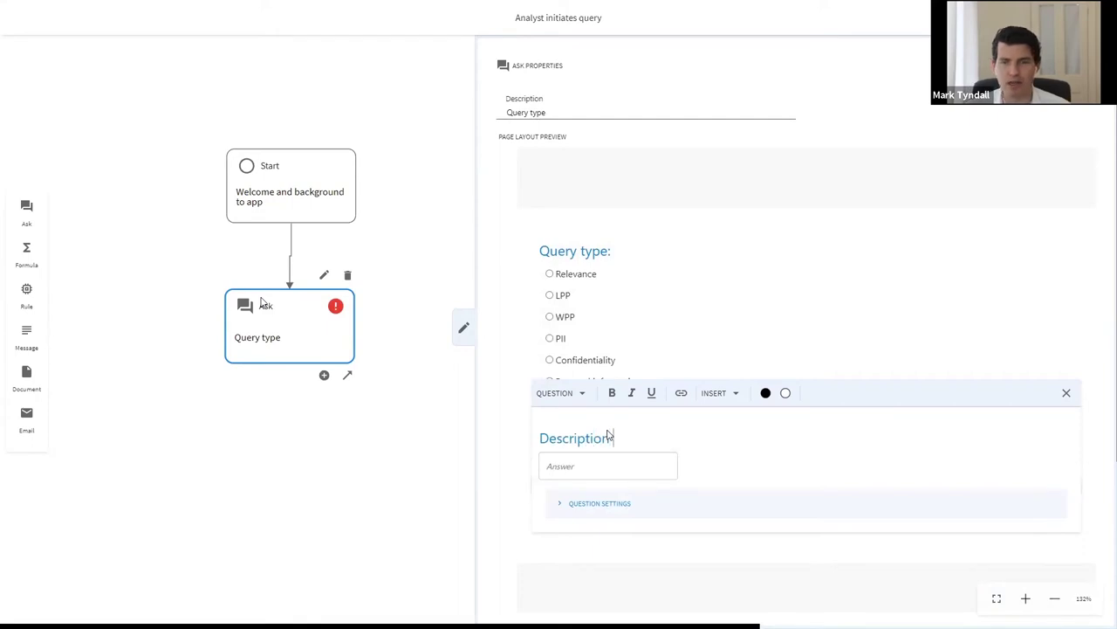
{"action": "type", "text": " of query:"}
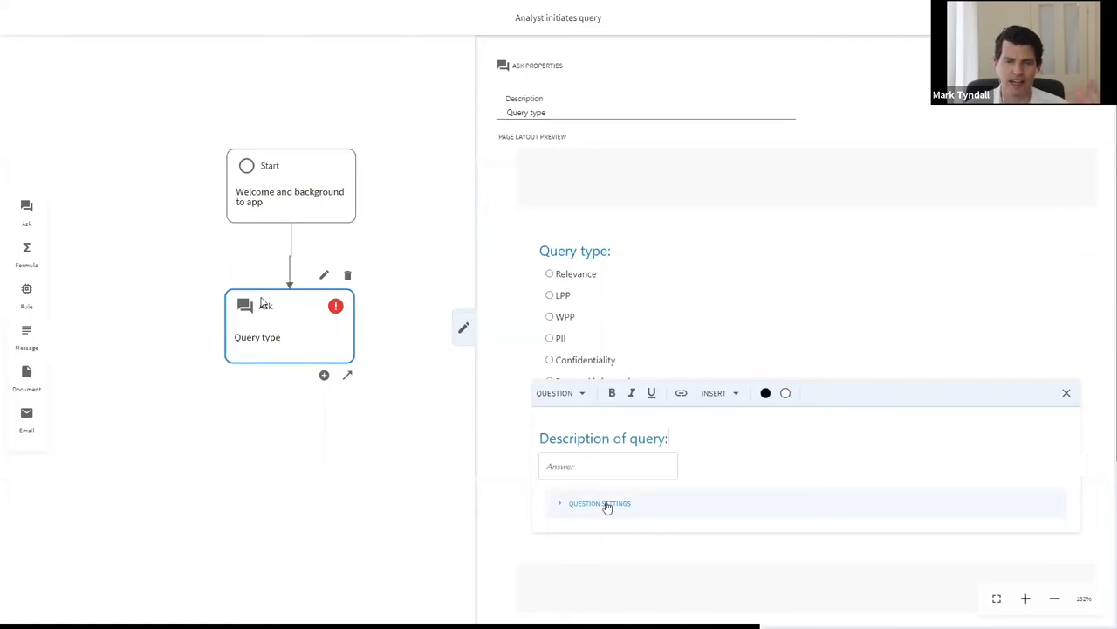
{"action": "left_click", "coordinate": [602, 503]}
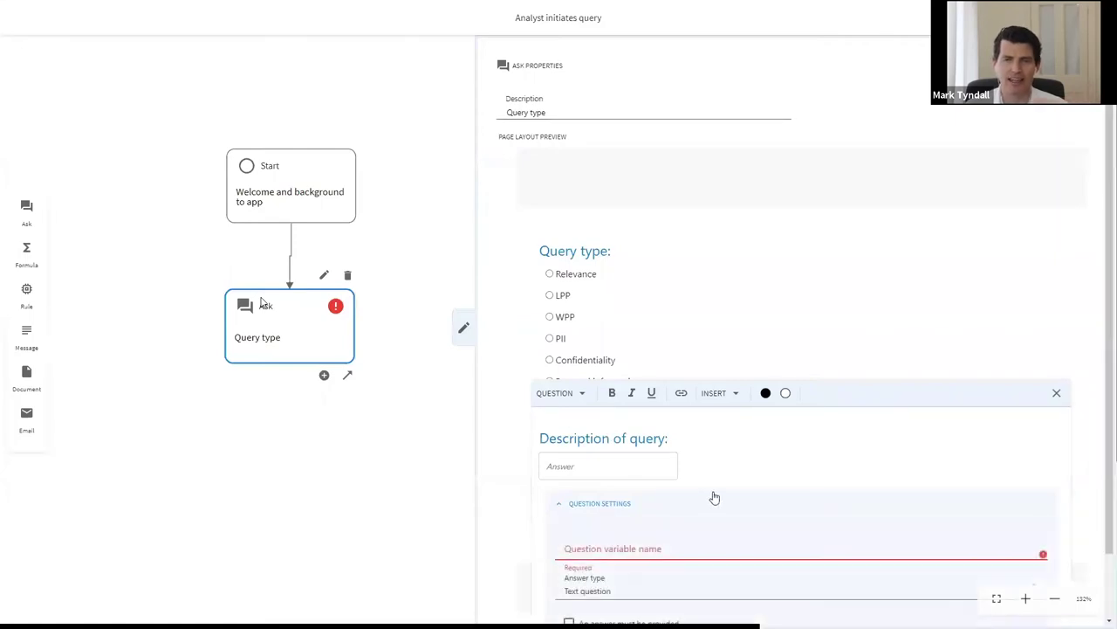
{"action": "scroll", "coordinate": [631, 522], "scroll_direction": "down", "scroll_amount": 1}
{"action": "left_click", "coordinate": [630, 520]}
{"action": "left_click", "coordinate": [614, 527]}
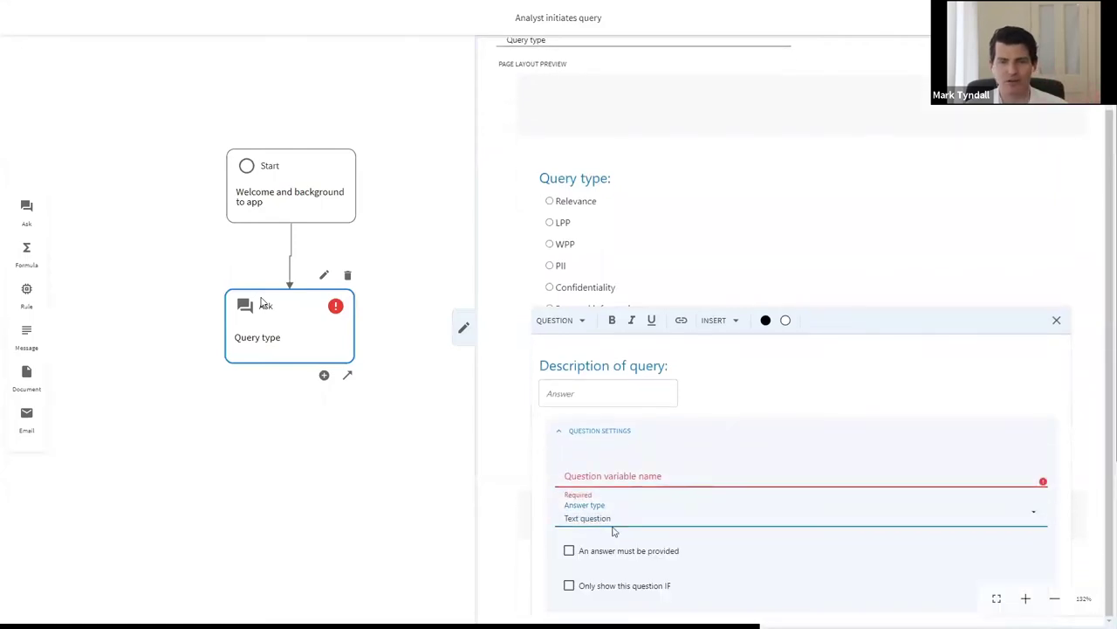
Name its variable 'Query description' and close the question editor.
{"action": "left_click", "coordinate": [611, 476]}
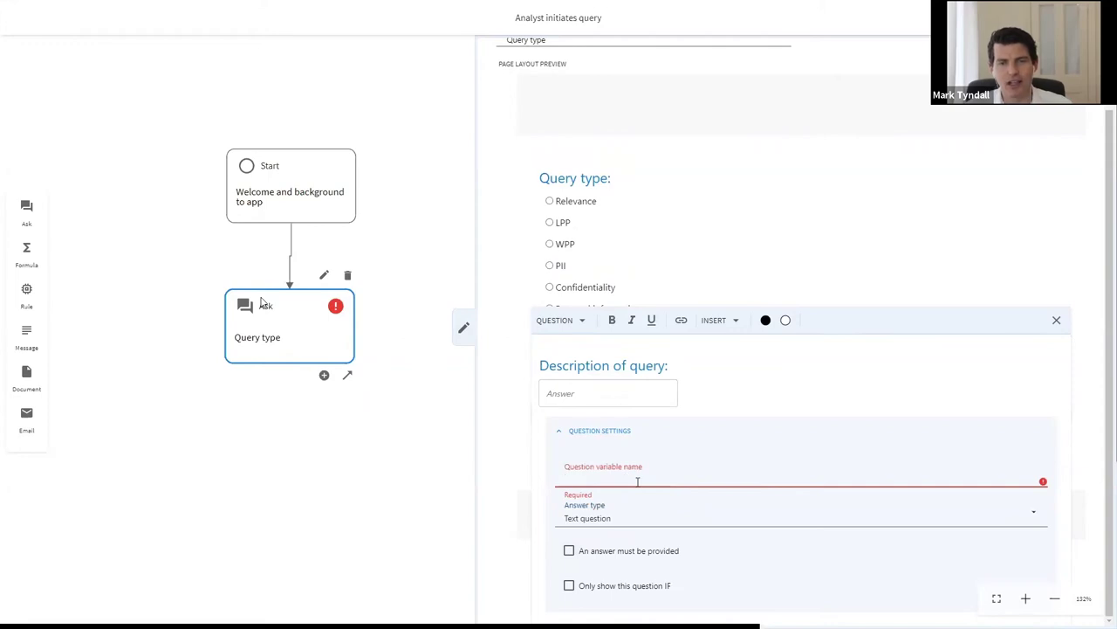
{"action": "type", "text": "Query description"}
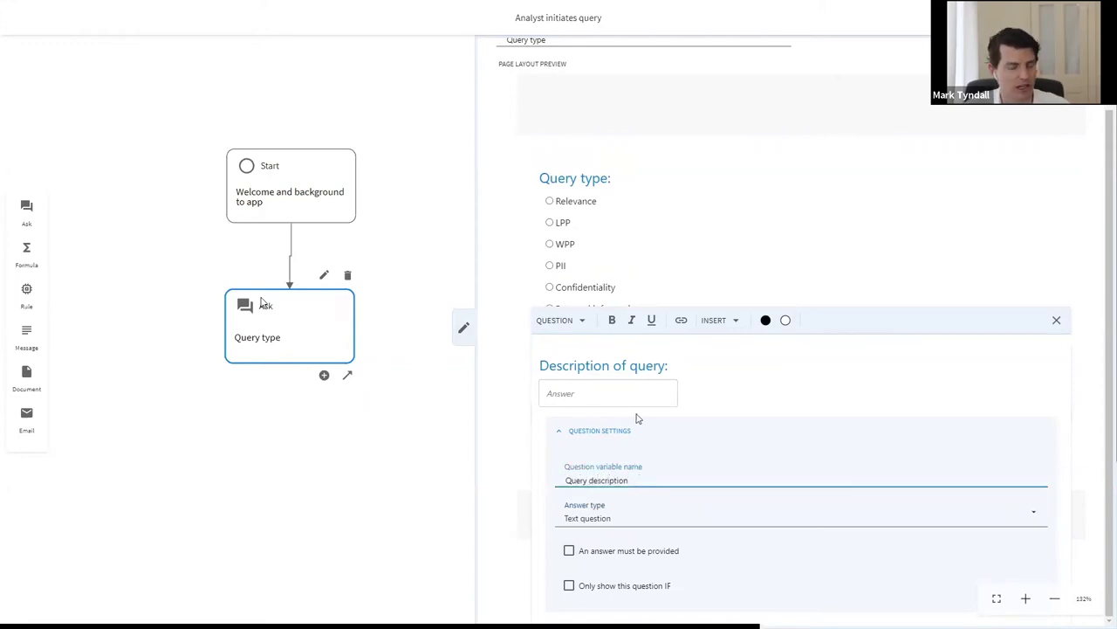
{"action": "left_click", "coordinate": [518, 405]}
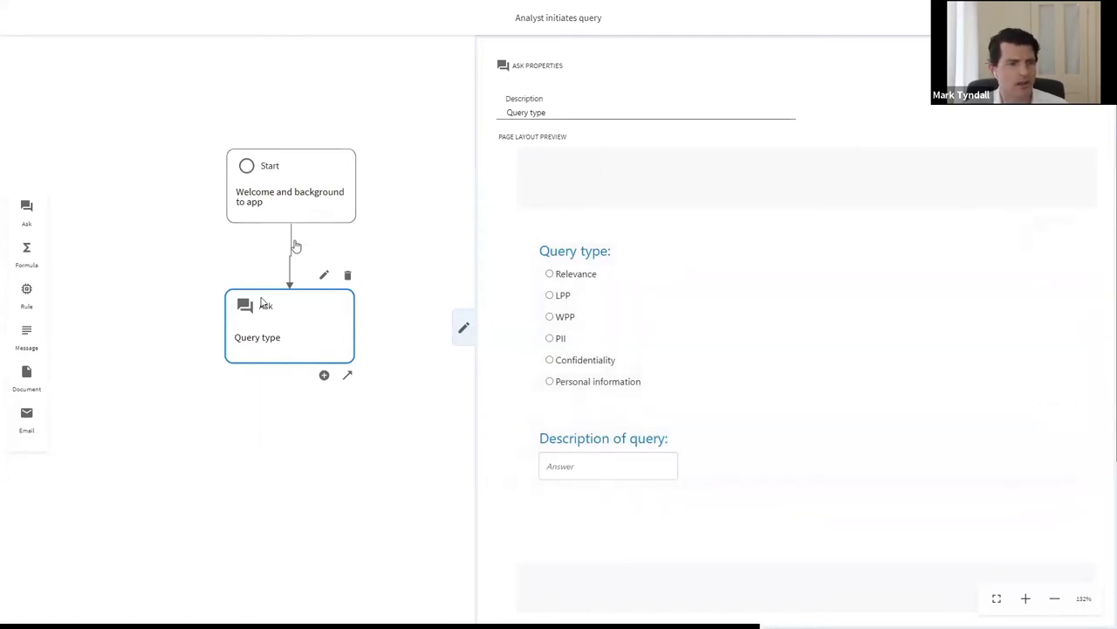
Add a new Ask step and link Query type to both Ask steps as branches 1 and 2.
{"action": "mouse_move", "coordinate": [302, 315]}
{"action": "left_mouse_down"}
{"action": "mouse_move", "coordinate": [314, 319]}
{"action": "mouse_move", "coordinate": [297, 319]}
{"action": "left_mouse_up"}
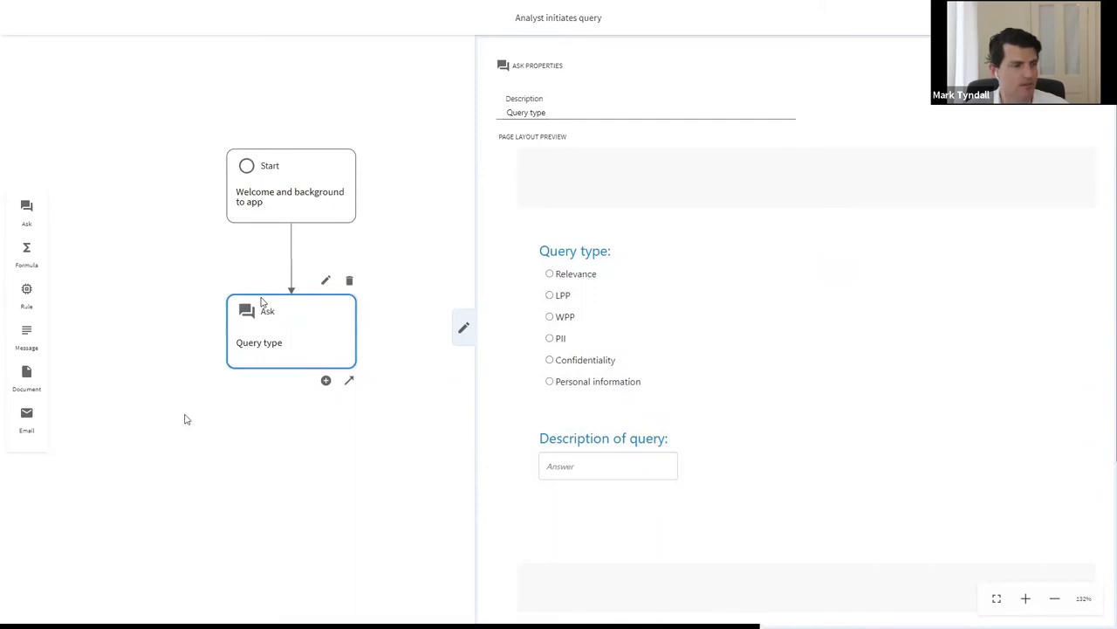
{"action": "left_click", "coordinate": [227, 410]}
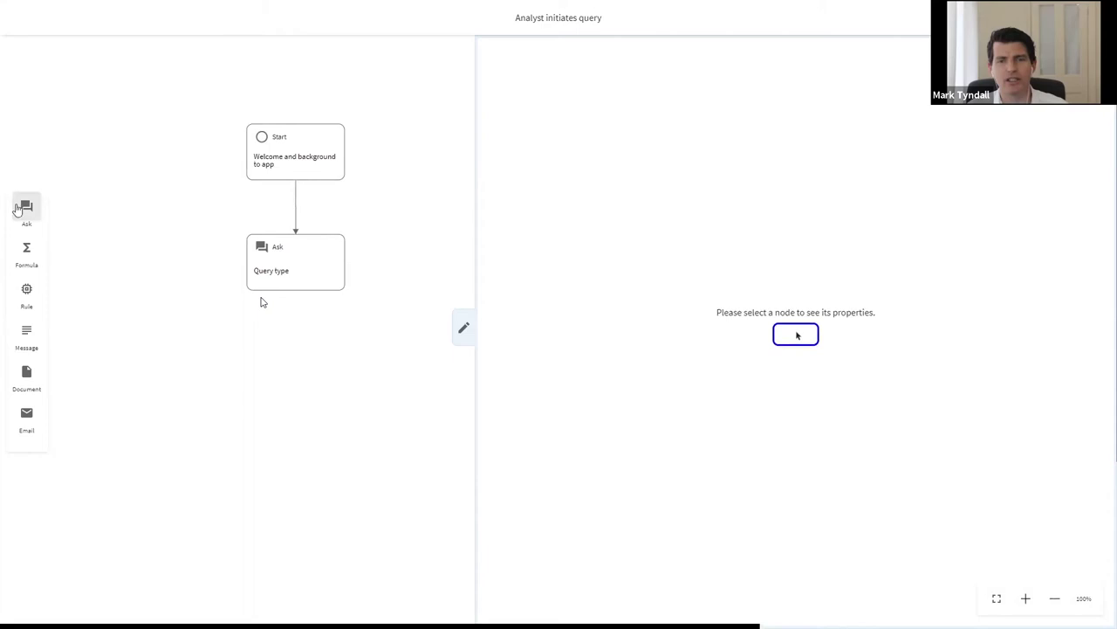
{"action": "left_click_drag", "start_coordinate": [25, 207], "coordinate": [419, 385]}
{"action": "left_click", "coordinate": [302, 287]}
{"action": "left_click_drag", "start_coordinate": [341, 299], "coordinate": [128, 367]}
{"action": "left_click", "coordinate": [270, 276]}
{"action": "left_click_drag", "start_coordinate": [341, 302], "coordinate": [367, 434]}
{"action": "left_click", "coordinate": [463, 327]}
{"action": "mouse_move", "coordinate": [152, 381]}
{"action": "left_mouse_down"}
{"action": "mouse_move", "coordinate": [206, 423]}
{"action": "mouse_move", "coordinate": [232, 415]}
{"action": "left_mouse_up"}
{"action": "left_click", "coordinate": [262, 333]}
Give branch 1 the condition Claim type == Relevance (Constant) and submit it.
{"action": "left_click", "coordinate": [307, 321]}
{"action": "left_click", "coordinate": [549, 131]}
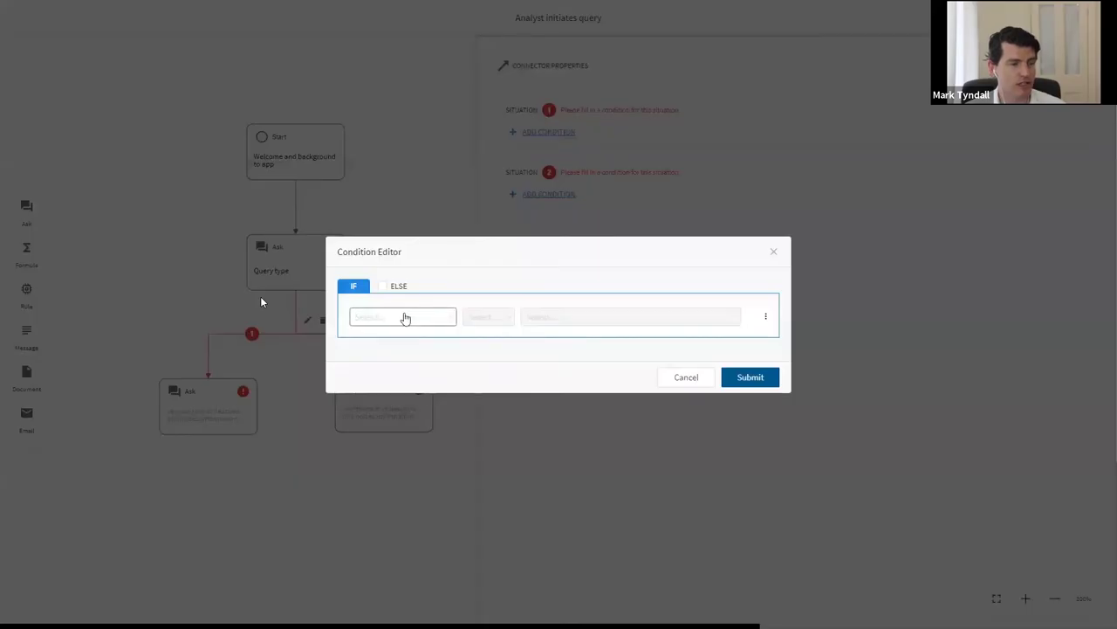
{"action": "left_click", "coordinate": [404, 317]}
{"action": "left_click", "coordinate": [406, 340]}
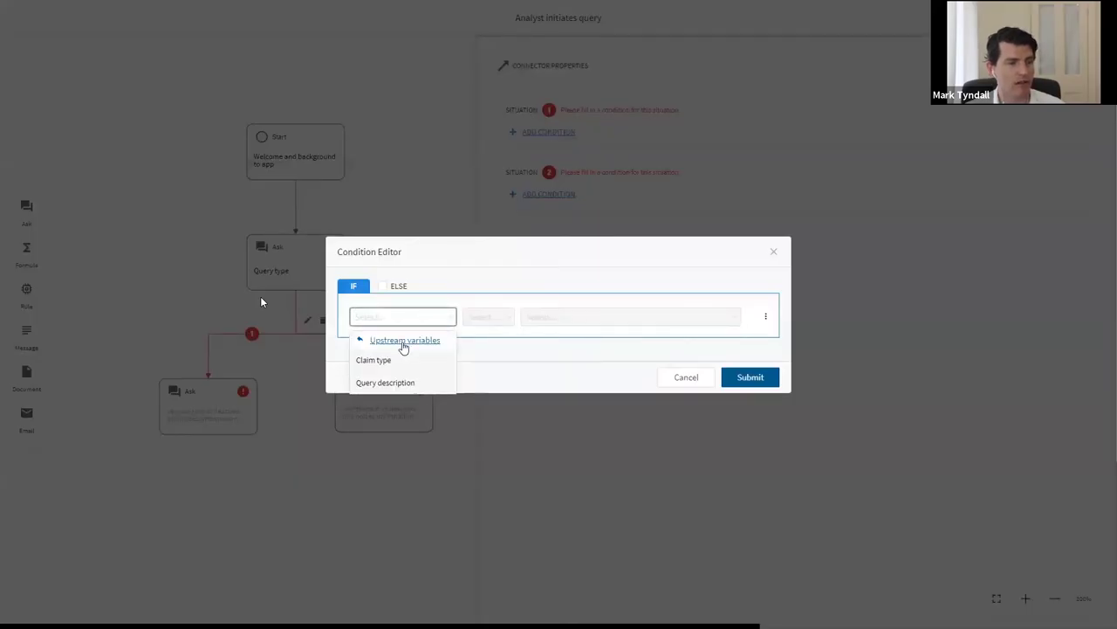
{"action": "left_click", "coordinate": [383, 360]}
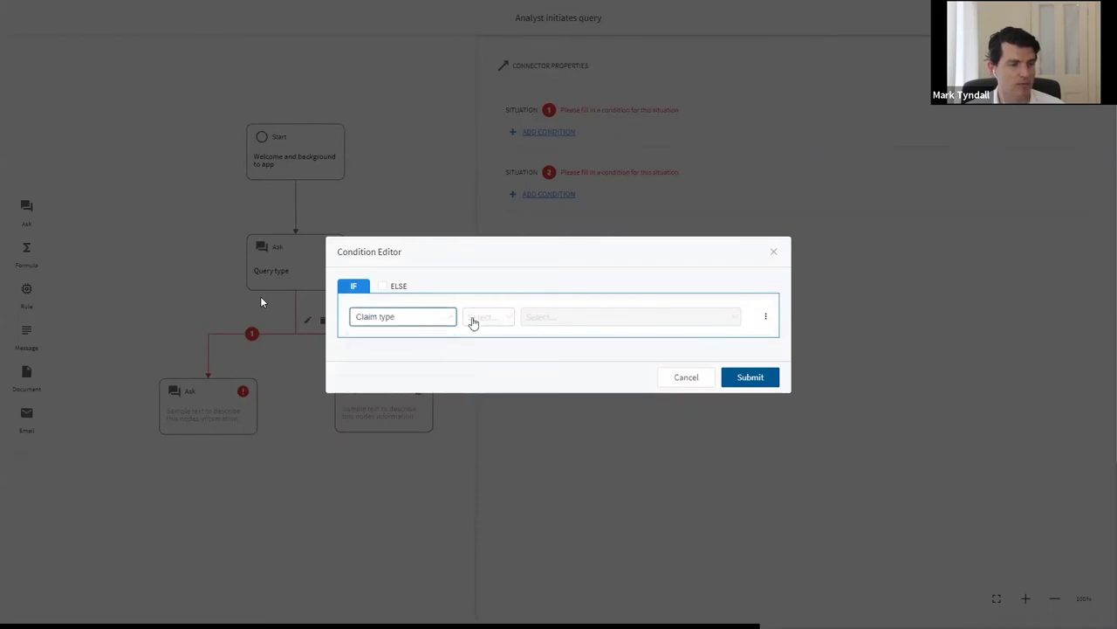
{"action": "left_click", "coordinate": [471, 319]}
{"action": "left_click", "coordinate": [498, 345]}
{"action": "left_click", "coordinate": [572, 318]}
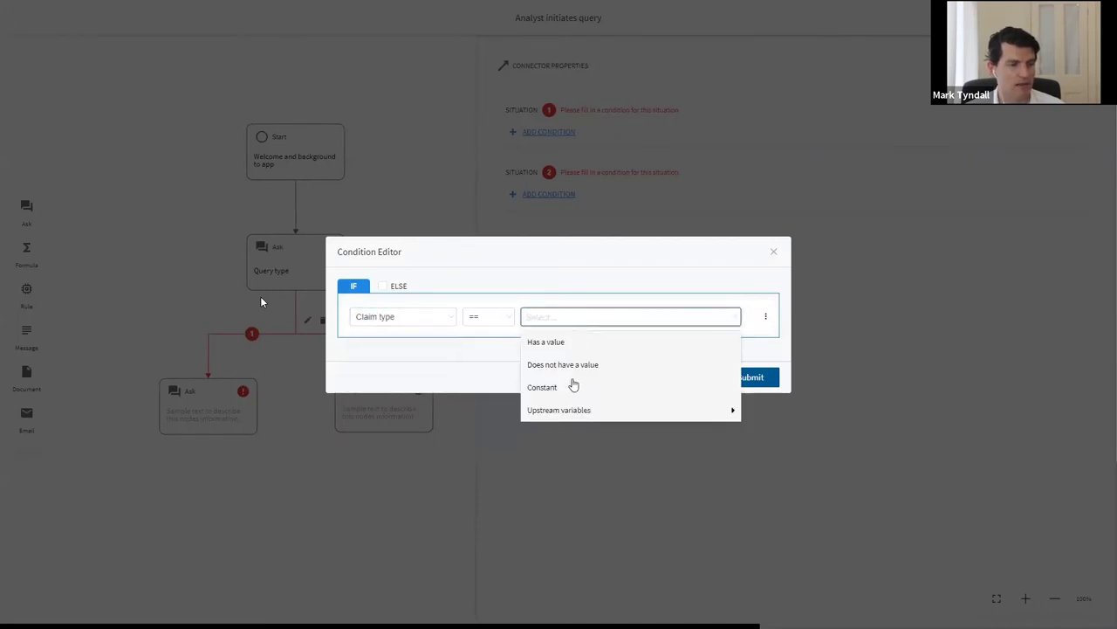
{"action": "left_click", "coordinate": [567, 390]}
{"action": "left_click", "coordinate": [672, 318]}
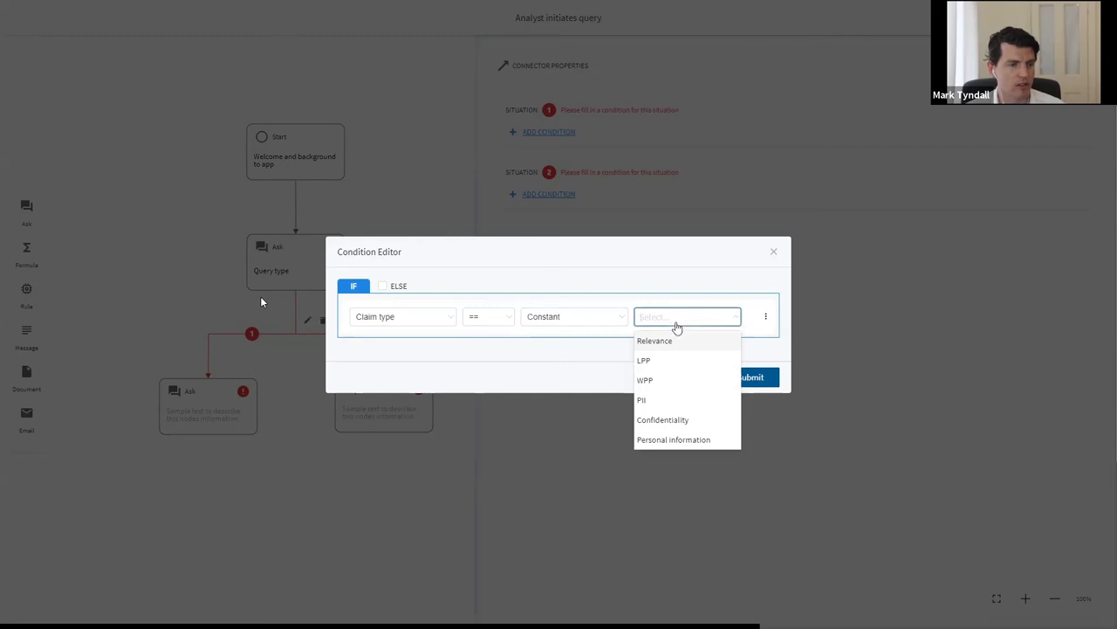
{"action": "left_click", "coordinate": [665, 343]}
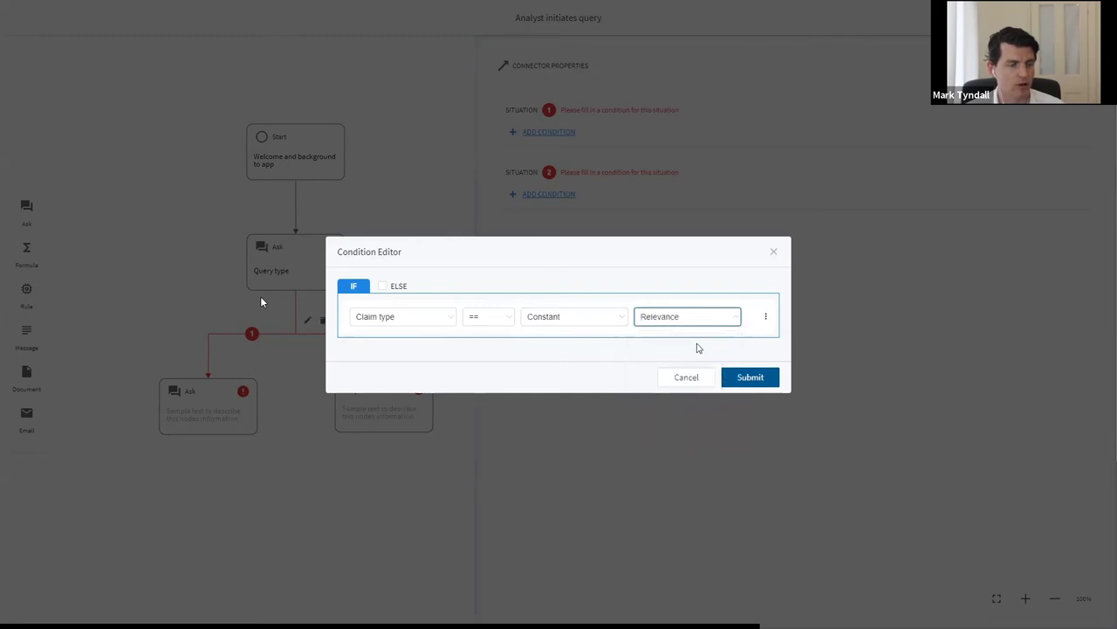
{"action": "left_click", "coordinate": [750, 377]}
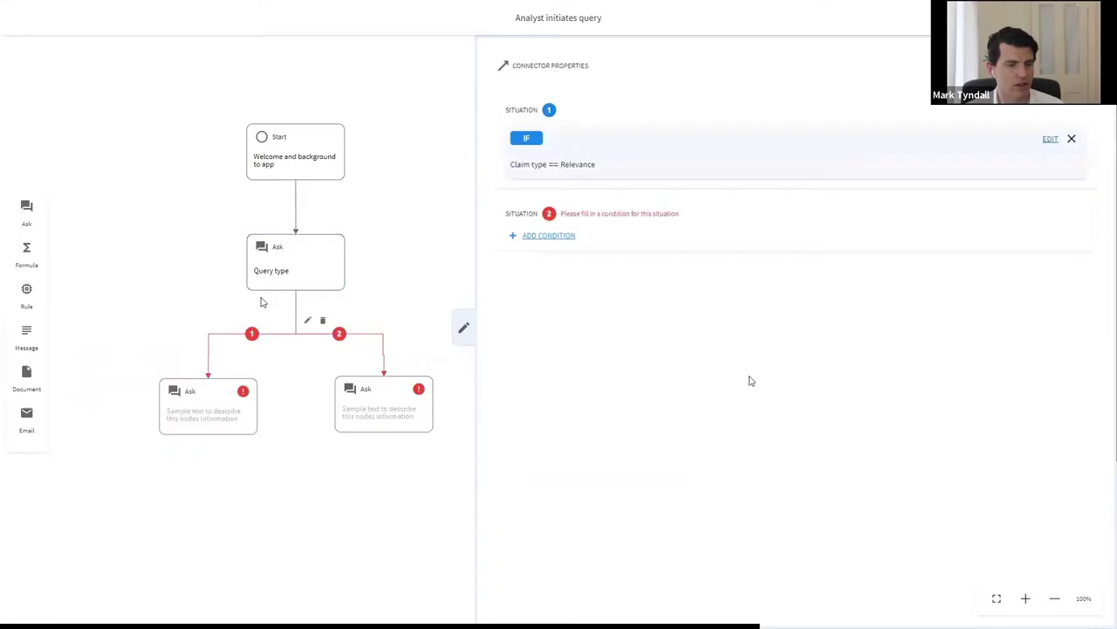
Give branch 2 the condition Claim type == LPP (Constant) and submit it.
{"action": "left_click", "coordinate": [548, 236]}
{"action": "left_click", "coordinate": [384, 317]}
{"action": "left_click", "coordinate": [403, 340]}
{"action": "left_click", "coordinate": [390, 361]}
{"action": "left_click", "coordinate": [489, 319]}
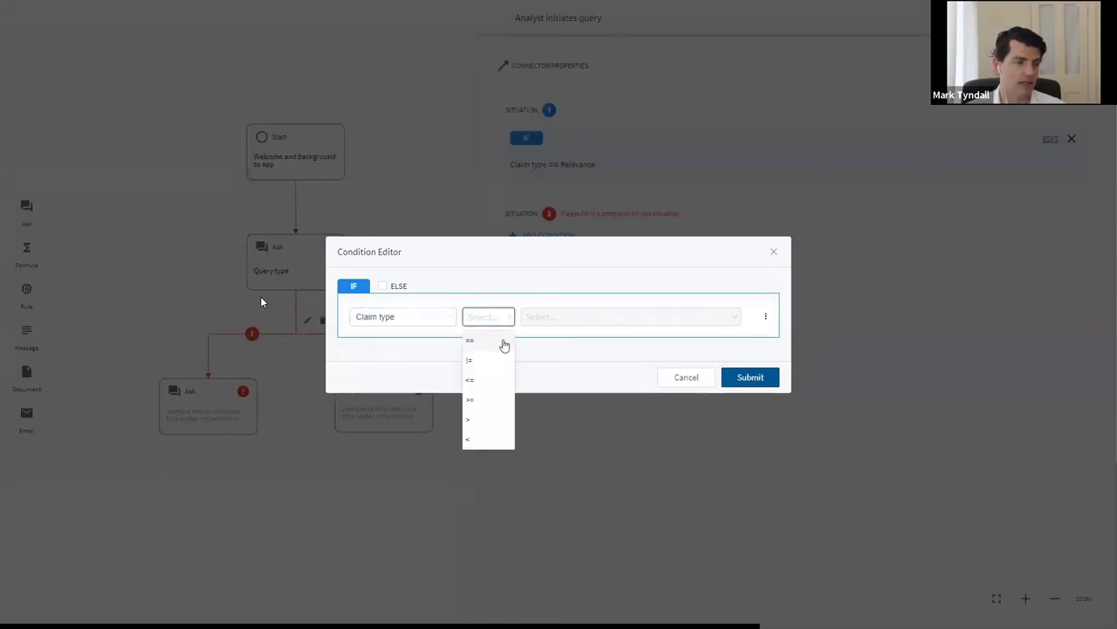
{"action": "left_click", "coordinate": [504, 343]}
{"action": "left_click", "coordinate": [560, 323]}
{"action": "left_click", "coordinate": [590, 390]}
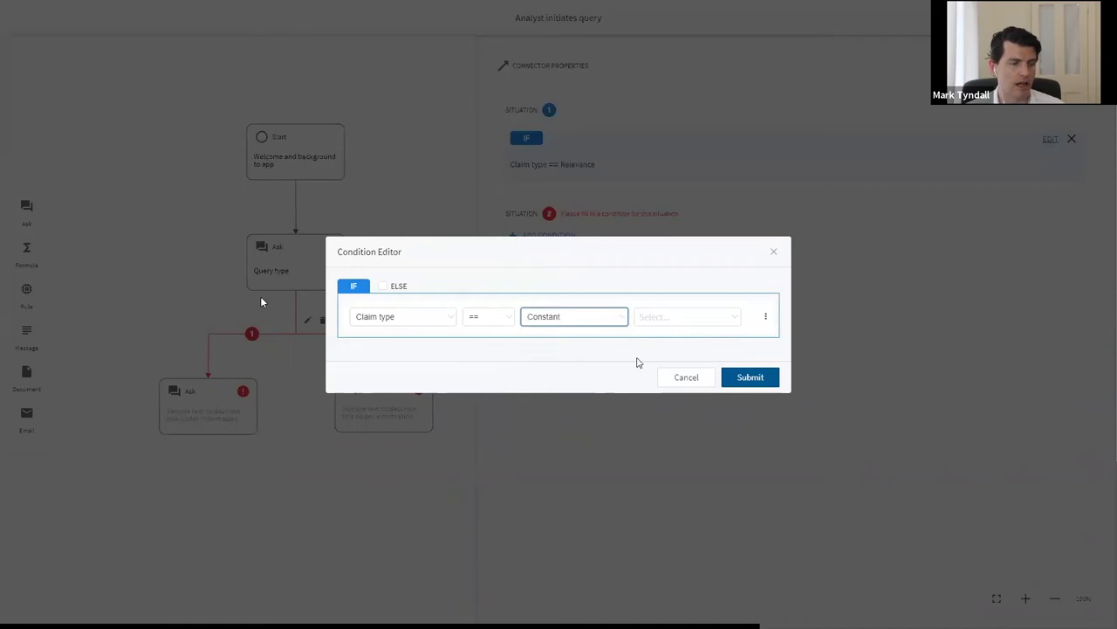
{"action": "left_click", "coordinate": [666, 324]}
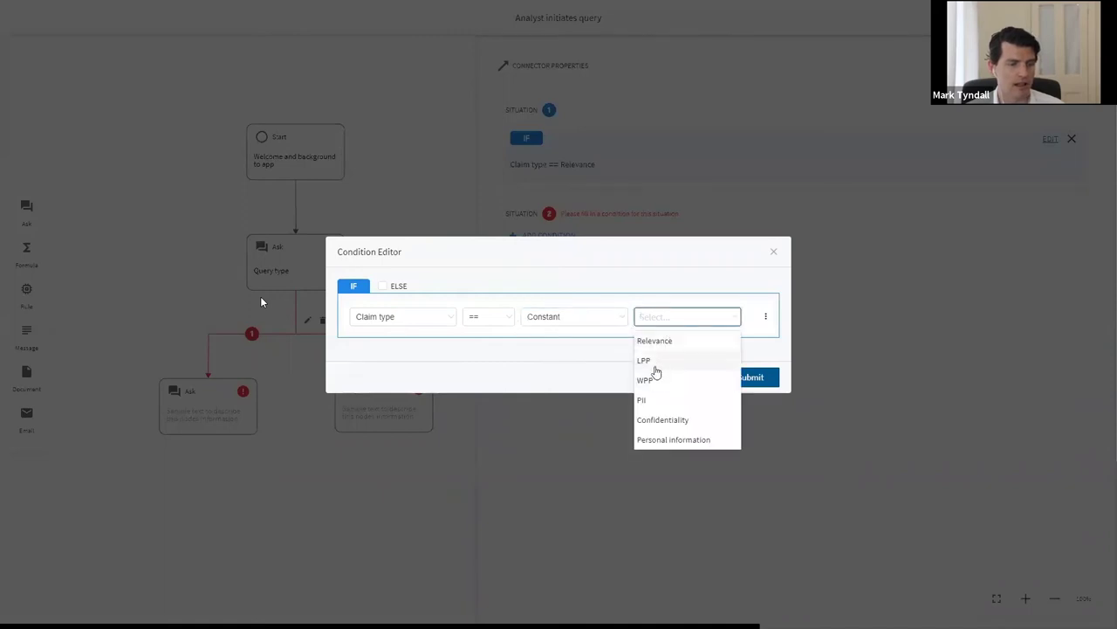
{"action": "left_click", "coordinate": [646, 360]}
{"action": "left_click", "coordinate": [751, 377]}
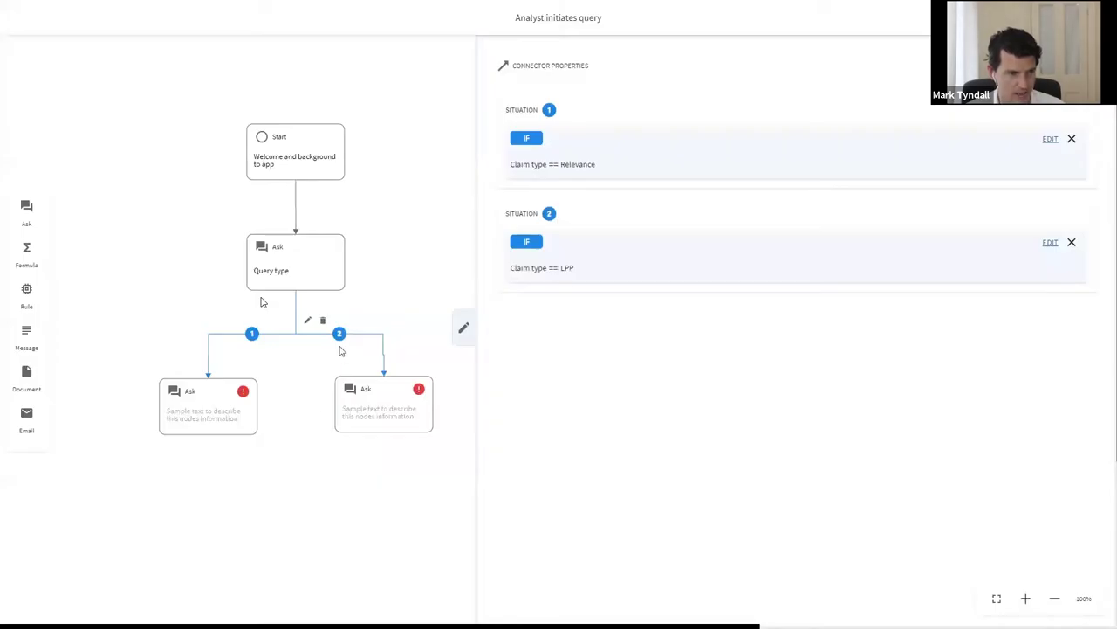
Label the right Ask step 'LPP claim details' and the left one 'Relevance claim details'.
{"action": "left_click", "coordinate": [381, 418]}
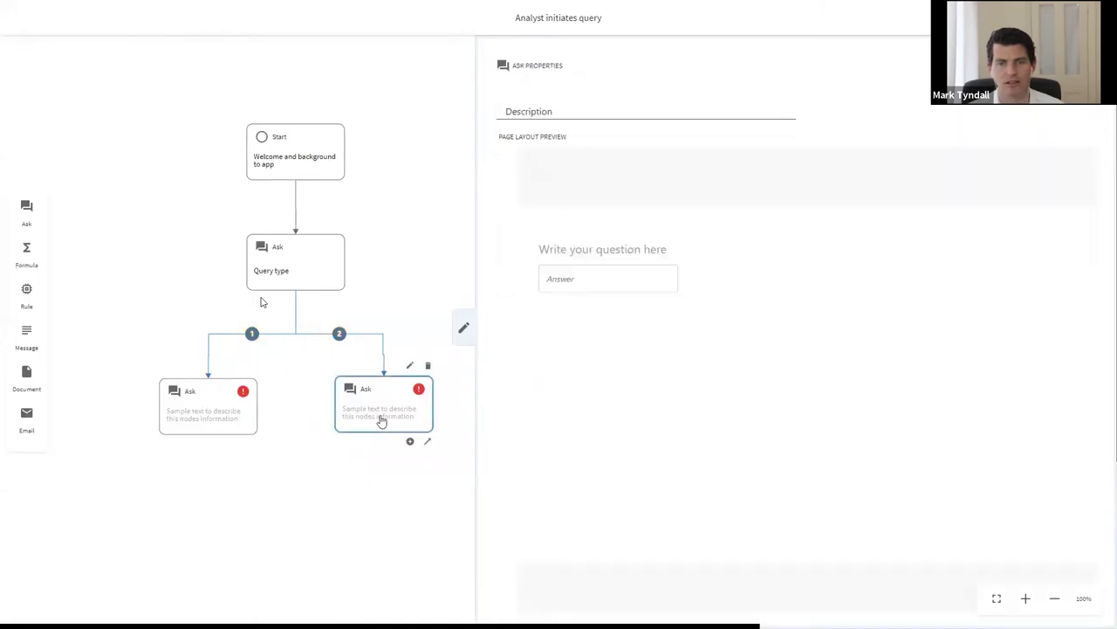
{"action": "type", "text": "LPP claim details"}
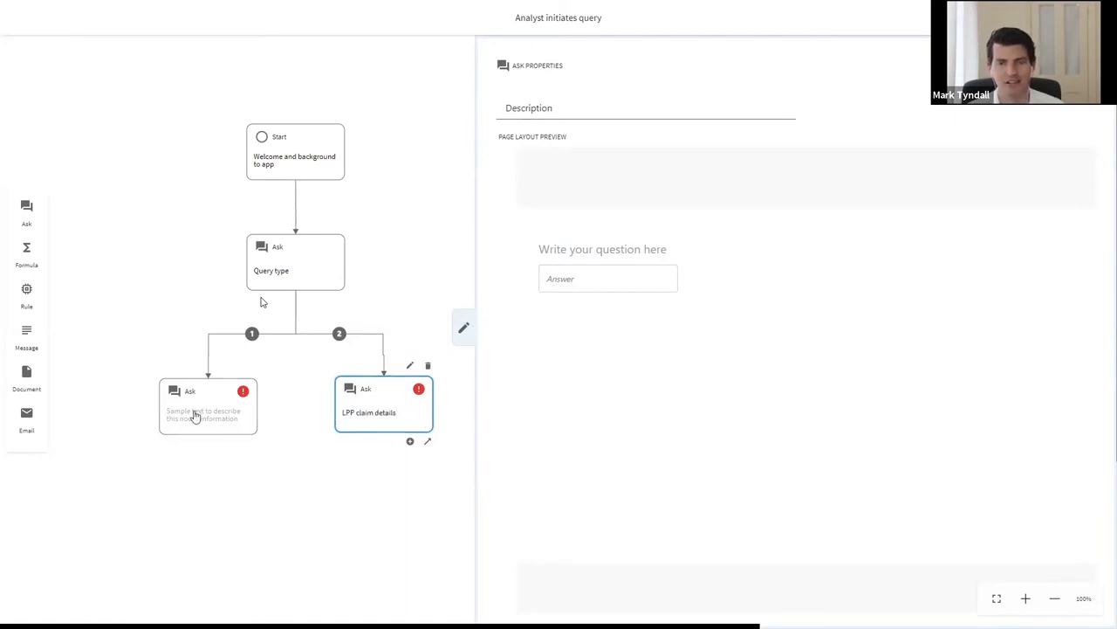
{"action": "left_click", "coordinate": [216, 421]}
{"action": "type", "text": "Relevance claim details"}
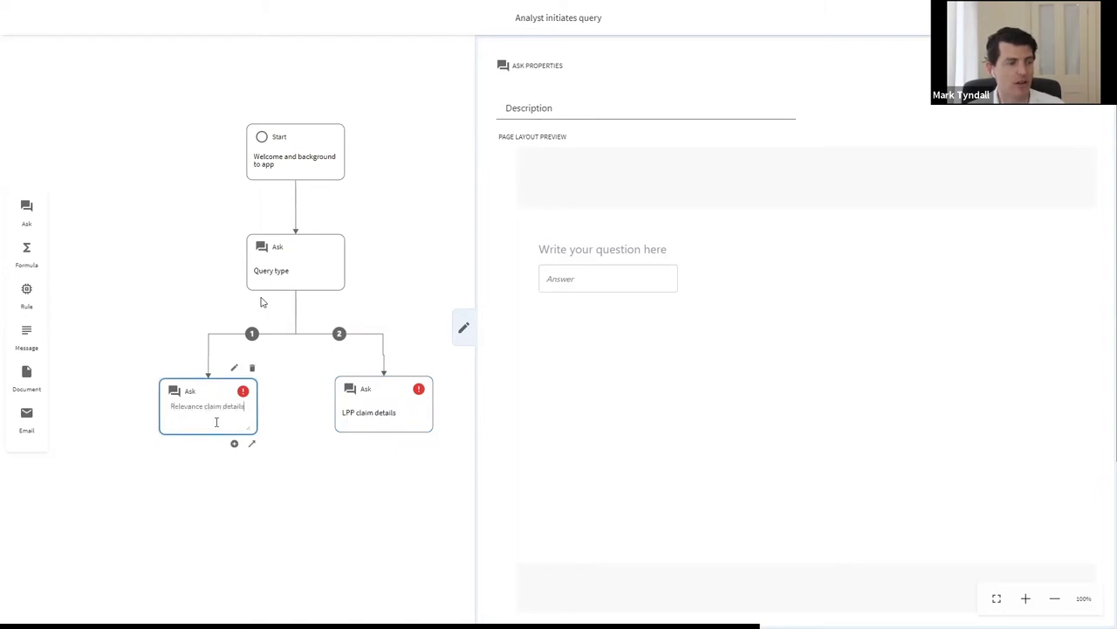
{"action": "left_click", "coordinate": [294, 449]}
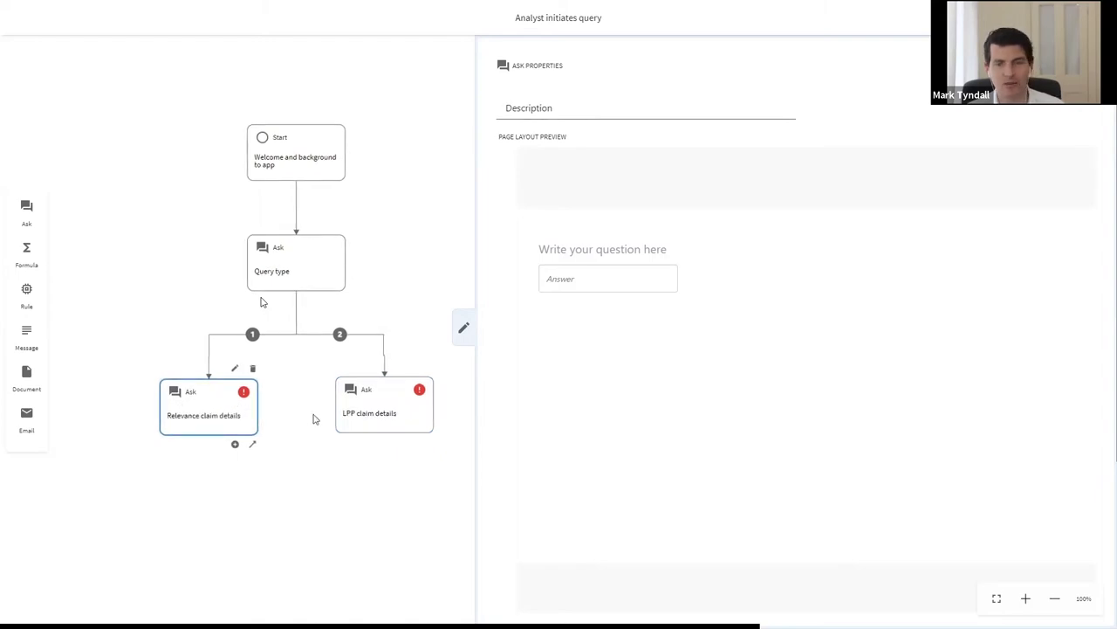
{"action": "left_click", "coordinate": [463, 326]}
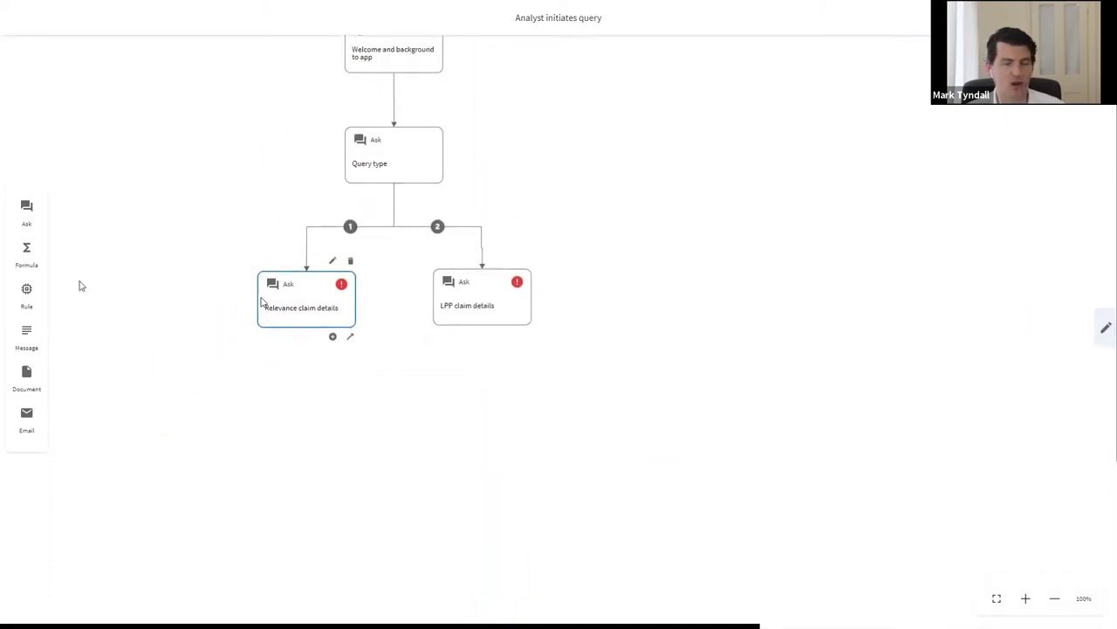
Place Formula, Rule, Message, Document and Email steps below the Ask steps.
{"action": "left_click_drag", "start_coordinate": [28, 255], "coordinate": [287, 411]}
{"action": "left_click_drag", "start_coordinate": [26, 289], "coordinate": [417, 415]}
{"action": "left_click_drag", "start_coordinate": [26, 331], "coordinate": [536, 409]}
{"action": "left_click_drag", "start_coordinate": [27, 375], "coordinate": [293, 500]}
{"action": "left_click_drag", "start_coordinate": [26, 414], "coordinate": [431, 496]}
Connect Relevance claim details to Formula, Formula to Document, and Document to Email.
{"action": "left_click_drag", "start_coordinate": [598, 295], "coordinate": [667, 363]}
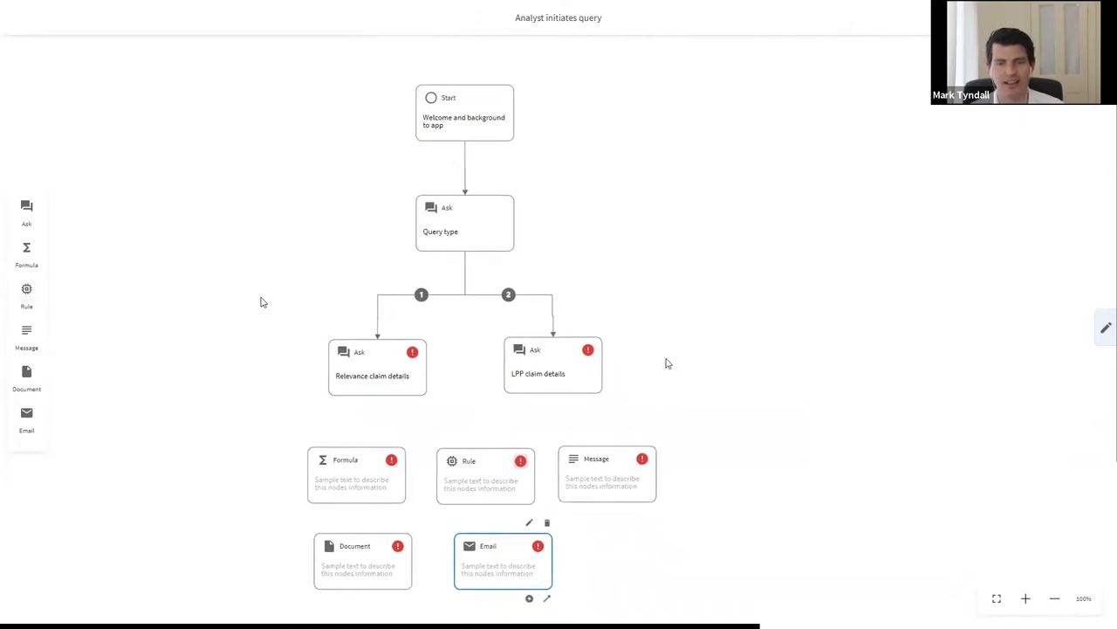
{"action": "left_click", "coordinate": [406, 371]}
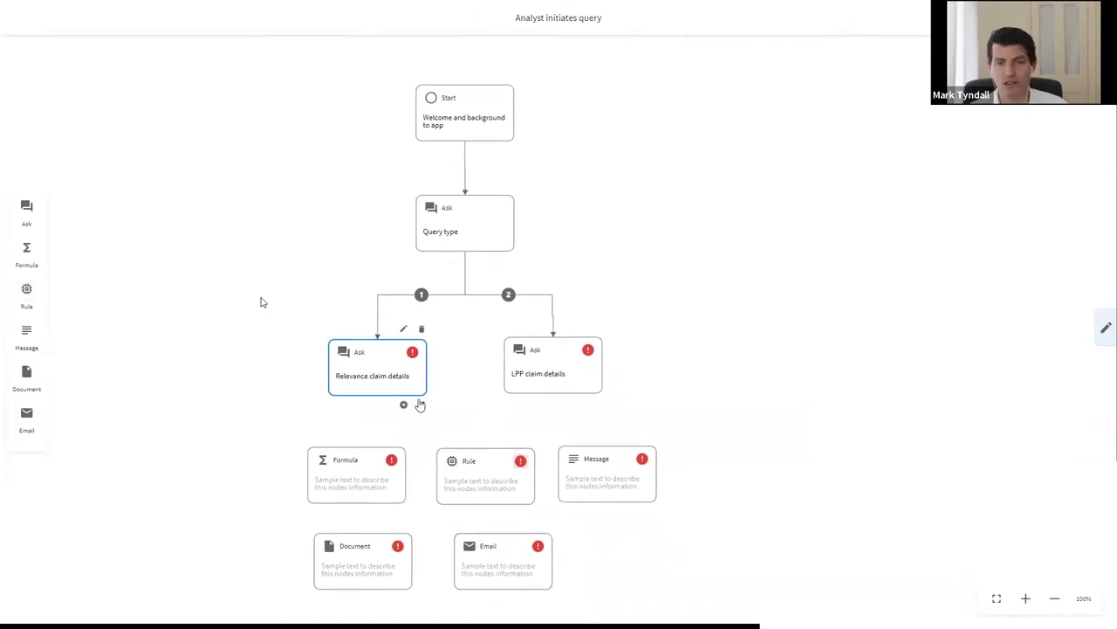
{"action": "left_click_drag", "start_coordinate": [420, 404], "coordinate": [373, 574]}
{"action": "left_click", "coordinate": [357, 489]}
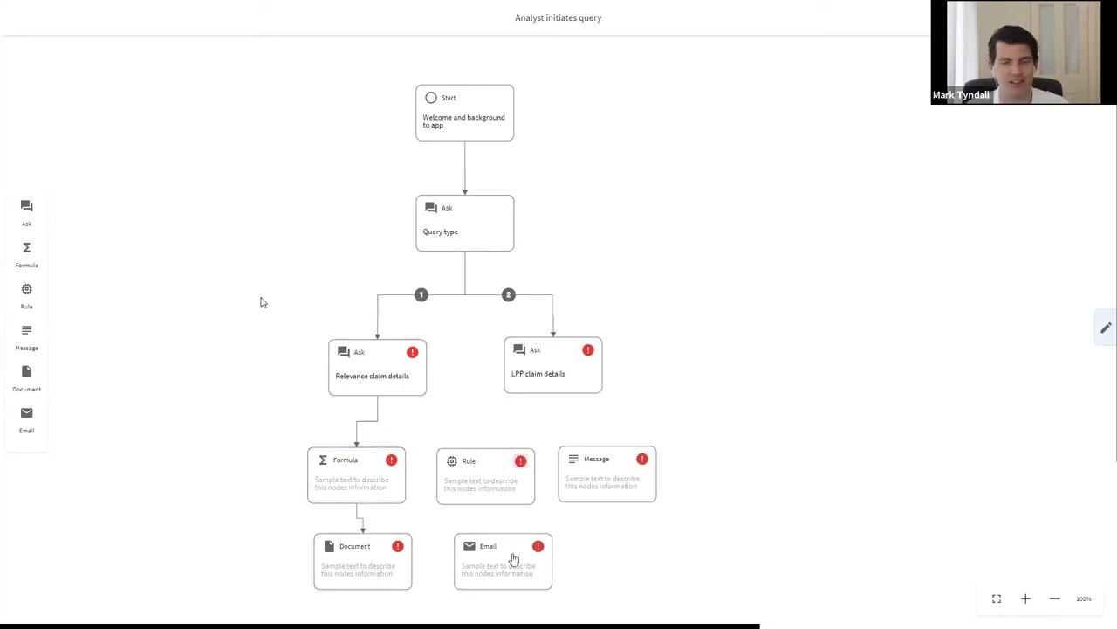
{"action": "left_click", "coordinate": [382, 577]}
{"action": "left_click_drag", "start_coordinate": [416, 601], "coordinate": [503, 567]}
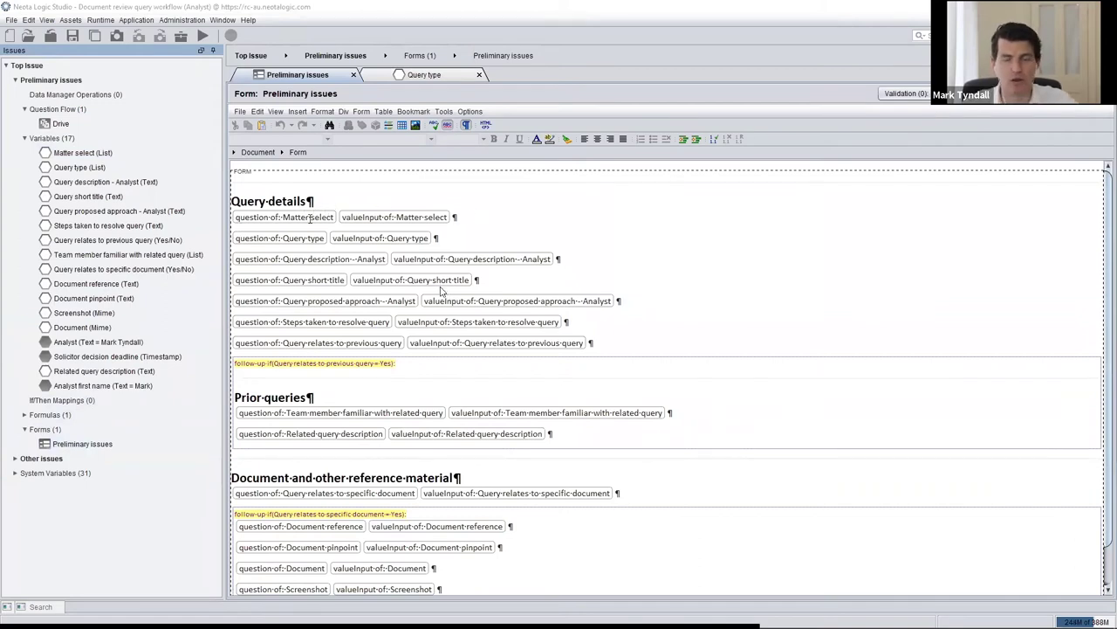
Insert a Query type question and answer field on a new line after Matter select.
{"action": "left_click", "coordinate": [456, 218]}
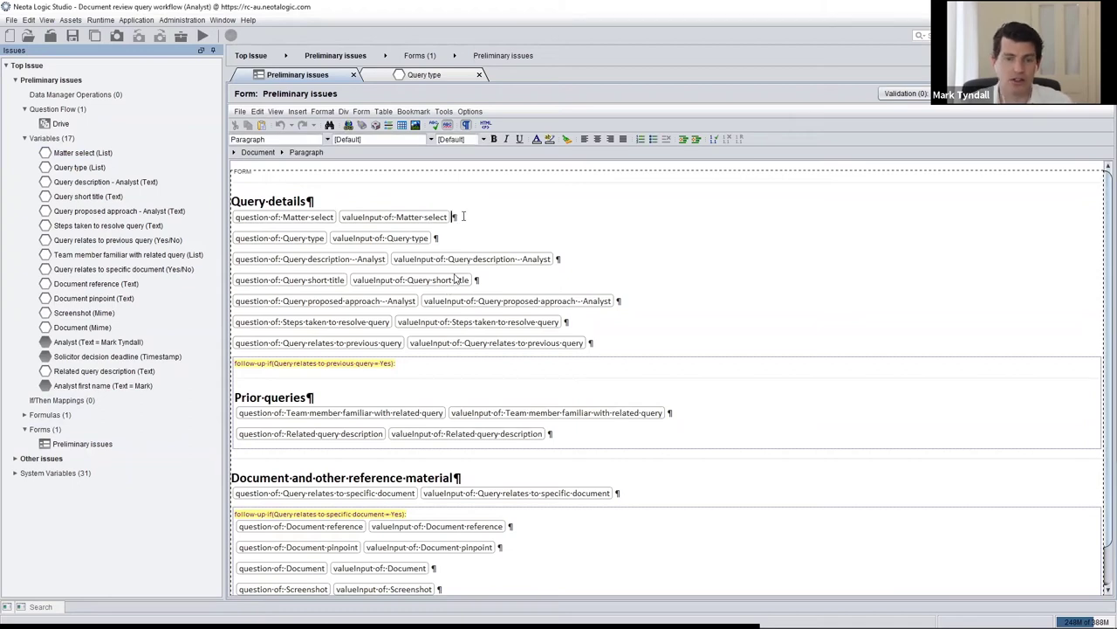
{"action": "key", "text": "Return"}
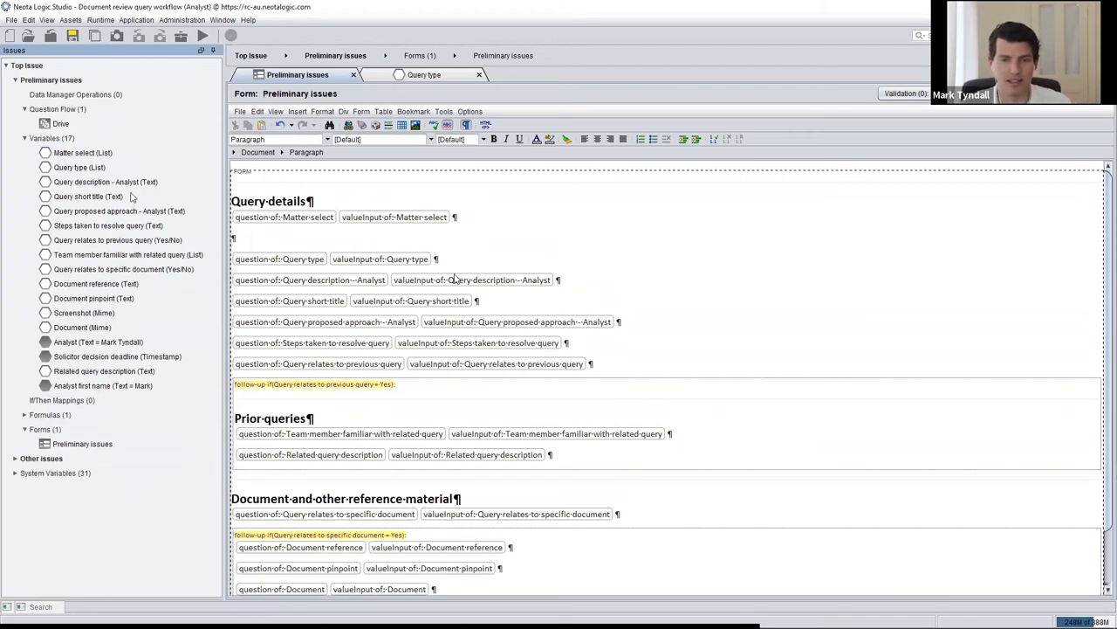
{"action": "right_click", "coordinate": [87, 169]}
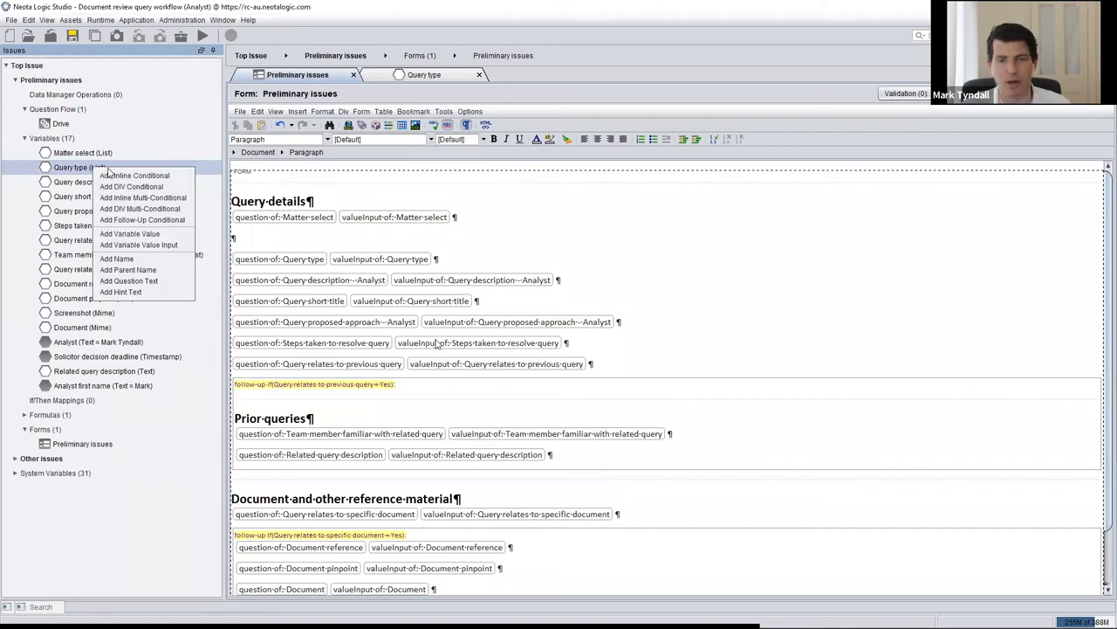
{"action": "left_click", "coordinate": [129, 281]}
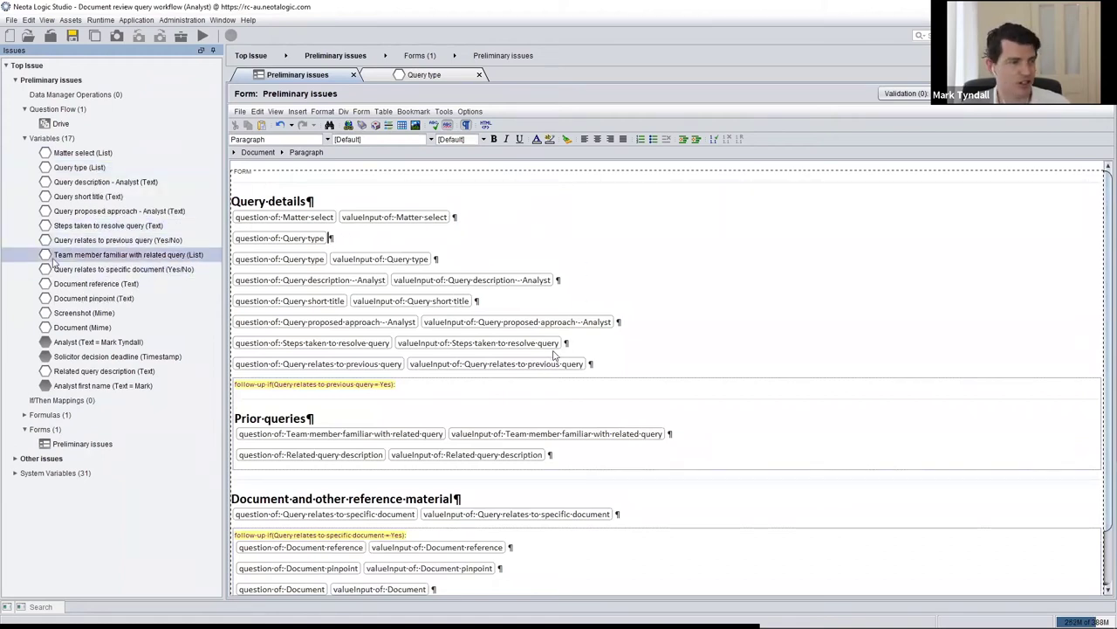
{"action": "right_click", "coordinate": [84, 172]}
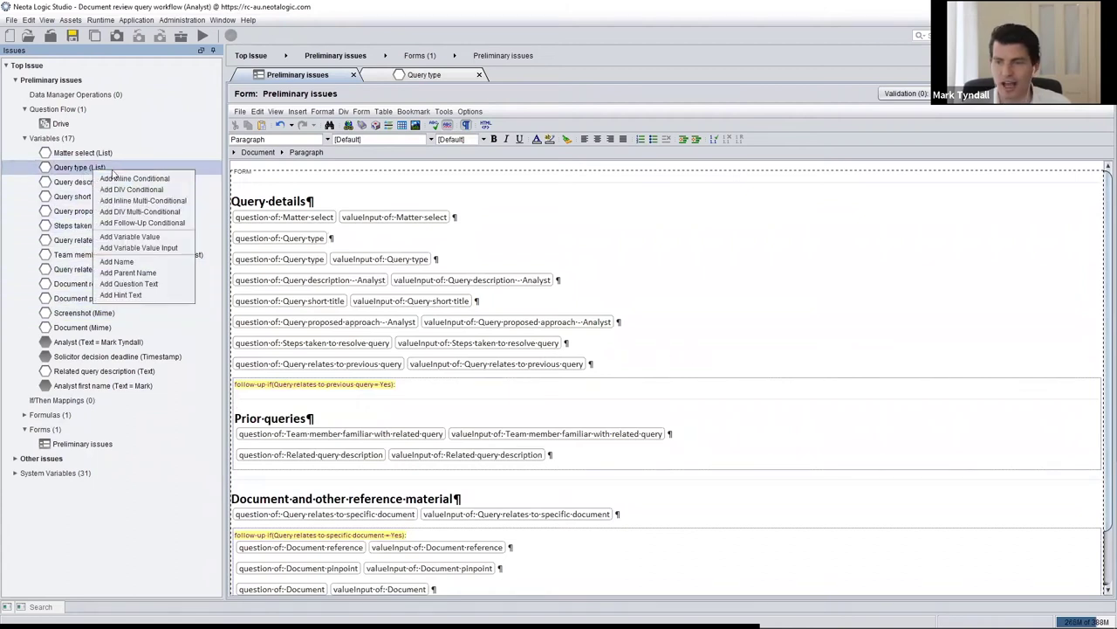
{"action": "left_click", "coordinate": [140, 248]}
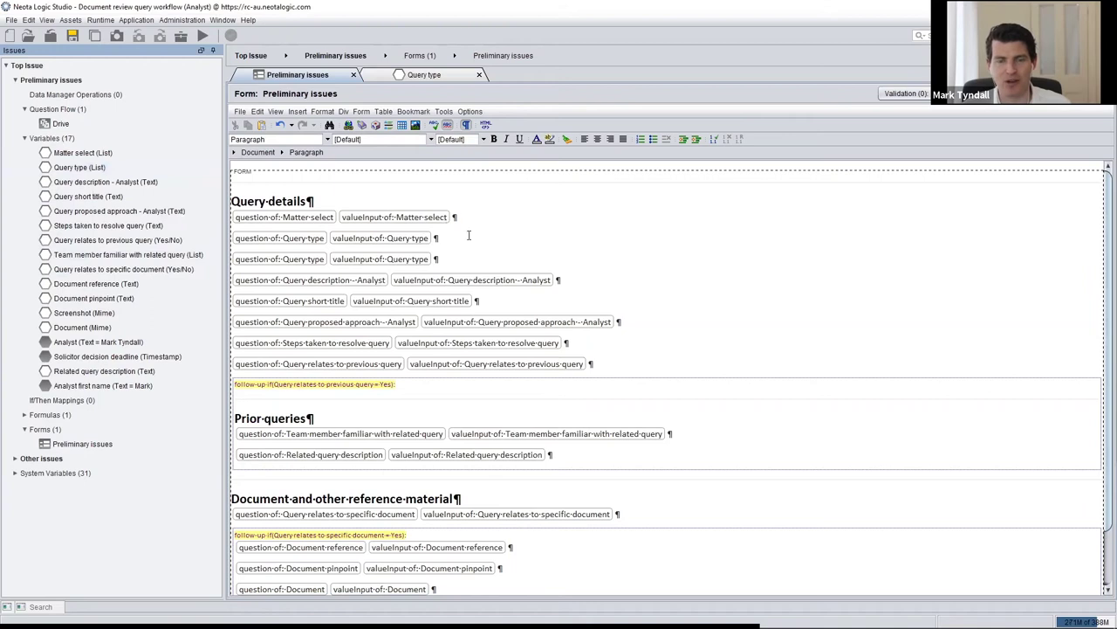
Delete the duplicate Query type question/answer line and its leftover empty paragraph.
{"action": "key", "text": "BackSpace"}
{"action": "key", "text": "BackSpace"}
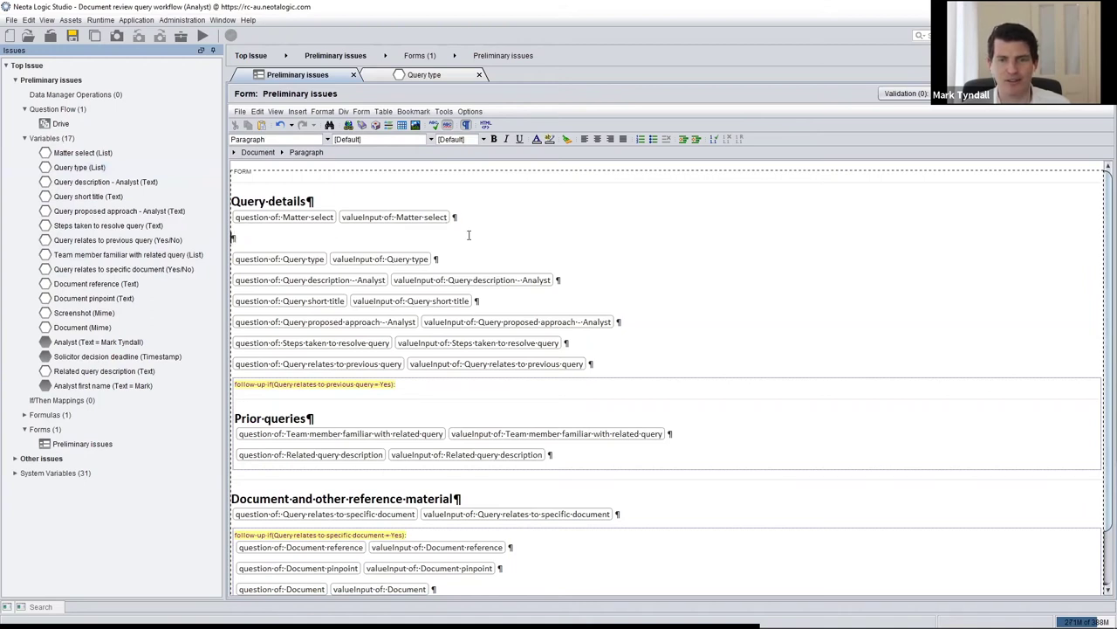
{"action": "key", "text": "BackSpace"}
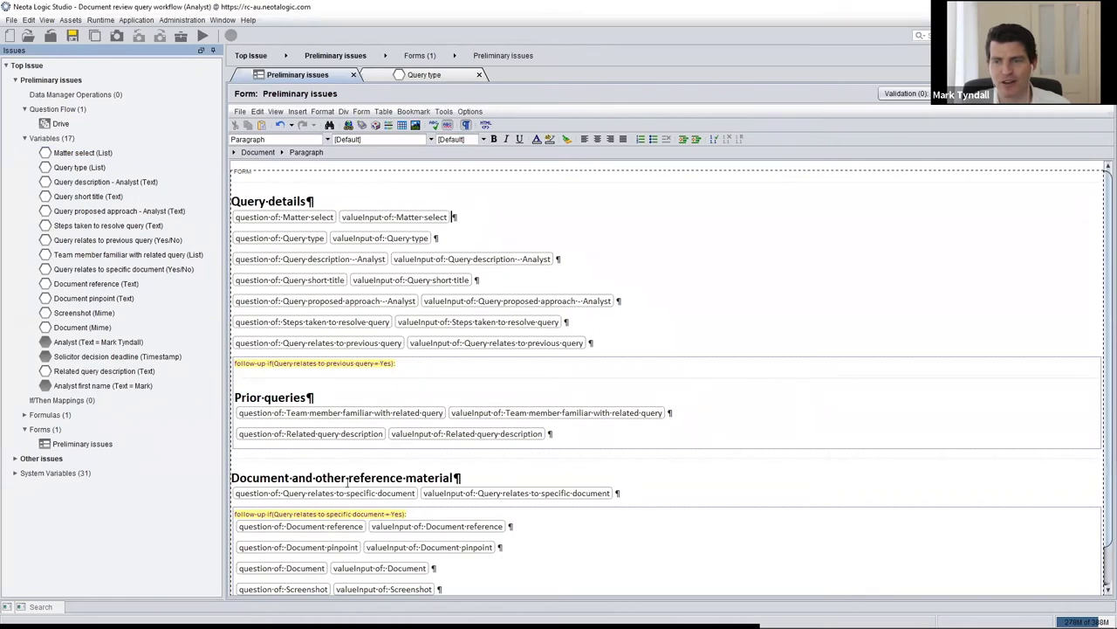
{"action": "scroll", "coordinate": [347, 481], "scroll_direction": "down", "scroll_amount": 1}
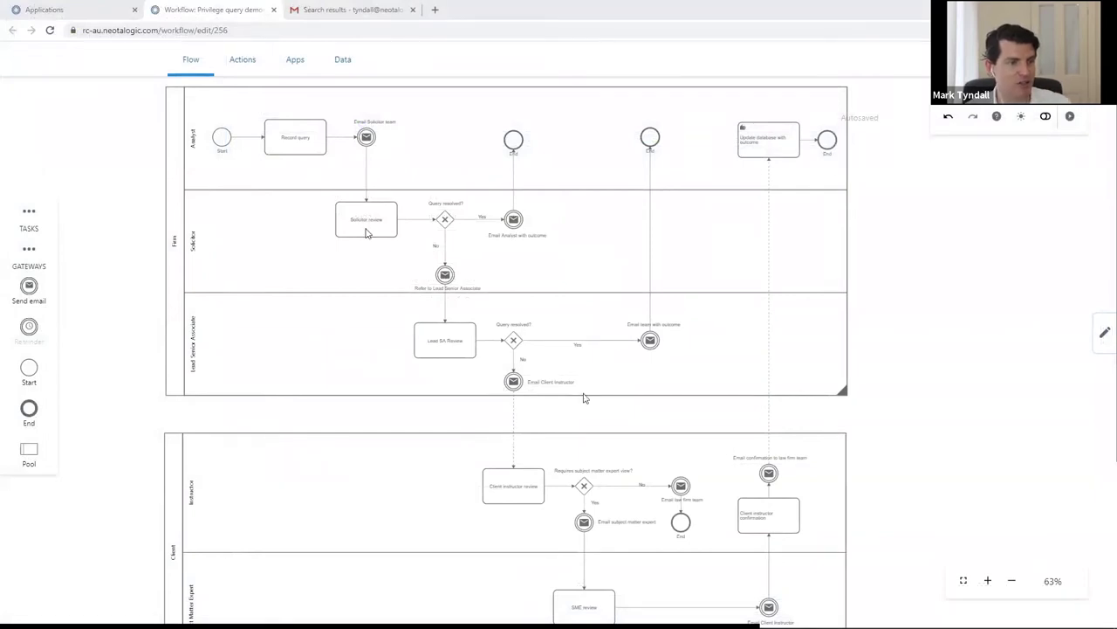
Zoom into the flow and inspect the Start, Record query and Email Solicitor team steps.
{"action": "scroll", "coordinate": [209, 180], "scroll_direction": "up", "scroll_amount": 5}
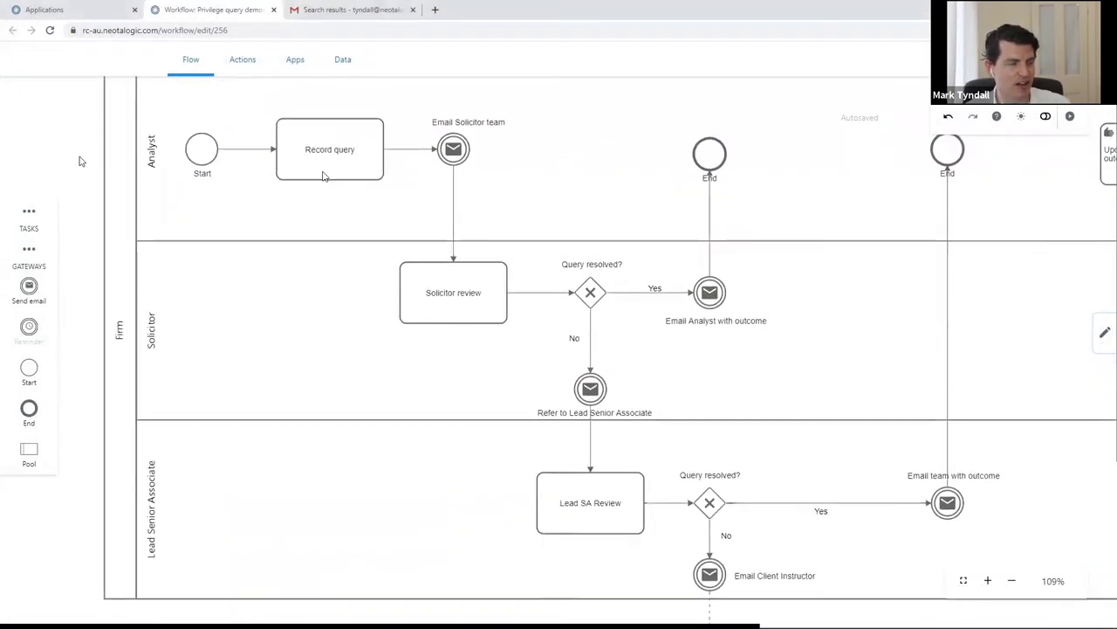
{"action": "scroll", "coordinate": [324, 174], "scroll_direction": "up", "scroll_amount": 2}
{"action": "left_click", "coordinate": [210, 234]}
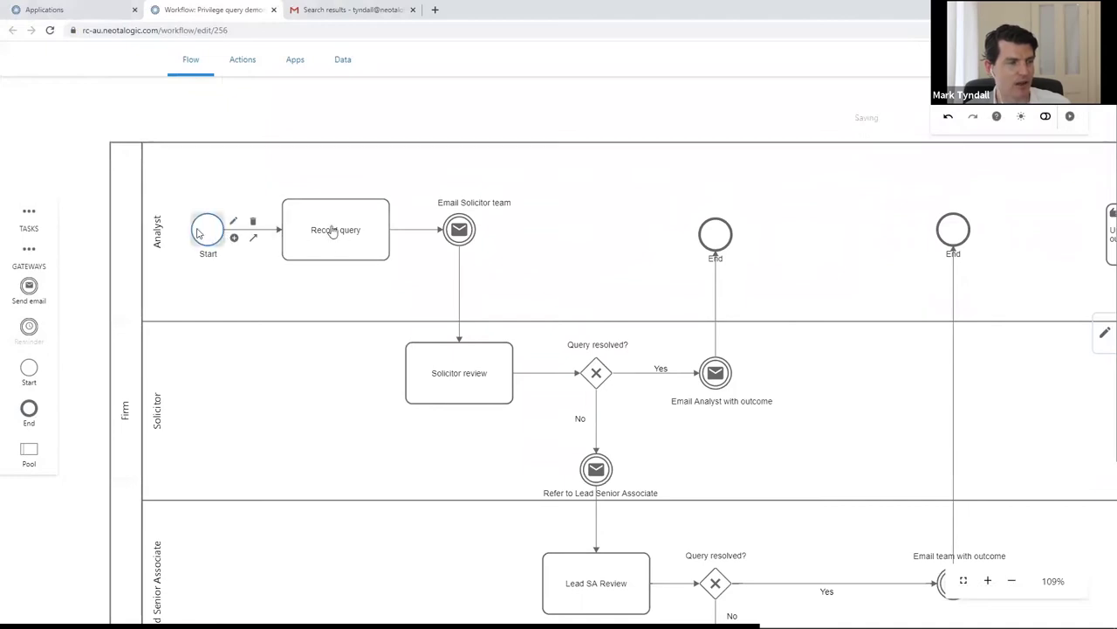
{"action": "left_click", "coordinate": [342, 243]}
{"action": "left_click", "coordinate": [460, 231]}
{"action": "scroll", "coordinate": [527, 160], "scroll_direction": "down", "scroll_amount": 4}
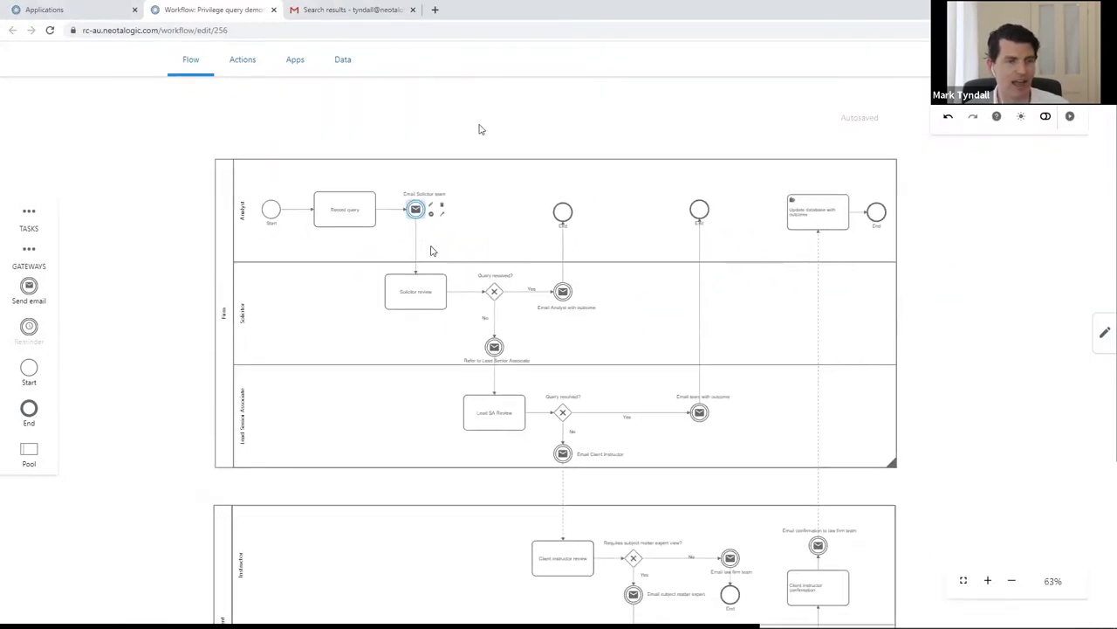
{"action": "scroll", "coordinate": [467, 165], "scroll_direction": "up", "scroll_amount": 1}
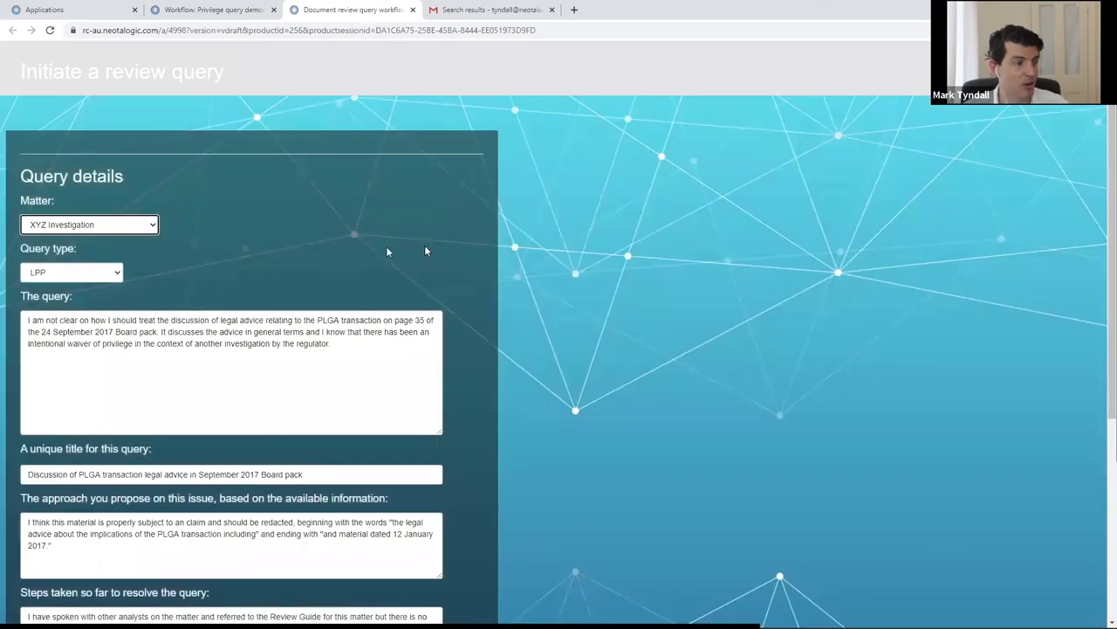
Keep Matter as XYZ Investigation and Query type as LPP, reviewing the query text.
{"action": "left_click", "coordinate": [102, 227]}
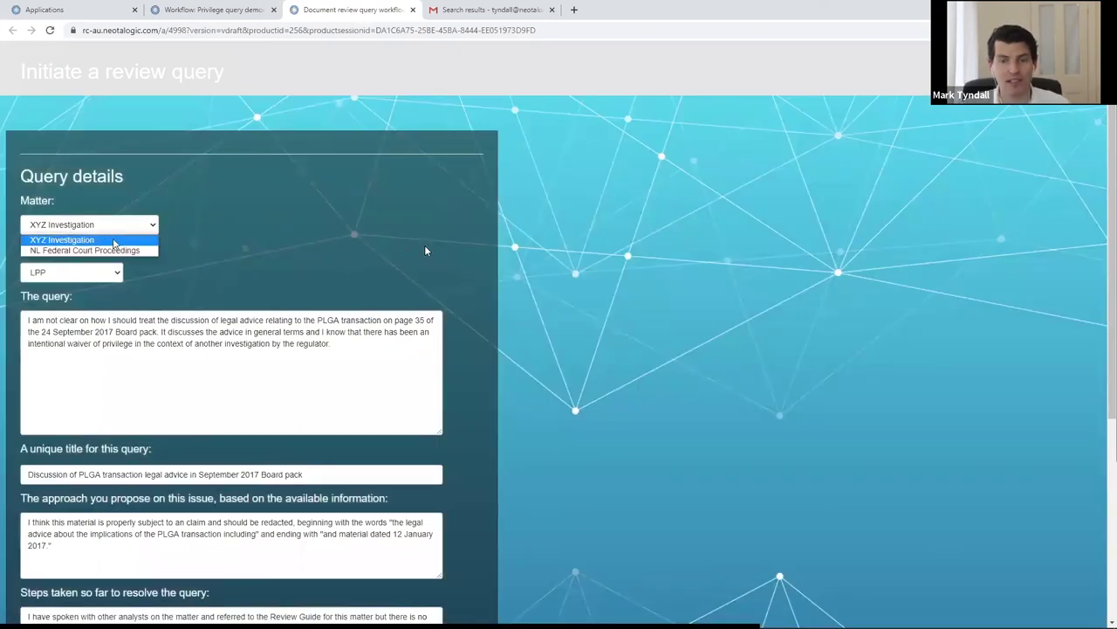
{"action": "left_click", "coordinate": [113, 241]}
{"action": "left_click", "coordinate": [97, 274]}
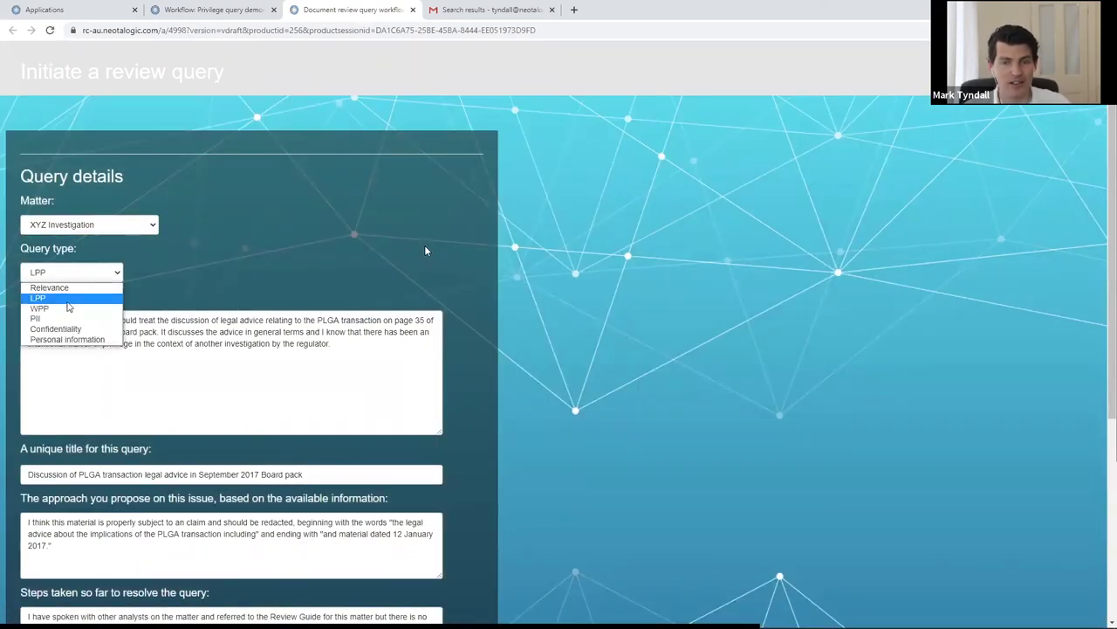
{"action": "left_click", "coordinate": [37, 297]}
{"action": "triple_click", "coordinate": [143, 325]}
{"action": "left_click", "coordinate": [252, 327]}
{"action": "left_click", "coordinate": [363, 343]}
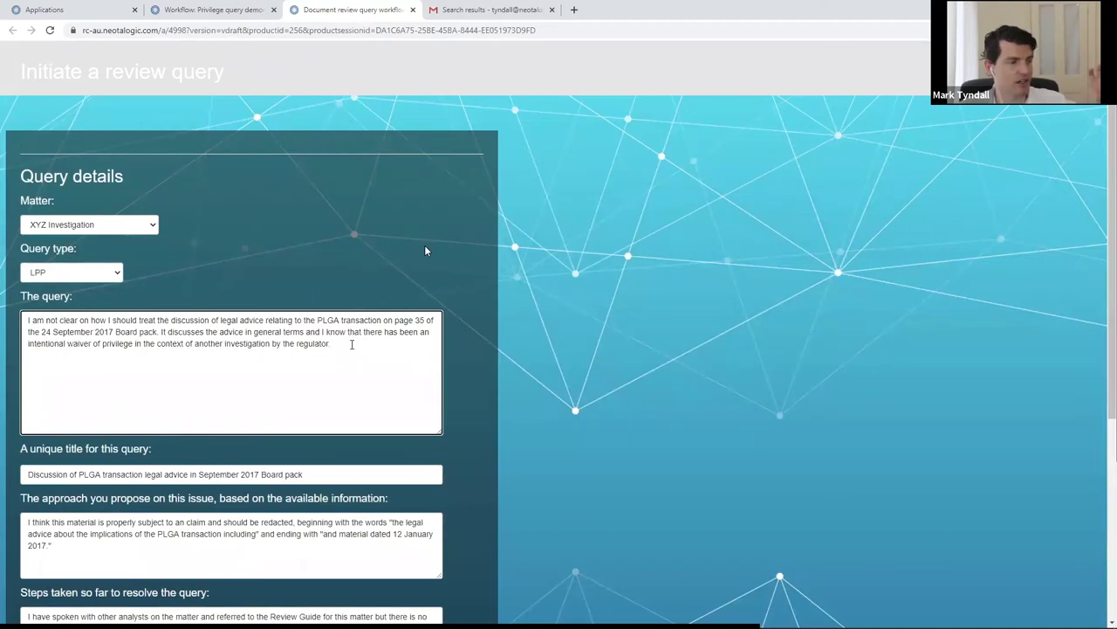
Answer the previous-query questions and mark the query as relating to a specific document.
{"action": "scroll", "coordinate": [425, 250], "scroll_direction": "down", "scroll_amount": 1}
{"action": "scroll", "coordinate": [425, 250], "scroll_direction": "down", "scroll_amount": 3}
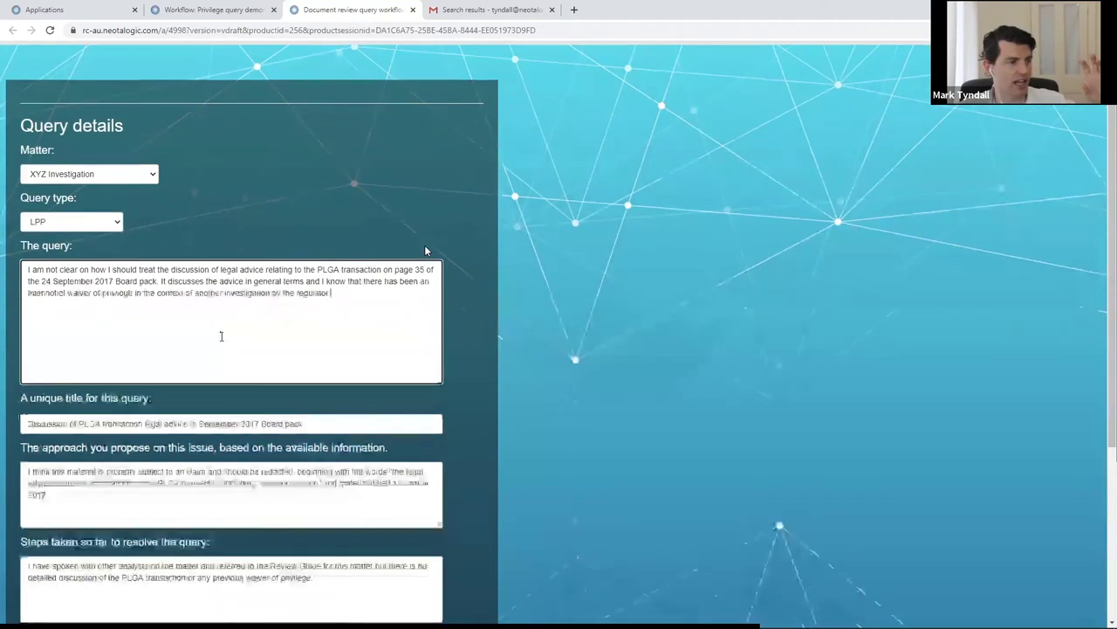
{"action": "scroll", "coordinate": [425, 251], "scroll_direction": "down", "scroll_amount": 3}
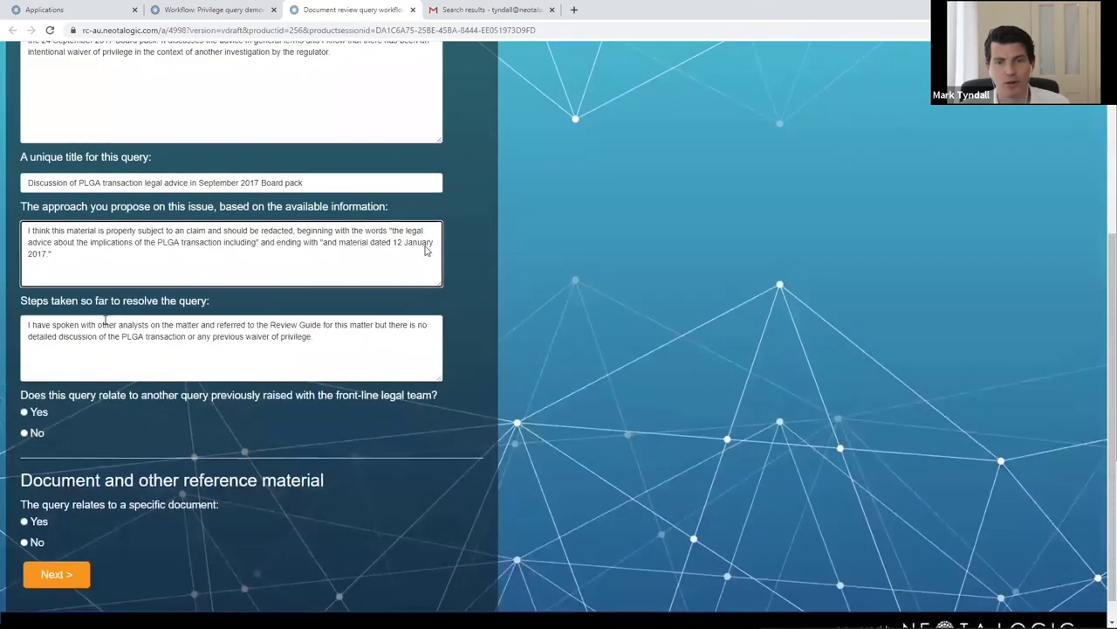
{"action": "scroll", "coordinate": [425, 250], "scroll_direction": "down", "scroll_amount": 1}
{"action": "left_click", "coordinate": [353, 314]}
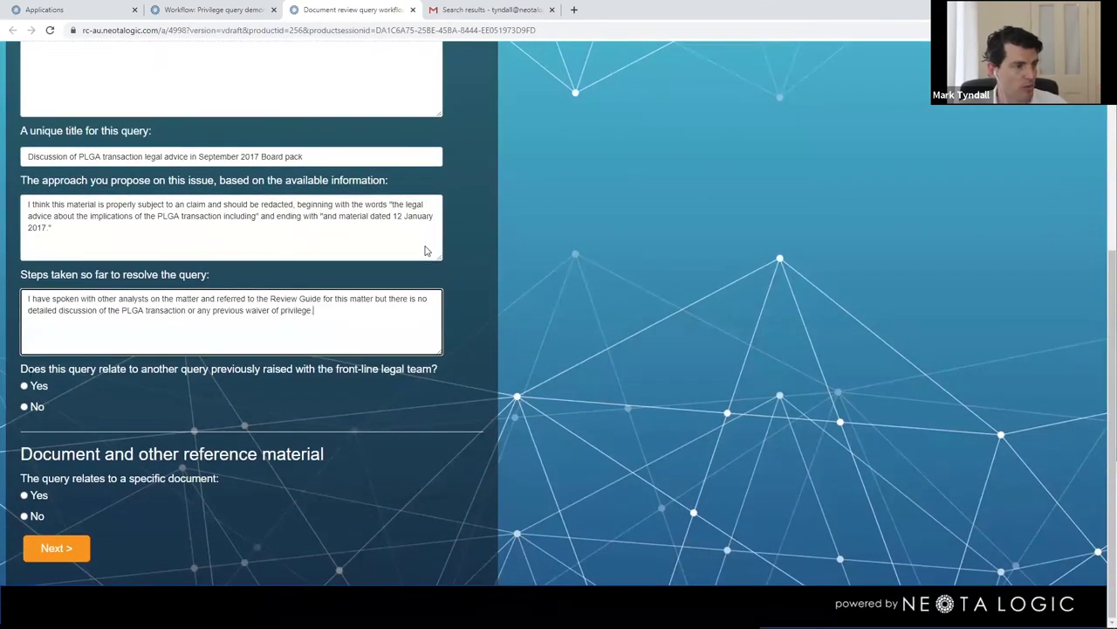
{"action": "left_click", "coordinate": [33, 388]}
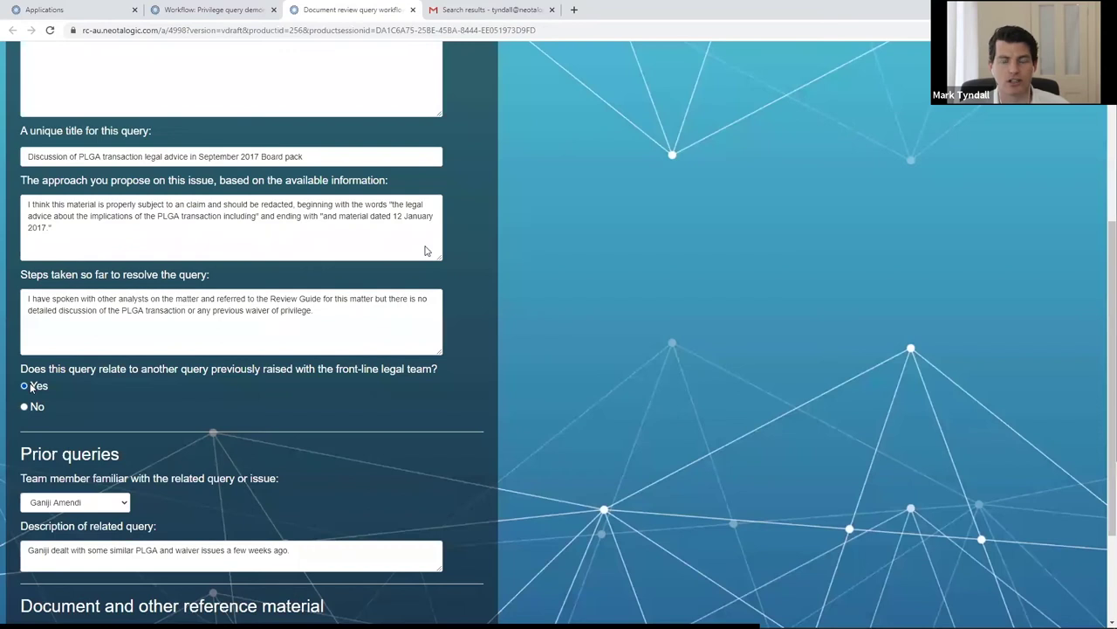
{"action": "left_click", "coordinate": [36, 406]}
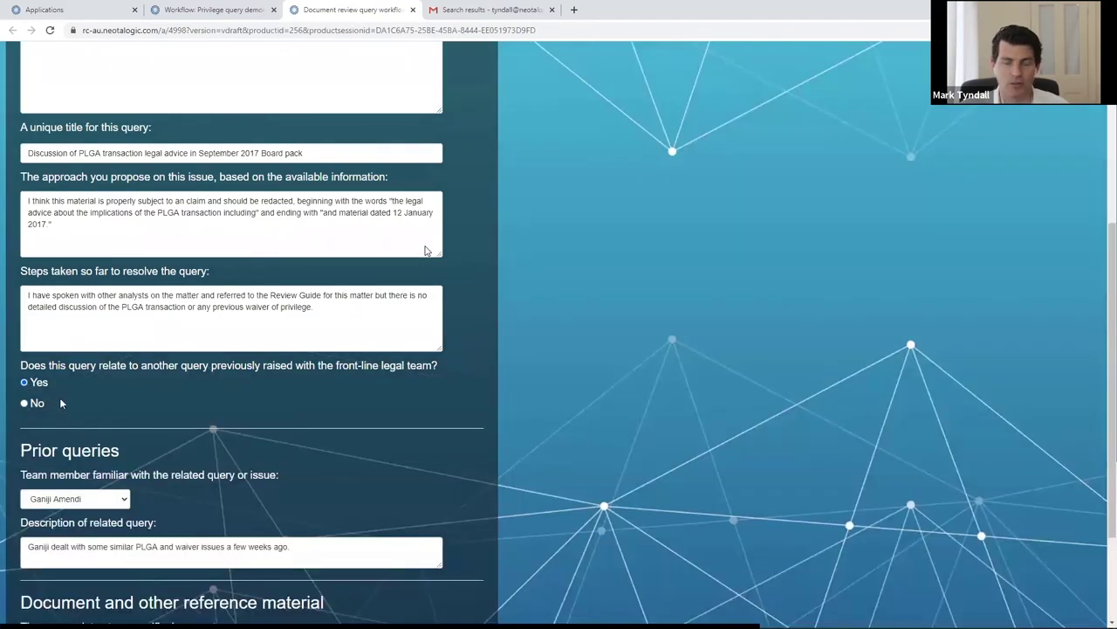
{"action": "scroll", "coordinate": [425, 251], "scroll_direction": "down", "scroll_amount": 3}
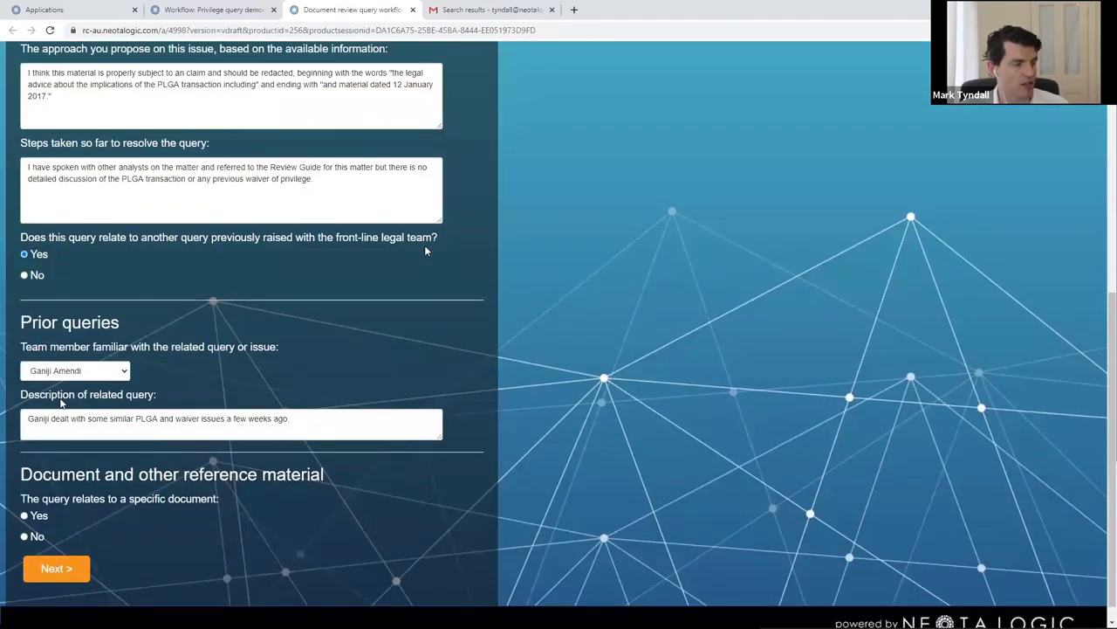
{"action": "left_click", "coordinate": [280, 403]}
{"action": "left_click_drag", "start_coordinate": [28, 478], "coordinate": [187, 479]}
{"action": "left_click", "coordinate": [96, 508]}
{"action": "left_click", "coordinate": [32, 498]}
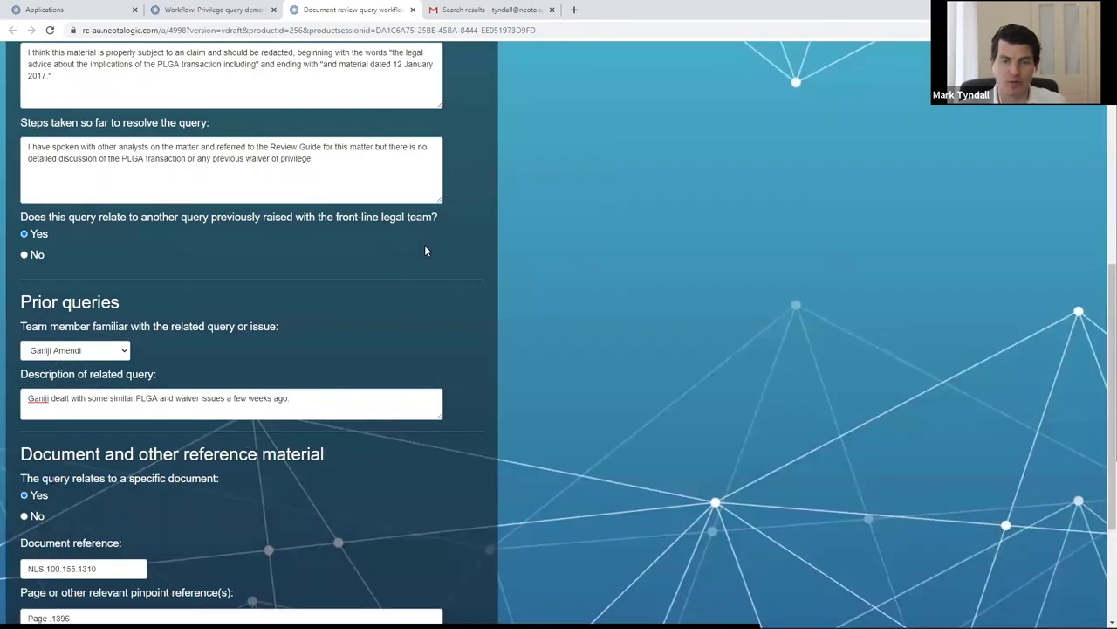
Attach the NLS.100.155.1310 document and submit the review query form.
{"action": "scroll", "coordinate": [65, 467], "scroll_direction": "down", "scroll_amount": 1}
{"action": "scroll", "coordinate": [65, 467], "scroll_direction": "down", "scroll_amount": 2}
{"action": "scroll", "coordinate": [426, 251], "scroll_direction": "down", "scroll_amount": 2}
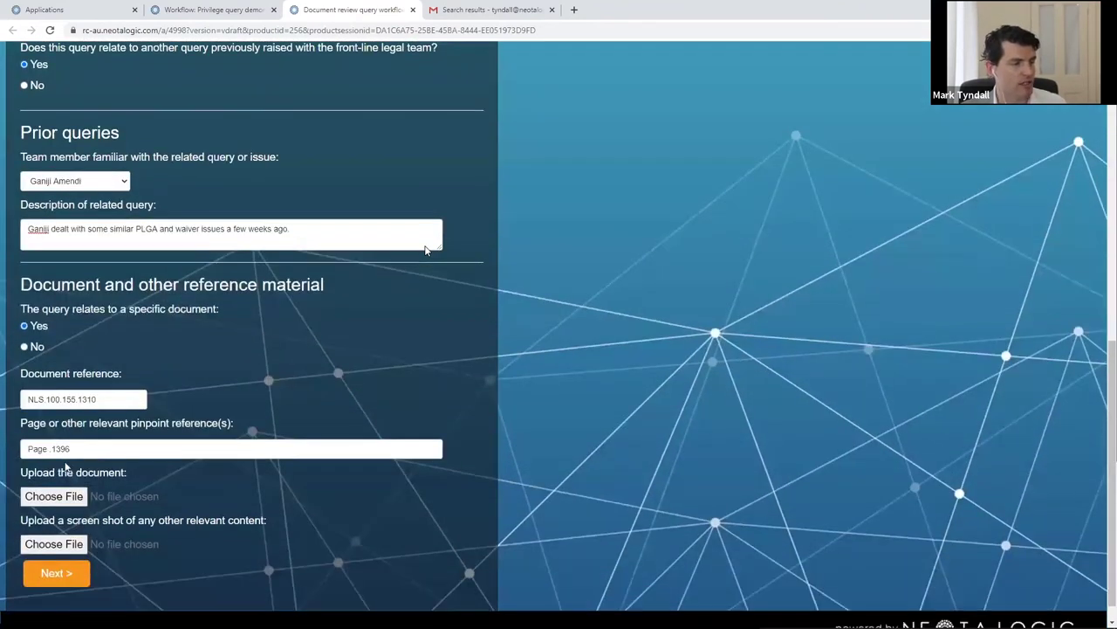
{"action": "key", "text": "Tab"}
{"action": "key", "text": "Tab"}
{"action": "key", "text": "space"}
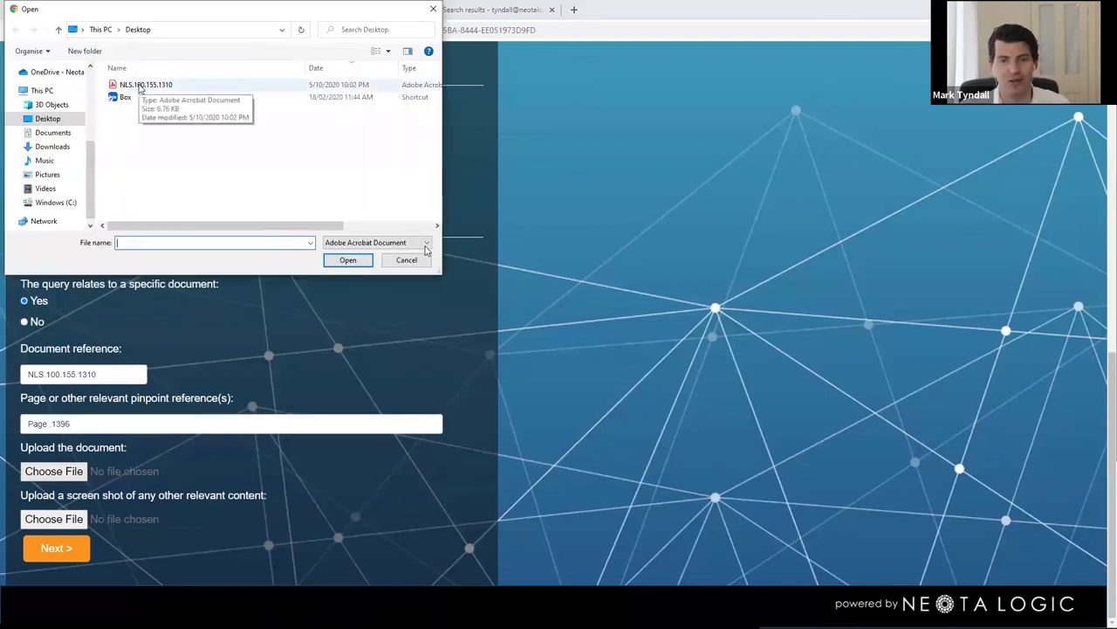
{"action": "left_click", "coordinate": [139, 87]}
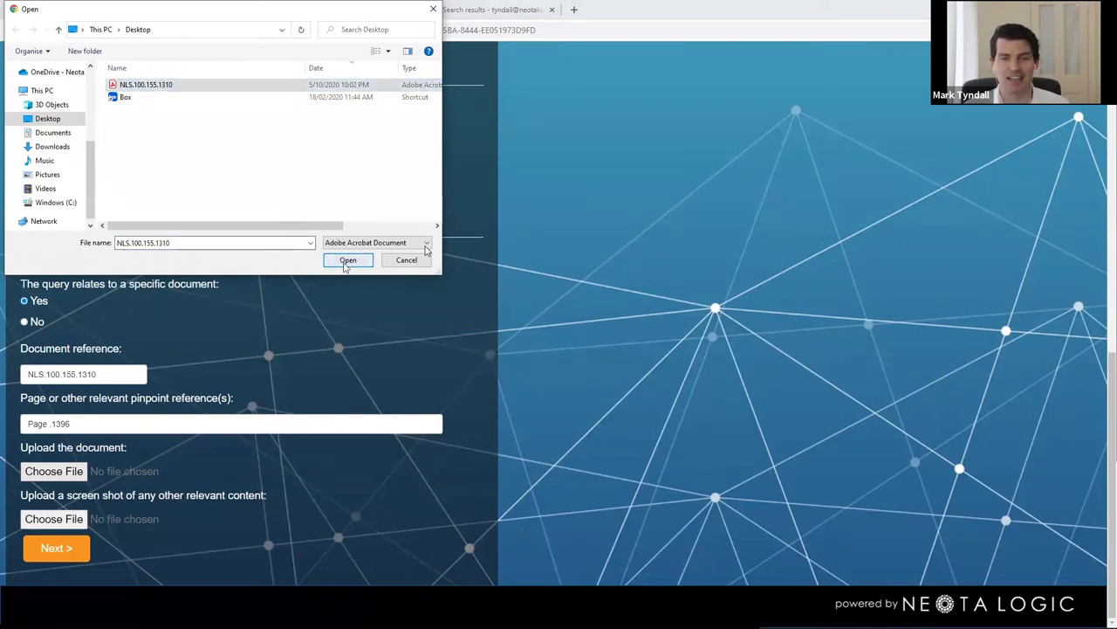
{"action": "key", "text": "Return"}
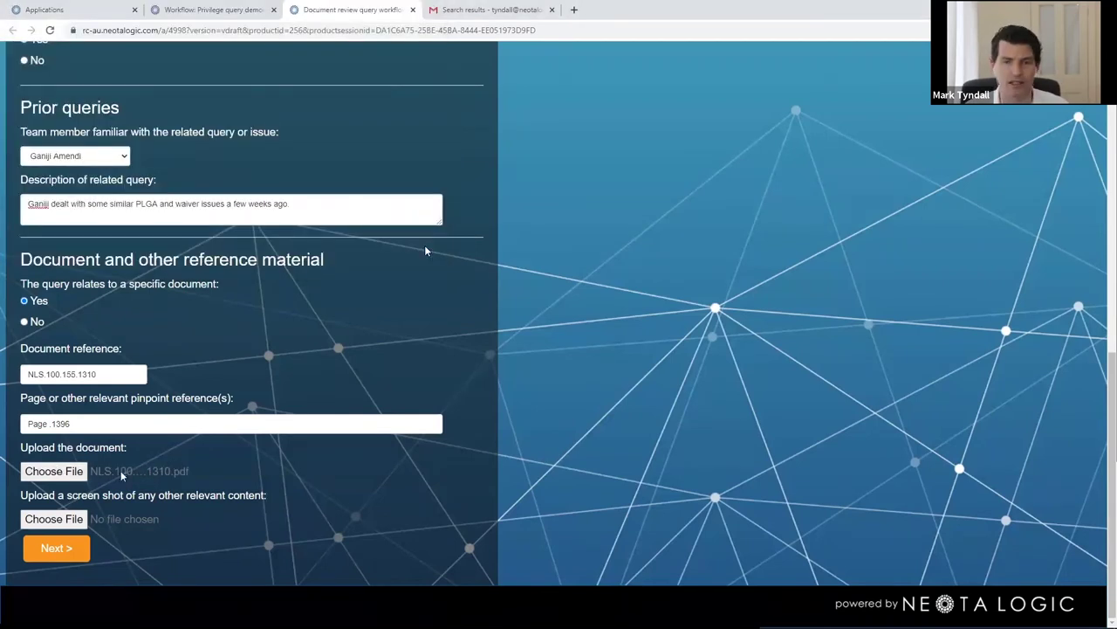
{"action": "left_click", "coordinate": [50, 552]}
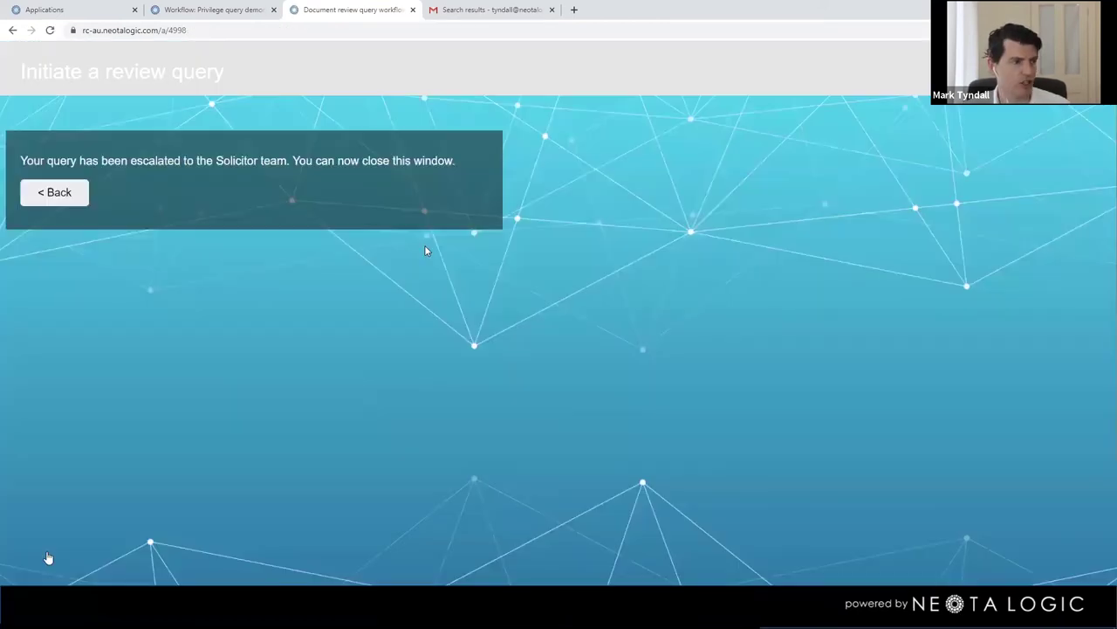
Close the finished review query tab and inspect the Record query and Email Solicitor team steps.
{"action": "left_click_drag", "start_coordinate": [20, 164], "coordinate": [217, 163]}
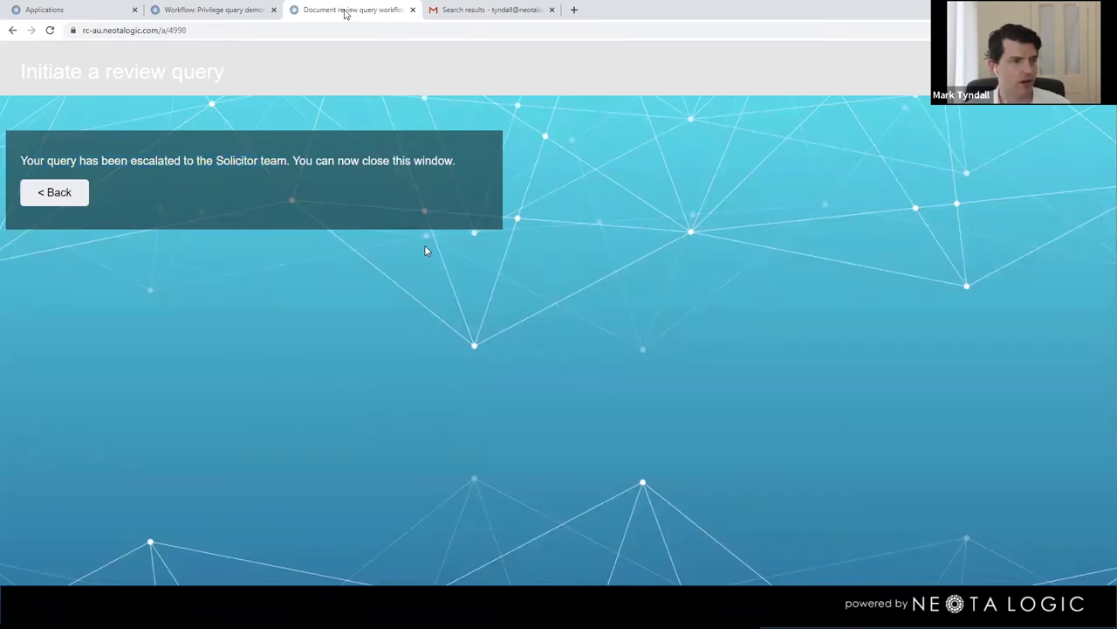
{"action": "middle_click", "coordinate": [345, 13]}
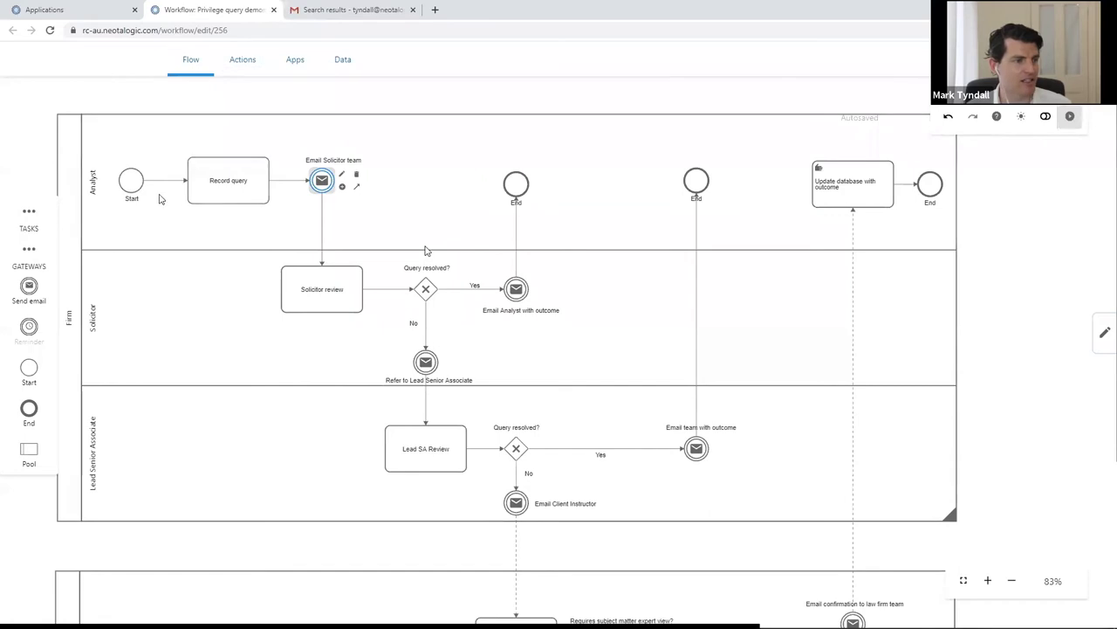
{"action": "left_click", "coordinate": [232, 185]}
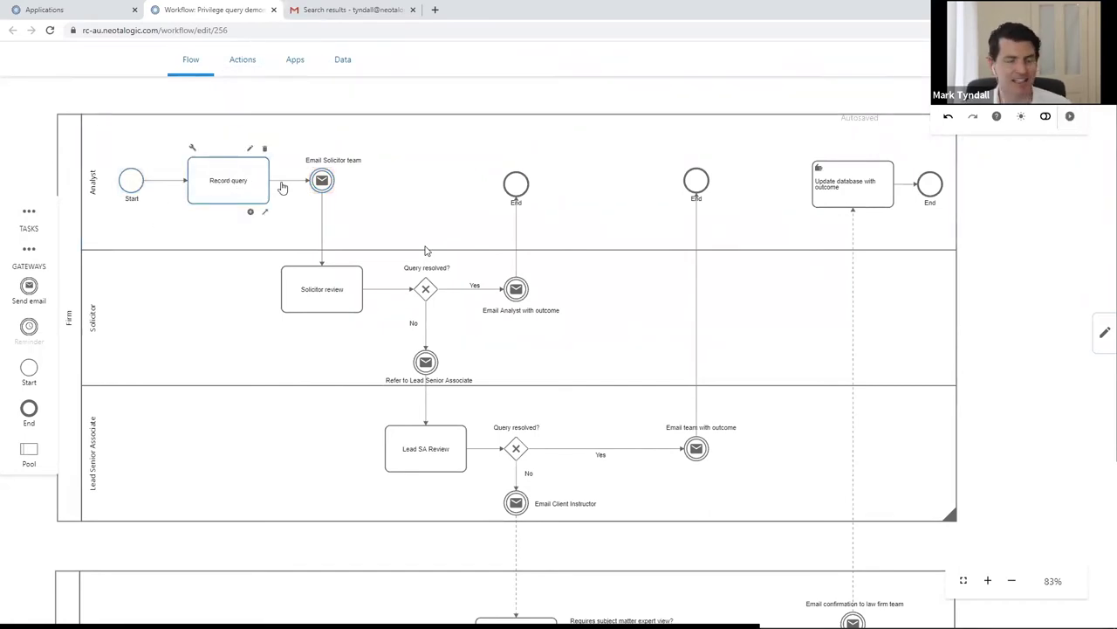
{"action": "left_click", "coordinate": [323, 185]}
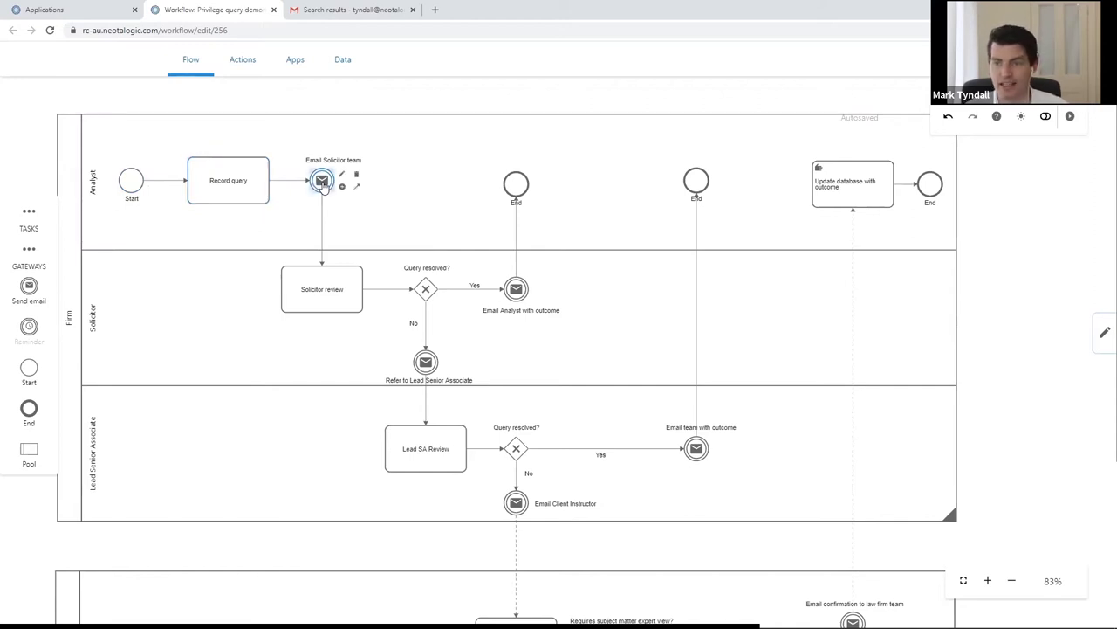
{"action": "left_click", "coordinate": [293, 218]}
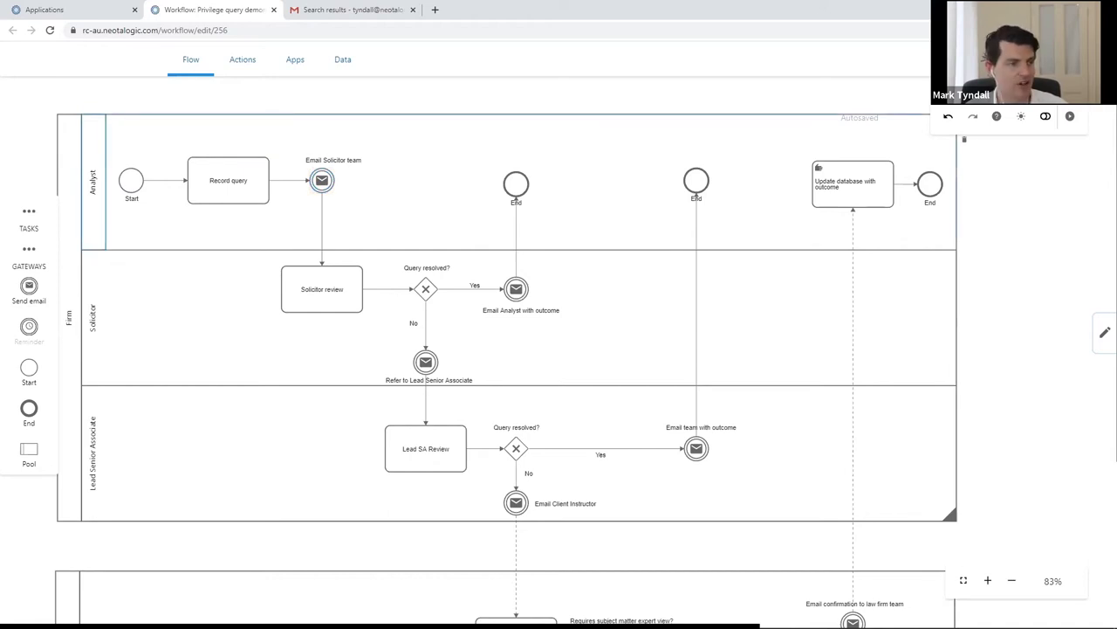
{"action": "left_click_drag", "start_coordinate": [61, 281], "coordinate": [89, 281]}
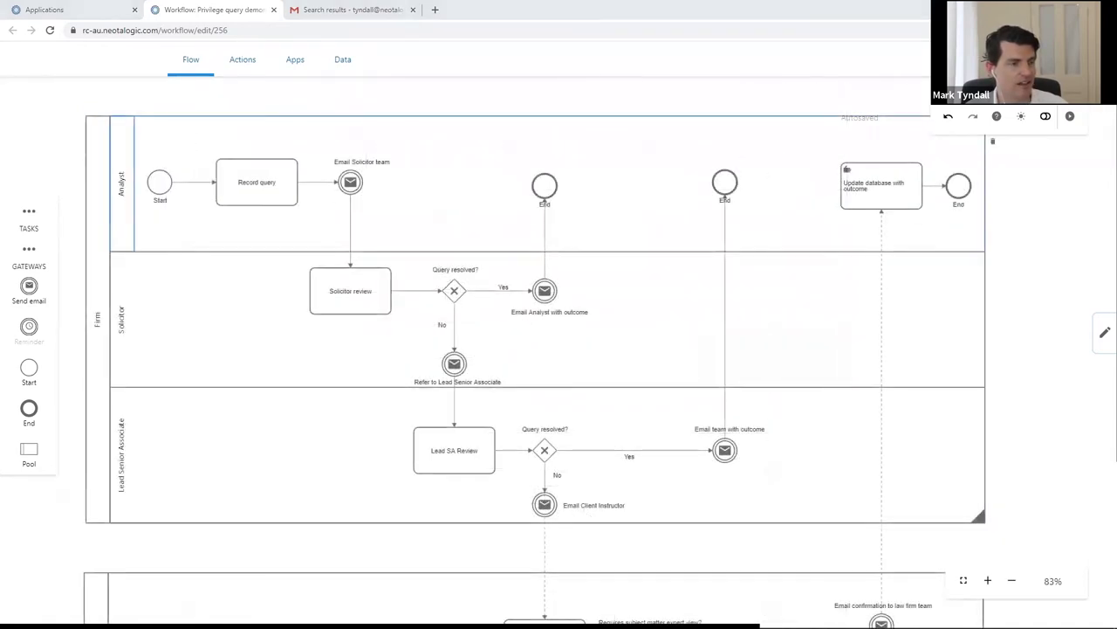
{"action": "left_click", "coordinate": [287, 184]}
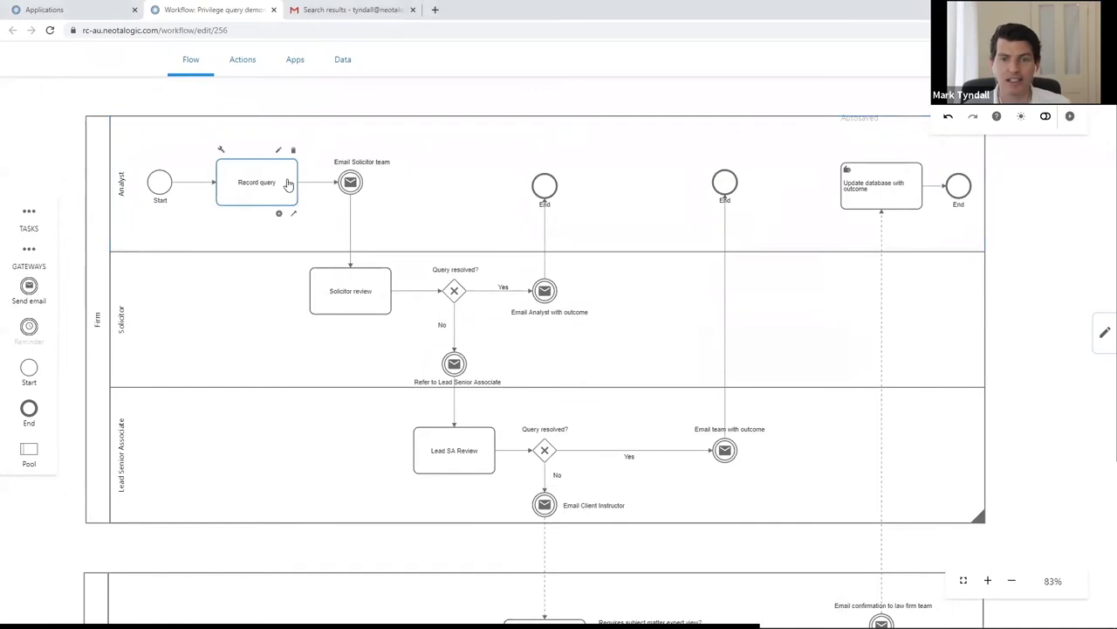
{"action": "left_click", "coordinate": [351, 185]}
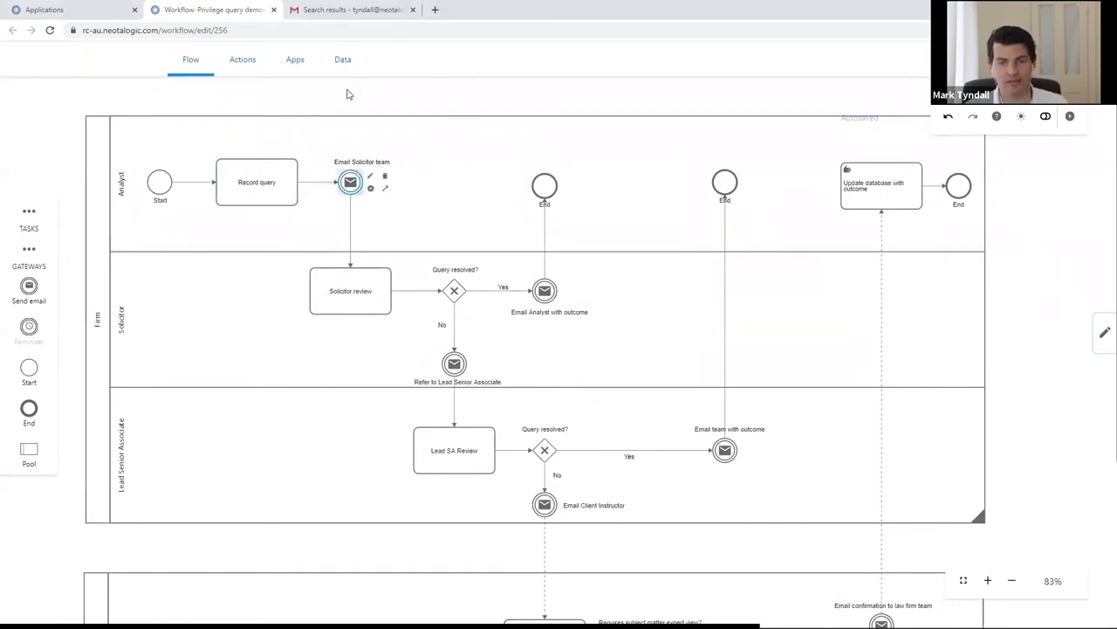
Open the 'Query for your review' email and read its document reference number.
{"action": "left_click", "coordinate": [338, 10]}
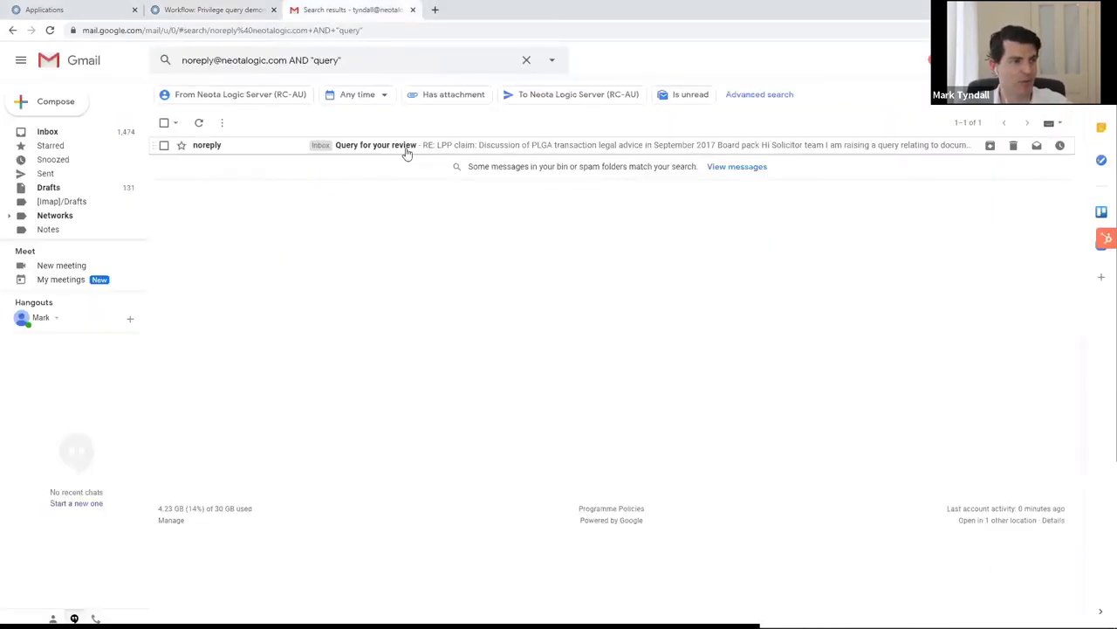
{"action": "left_click", "coordinate": [377, 154]}
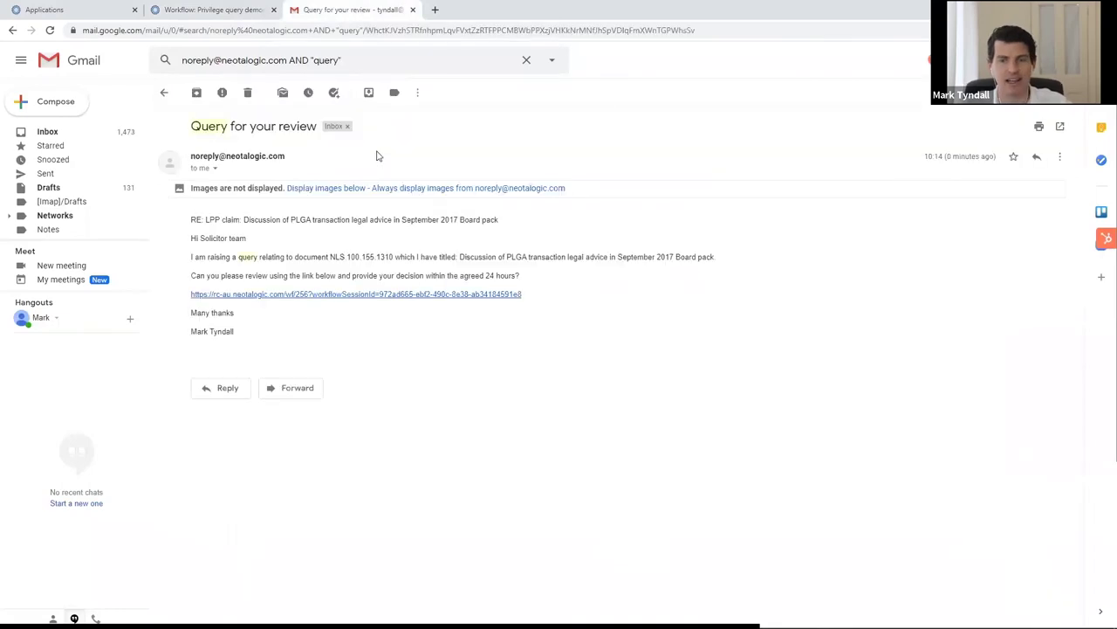
{"action": "left_click_drag", "start_coordinate": [243, 220], "coordinate": [369, 259]}
{"action": "double_click", "coordinate": [369, 257]}
{"action": "left_click", "coordinate": [399, 255]}
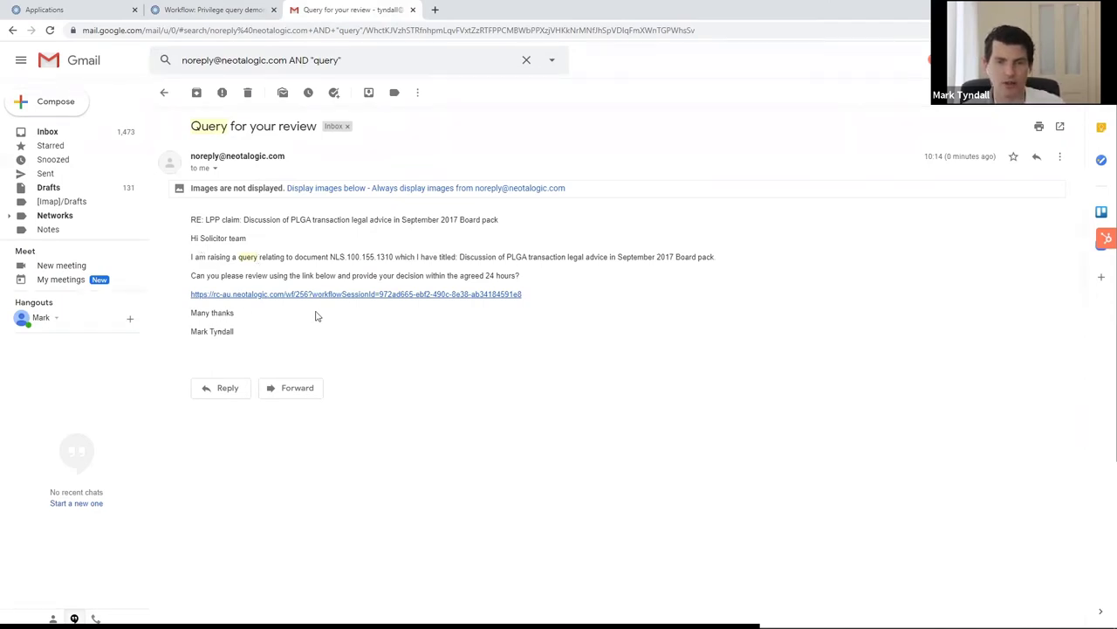
Compare it with the Email Solicitor team email settings, then return to the email.
{"action": "left_click", "coordinate": [199, 10]}
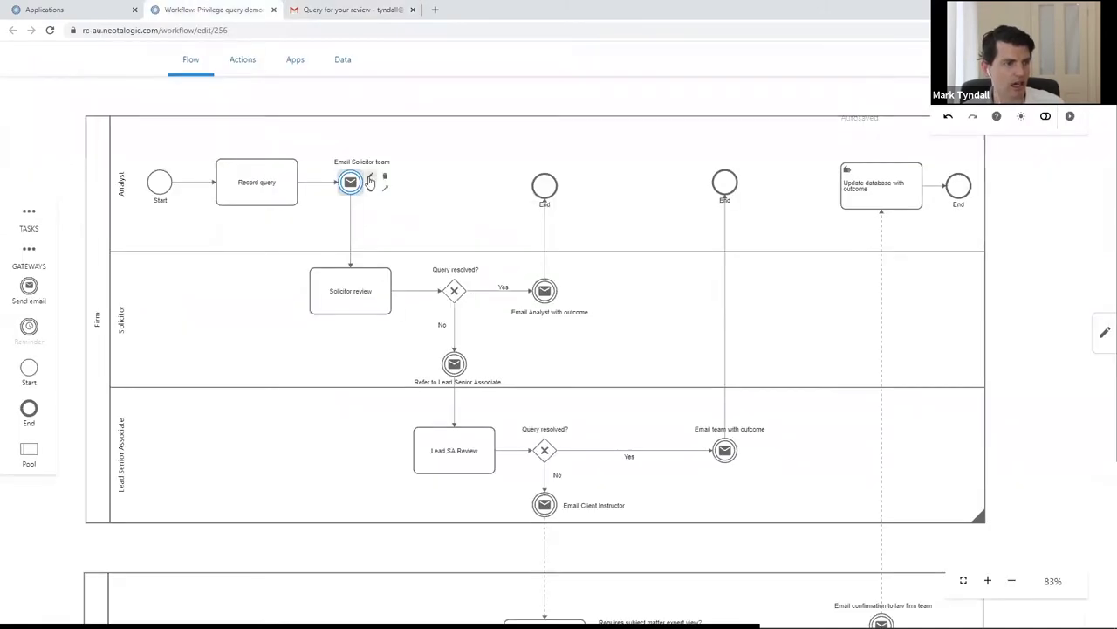
{"action": "left_click", "coordinate": [370, 181]}
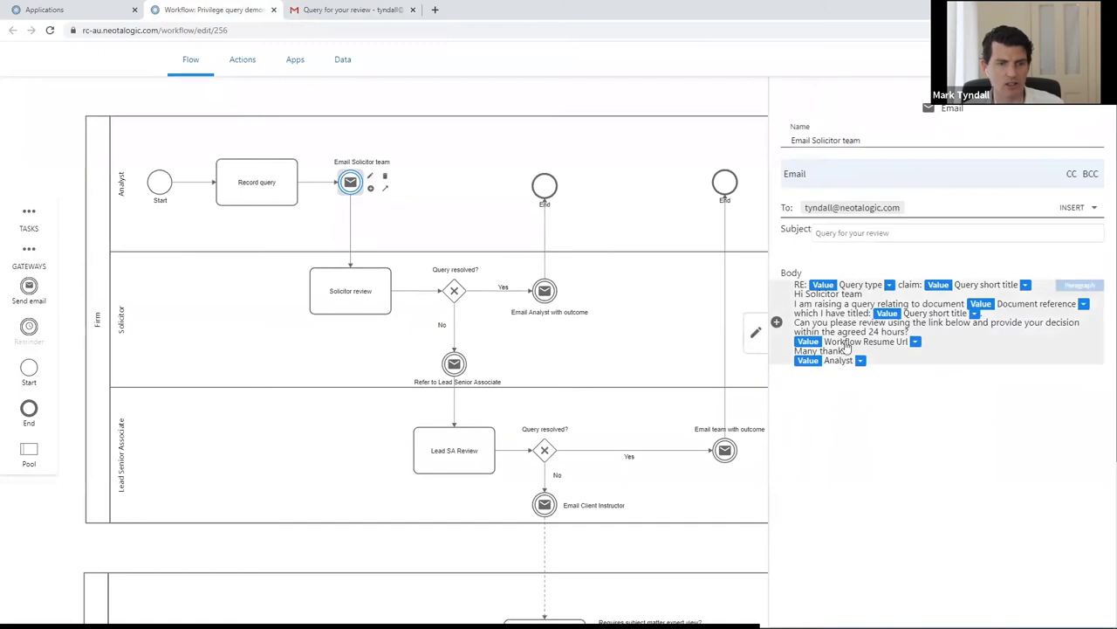
{"action": "left_click", "coordinate": [758, 335]}
{"action": "key", "text": "ctrl+Tab"}
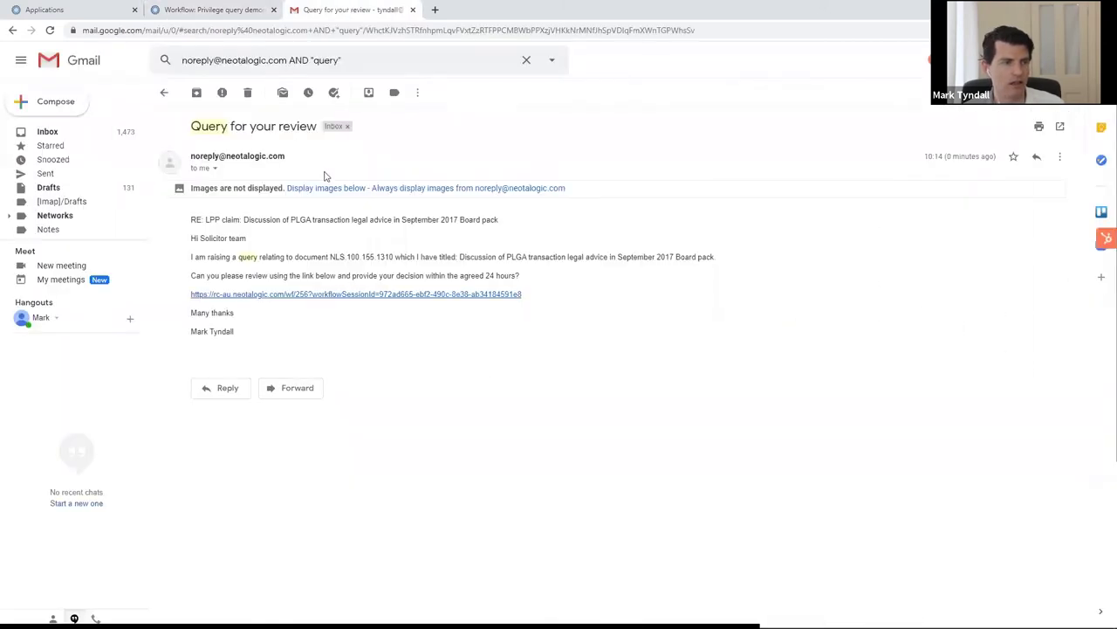
Follow the email's workflow link and view the referenced board pack document.
{"action": "left_click", "coordinate": [296, 295]}
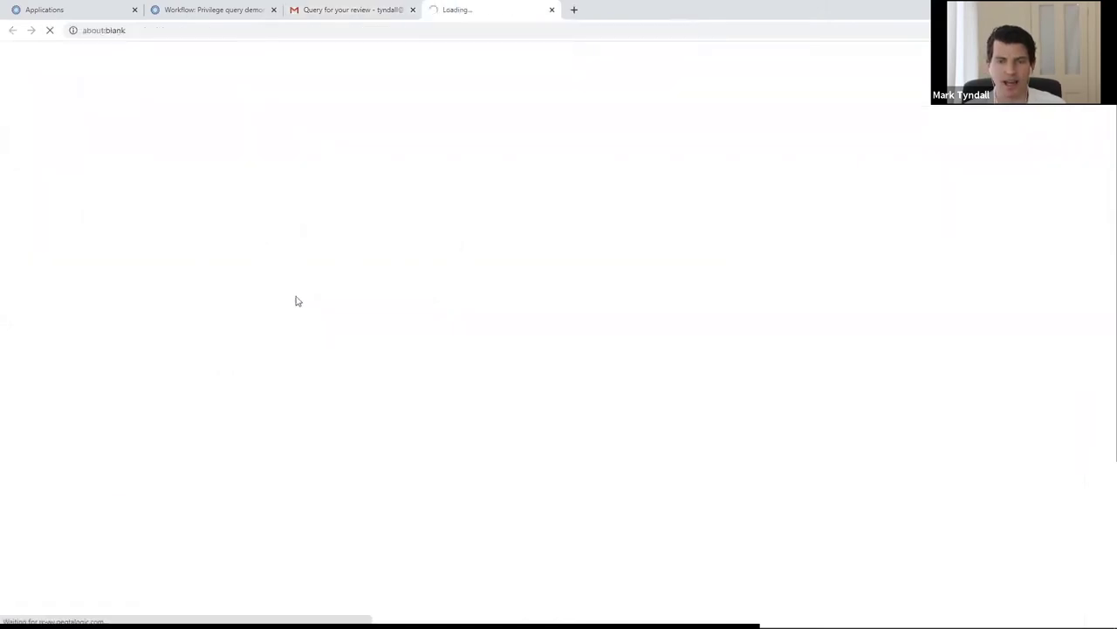
{"action": "scroll", "coordinate": [295, 296], "scroll_direction": "down", "scroll_amount": 3}
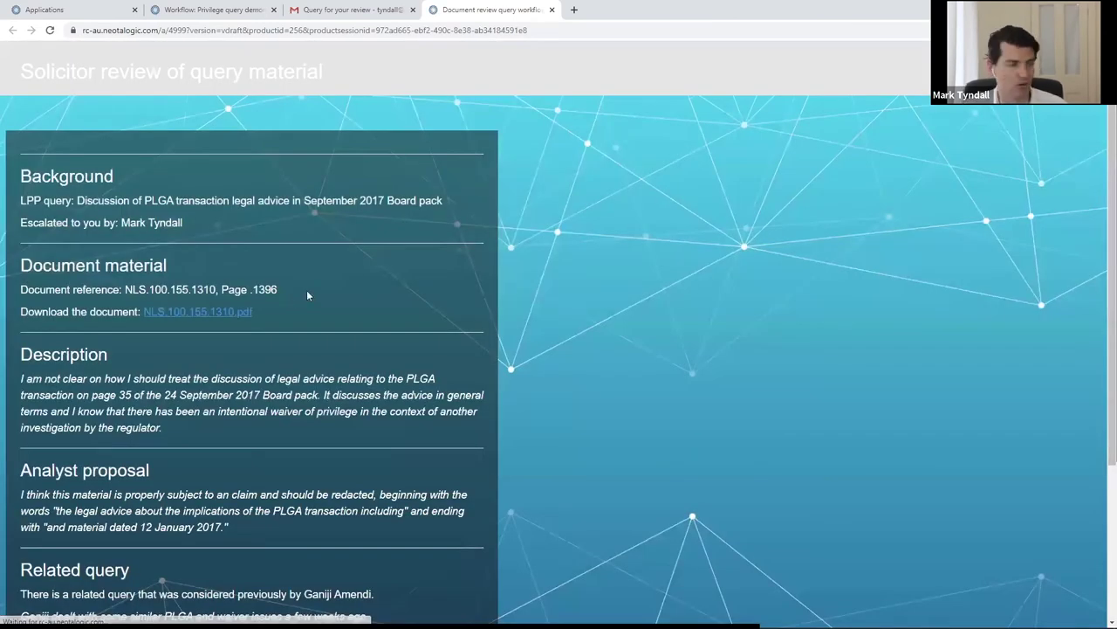
{"action": "left_click", "coordinate": [199, 312]}
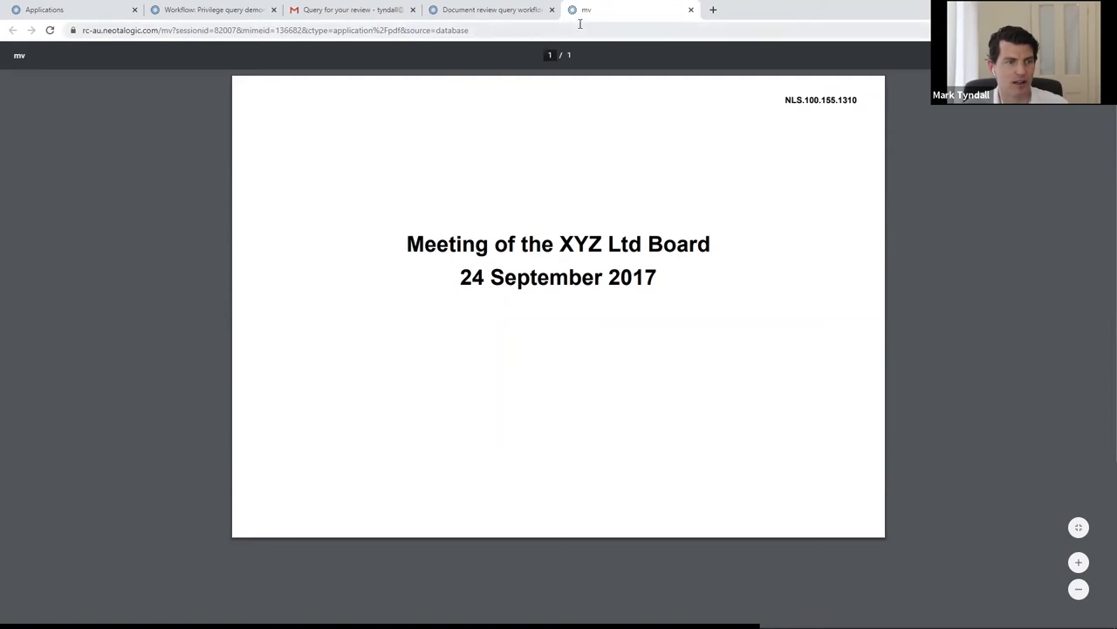
{"action": "left_click", "coordinate": [512, 11]}
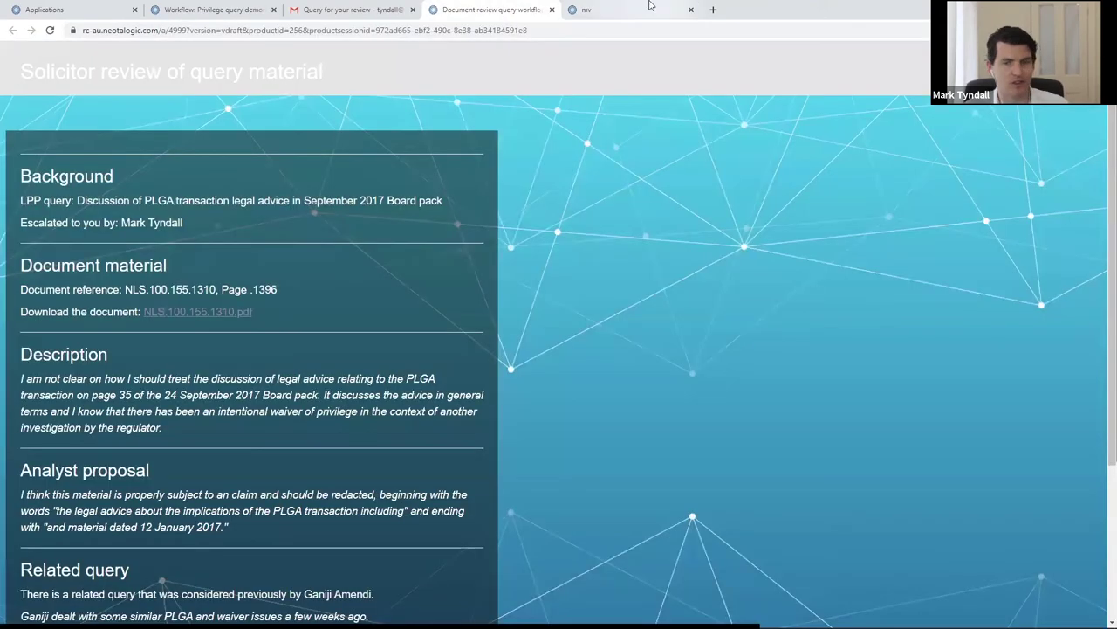
{"action": "left_click", "coordinate": [691, 10]}
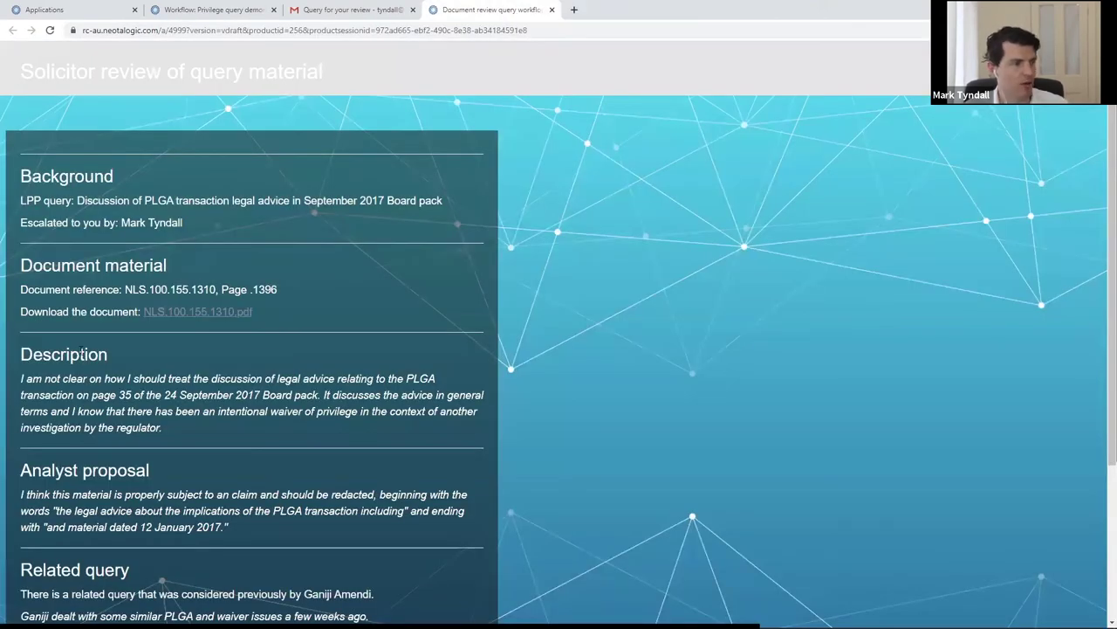
Answer No to agreeing with the analyst and to confidence, check the referral note, and submit.
{"action": "scroll", "coordinate": [82, 352], "scroll_direction": "down", "scroll_amount": 1}
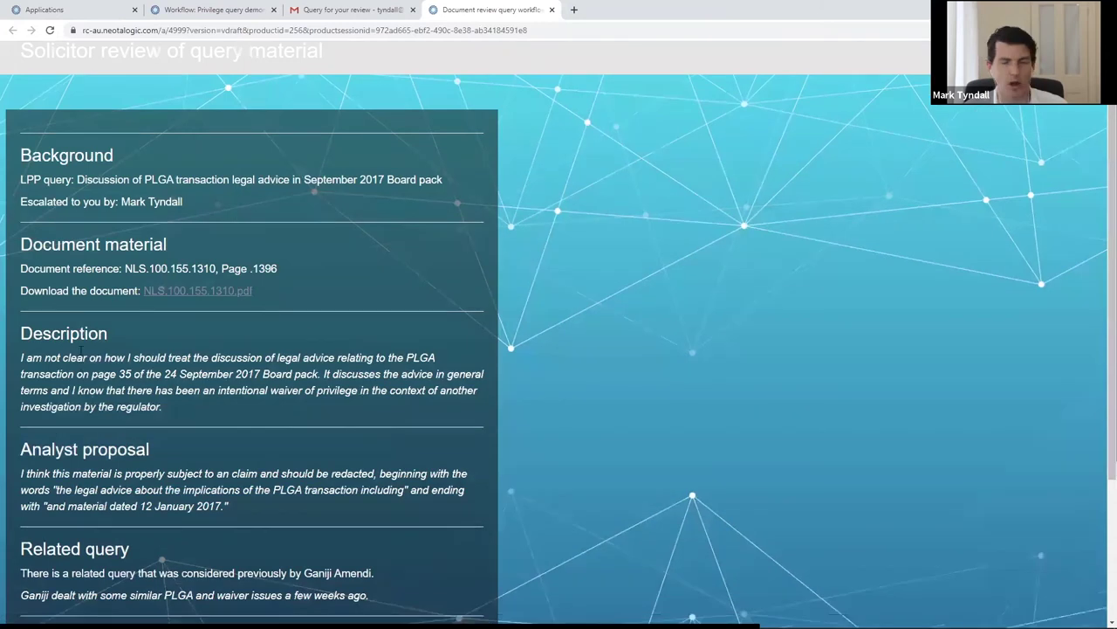
{"action": "scroll", "coordinate": [81, 351], "scroll_direction": "down", "scroll_amount": 2}
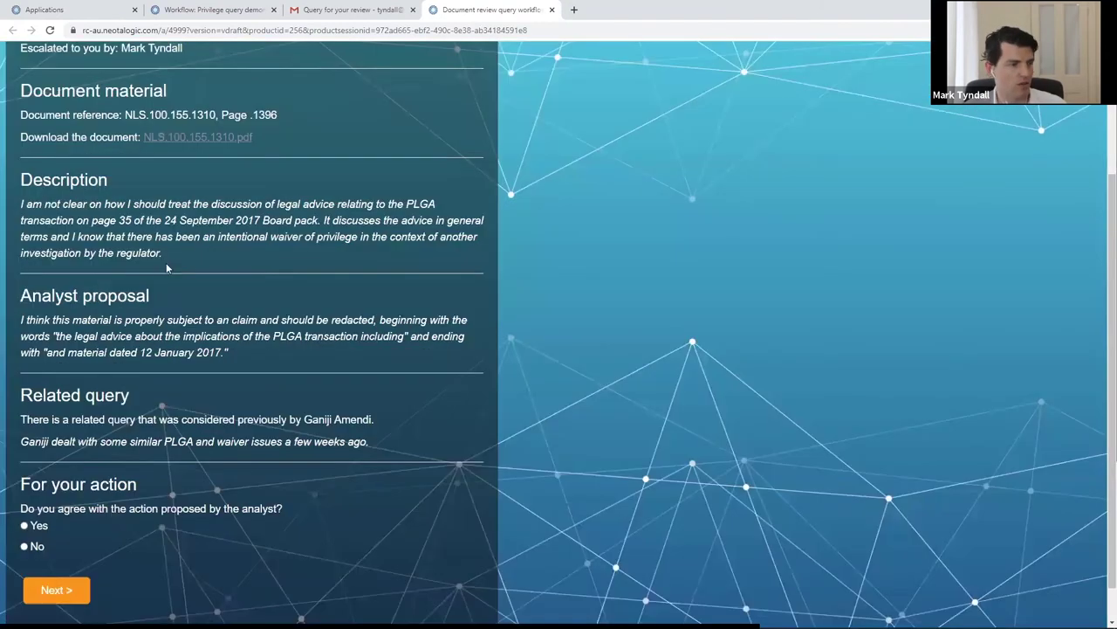
{"action": "left_click_drag", "start_coordinate": [19, 291], "coordinate": [228, 353]}
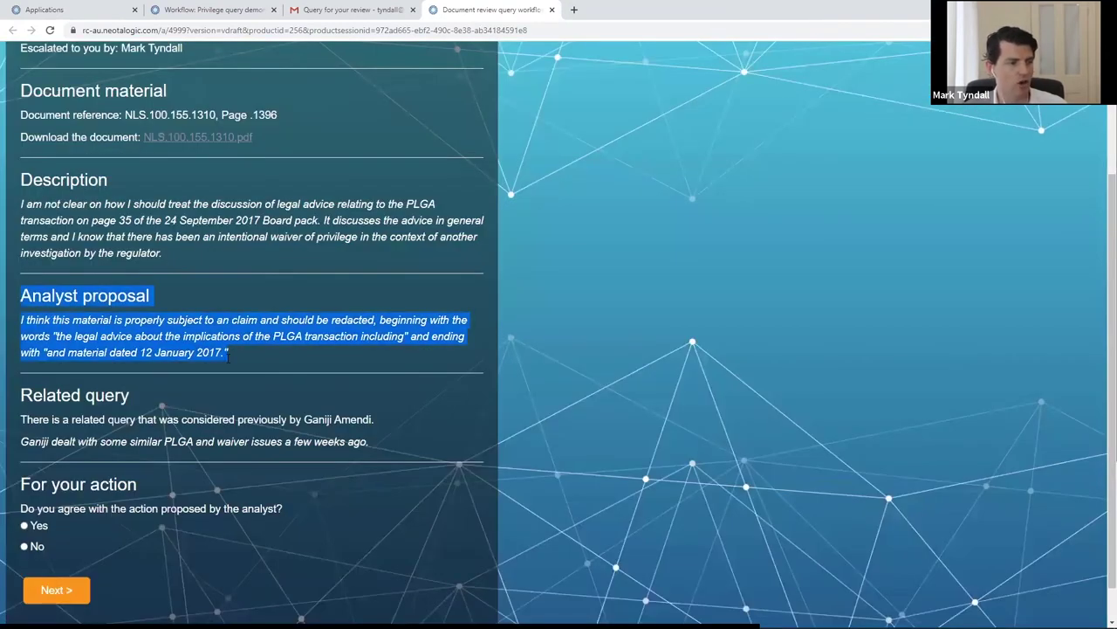
{"action": "scroll", "coordinate": [228, 354], "scroll_direction": "down", "scroll_amount": 1}
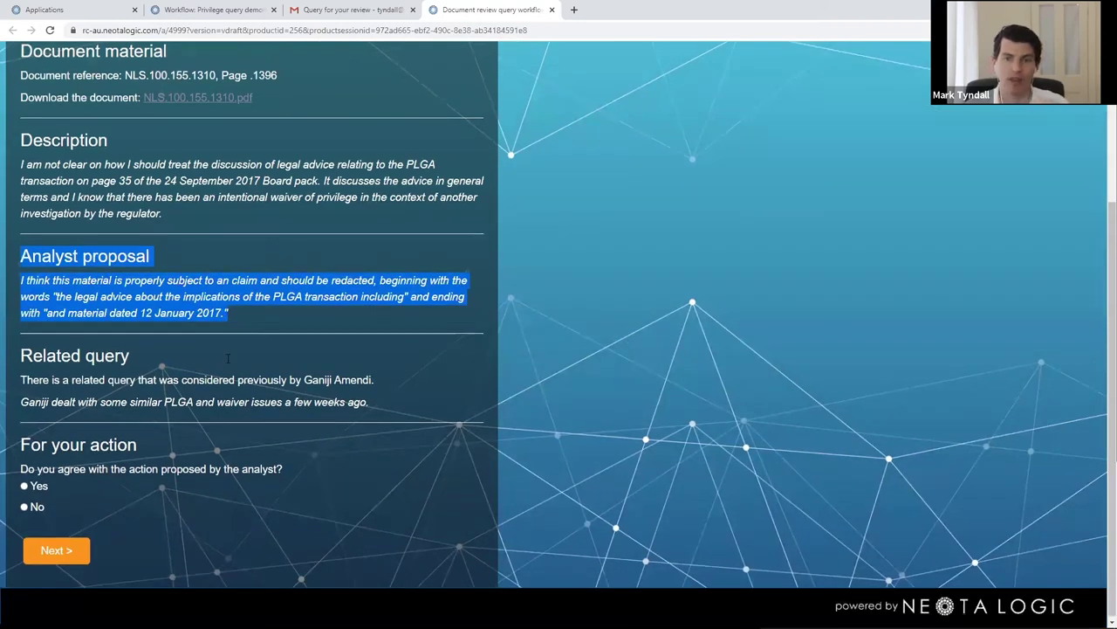
{"action": "scroll", "coordinate": [228, 358], "scroll_direction": "down", "scroll_amount": 1}
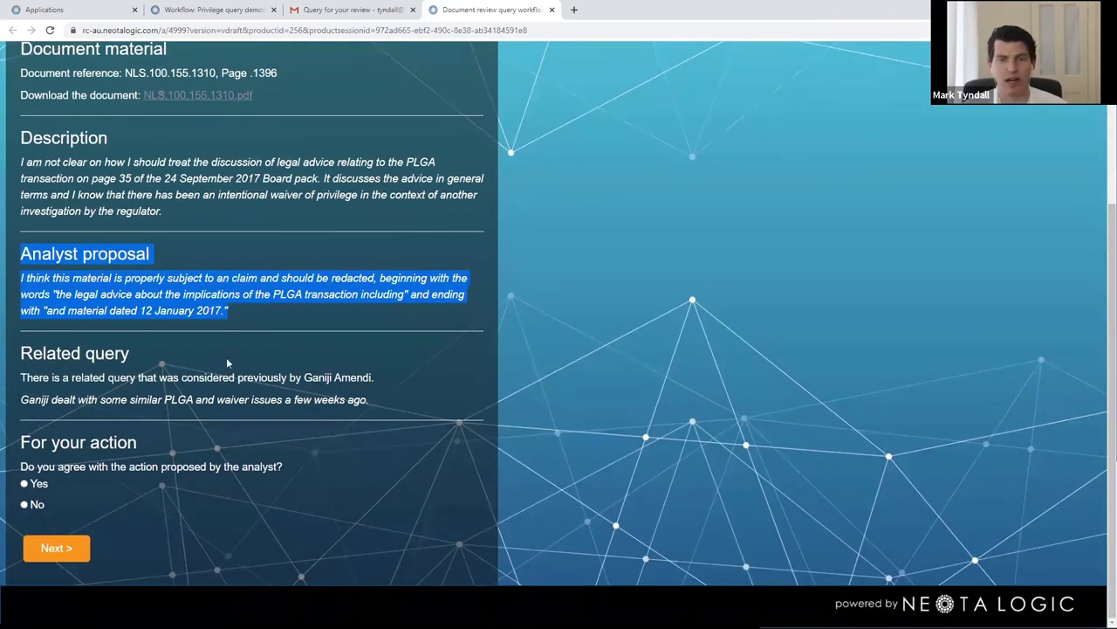
{"action": "left_click", "coordinate": [226, 357]}
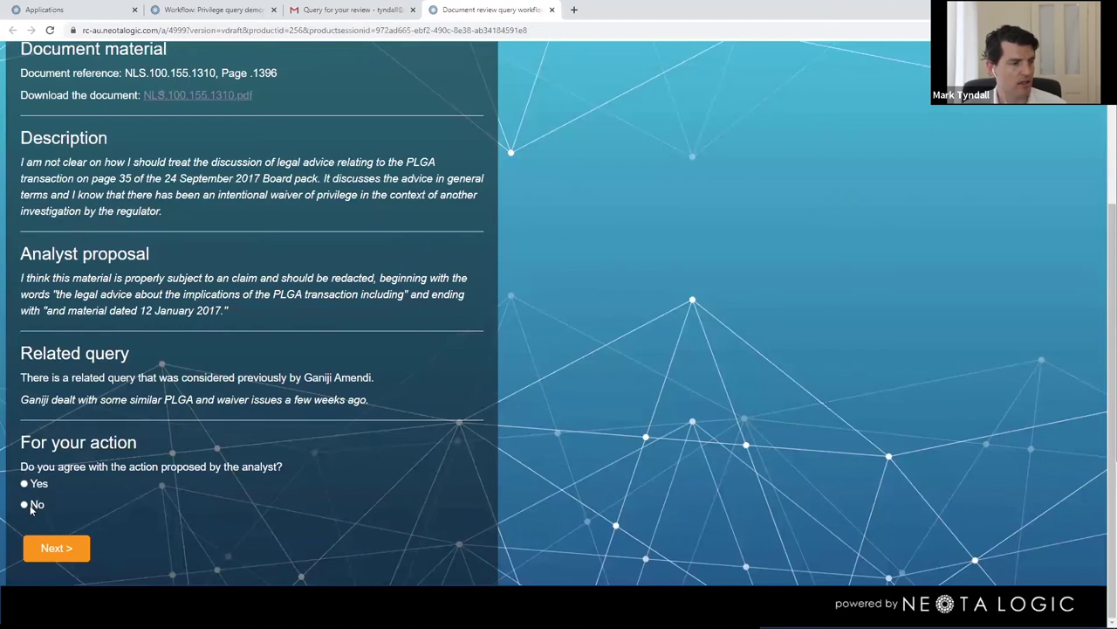
{"action": "left_click", "coordinate": [27, 505]}
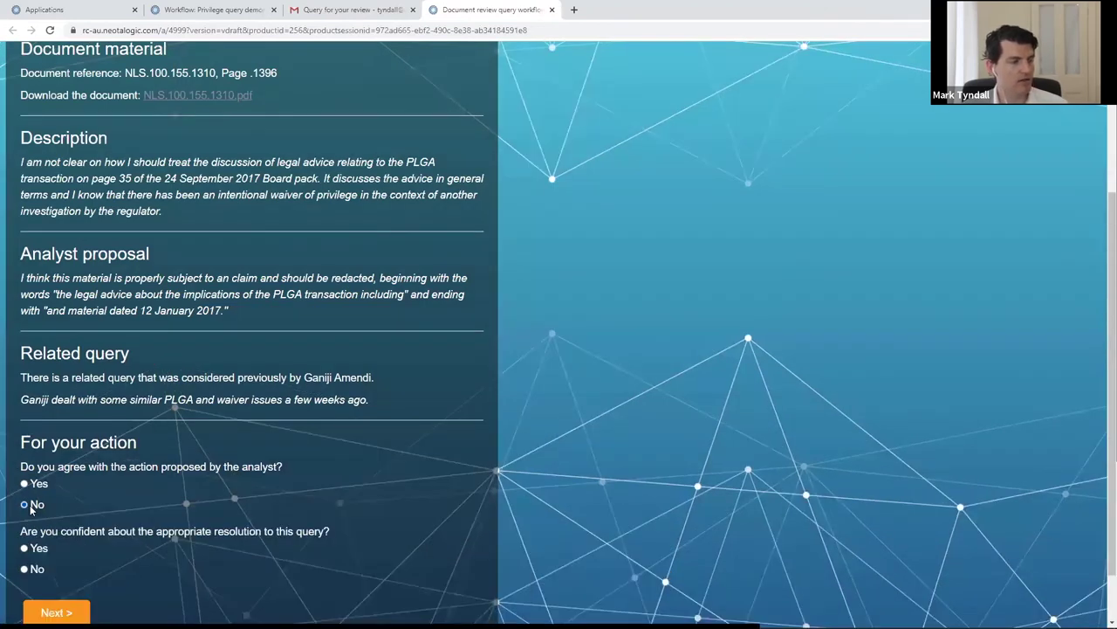
{"action": "scroll", "coordinate": [35, 500], "scroll_direction": "down", "scroll_amount": 2}
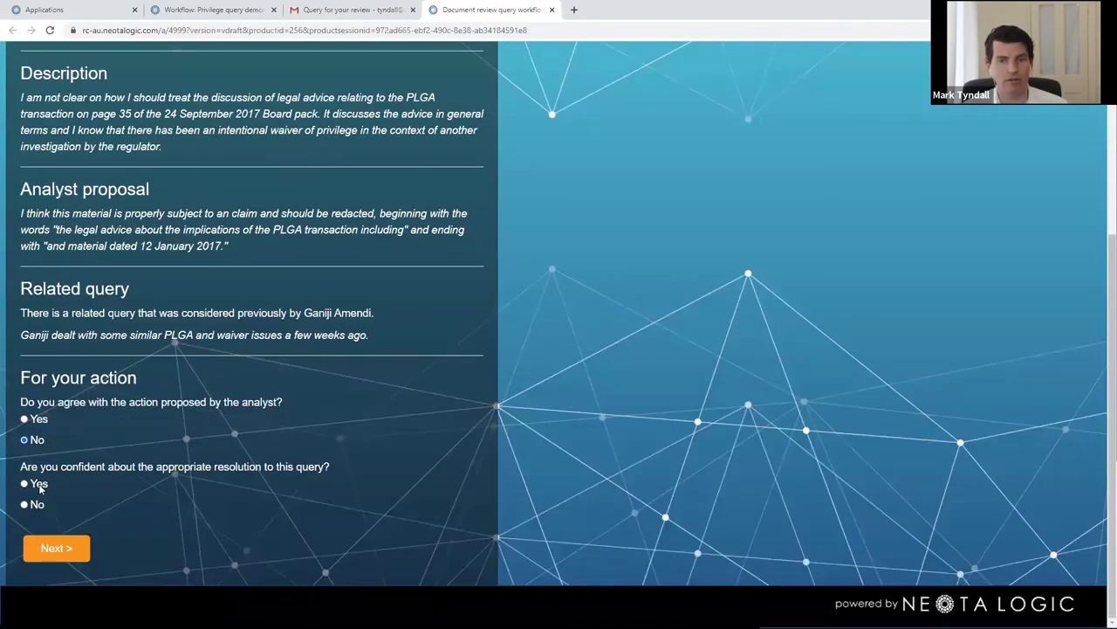
{"action": "left_click", "coordinate": [35, 504]}
{"action": "scroll", "coordinate": [76, 472], "scroll_direction": "down", "scroll_amount": 2}
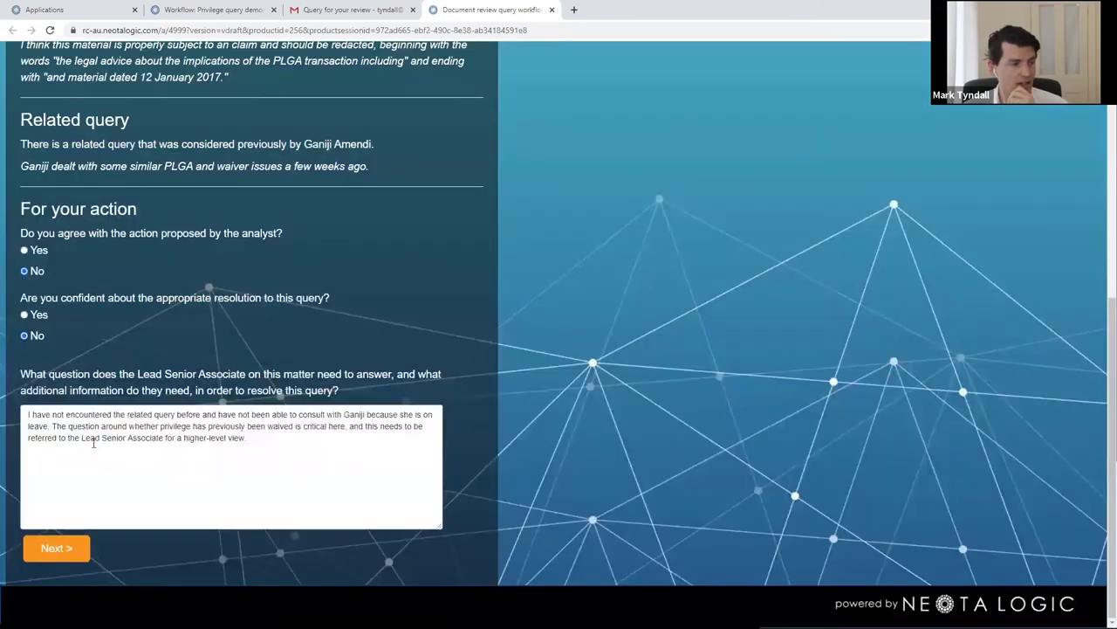
{"action": "left_click", "coordinate": [294, 437]}
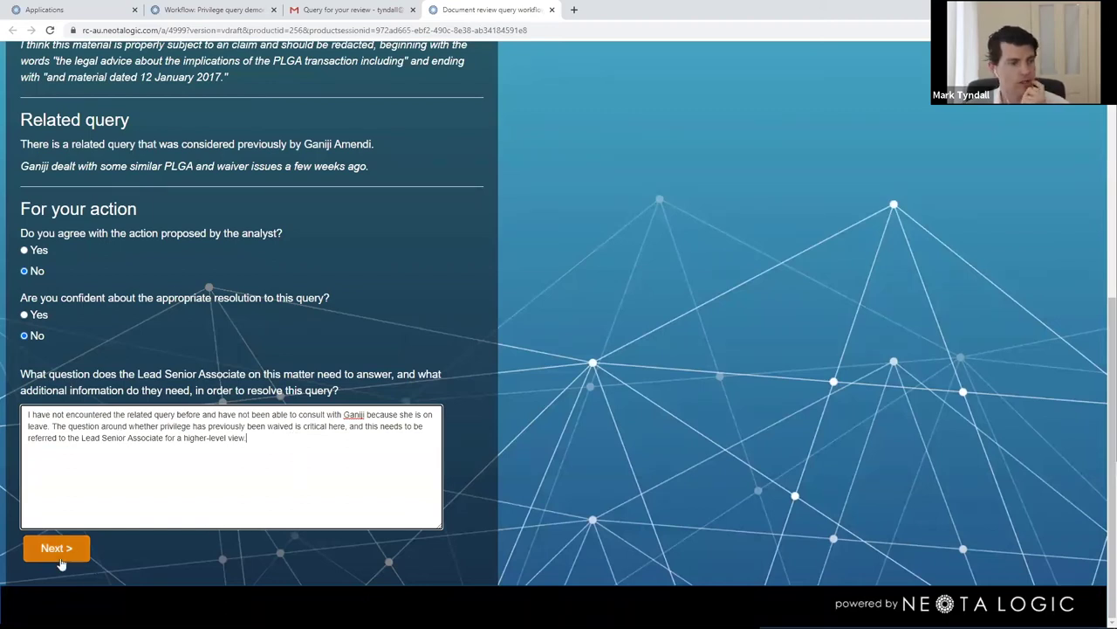
{"action": "left_click", "coordinate": [60, 560]}
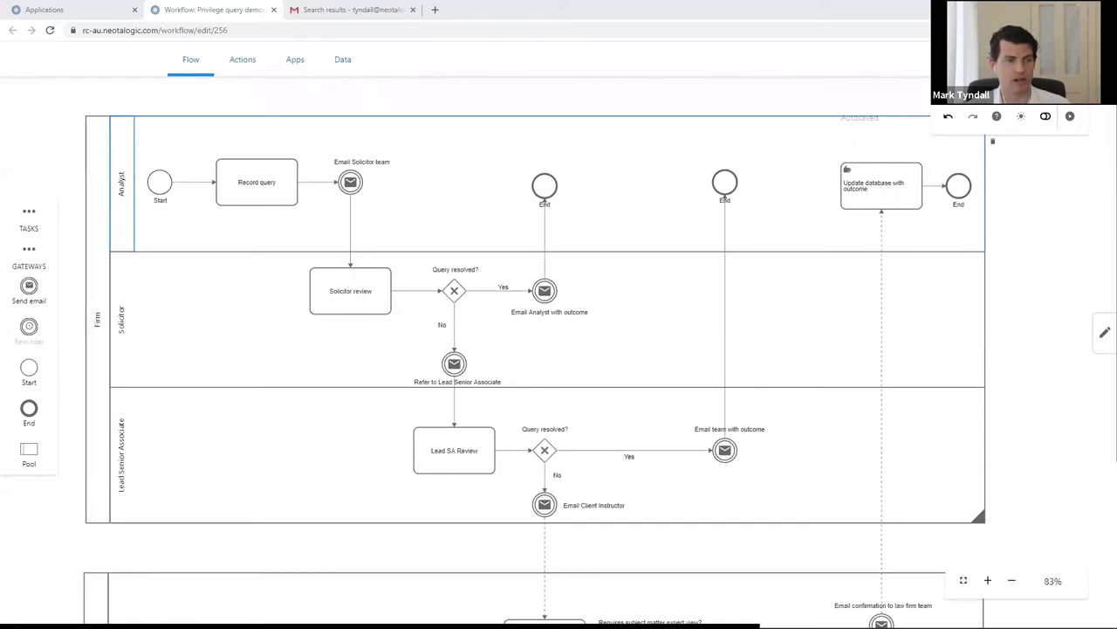
Reopen the 'Query for your review' email and check the NLS.100.155.1310 reference.
{"action": "left_click", "coordinate": [286, 184]}
{"action": "left_click", "coordinate": [350, 182]}
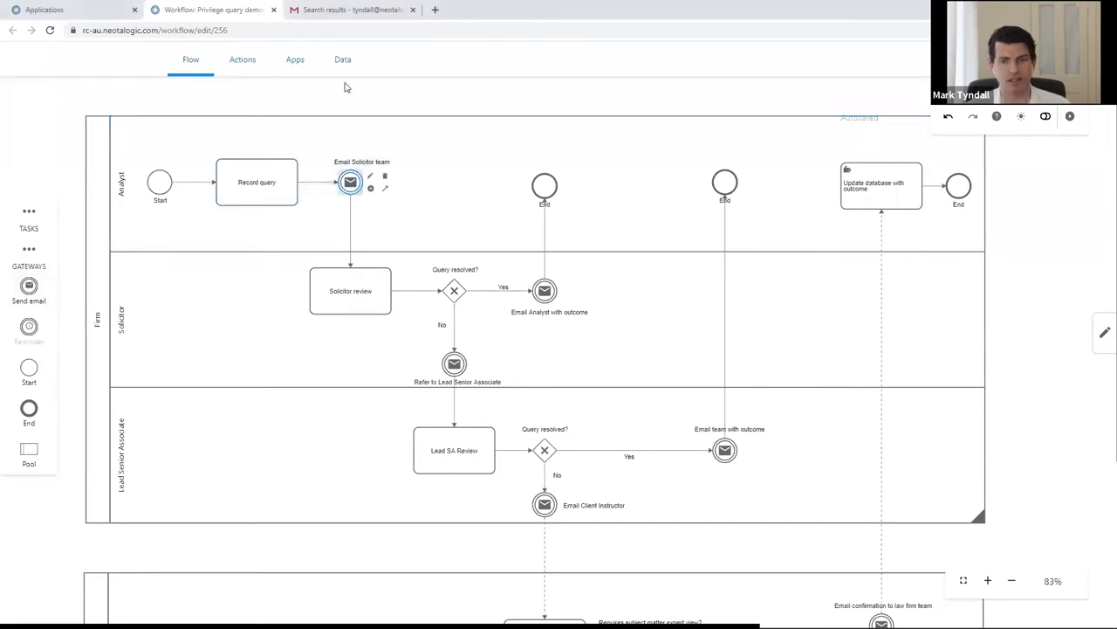
{"action": "left_click", "coordinate": [338, 11]}
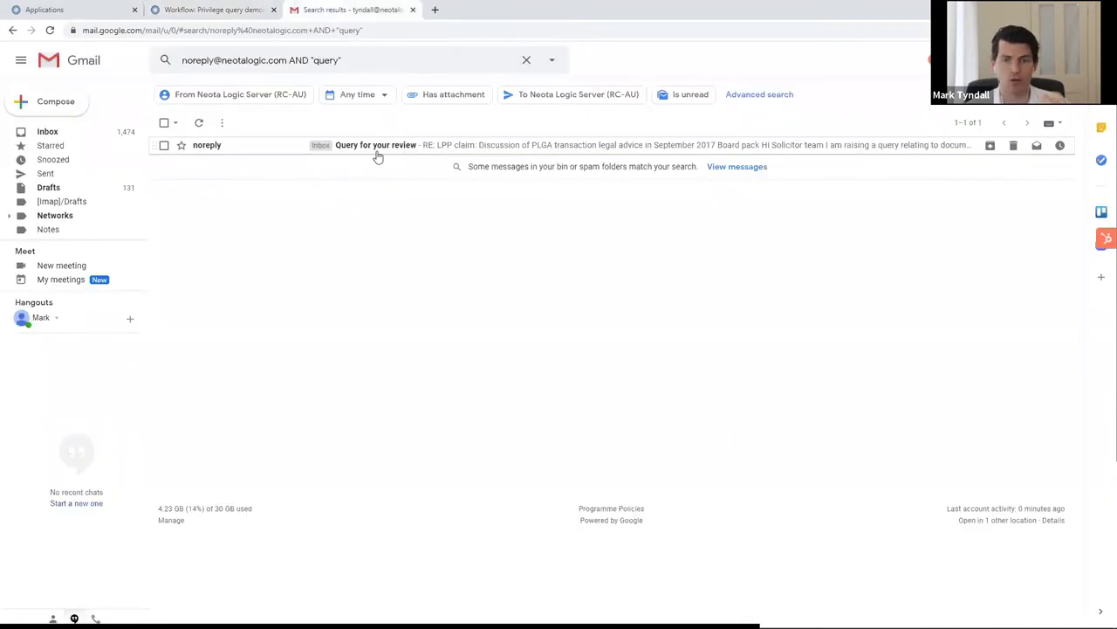
{"action": "left_click", "coordinate": [377, 155]}
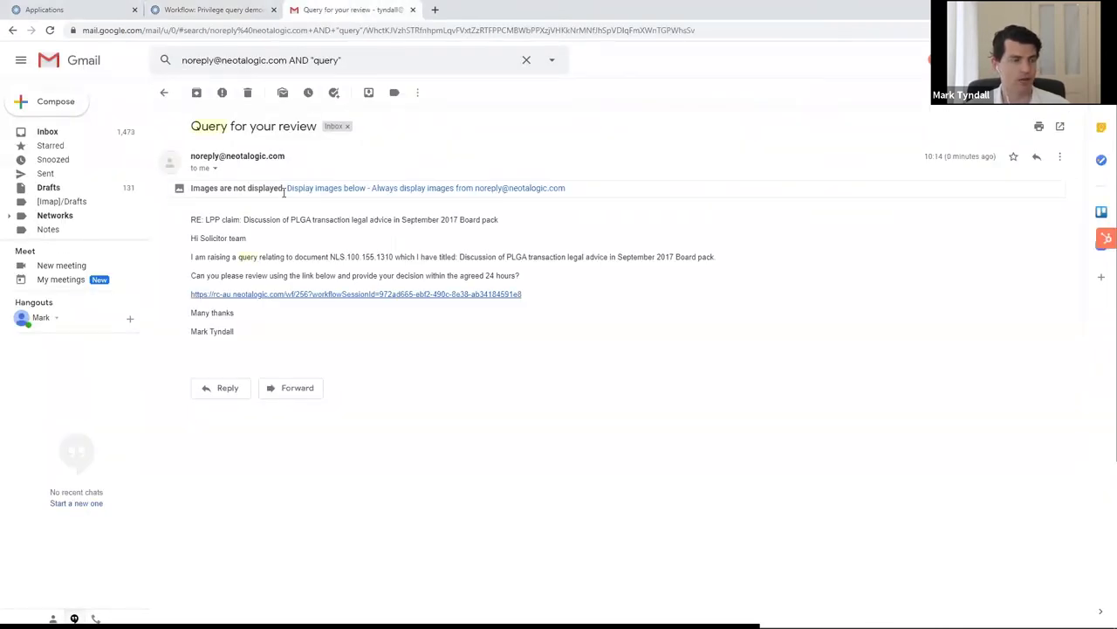
{"action": "left_click_drag", "start_coordinate": [233, 219], "coordinate": [369, 262]}
{"action": "double_click", "coordinate": [370, 257]}
{"action": "left_click", "coordinate": [405, 254]}
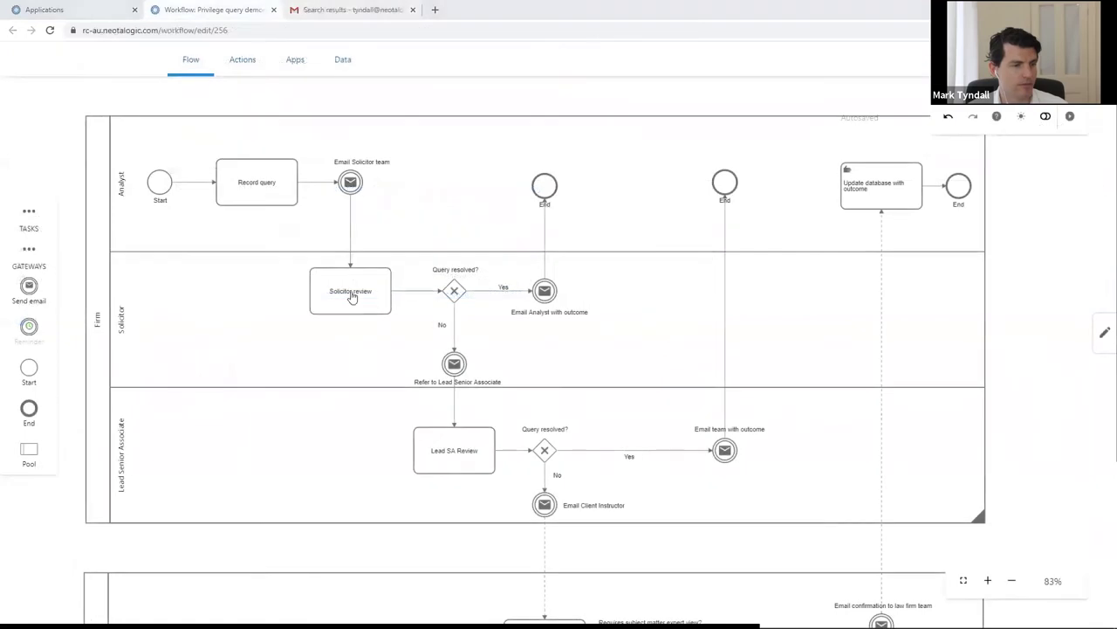
Trace Solicitor review through Query resolved? No to Refer to Lead Senior Associate.
{"action": "left_click", "coordinate": [373, 309]}
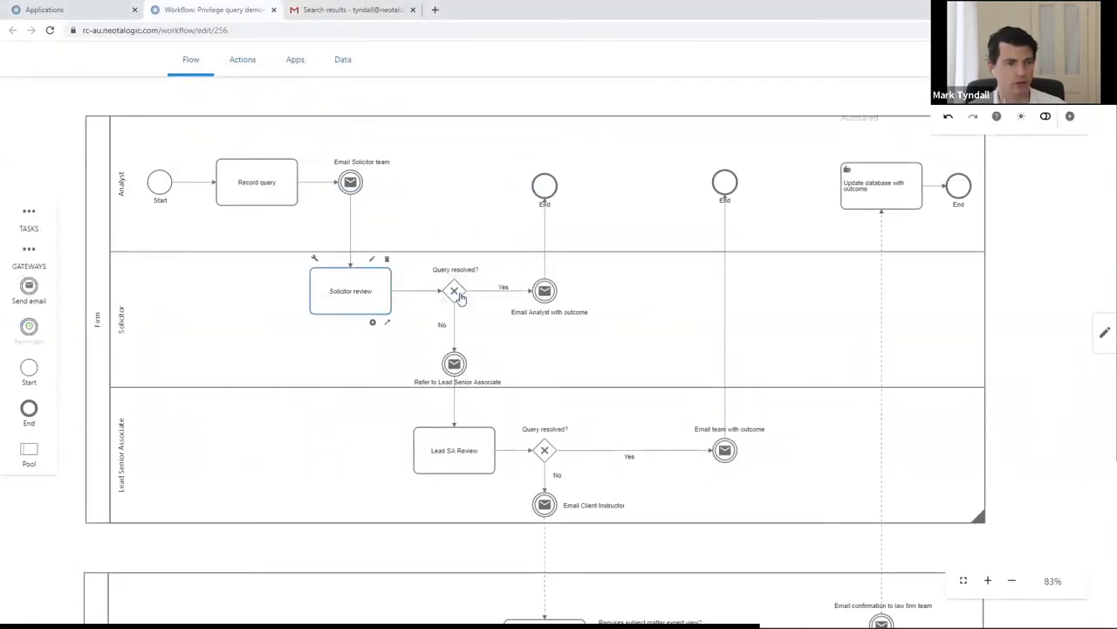
{"action": "left_click", "coordinate": [458, 294]}
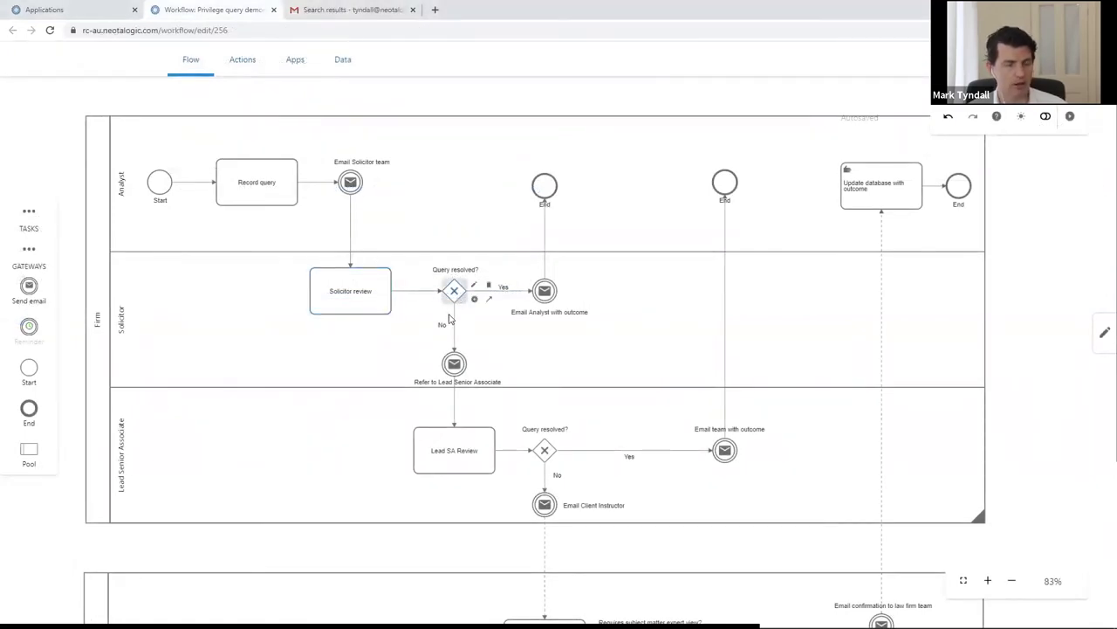
{"action": "left_click", "coordinate": [443, 330]}
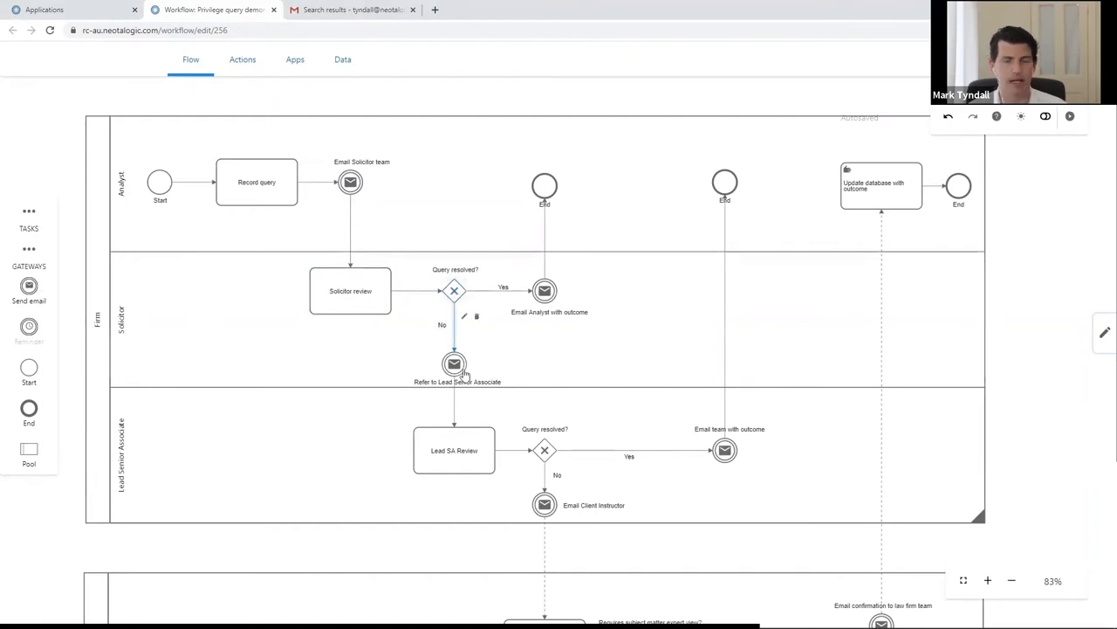
{"action": "left_click", "coordinate": [458, 368]}
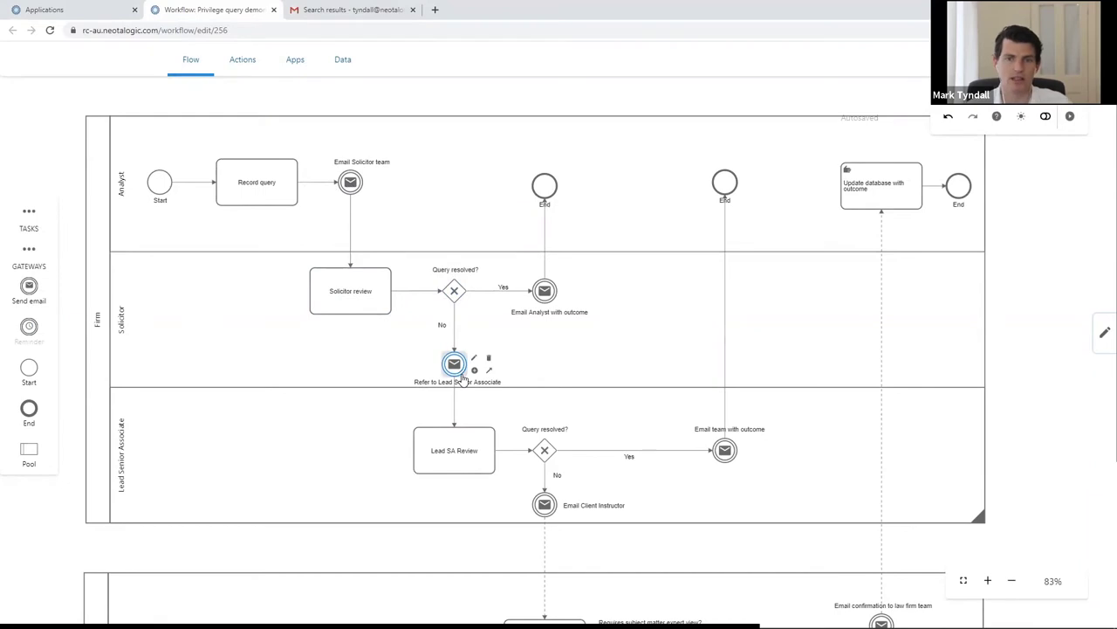
{"action": "left_click", "coordinate": [353, 9]}
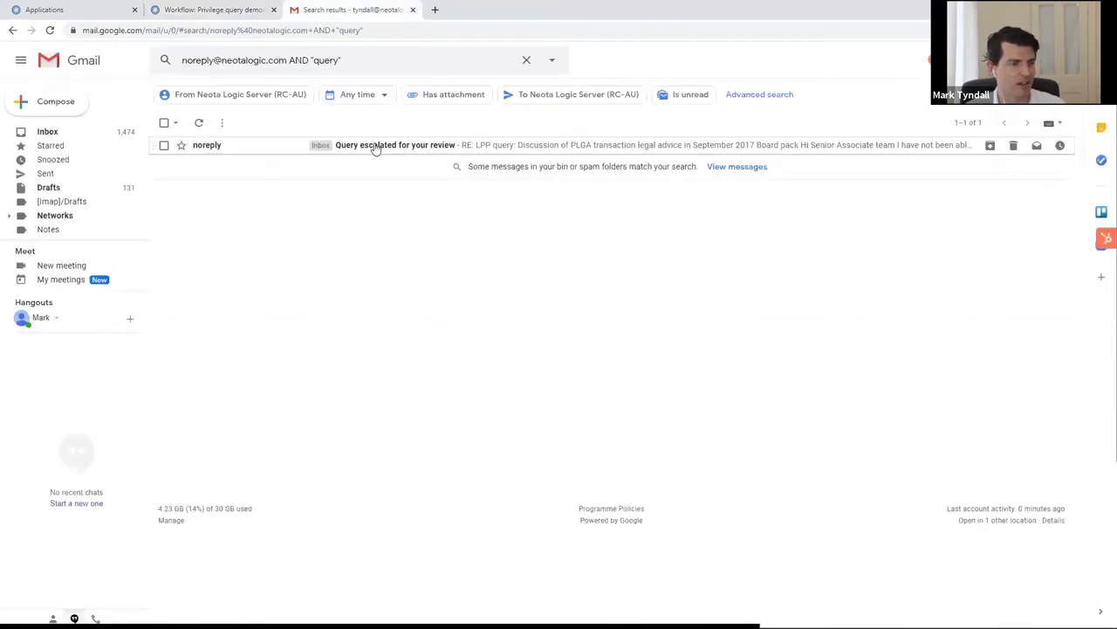
Open the 'Query escalated for your review' email, follow its link, and select Lead SA Review.
{"action": "left_click", "coordinate": [374, 146]}
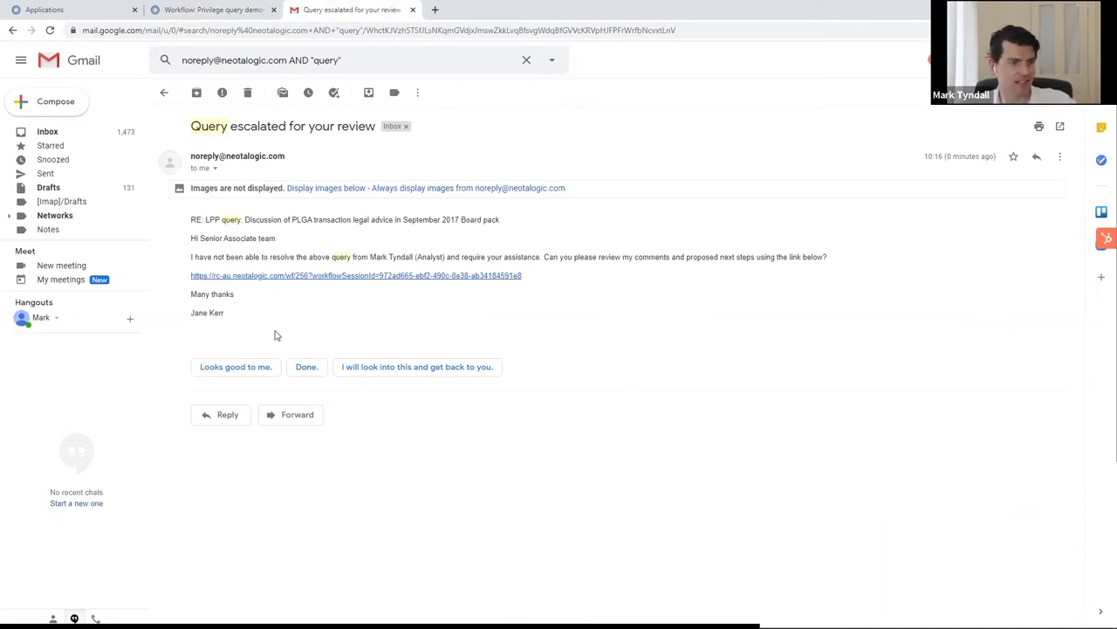
{"action": "left_click_drag", "start_coordinate": [224, 316], "coordinate": [194, 319]}
{"action": "left_click", "coordinate": [194, 323]}
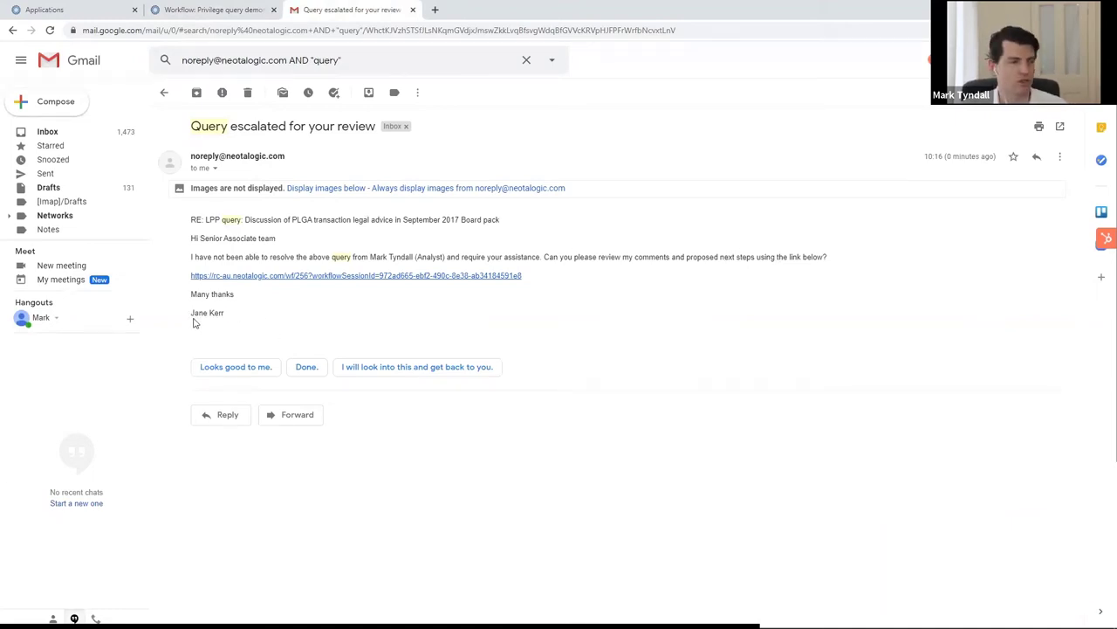
{"action": "left_click", "coordinate": [305, 277]}
{"action": "left_click", "coordinate": [218, 9]}
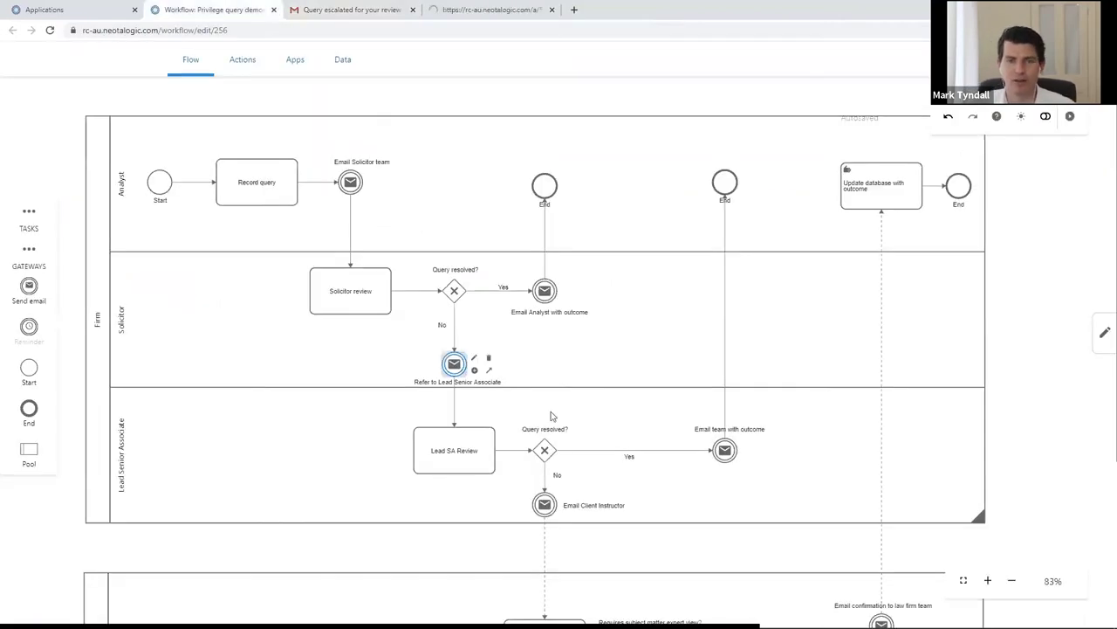
{"action": "left_click", "coordinate": [443, 460]}
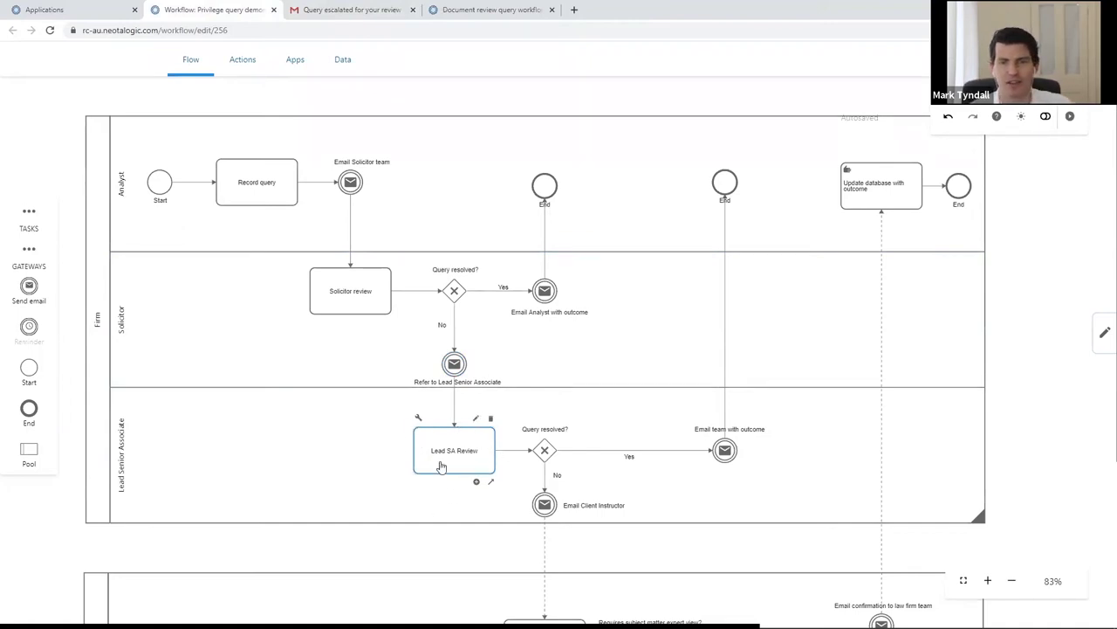
Check the board pack PDF and the solicitor's comments, then answer No to the proposed next steps.
{"action": "left_click", "coordinate": [489, 9]}
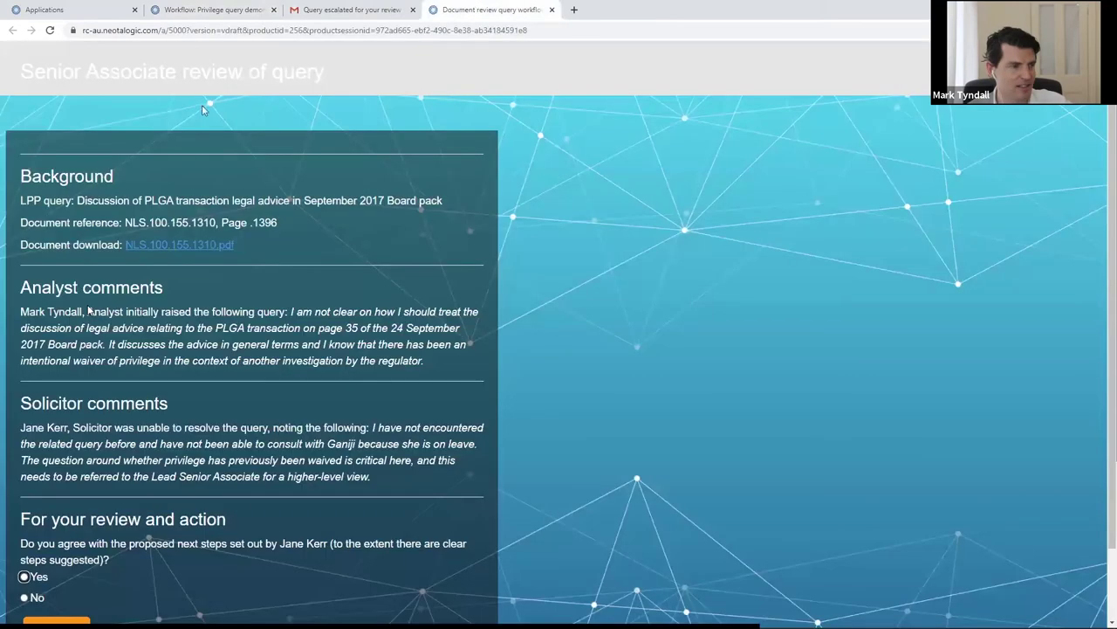
{"action": "scroll", "coordinate": [115, 172], "scroll_direction": "down", "scroll_amount": 1}
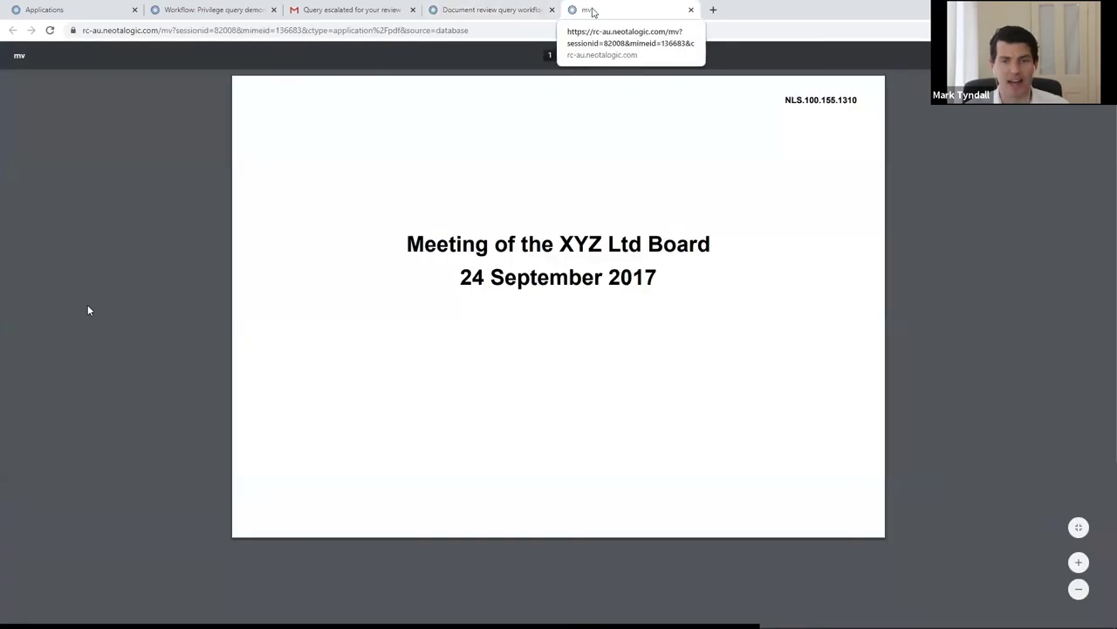
{"action": "left_click", "coordinate": [690, 10]}
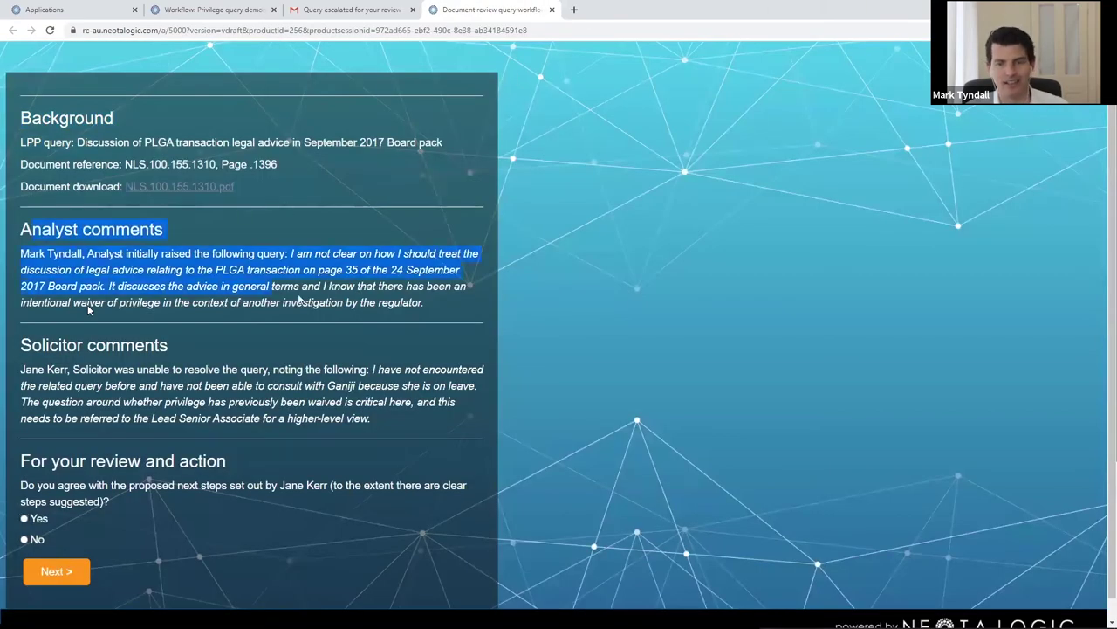
{"action": "scroll", "coordinate": [88, 309], "scroll_direction": "down", "scroll_amount": 1}
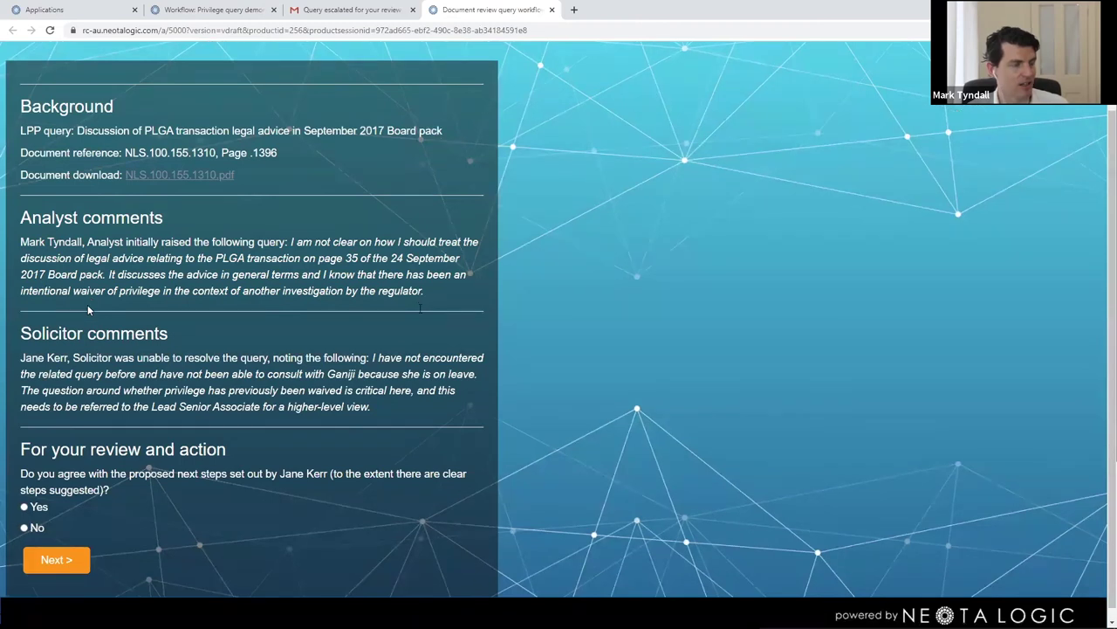
{"action": "scroll", "coordinate": [420, 307], "scroll_direction": "down", "scroll_amount": 1}
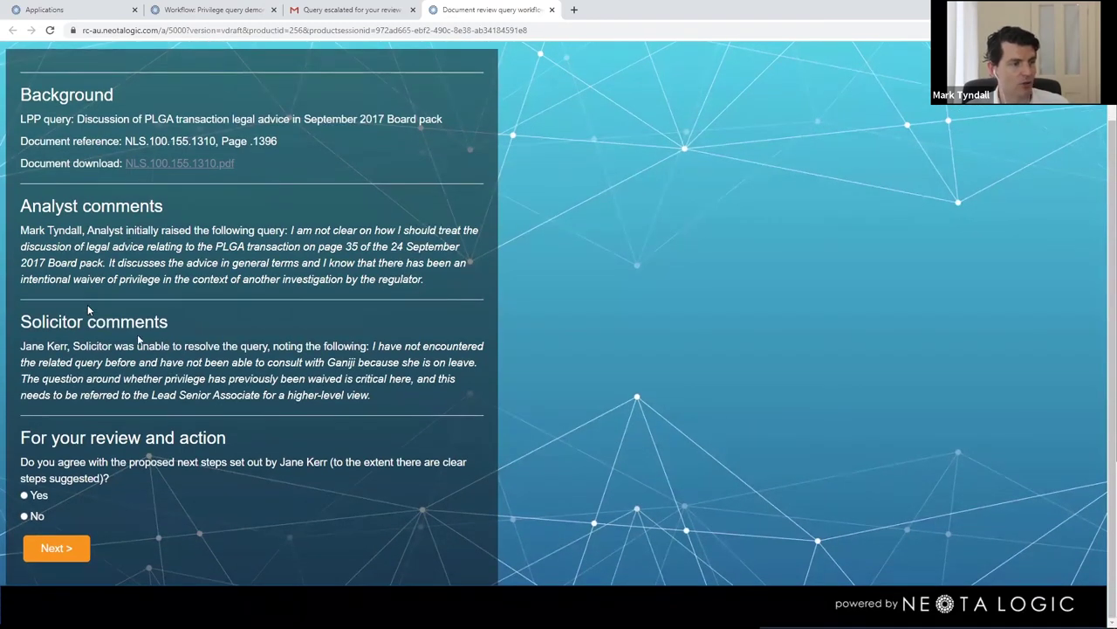
{"action": "left_click_drag", "start_coordinate": [393, 397], "coordinate": [87, 310]}
{"action": "left_click", "coordinate": [87, 309]}
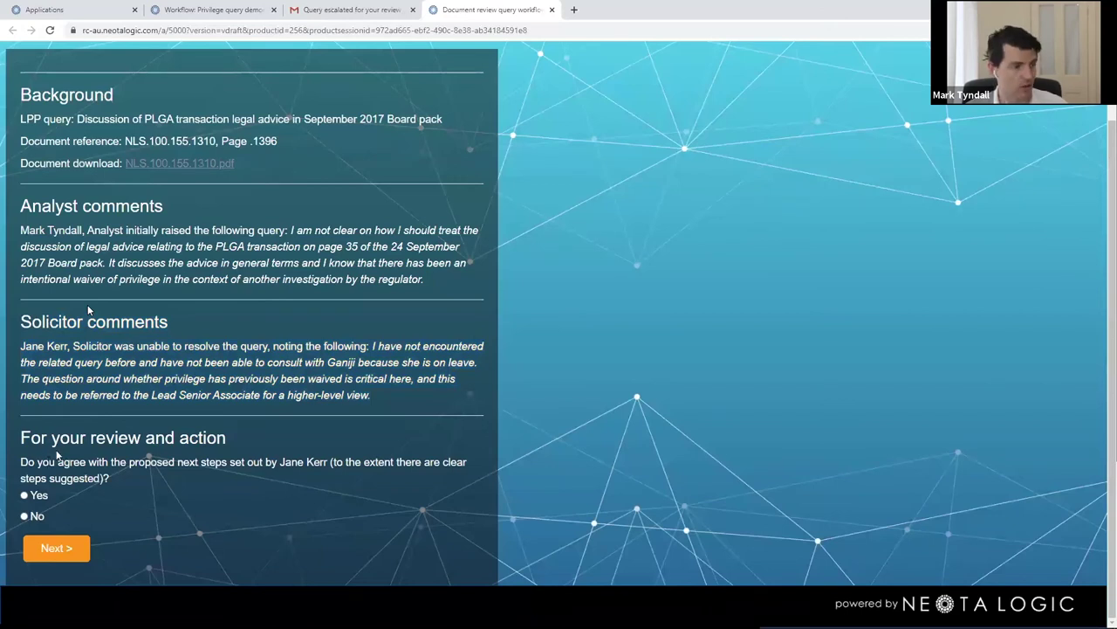
{"action": "left_click", "coordinate": [26, 516]}
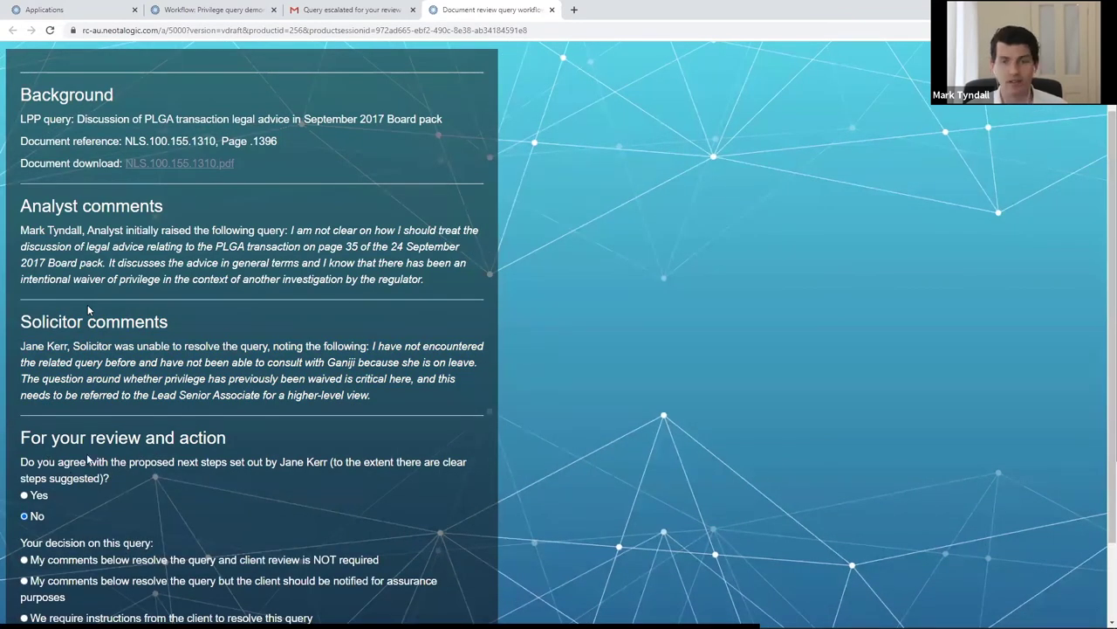
Choose the decision option 'We require instructions from the client'.
{"action": "scroll", "coordinate": [87, 461], "scroll_direction": "down", "scroll_amount": 1}
{"action": "scroll", "coordinate": [87, 309], "scroll_direction": "down", "scroll_amount": 1}
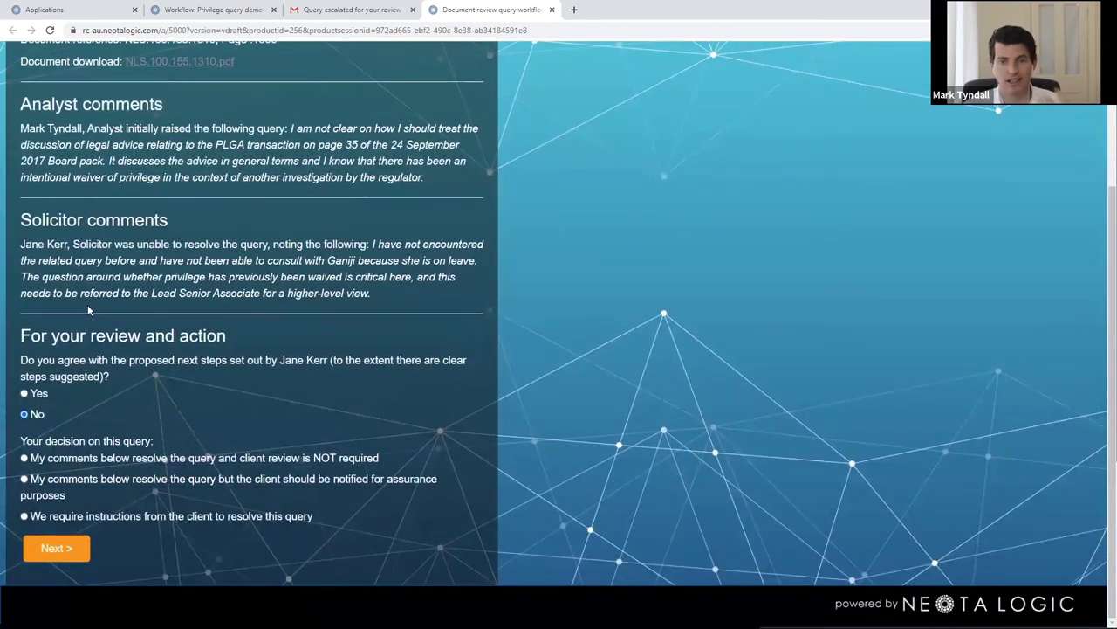
{"action": "left_click", "coordinate": [51, 480]}
{"action": "key", "text": "Down"}
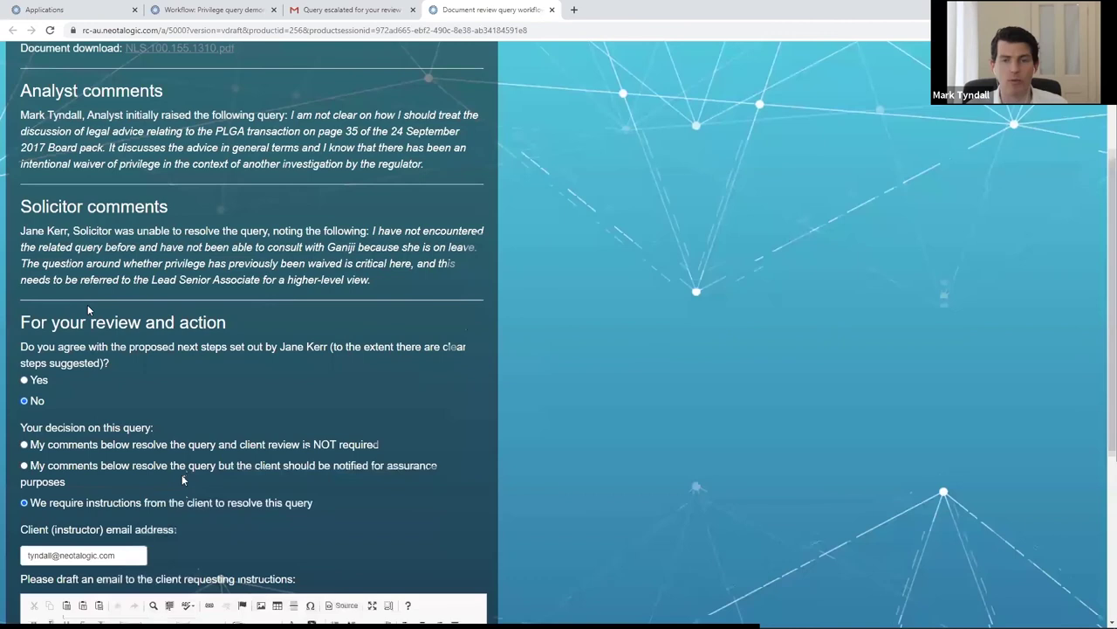
Complete the client's email address, leave the draft email unchanged, and submit the referral.
{"action": "scroll", "coordinate": [87, 310], "scroll_direction": "down", "scroll_amount": 4}
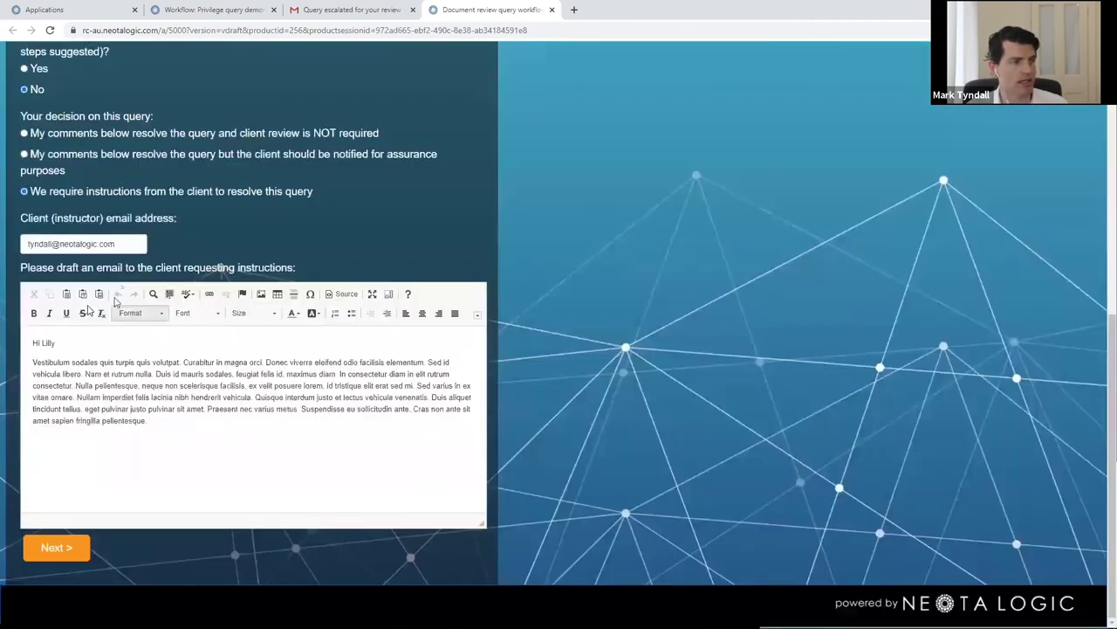
{"action": "type", "text": "+client5"}
{"action": "left_click", "coordinate": [339, 242]}
{"action": "left_click", "coordinate": [101, 346]}
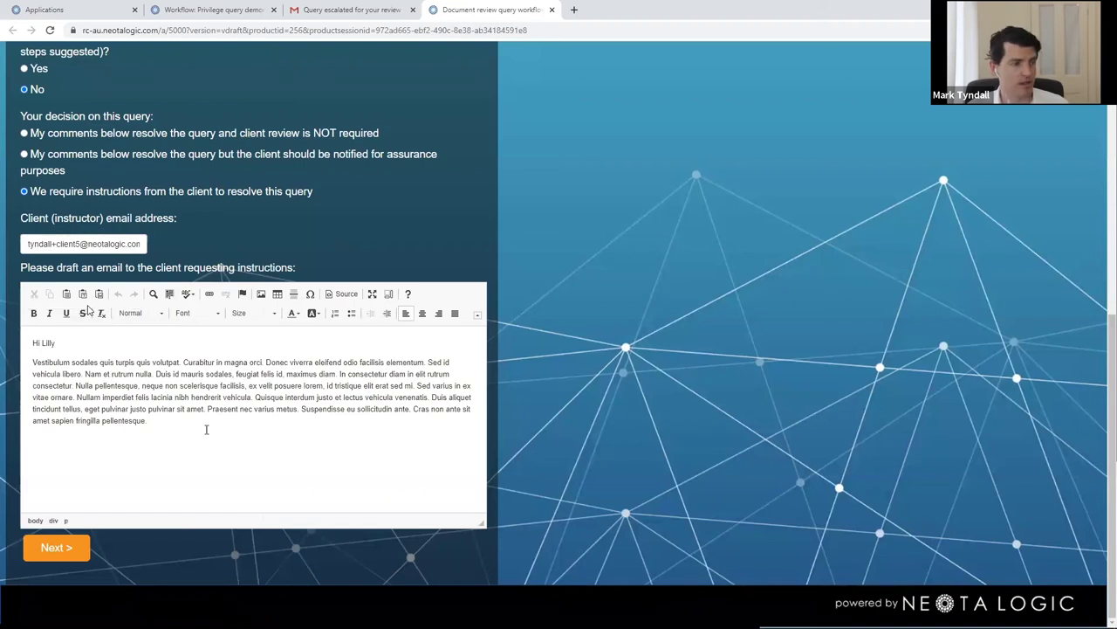
{"action": "left_click_drag", "start_coordinate": [31, 361], "coordinate": [77, 397]}
{"action": "key", "text": "BackSpace"}
{"action": "key", "text": "ctrl+z"}
{"action": "left_click", "coordinate": [186, 421]}
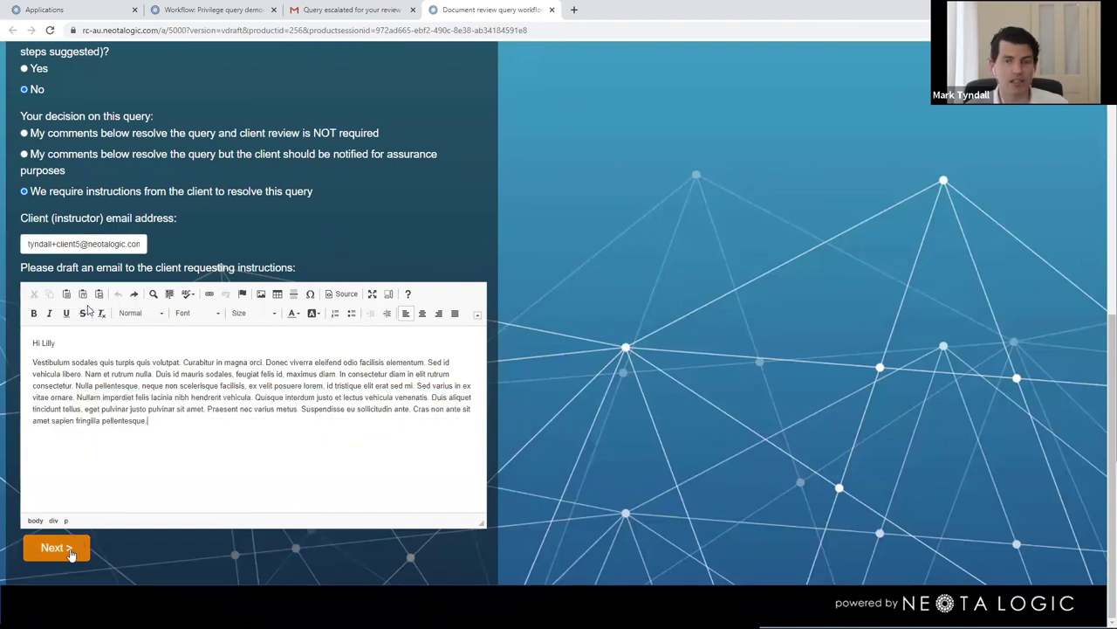
{"action": "left_click", "coordinate": [72, 554]}
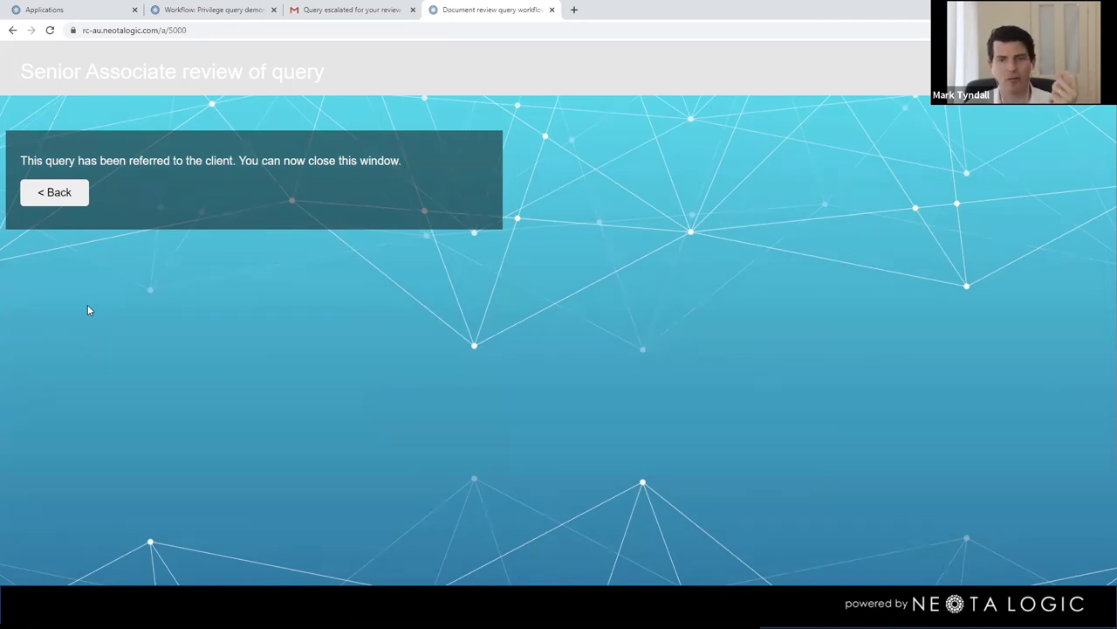
Close the review form and trace the Query resolved? No path to Refer to Lead Senior Associate.
{"action": "key", "text": "ctrl+w"}
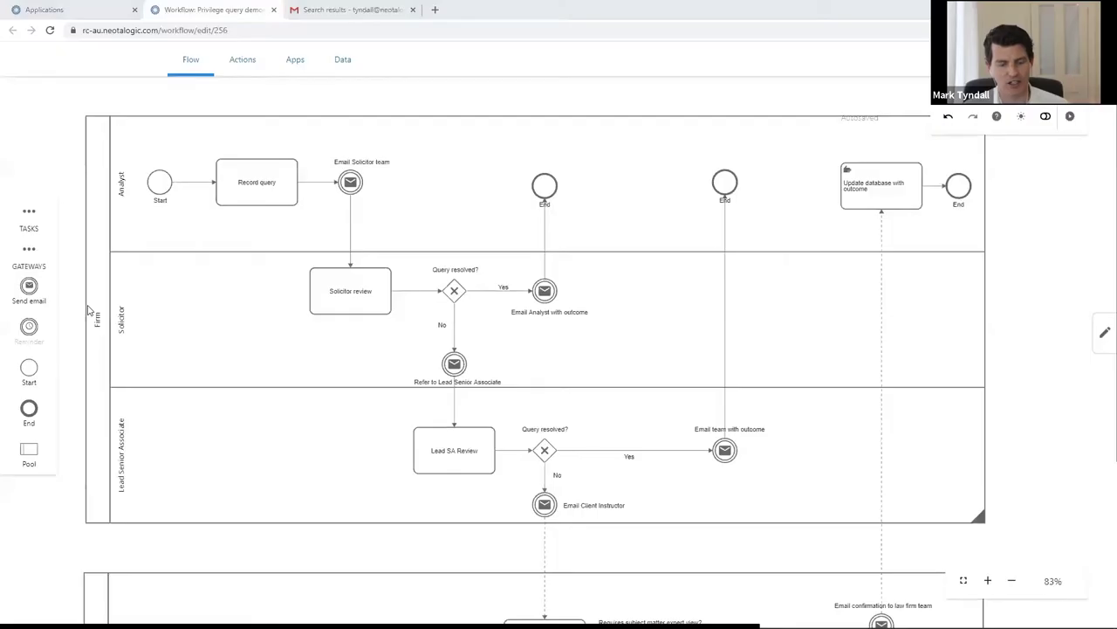
{"action": "left_click", "coordinate": [373, 309]}
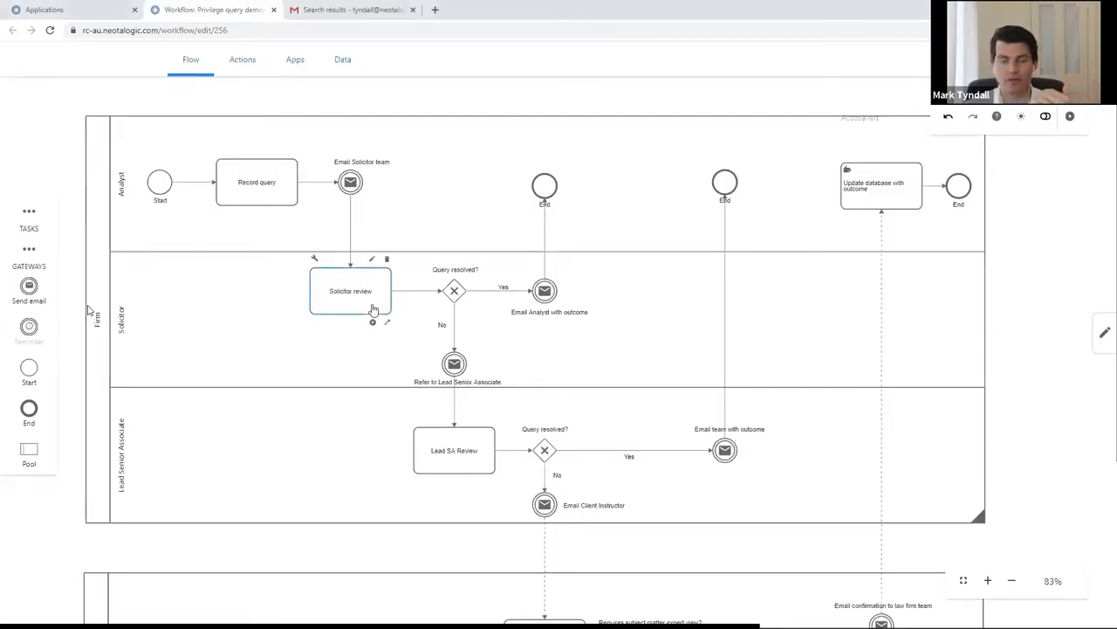
{"action": "left_click", "coordinate": [460, 297]}
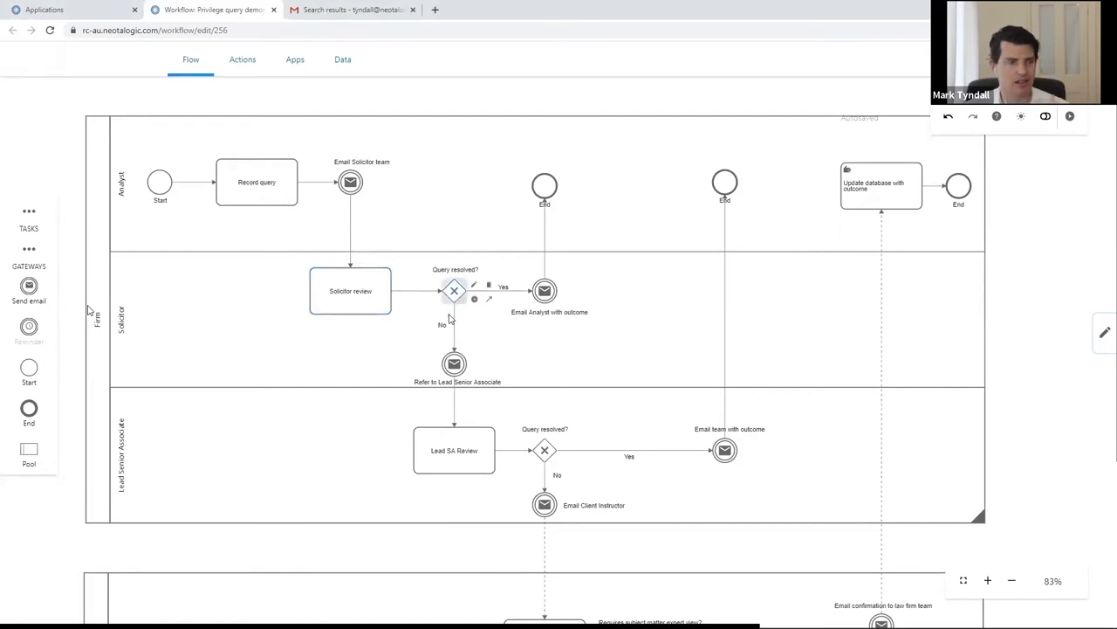
{"action": "left_click", "coordinate": [445, 332]}
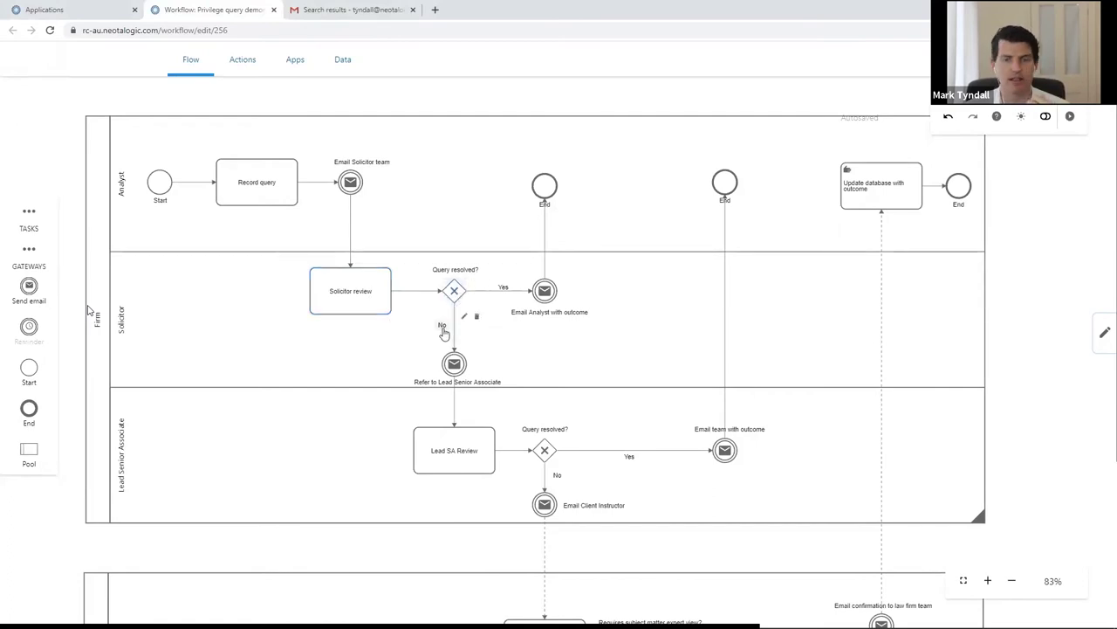
{"action": "left_click", "coordinate": [460, 373]}
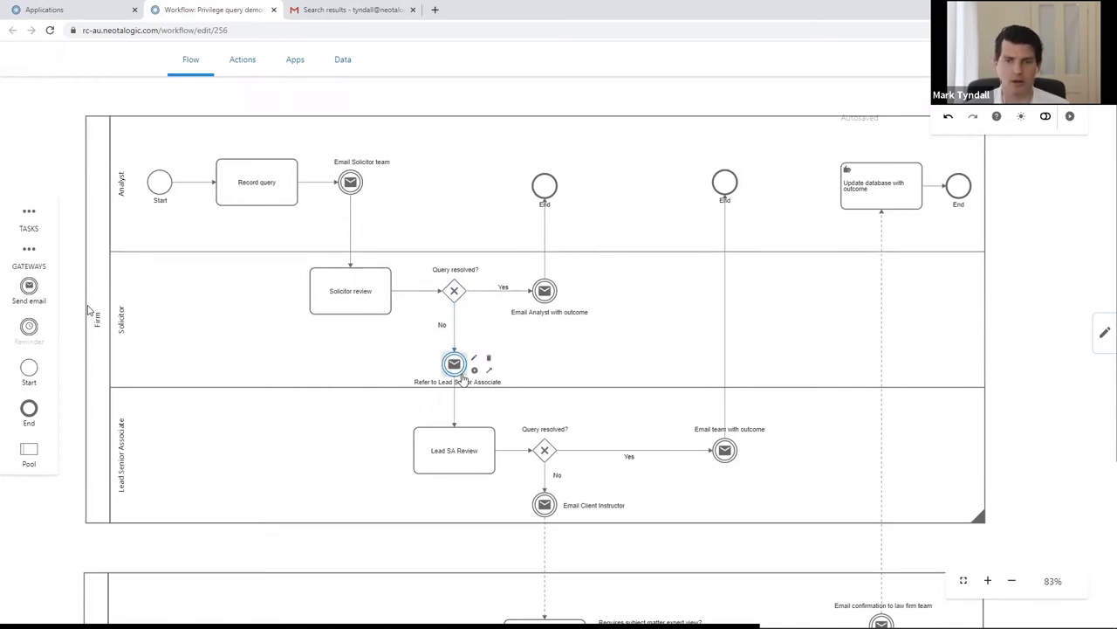
{"action": "left_click", "coordinate": [357, 11]}
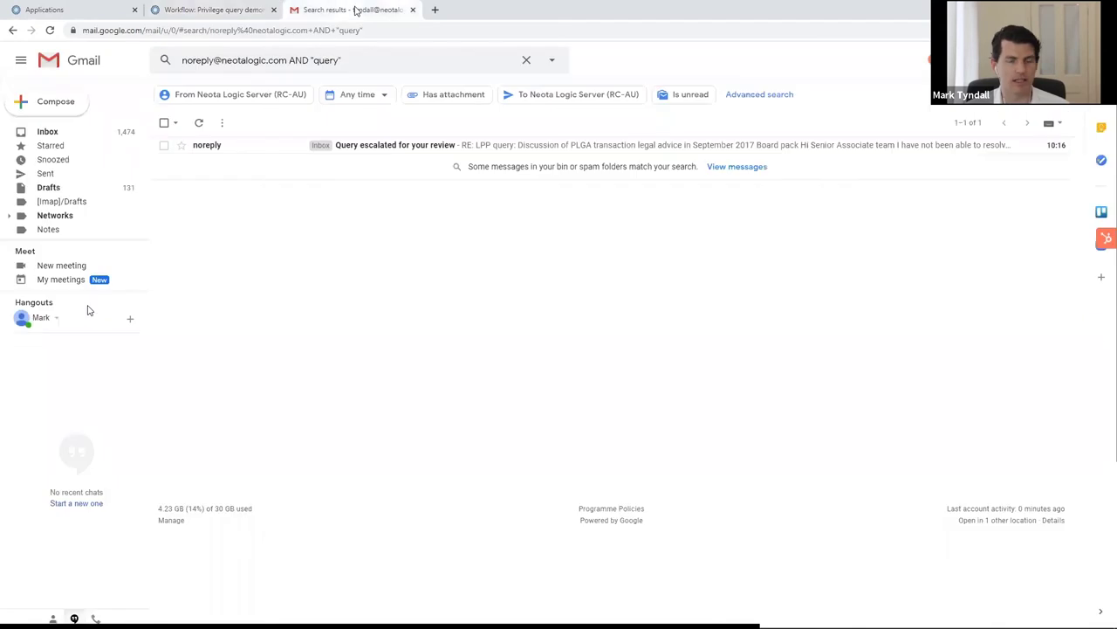
Open the 'Query escalated for your review' email and follow its workflow link.
{"action": "left_click", "coordinate": [374, 147]}
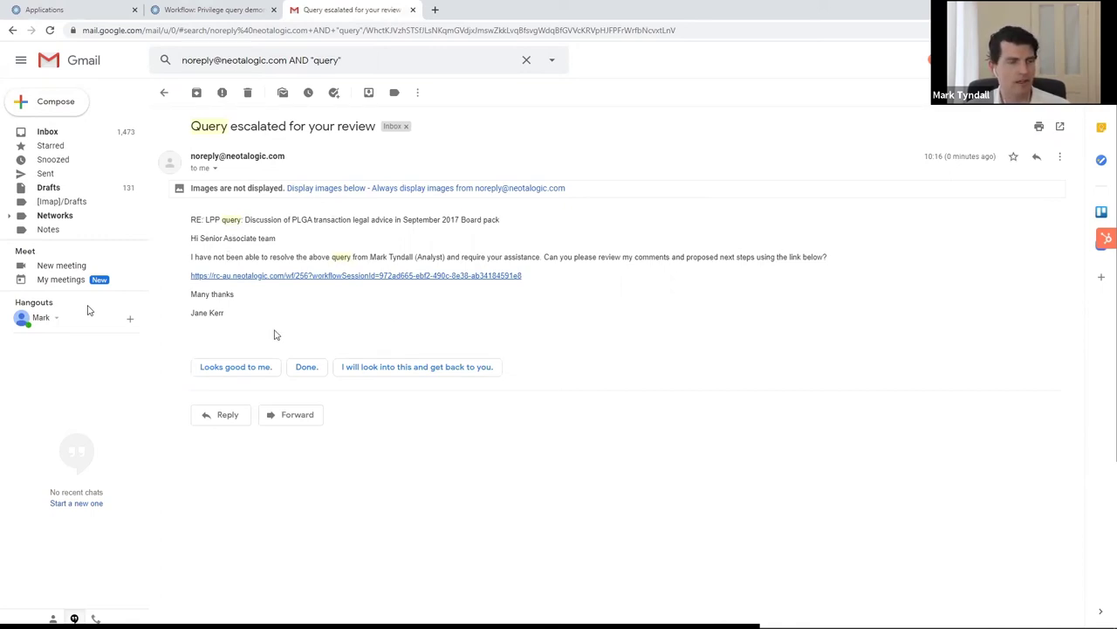
{"action": "left_click_drag", "start_coordinate": [225, 321], "coordinate": [192, 322]}
{"action": "left_click", "coordinate": [195, 323]}
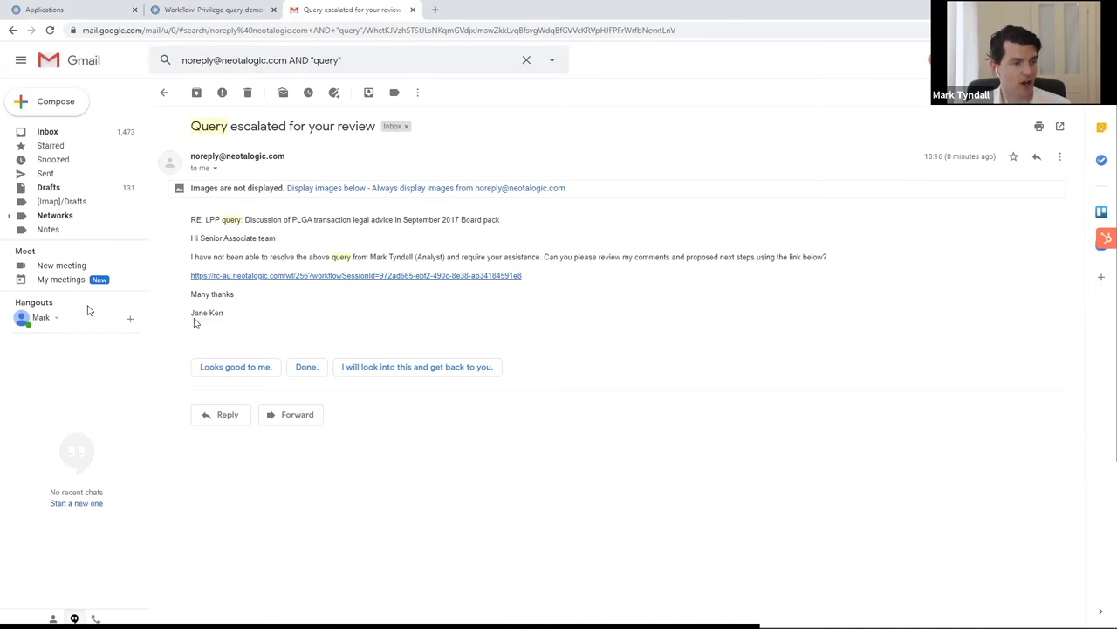
{"action": "left_click", "coordinate": [306, 278]}
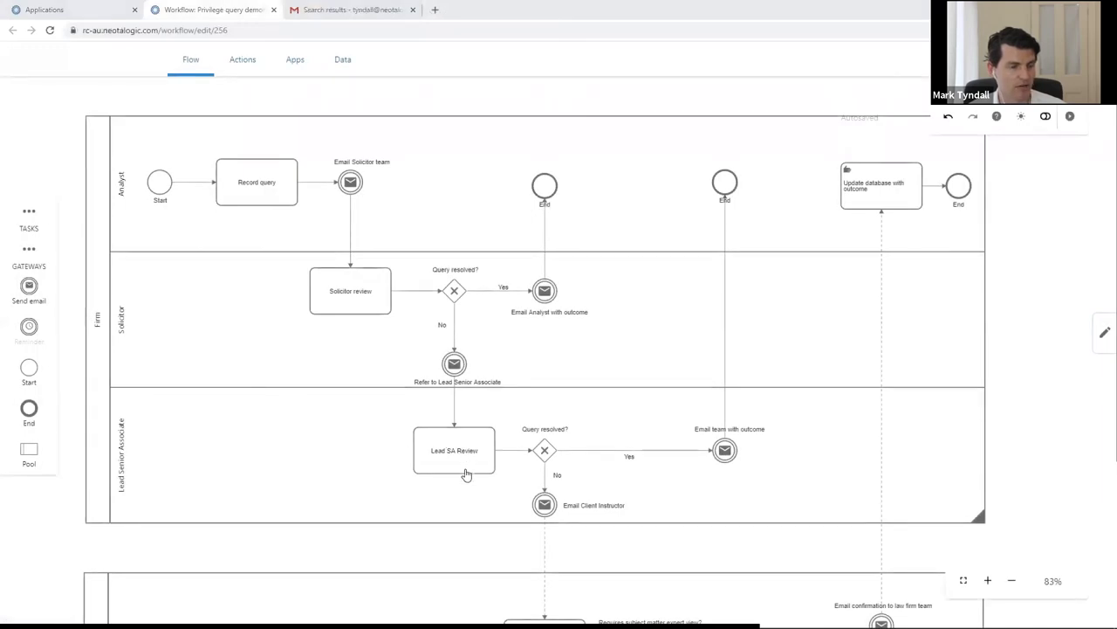
Trace the diagram's No path to the Email Client Instructor step and the Client pool.
{"action": "scroll", "coordinate": [466, 474], "scroll_direction": "up", "scroll_amount": 5}
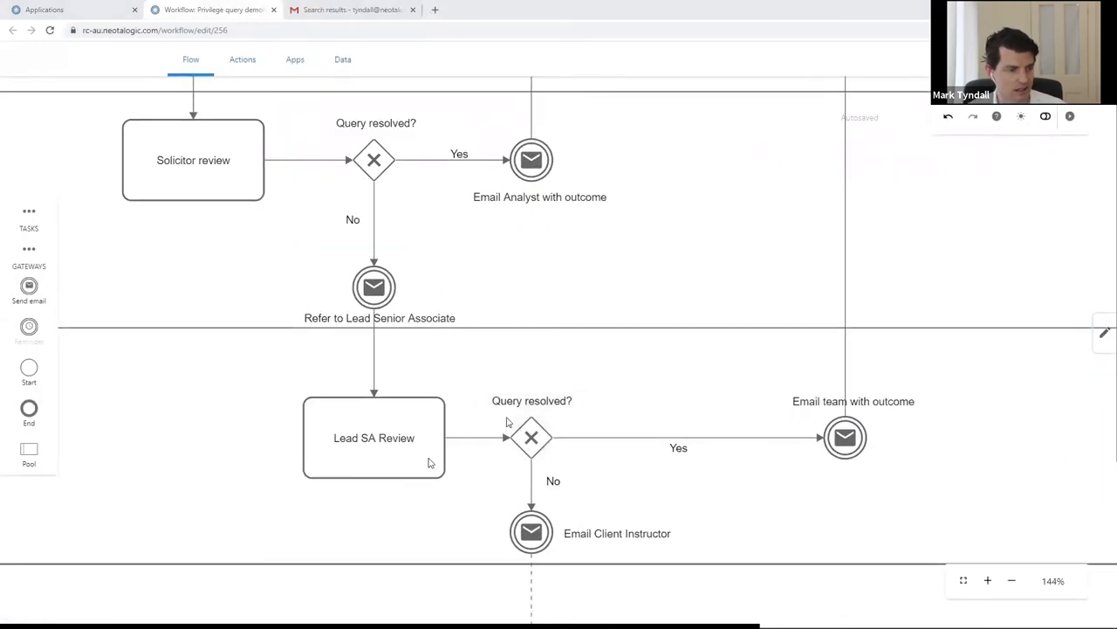
{"action": "left_click", "coordinate": [559, 487]}
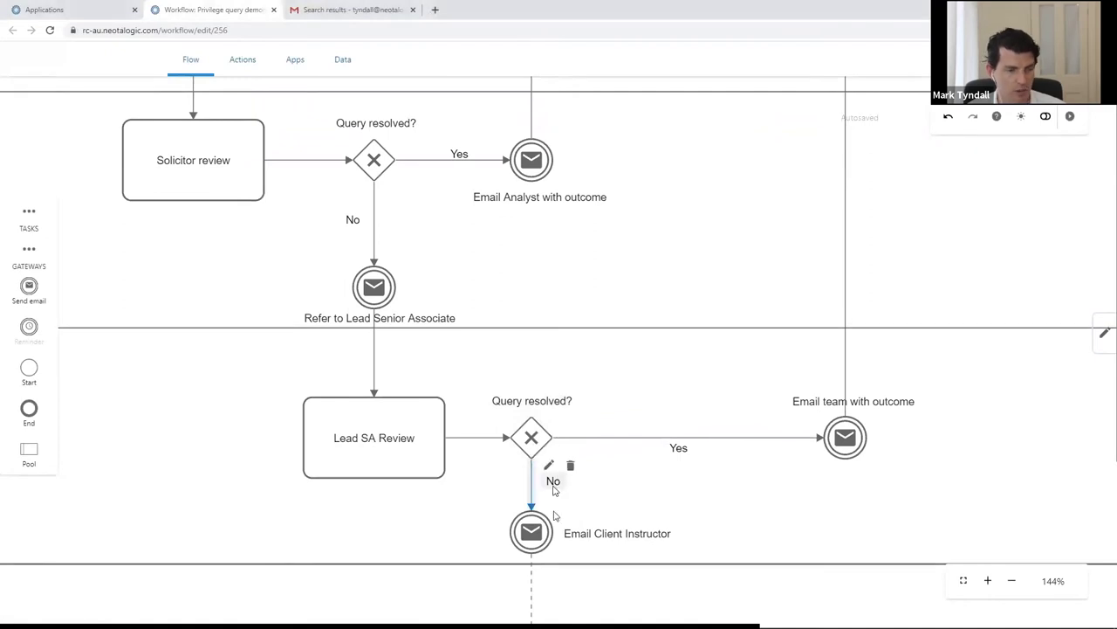
{"action": "left_click", "coordinate": [579, 543]}
{"action": "scroll", "coordinate": [579, 544], "scroll_direction": "down", "scroll_amount": 5}
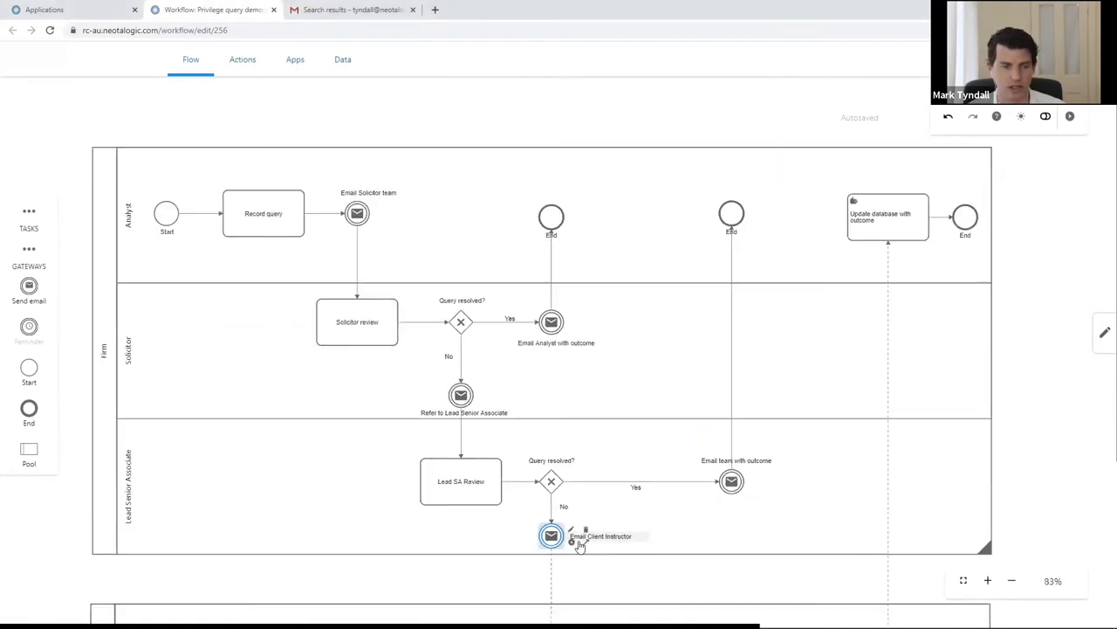
{"action": "scroll", "coordinate": [579, 543], "scroll_direction": "down", "scroll_amount": 1}
{"action": "left_click_drag", "start_coordinate": [80, 559], "coordinate": [64, 288]}
{"action": "mouse_move", "coordinate": [49, 257]}
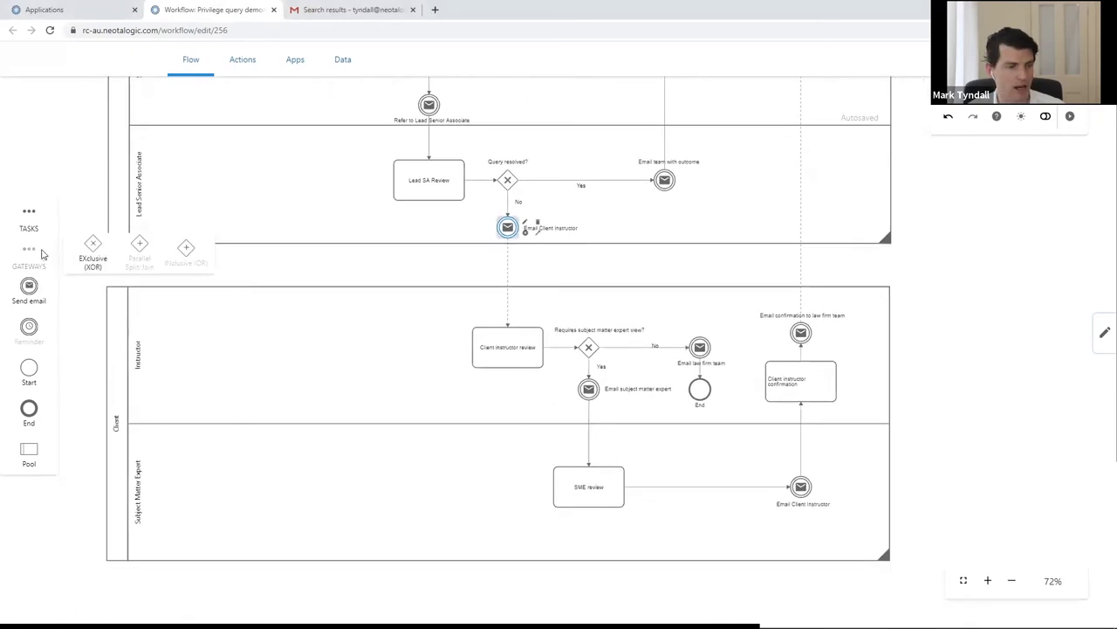
{"action": "scroll", "coordinate": [511, 352], "scroll_direction": "up", "scroll_amount": 4}
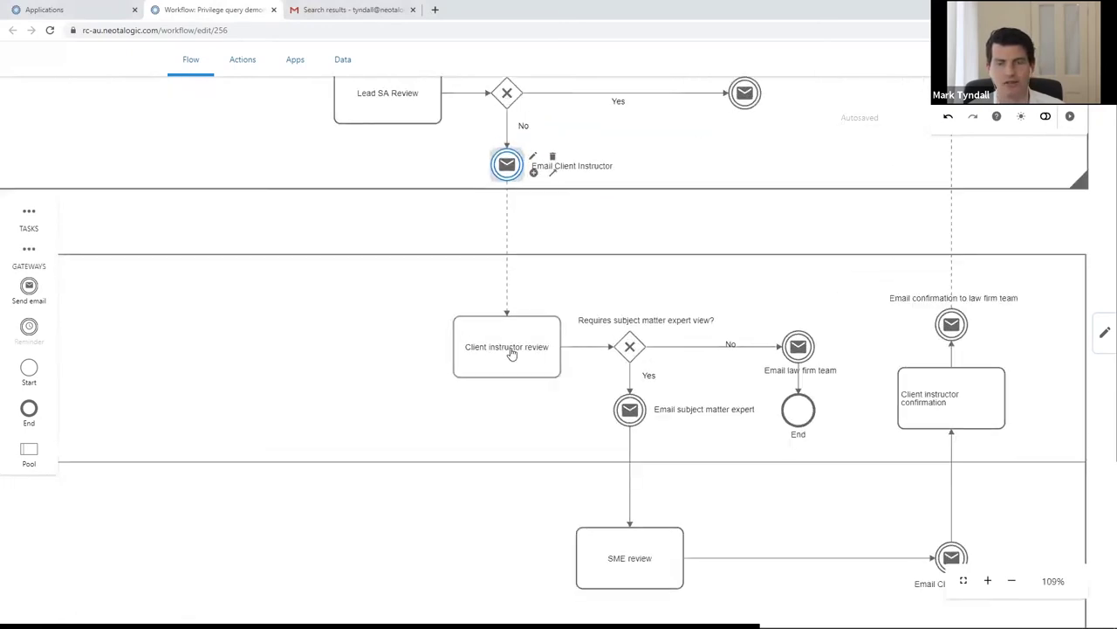
{"action": "scroll", "coordinate": [512, 352], "scroll_direction": "up", "scroll_amount": 1}
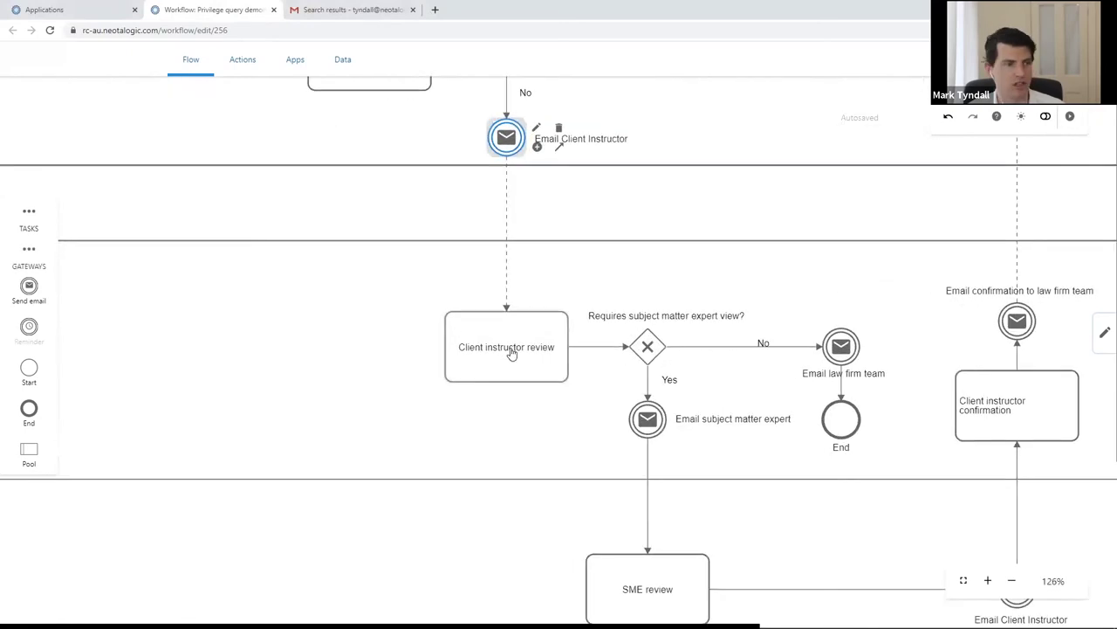
{"action": "left_click", "coordinate": [335, 10]}
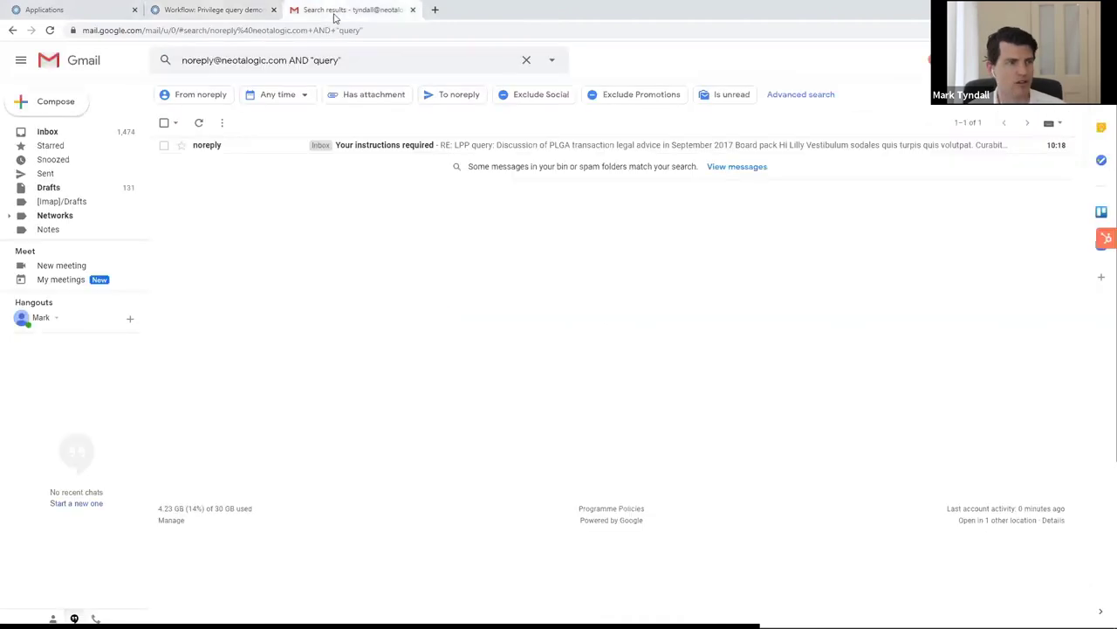
Open and read the 'Your instructions required' email down to its link.
{"action": "left_click", "coordinate": [248, 151]}
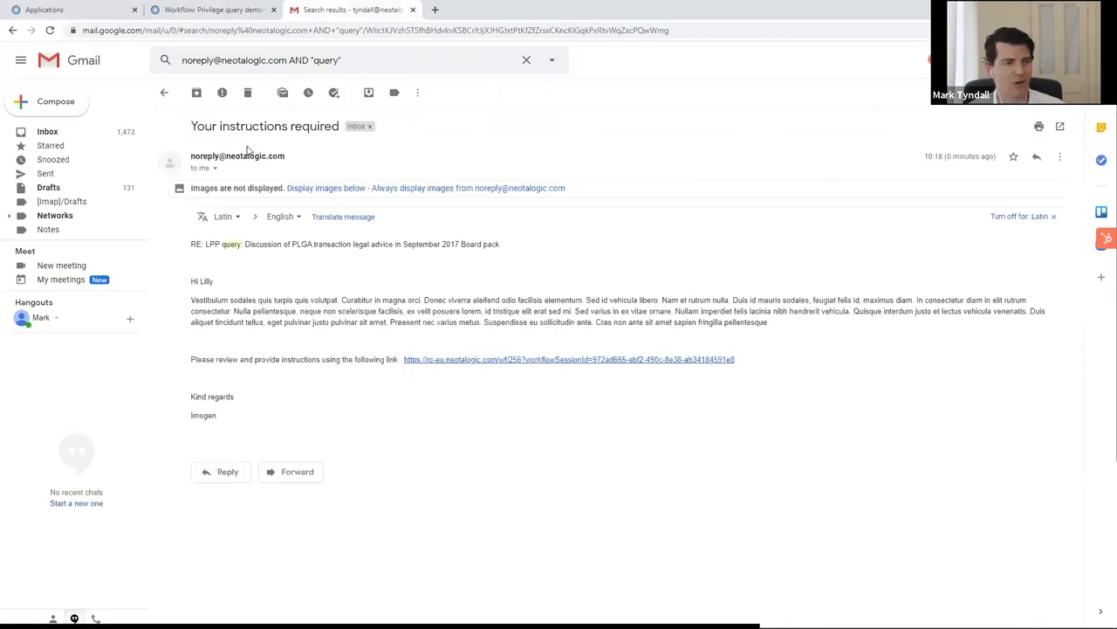
{"action": "left_click_drag", "start_coordinate": [268, 244], "coordinate": [399, 243]}
{"action": "left_click", "coordinate": [344, 369]}
{"action": "left_click_drag", "start_coordinate": [281, 292], "coordinate": [768, 324]}
{"action": "left_click_drag", "start_coordinate": [234, 302], "coordinate": [297, 360]}
{"action": "left_click", "coordinate": [296, 361]}
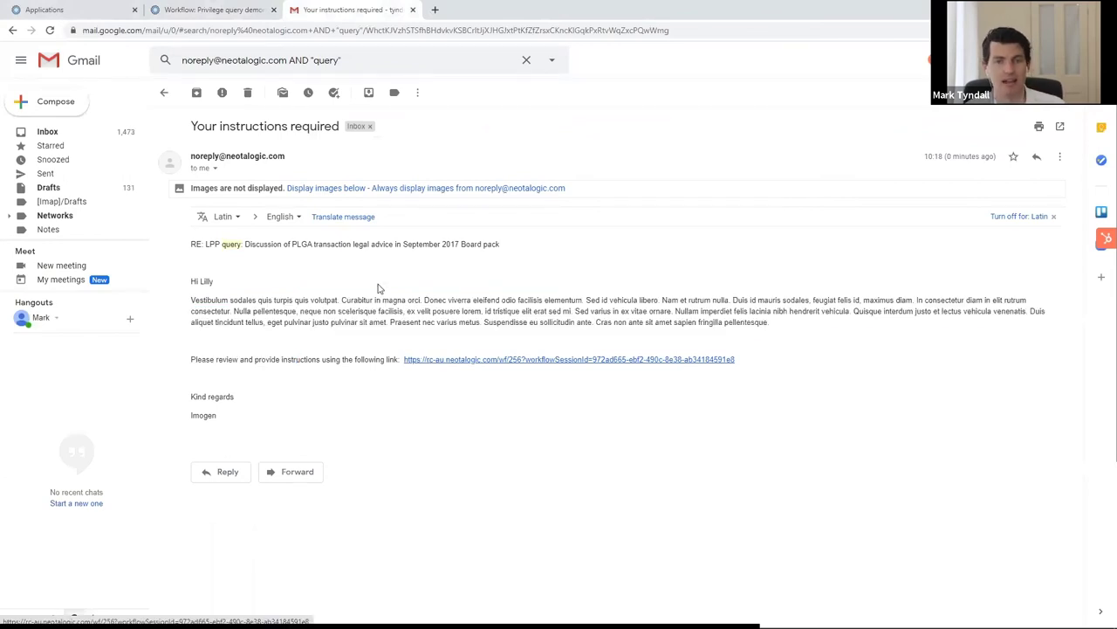
Check the Email Client Instructor email settings in the workflow diagram.
{"action": "left_click", "coordinate": [219, 11]}
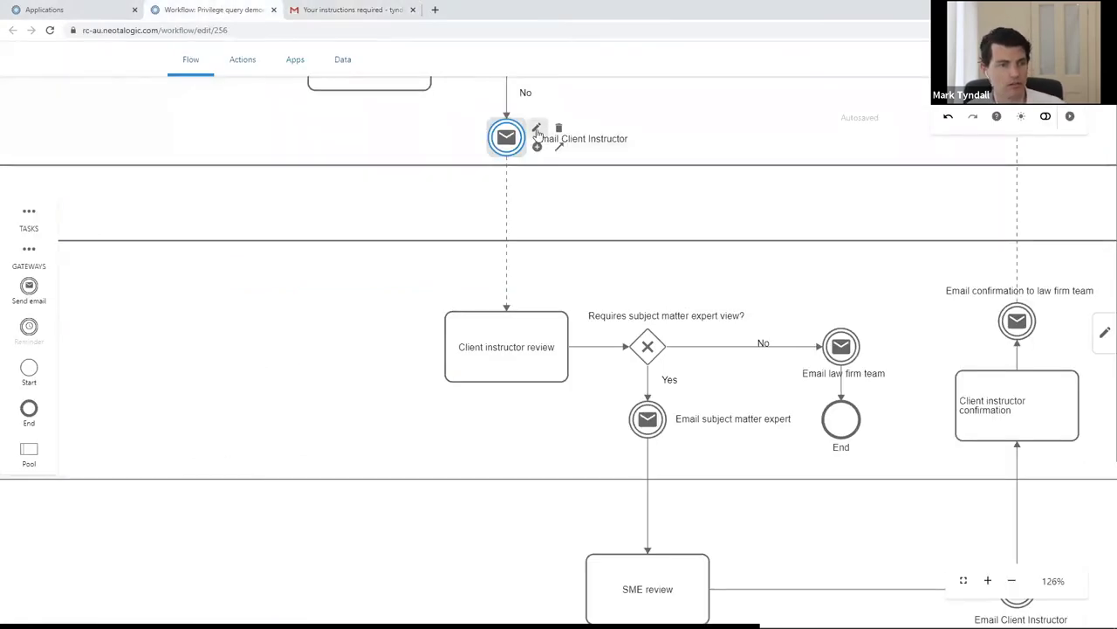
{"action": "left_click", "coordinate": [521, 148]}
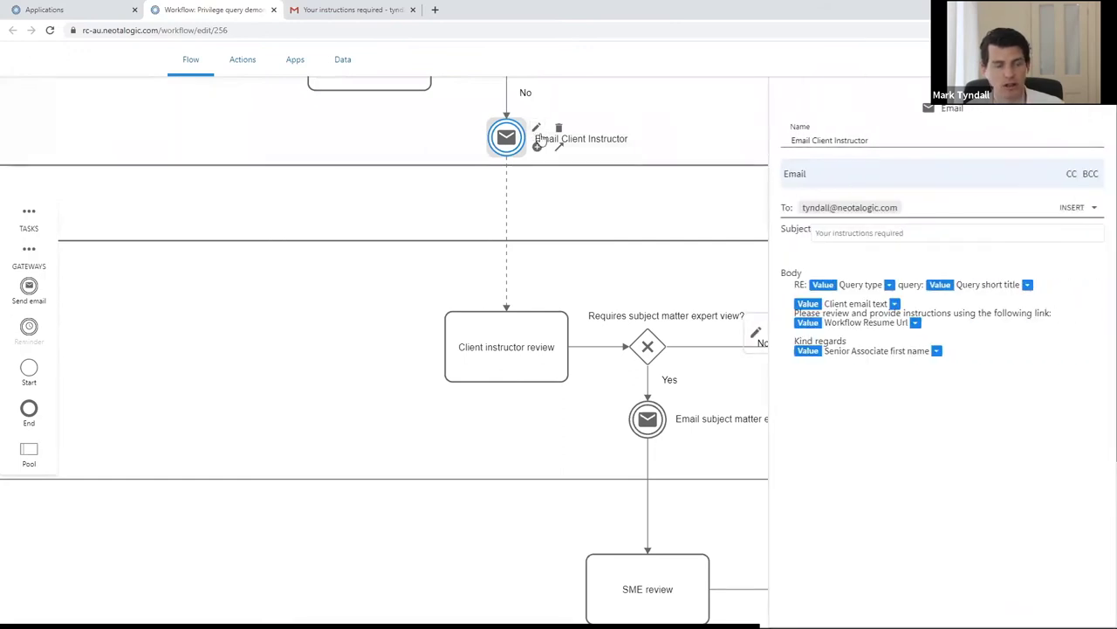
{"action": "left_click", "coordinate": [755, 333]}
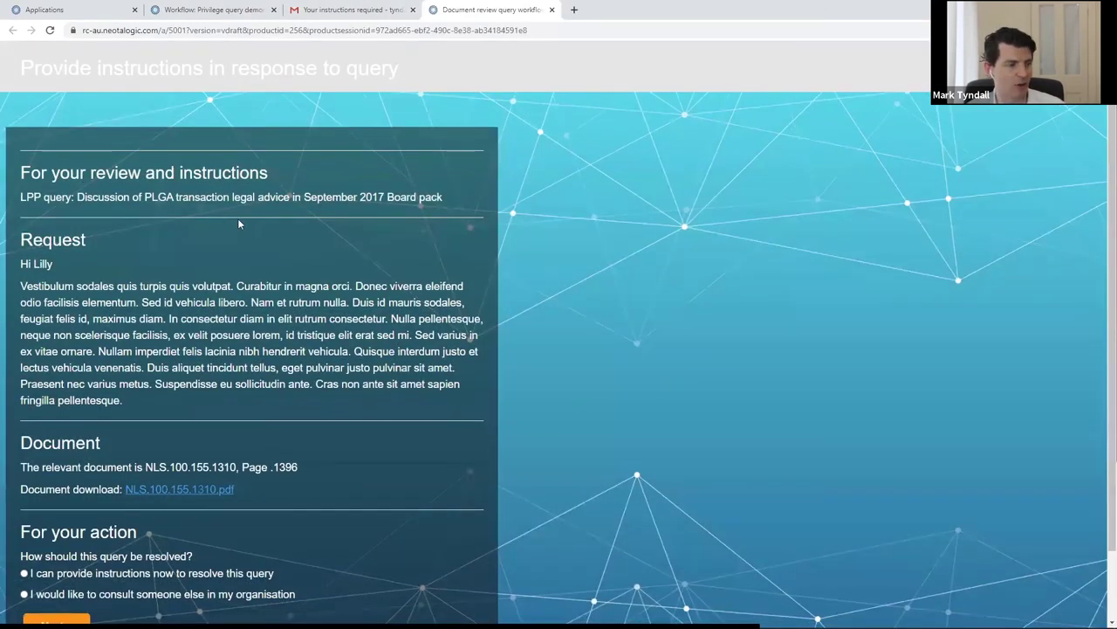
Choose 'I would like to consult someone else in my organisation' as the resolution.
{"action": "scroll", "coordinate": [239, 225], "scroll_direction": "down", "scroll_amount": 1}
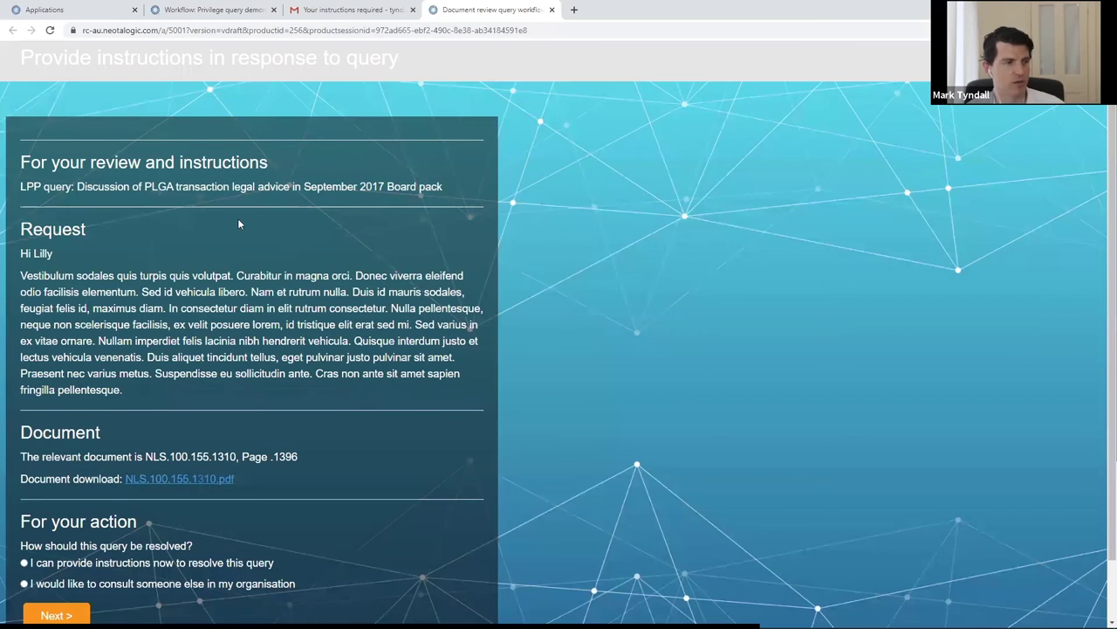
{"action": "scroll", "coordinate": [238, 224], "scroll_direction": "down", "scroll_amount": 1}
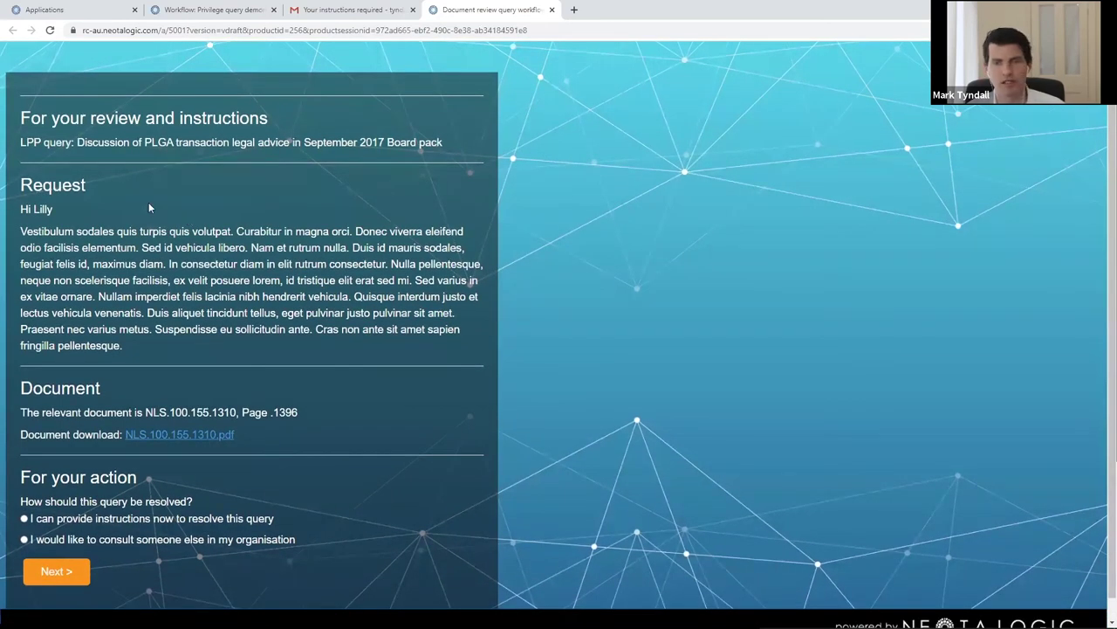
{"action": "scroll", "coordinate": [345, 417], "scroll_direction": "down", "scroll_amount": 1}
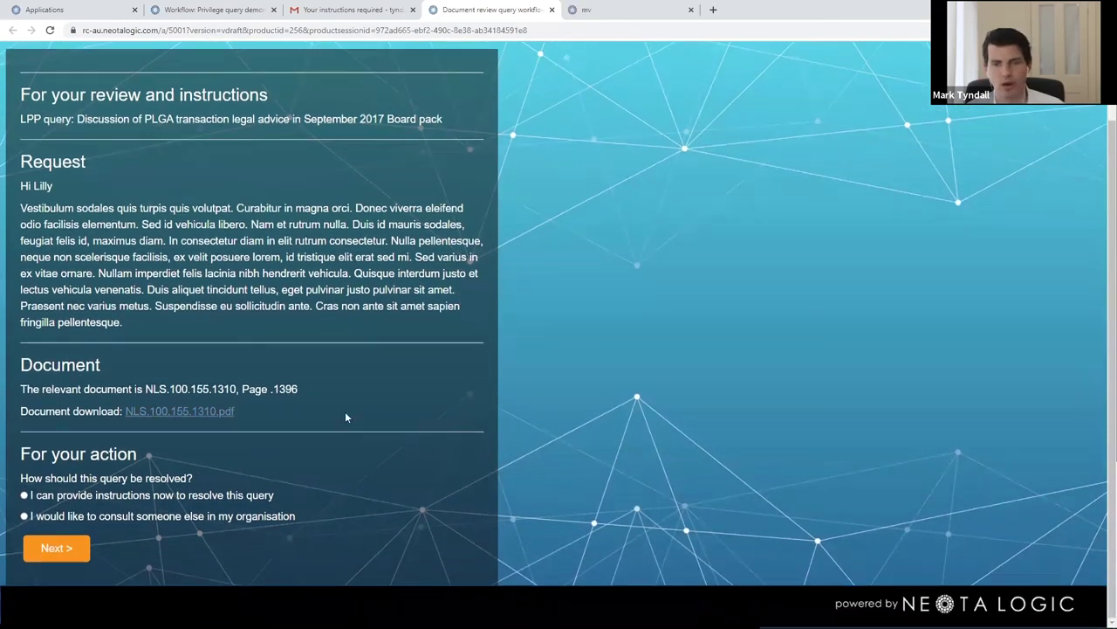
{"action": "left_click", "coordinate": [25, 495]}
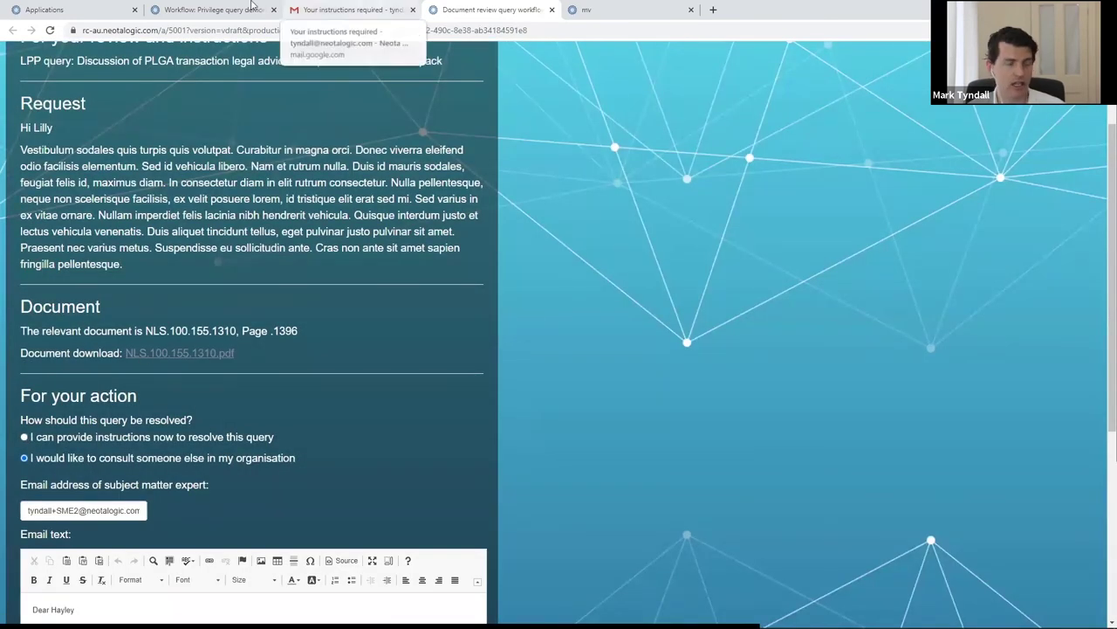
Inspect the 'Requires subject matter expert view?' decision and its Email law firm team and Email subject matter expert steps.
{"action": "left_click", "coordinate": [210, 10]}
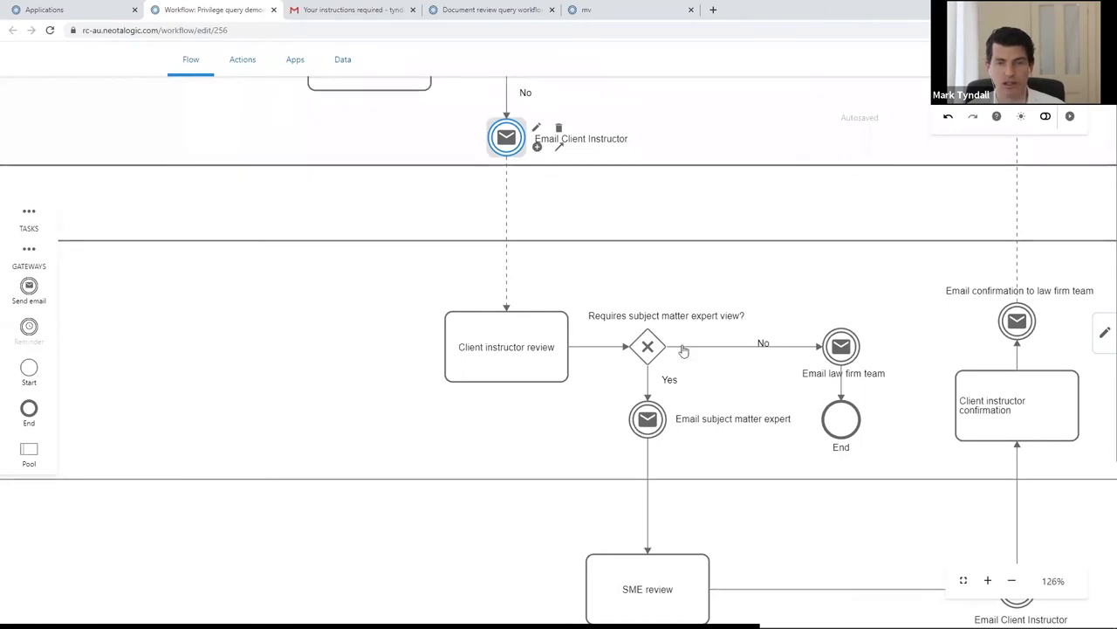
{"action": "left_click", "coordinate": [651, 349]}
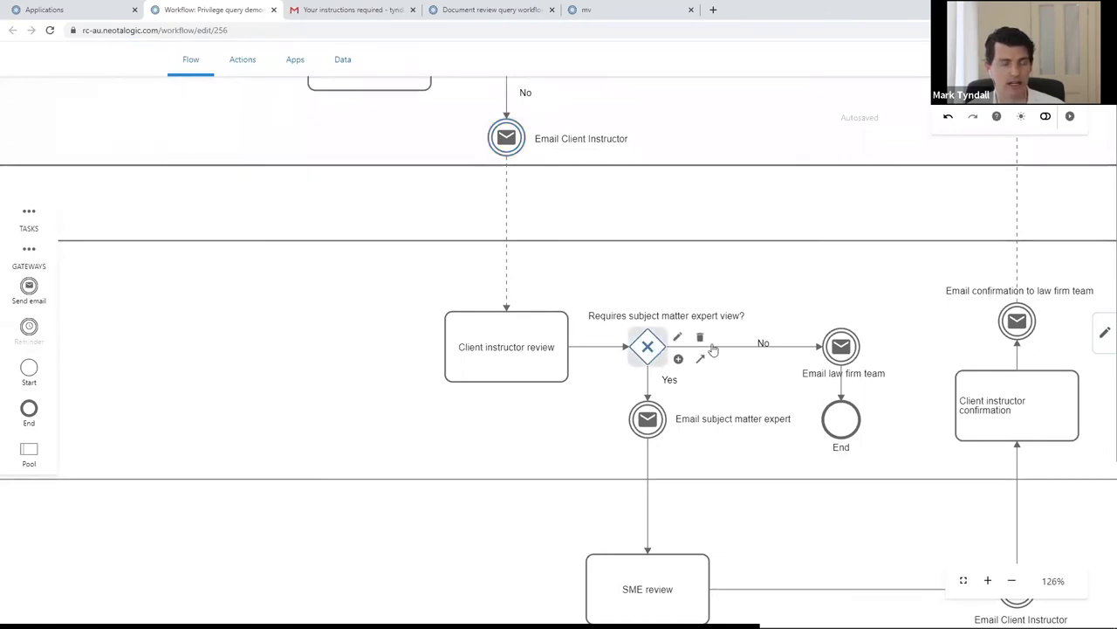
{"action": "left_click", "coordinate": [838, 348]}
{"action": "left_click", "coordinate": [655, 351]}
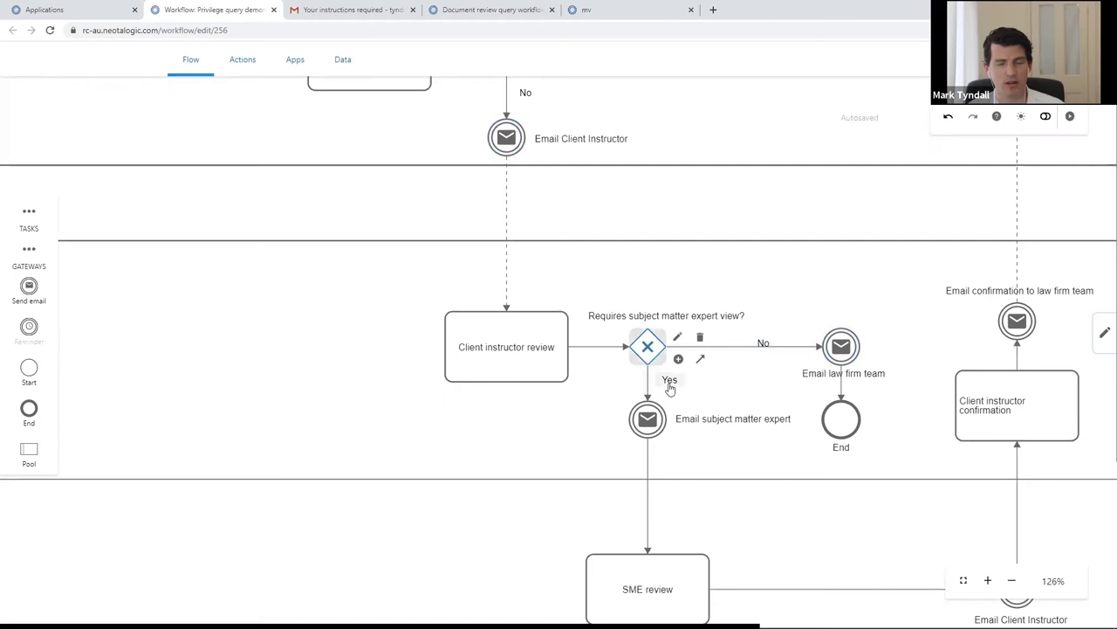
{"action": "left_click", "coordinate": [650, 421]}
{"action": "left_click", "coordinate": [574, 459]}
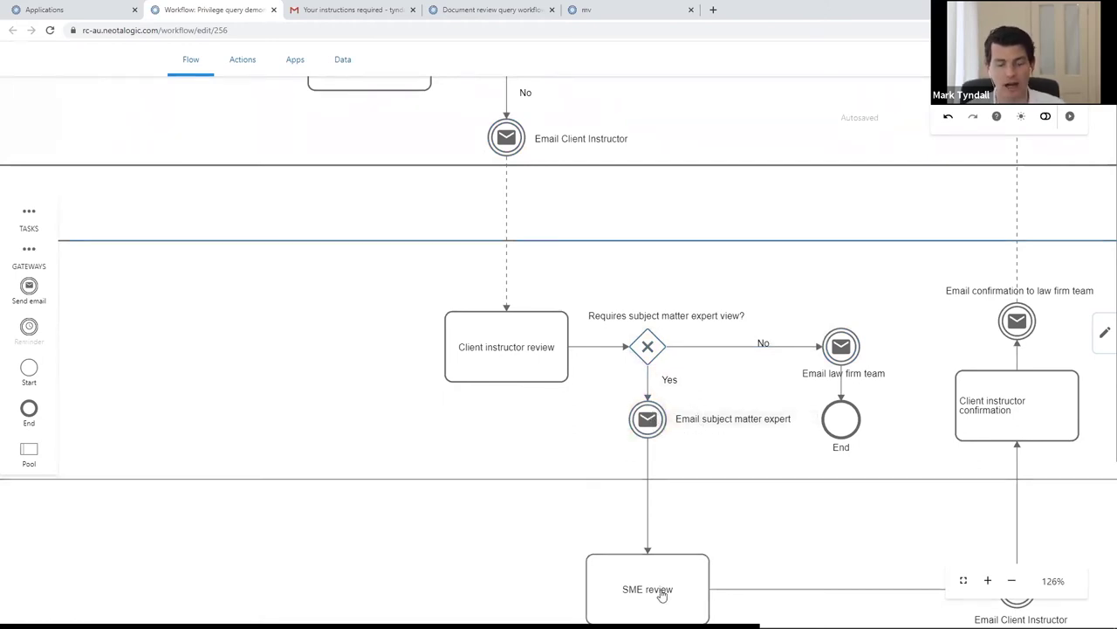
Review the expert's email address and email text, leaving formatting unchanged, and submit.
{"action": "left_click", "coordinate": [489, 9]}
{"action": "scroll", "coordinate": [273, 387], "scroll_direction": "down", "scroll_amount": 3}
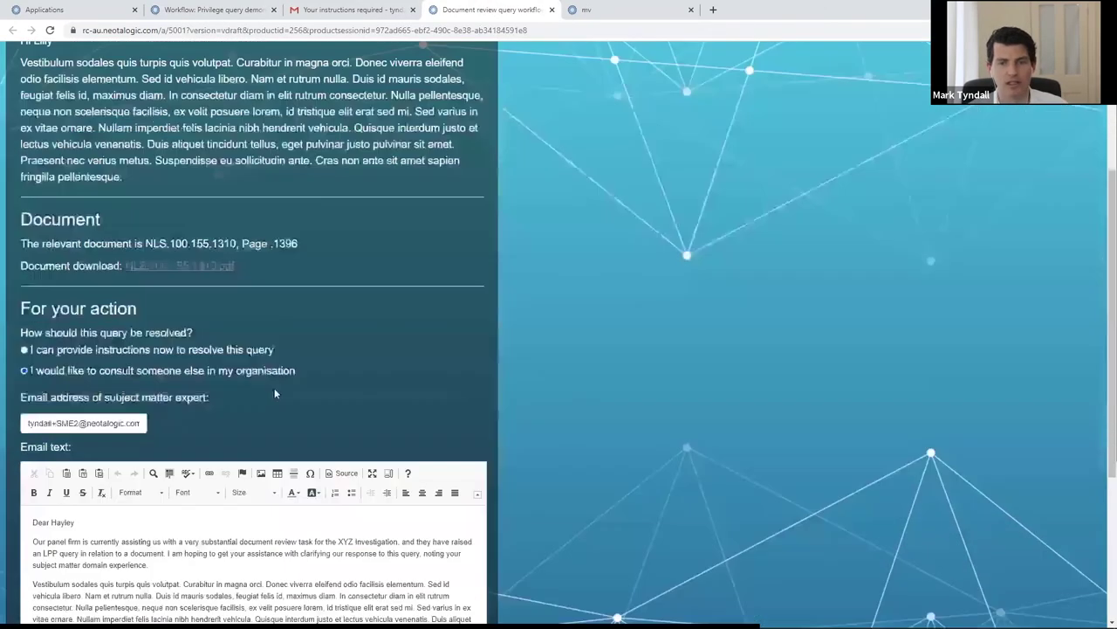
{"action": "scroll", "coordinate": [275, 388], "scroll_direction": "down", "scroll_amount": 2}
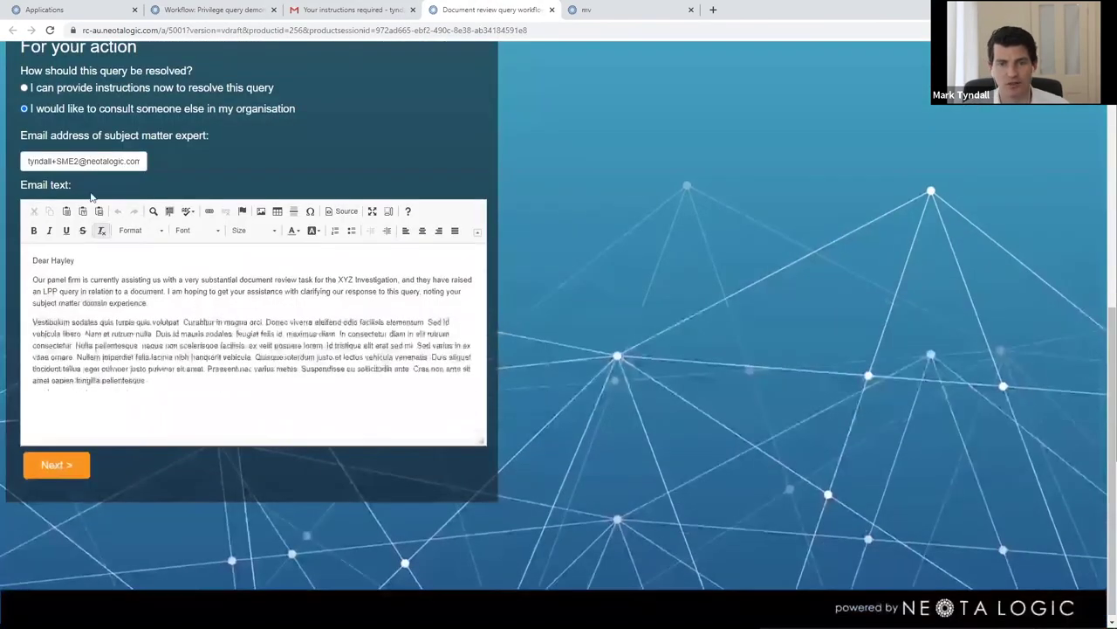
{"action": "triple_click", "coordinate": [71, 160]}
{"action": "left_click", "coordinate": [78, 281]}
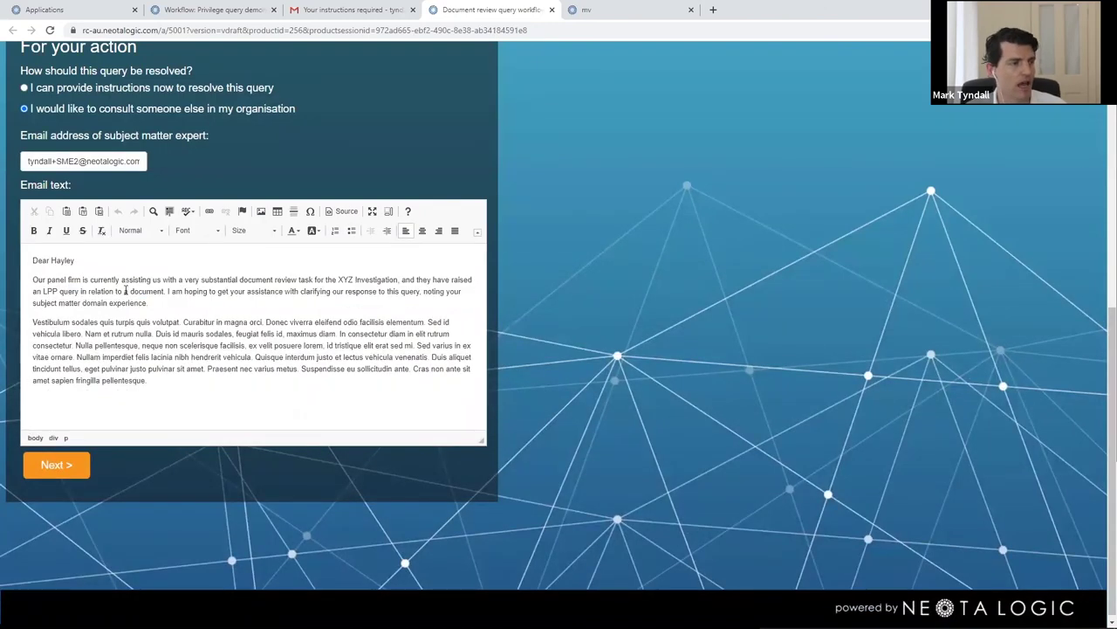
{"action": "left_click_drag", "start_coordinate": [167, 290], "coordinate": [150, 303]}
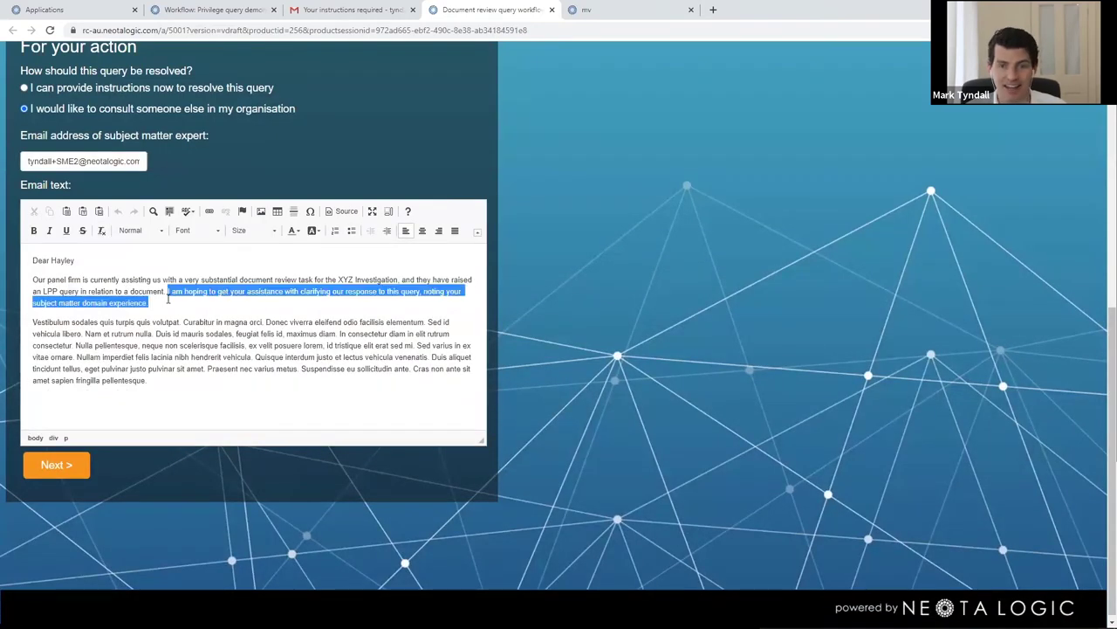
{"action": "key", "text": "ctrl+b"}
{"action": "left_click", "coordinate": [212, 305]}
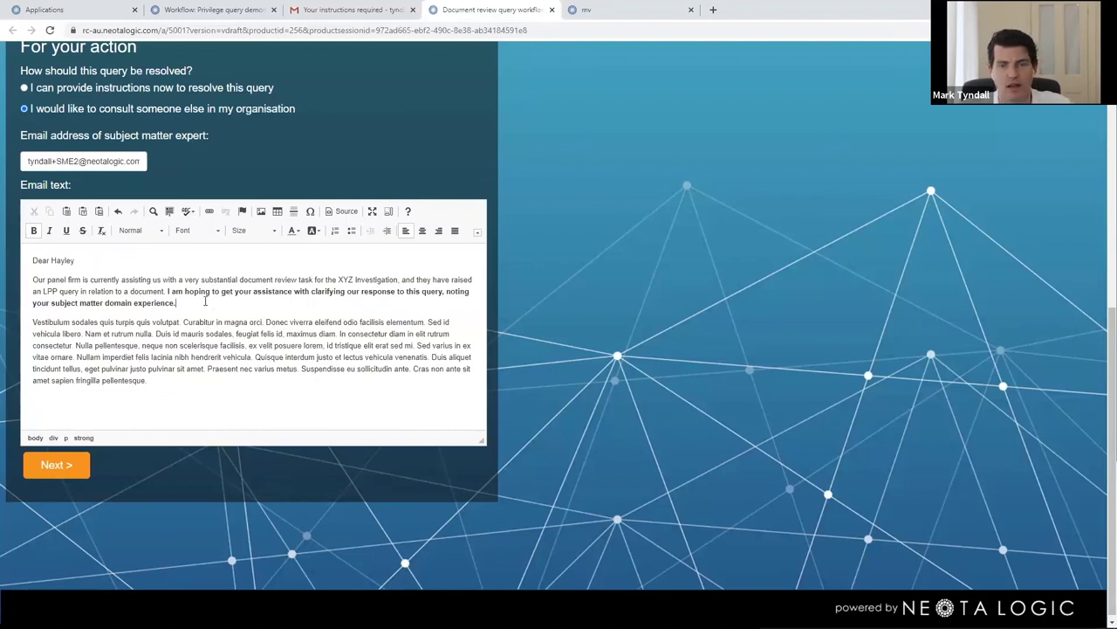
{"action": "key", "text": "ctrl+z"}
{"action": "key", "text": "ctrl+z"}
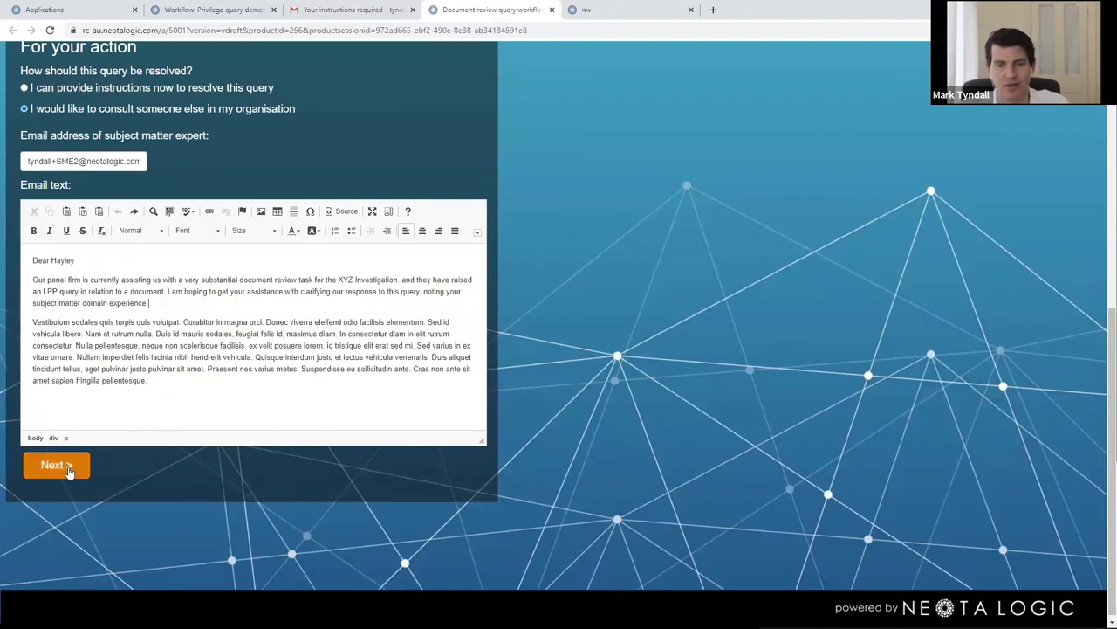
{"action": "left_click", "coordinate": [69, 469]}
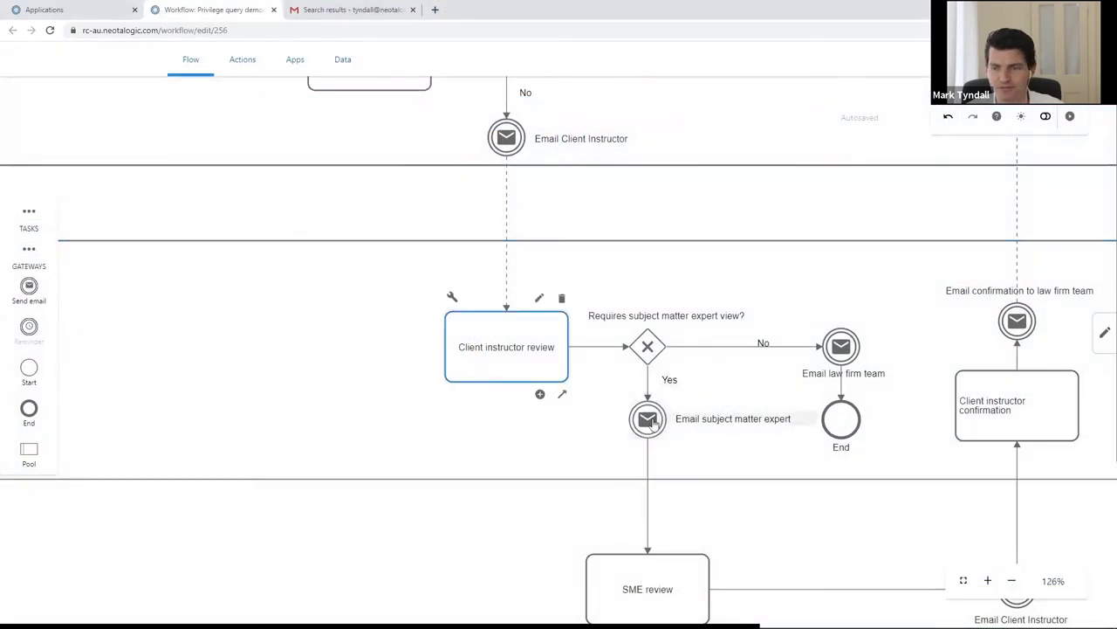
Read the 'Your assistance with XYZ investigation matter' email, follow its review link, and return to results.
{"action": "scroll", "coordinate": [650, 421], "scroll_direction": "down", "scroll_amount": 5}
{"action": "scroll", "coordinate": [848, 529], "scroll_direction": "down", "scroll_amount": 2}
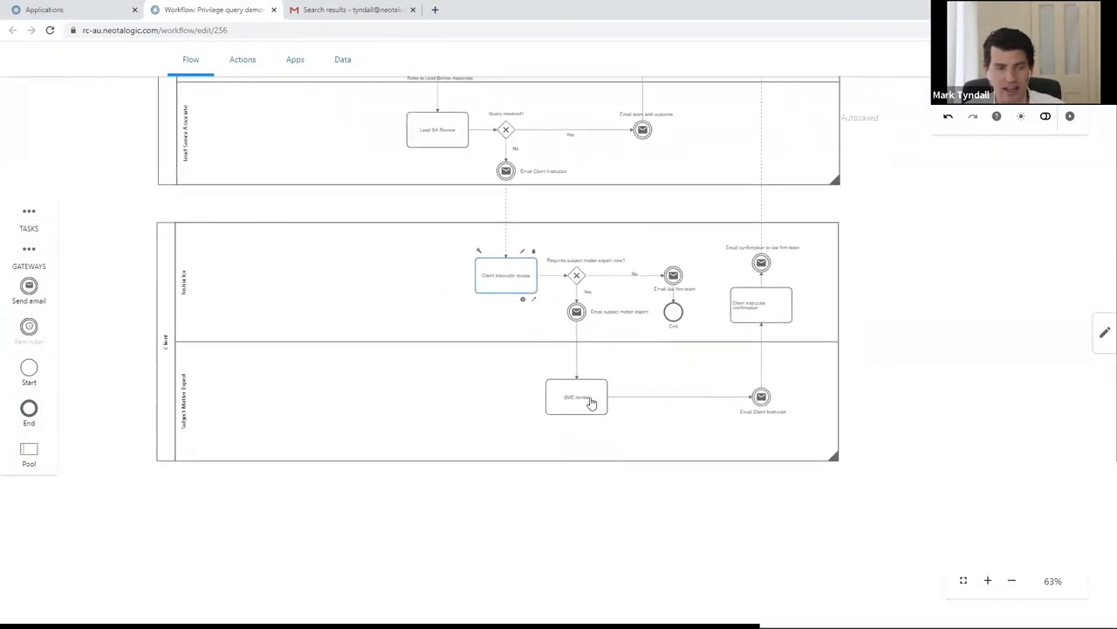
{"action": "scroll", "coordinate": [590, 400], "scroll_direction": "up", "scroll_amount": 5}
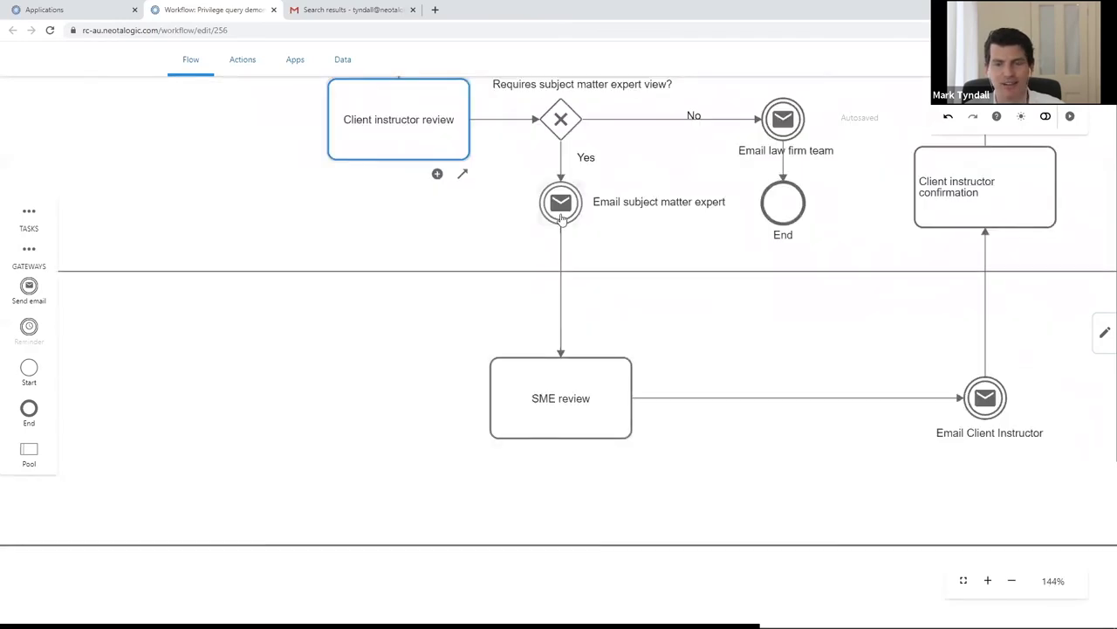
{"action": "left_click", "coordinate": [345, 8]}
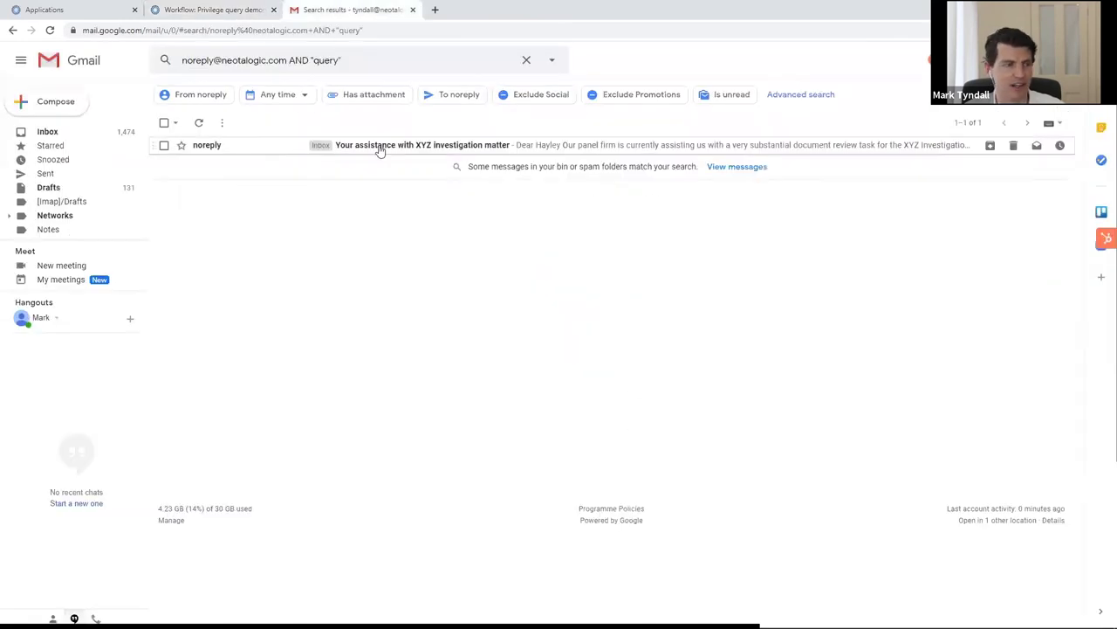
{"action": "left_click", "coordinate": [381, 145]}
{"action": "left_click_drag", "start_coordinate": [202, 244], "coordinate": [301, 291]}
{"action": "left_click", "coordinate": [300, 289]}
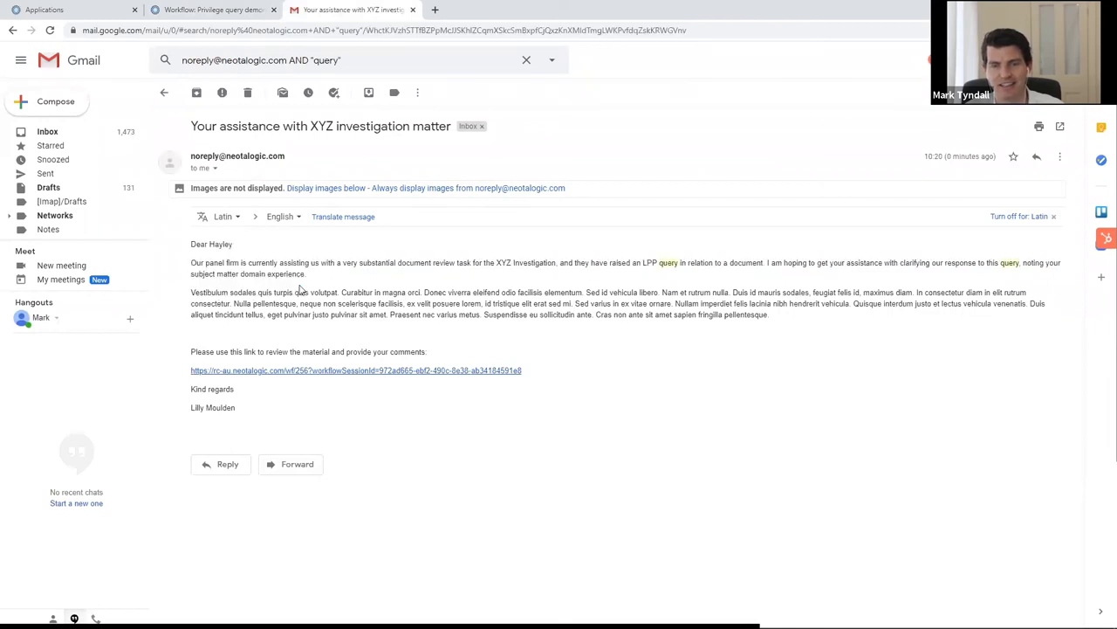
{"action": "left_click", "coordinate": [253, 377]}
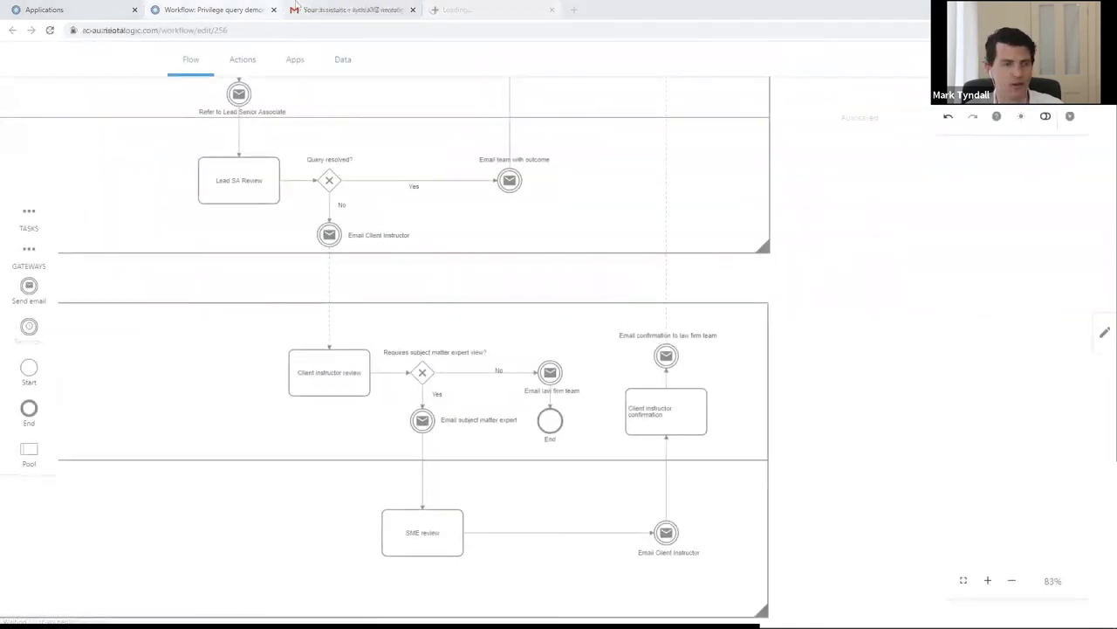
{"action": "left_click", "coordinate": [341, 8]}
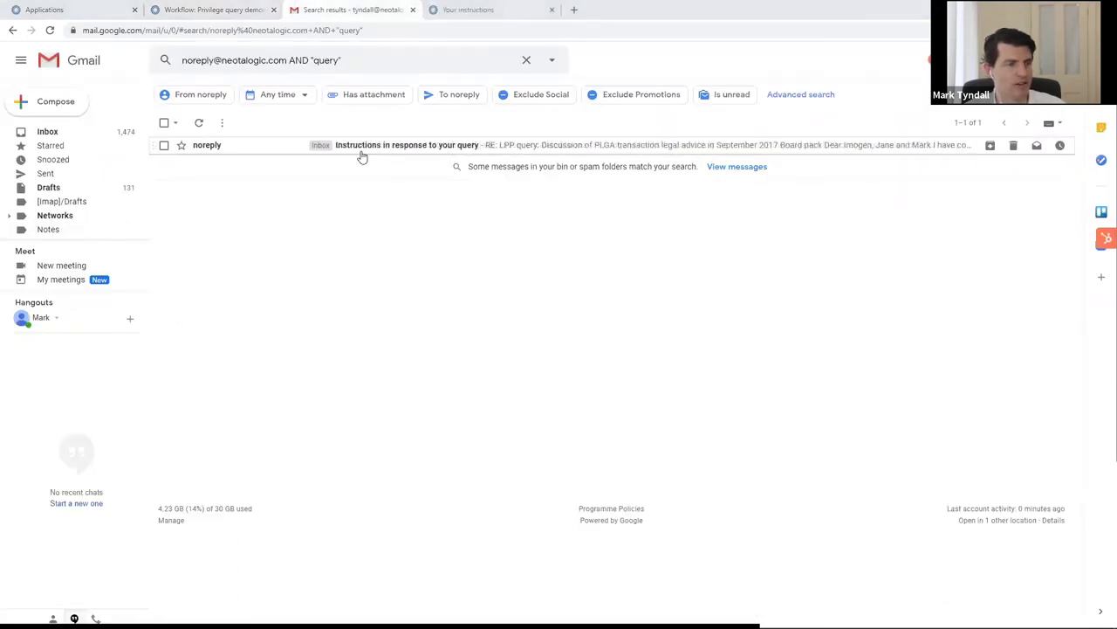
Open the 'Instructions in response to your query' email and read its privilege instructions.
{"action": "left_click", "coordinate": [361, 155]}
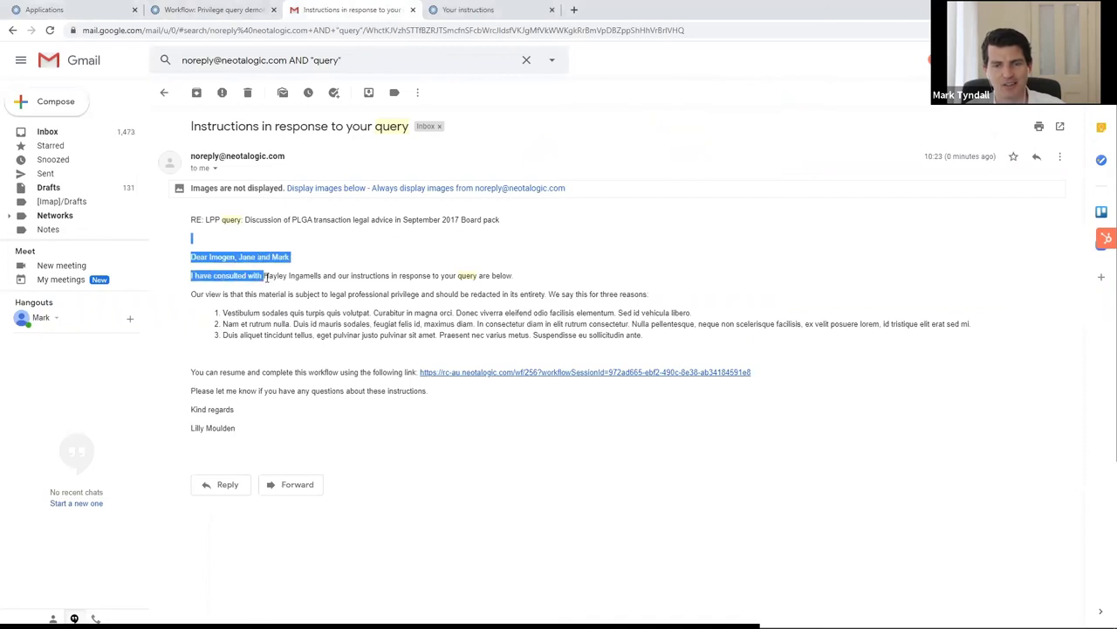
{"action": "left_click_drag", "start_coordinate": [245, 273], "coordinate": [322, 410]}
{"action": "left_click", "coordinate": [265, 312]}
{"action": "left_click", "coordinate": [275, 353]}
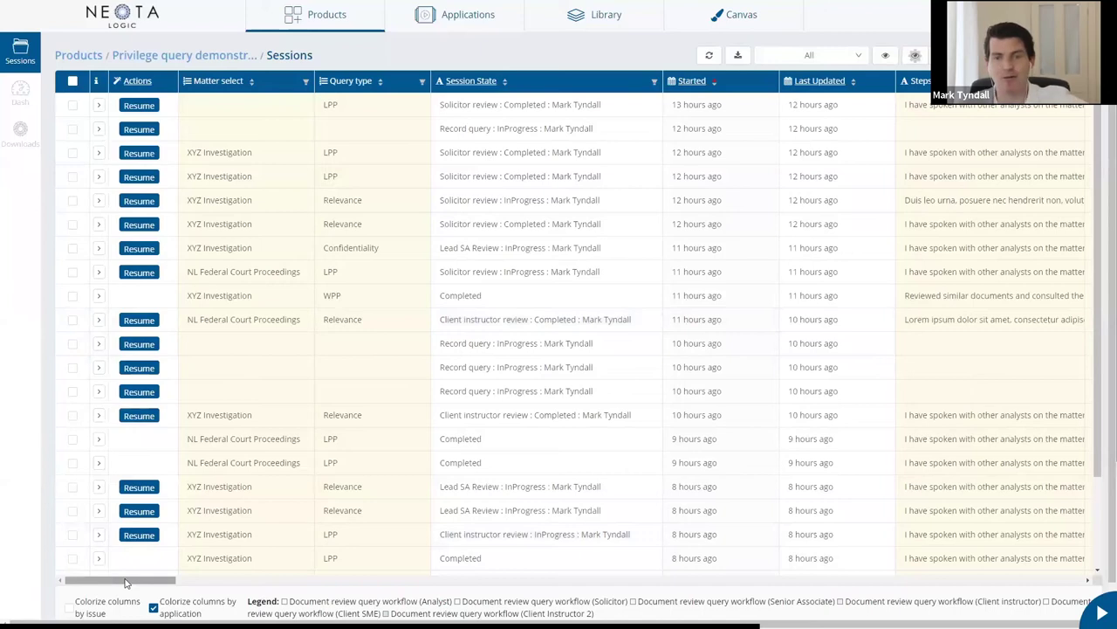
{"action": "scroll", "coordinate": [122, 585], "scroll_direction": "right", "scroll_amount": 5}
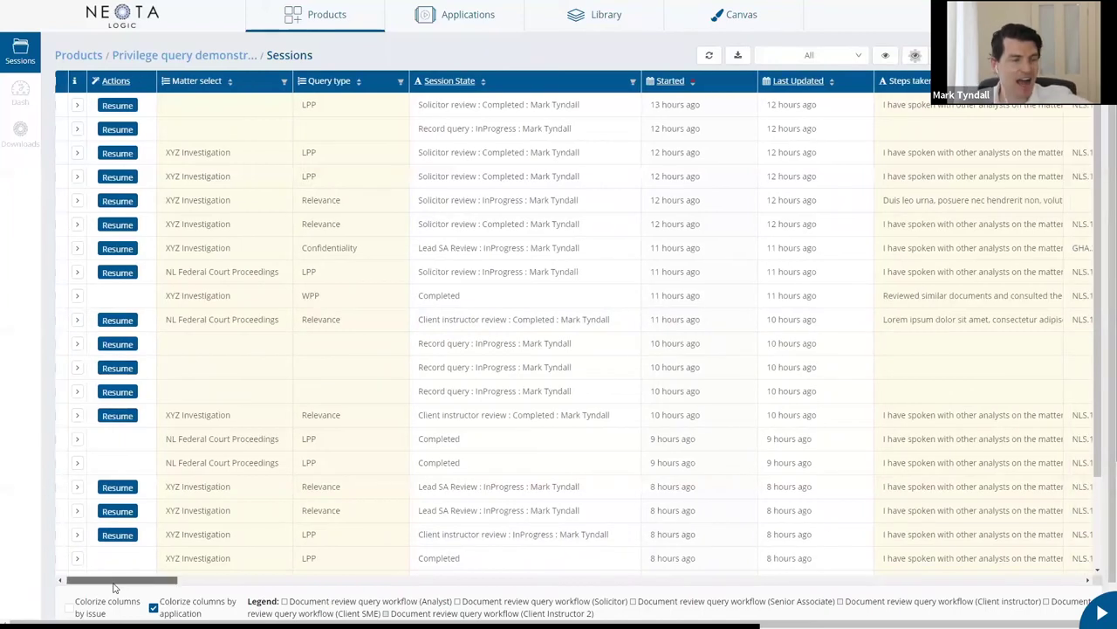
{"action": "left_click_drag", "start_coordinate": [127, 591], "coordinate": [192, 594]}
{"action": "left_click", "coordinate": [491, 158]}
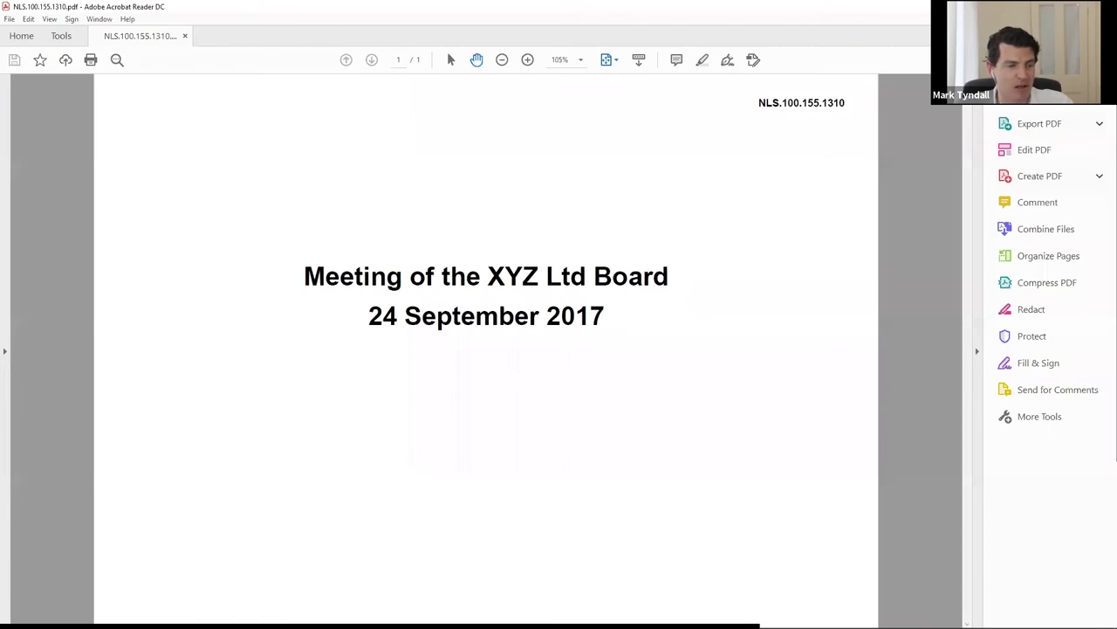
{"action": "key", "text": "alt+Tab"}
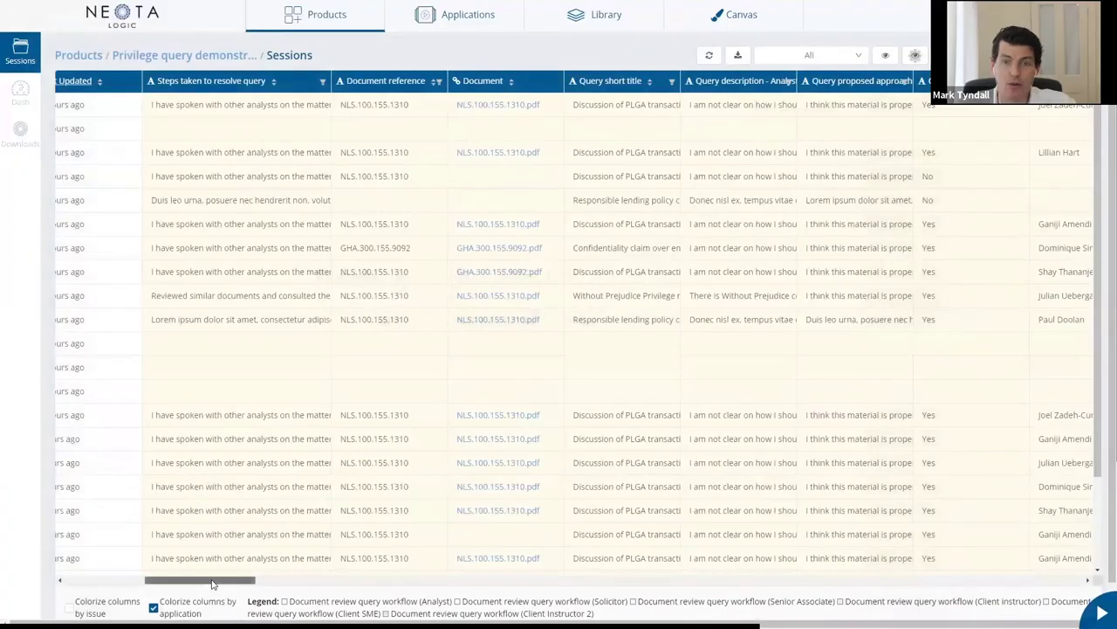
{"action": "left_click_drag", "start_coordinate": [212, 584], "coordinate": [922, 594]}
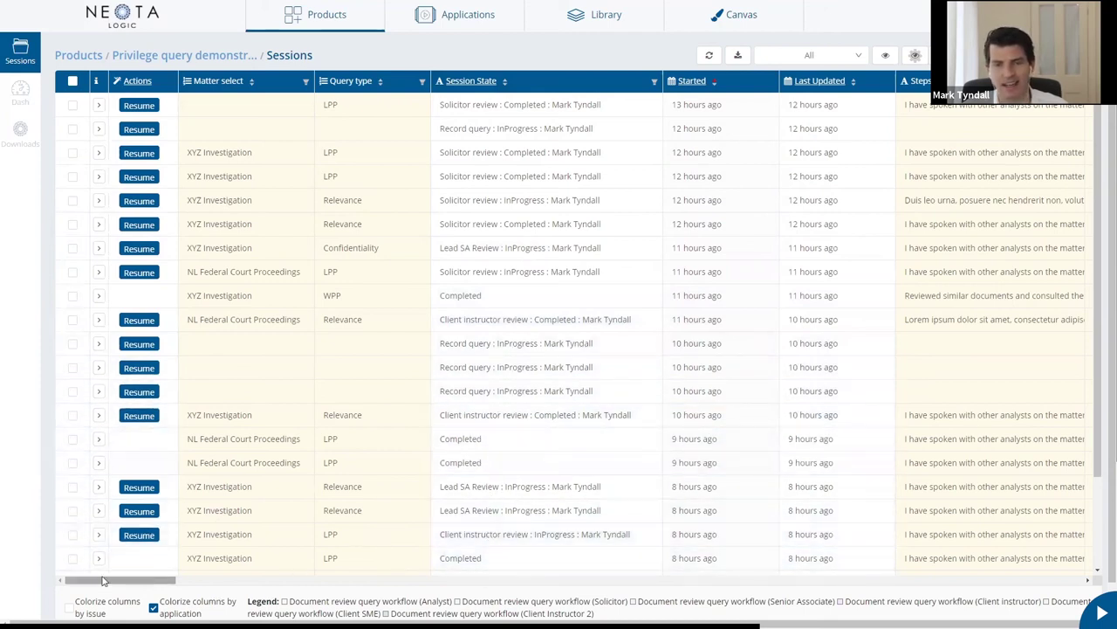
{"action": "left_click_drag", "start_coordinate": [110, 586], "coordinate": [185, 597]}
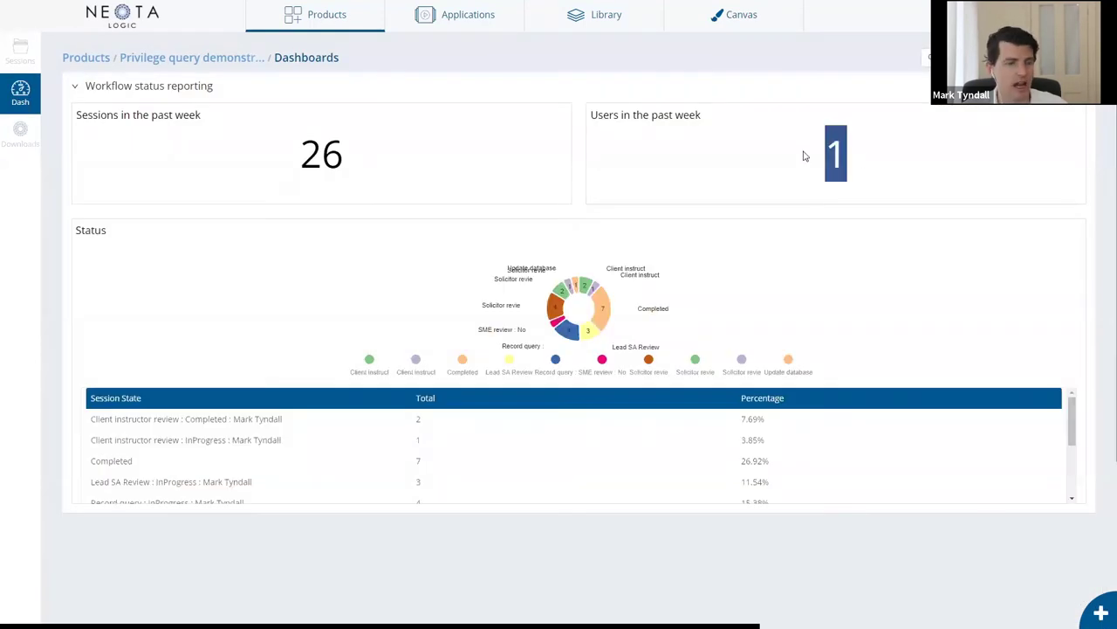
Dismiss the dashboard highlight and scroll through the Session State table and back.
{"action": "left_click", "coordinate": [805, 155]}
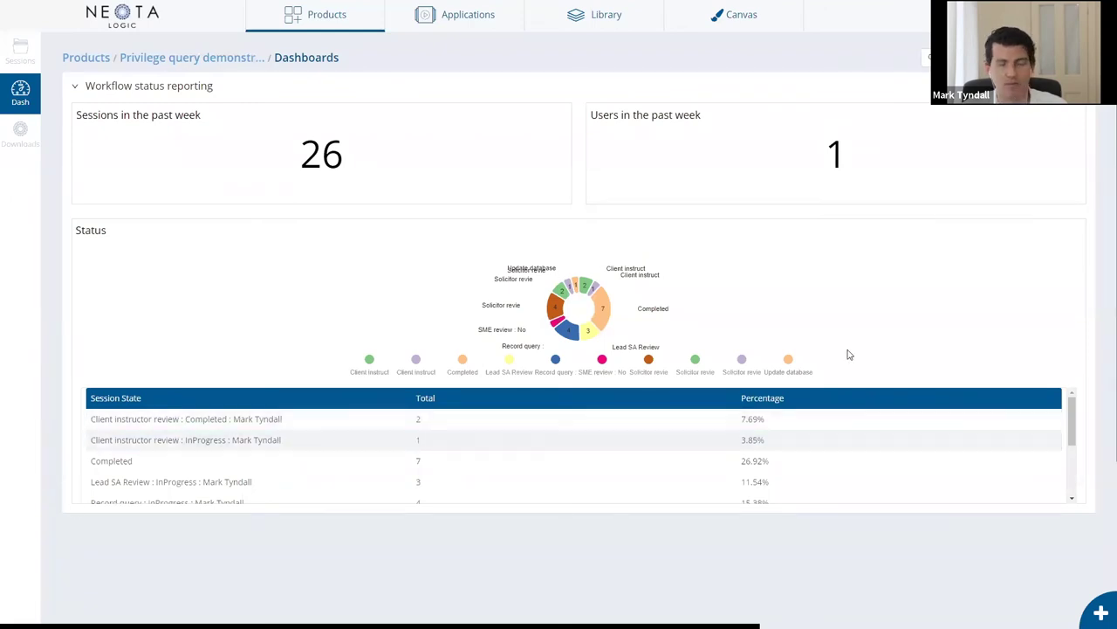
{"action": "scroll", "coordinate": [1052, 441], "scroll_direction": "down", "scroll_amount": 5}
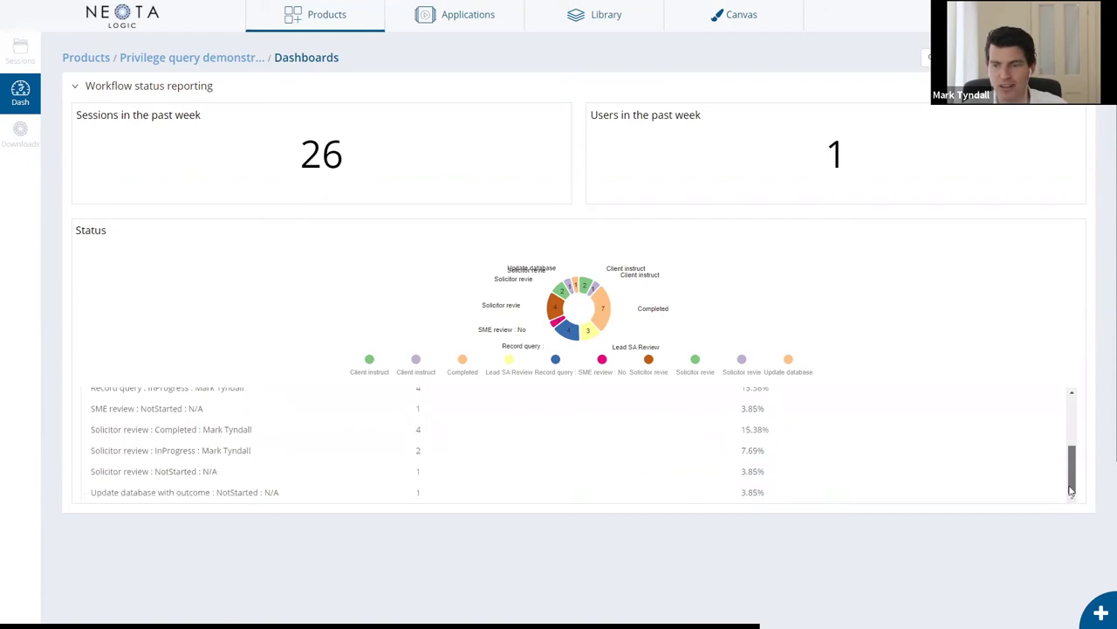
{"action": "scroll", "coordinate": [1072, 475], "scroll_direction": "up", "scroll_amount": 5}
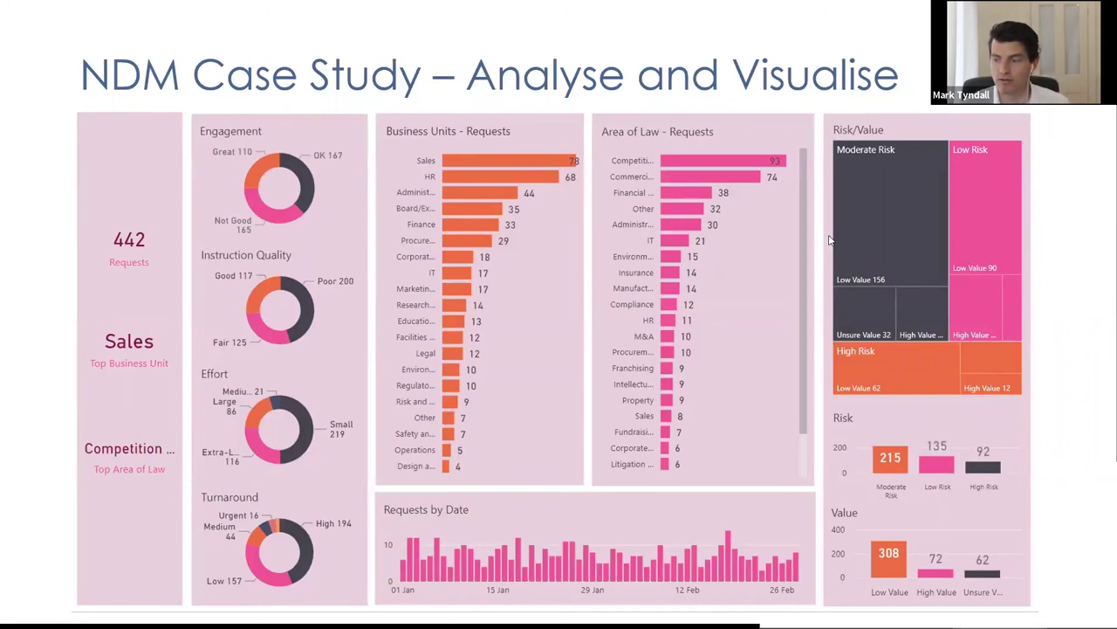
{"action": "left_click", "coordinate": [780, 203]}
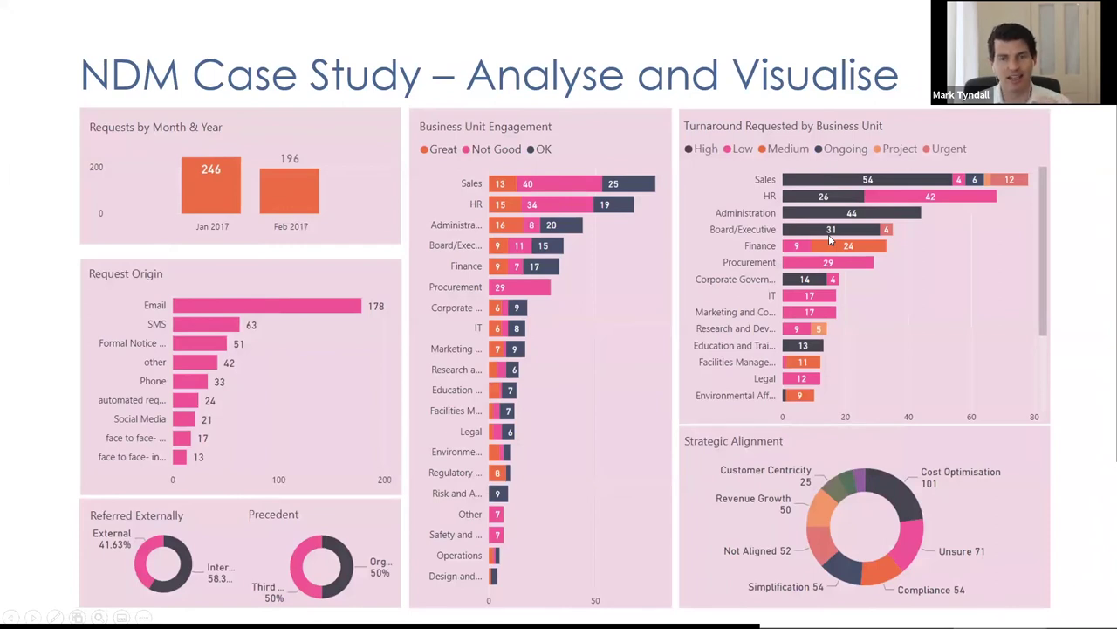
{"action": "left_click", "coordinate": [830, 240]}
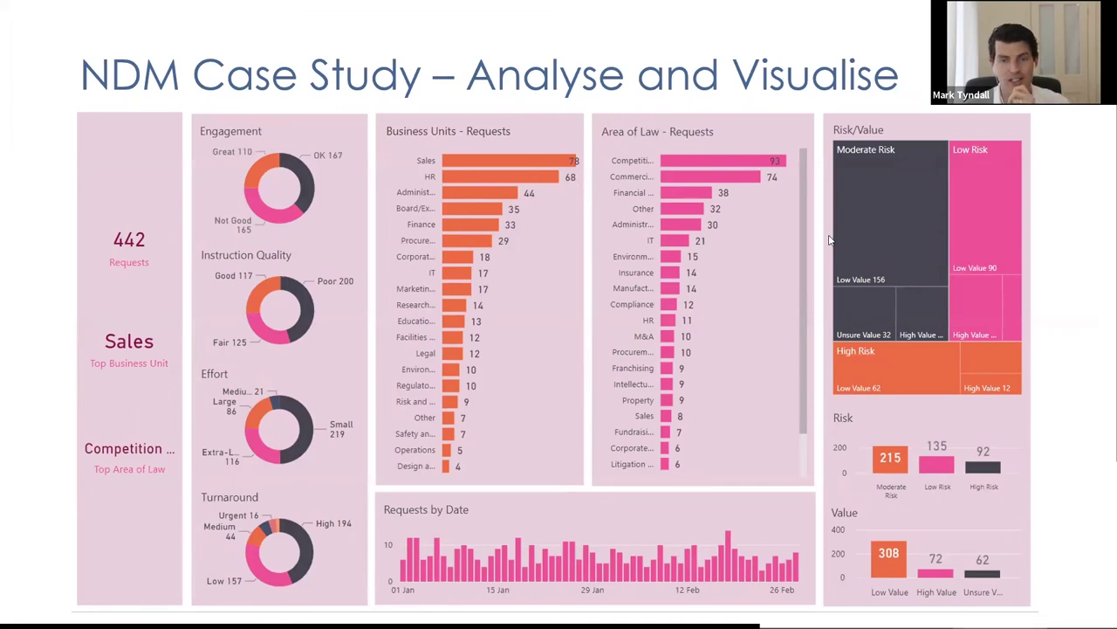
{"action": "left_click", "coordinate": [781, 205]}
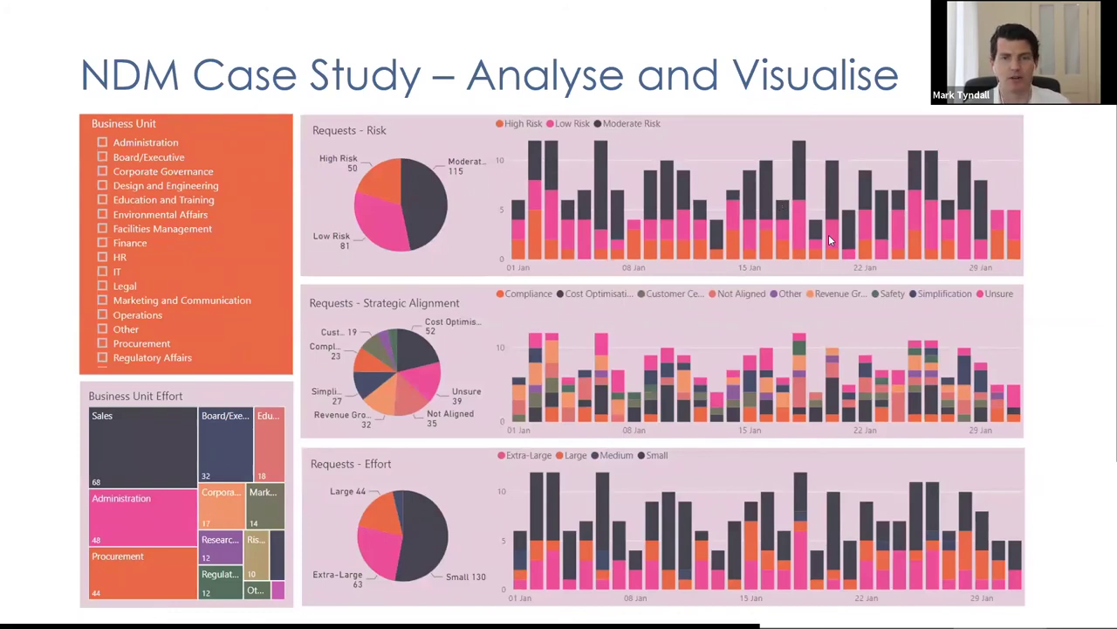
{"action": "left_click", "coordinate": [829, 233]}
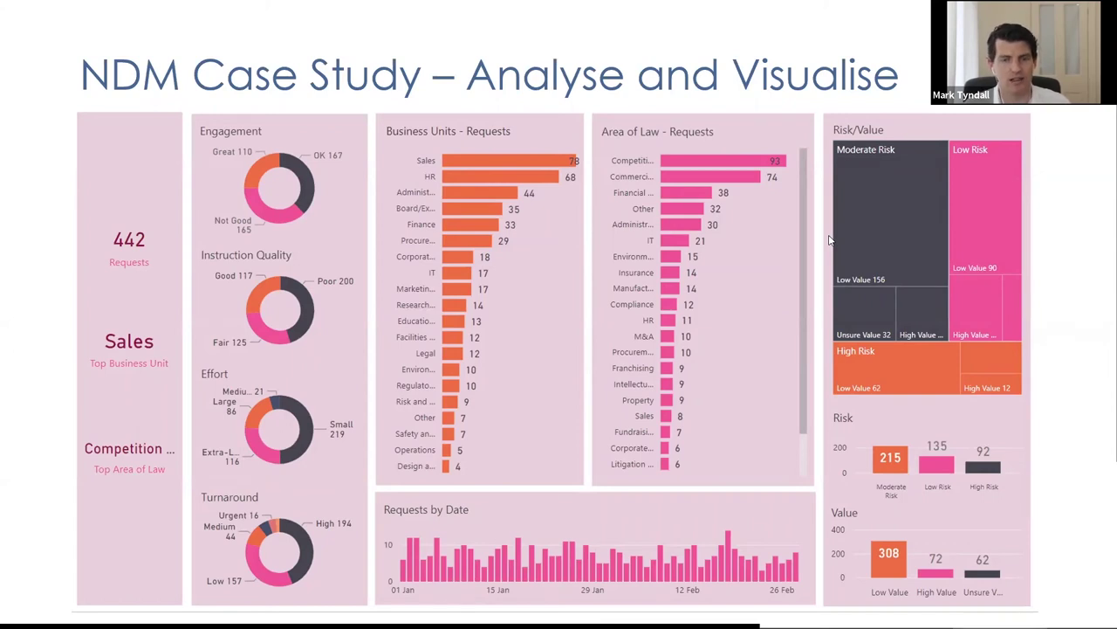
Advance through the request origin/turnaround and engagement dashboards to the risk, alignment and effort slide.
{"action": "left_click", "coordinate": [780, 200]}
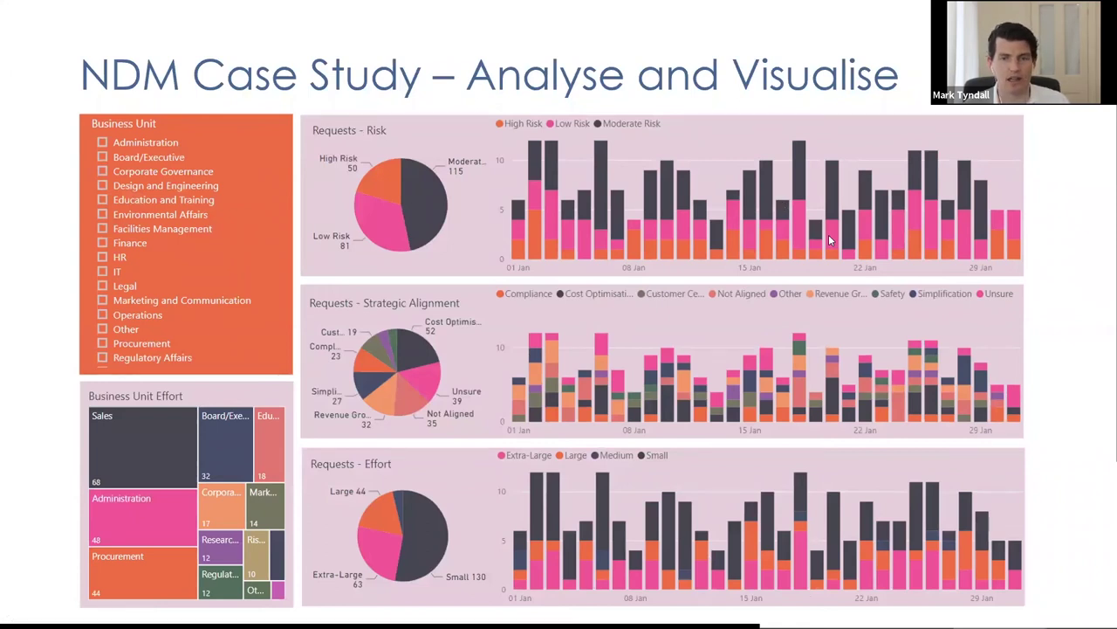
{"action": "left_click", "coordinate": [828, 234]}
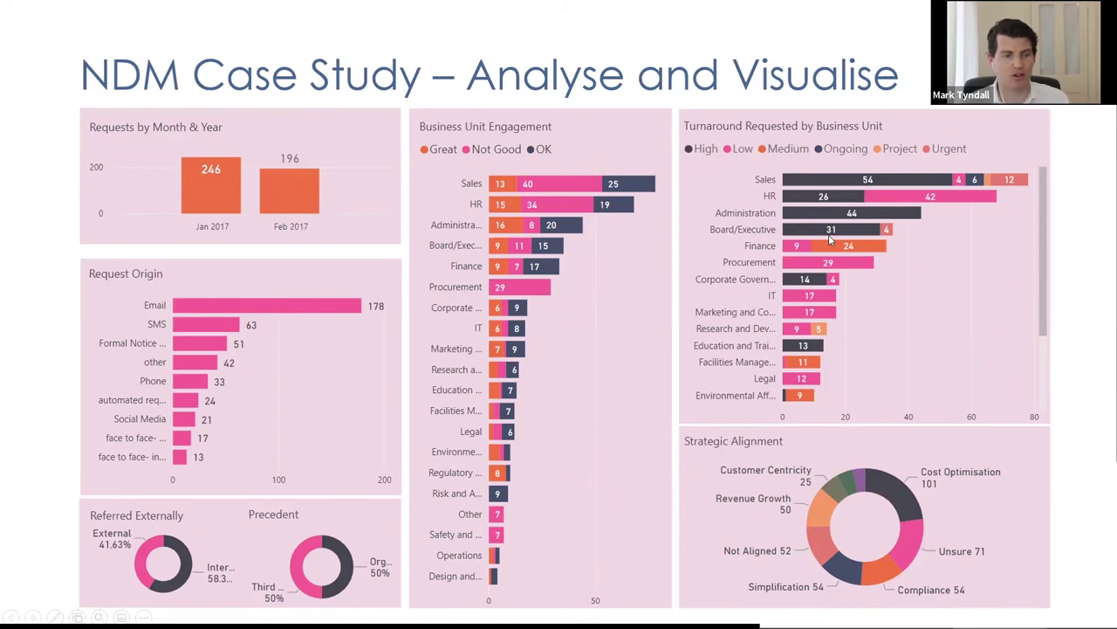
{"action": "left_click", "coordinate": [828, 235]}
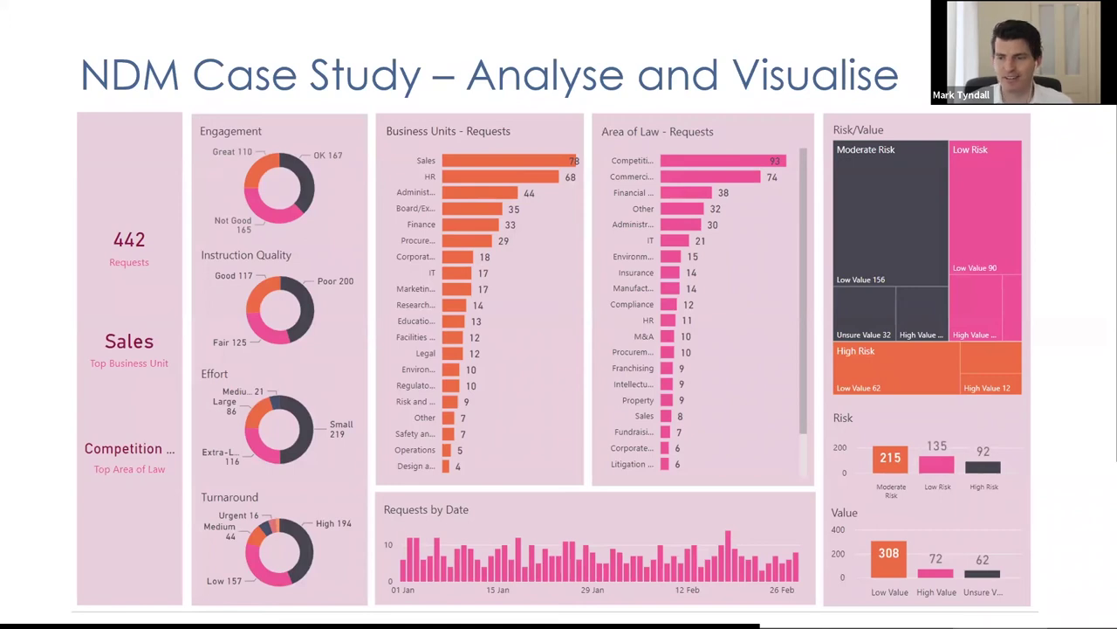
{"action": "left_click", "coordinate": [780, 200]}
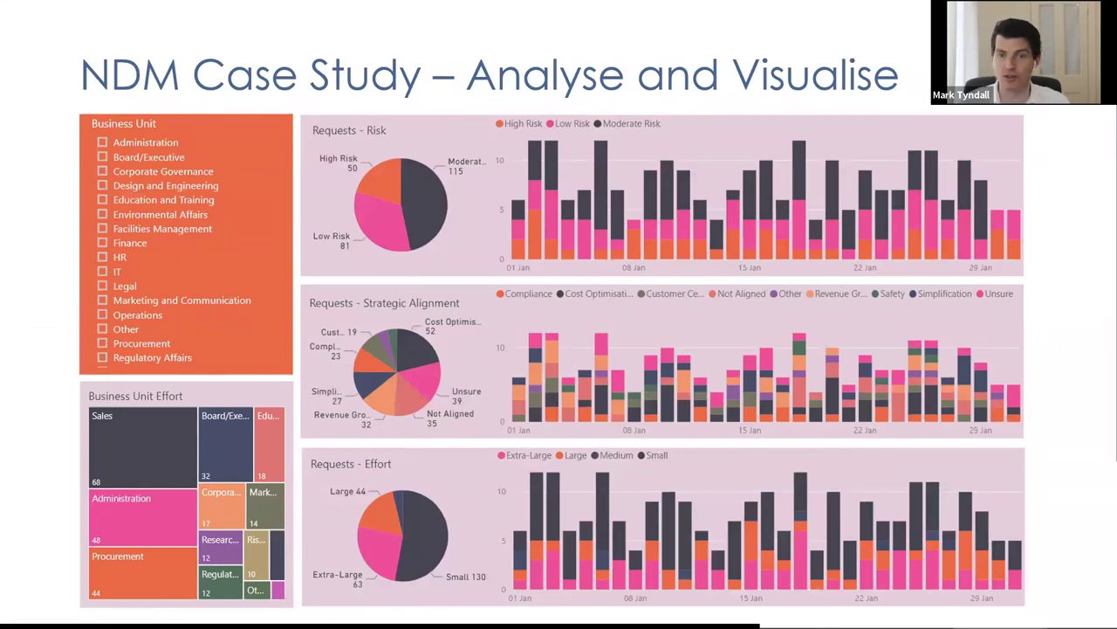
Advance to the concession agreement workflow diagram spanning the ABC Business and Tenant pools.
{"action": "key", "text": "Right"}
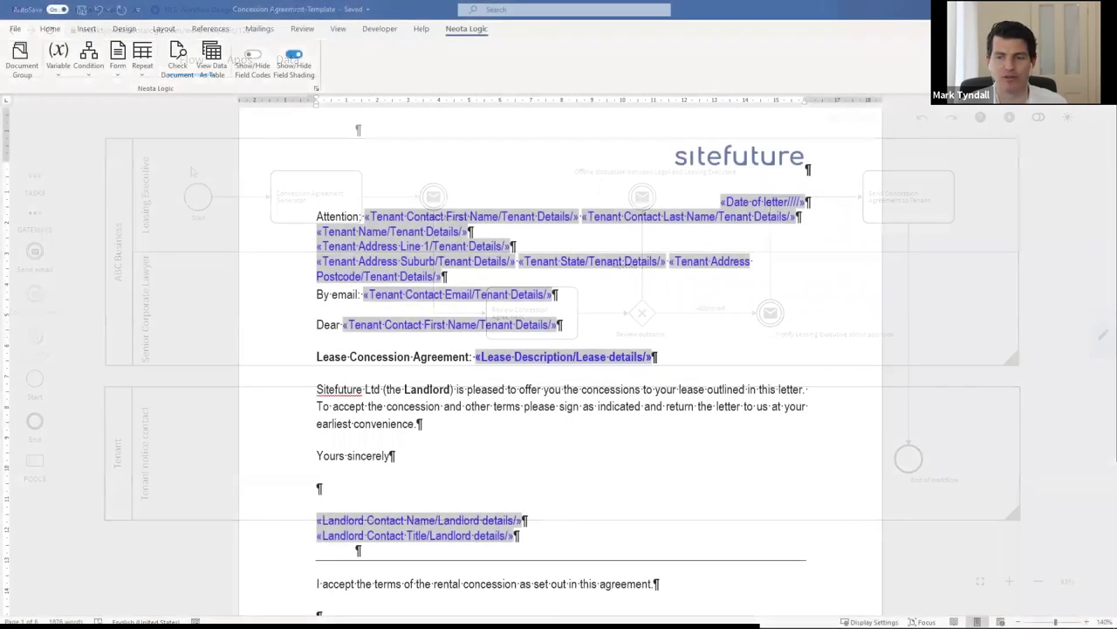
Replace the heading's Lease Description field with the existing Lease Description/Lease details/ variable.
{"action": "left_click_drag", "start_coordinate": [475, 356], "coordinate": [703, 358]}
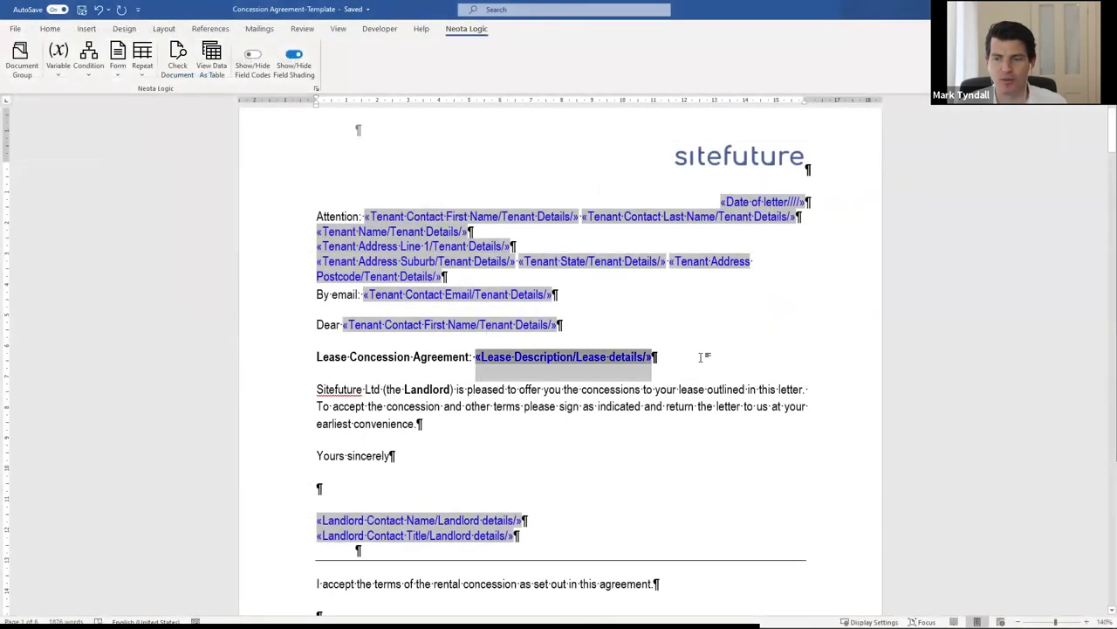
{"action": "key", "text": "Delete"}
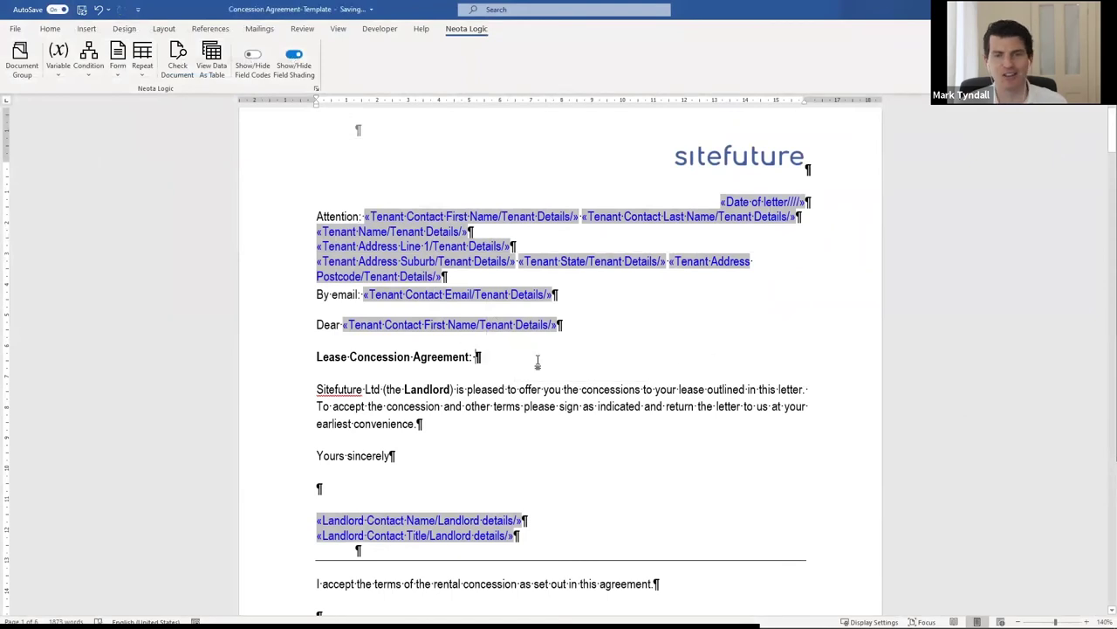
{"action": "left_click", "coordinate": [59, 83]}
{"action": "left_click", "coordinate": [91, 140]}
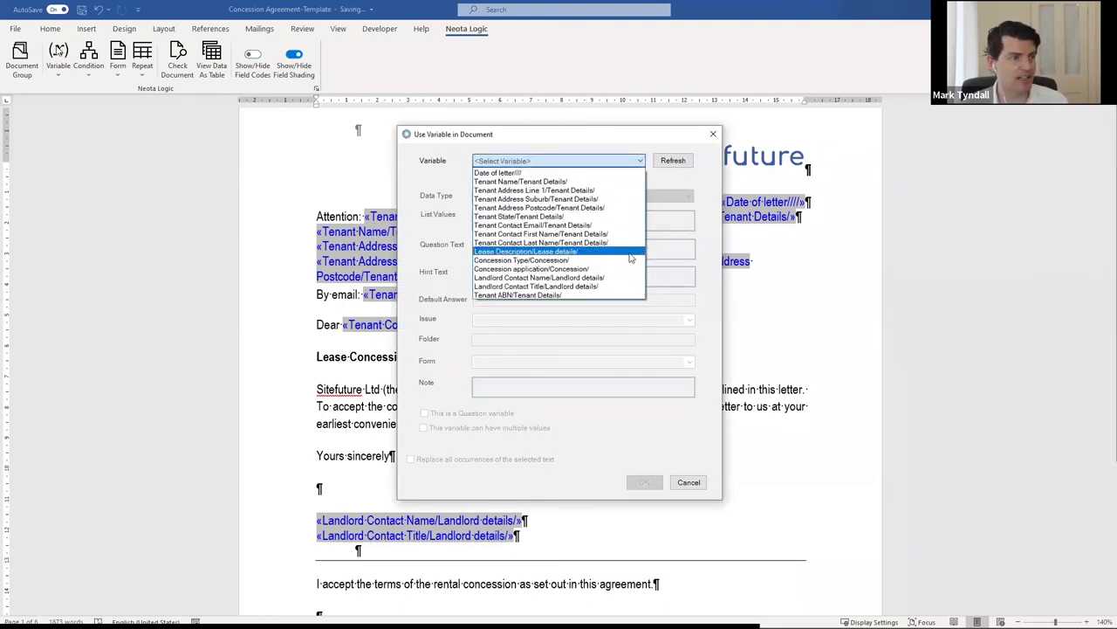
{"action": "left_click", "coordinate": [630, 253]}
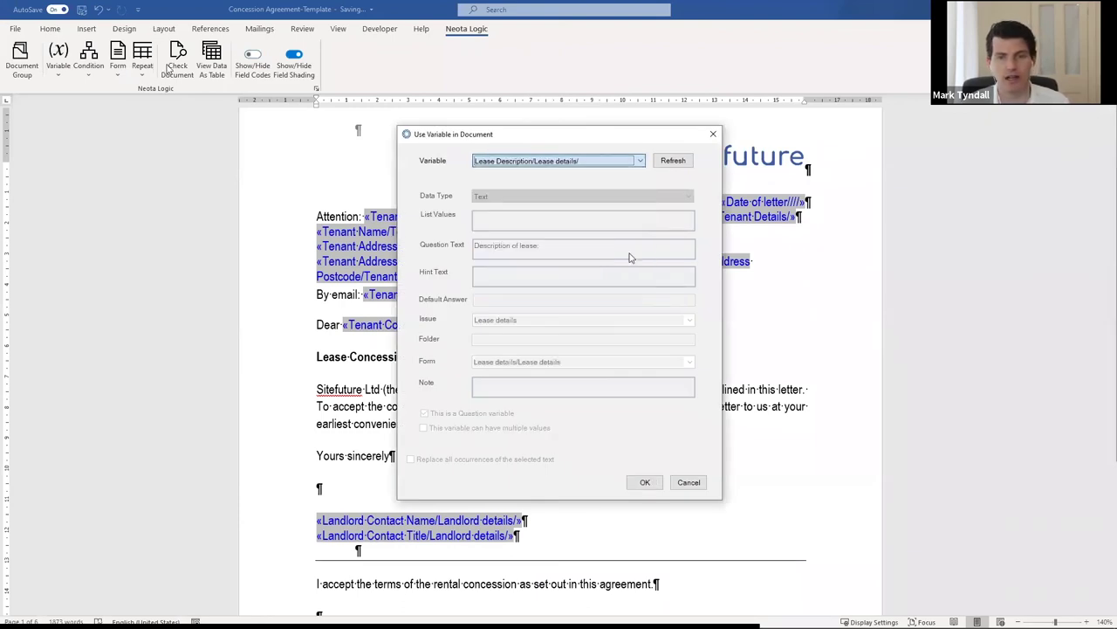
{"action": "left_click", "coordinate": [644, 483]}
Scroll to the Background clauses and select the text of paragraph (B).
{"action": "scroll", "coordinate": [587, 353], "scroll_direction": "down", "scroll_amount": 10}
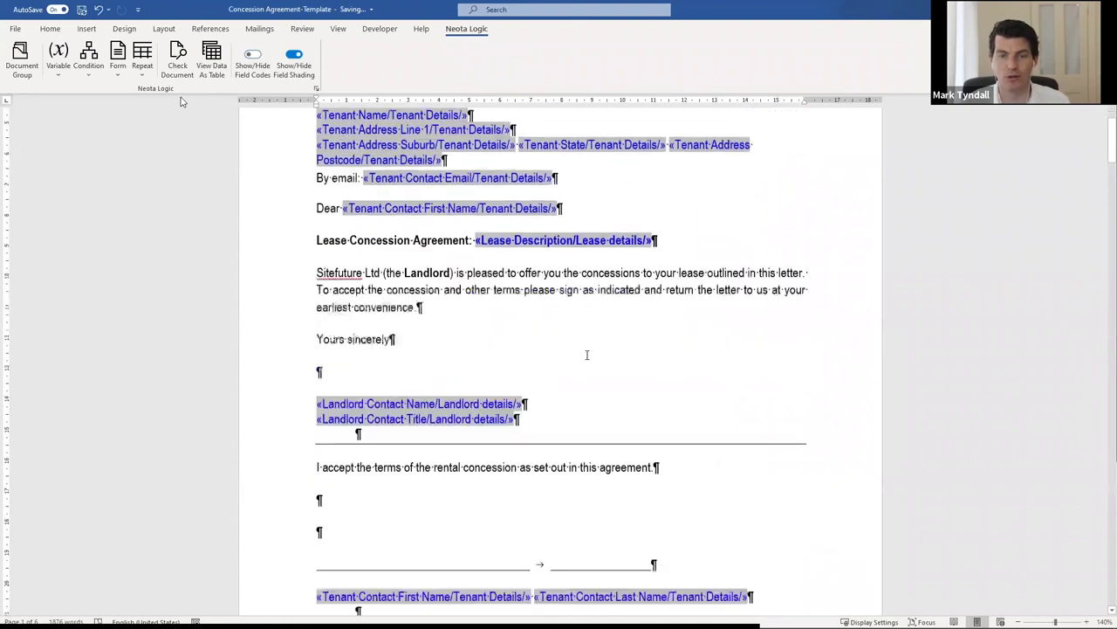
{"action": "scroll", "coordinate": [859, 421], "scroll_direction": "down", "scroll_amount": 6}
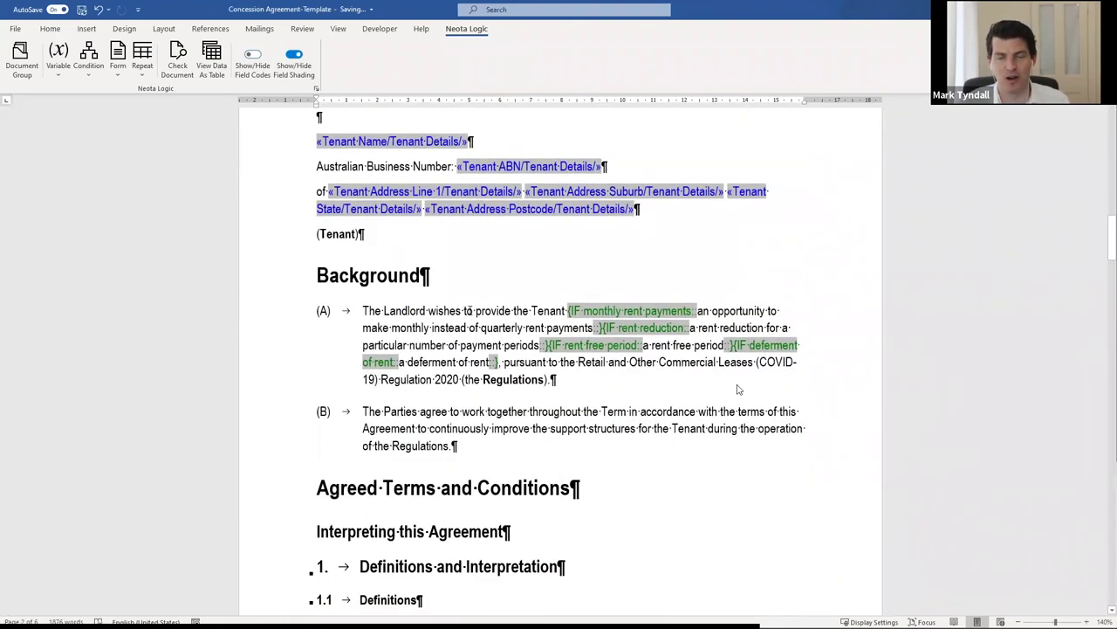
{"action": "key", "text": "Left"}
{"action": "key", "text": "Left"}
{"action": "key", "text": "Left"}
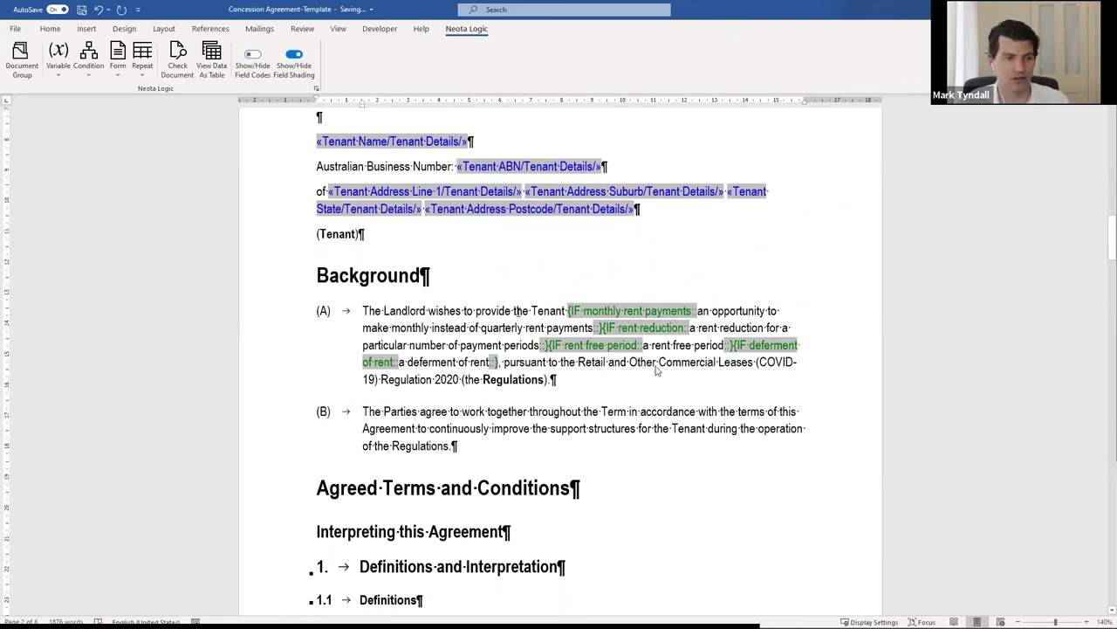
{"action": "key", "text": "ctrl+Down"}
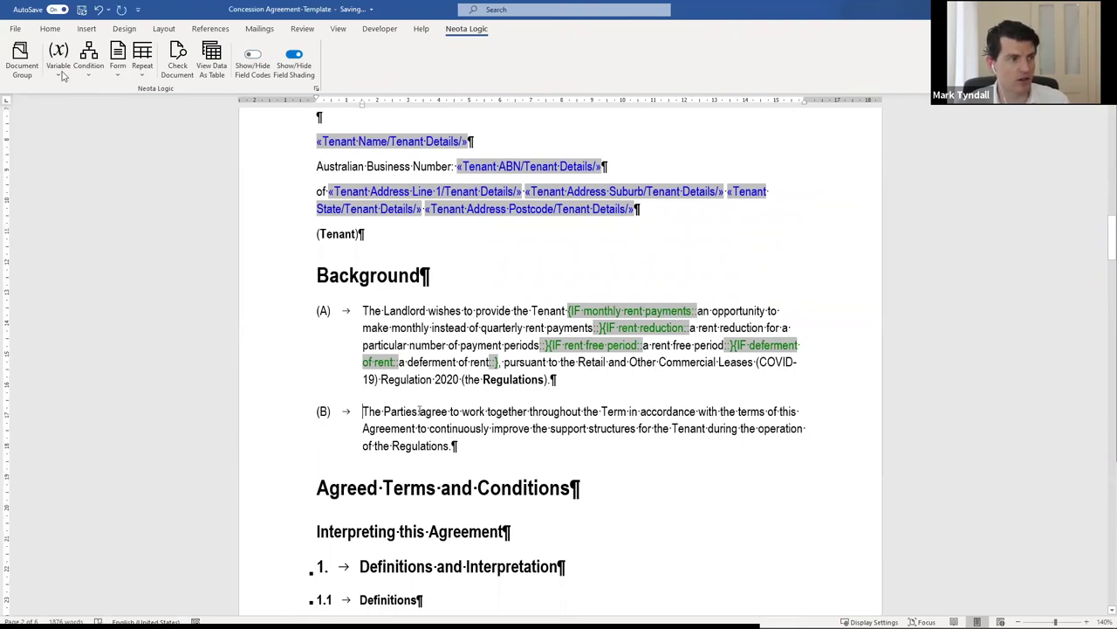
{"action": "key", "text": "shift+Down"}
{"action": "key", "text": "shift+Down"}
{"action": "key", "text": "shift+Down"}
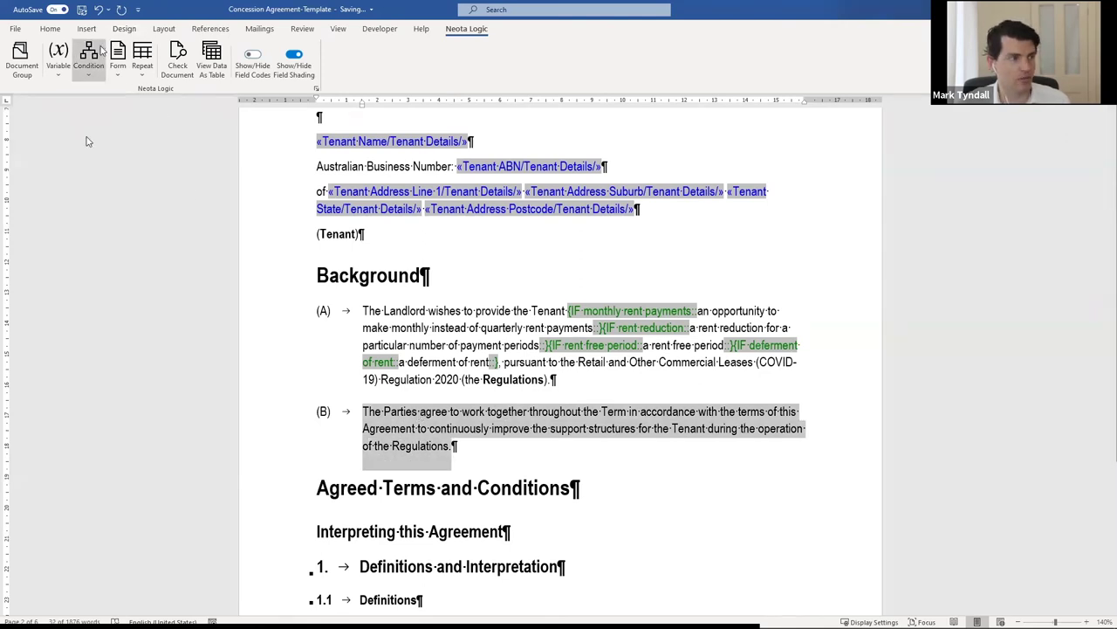
Make Background paragraph (B) conditional on the existing monthly rent payments condition.
{"action": "left_click", "coordinate": [102, 50]}
{"action": "left_click", "coordinate": [114, 142]}
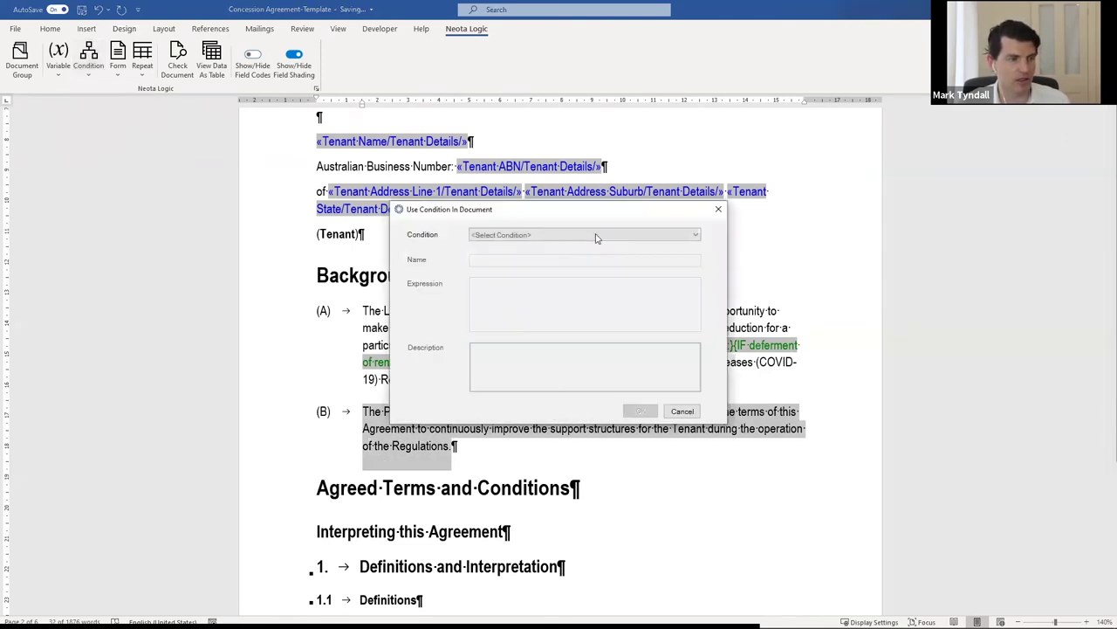
{"action": "left_click", "coordinate": [631, 234]}
{"action": "left_click", "coordinate": [579, 264]}
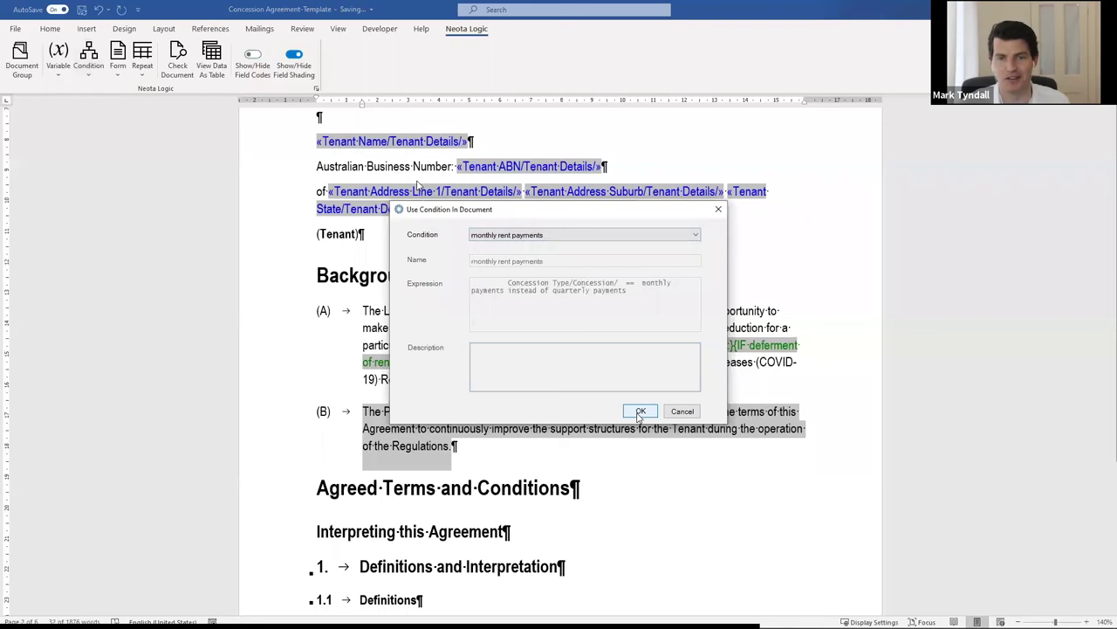
{"action": "left_click", "coordinate": [640, 412]}
Scroll down to clause 2 and remove the old condition from its heading.
{"action": "scroll", "coordinate": [640, 417], "scroll_direction": "down", "scroll_amount": 3}
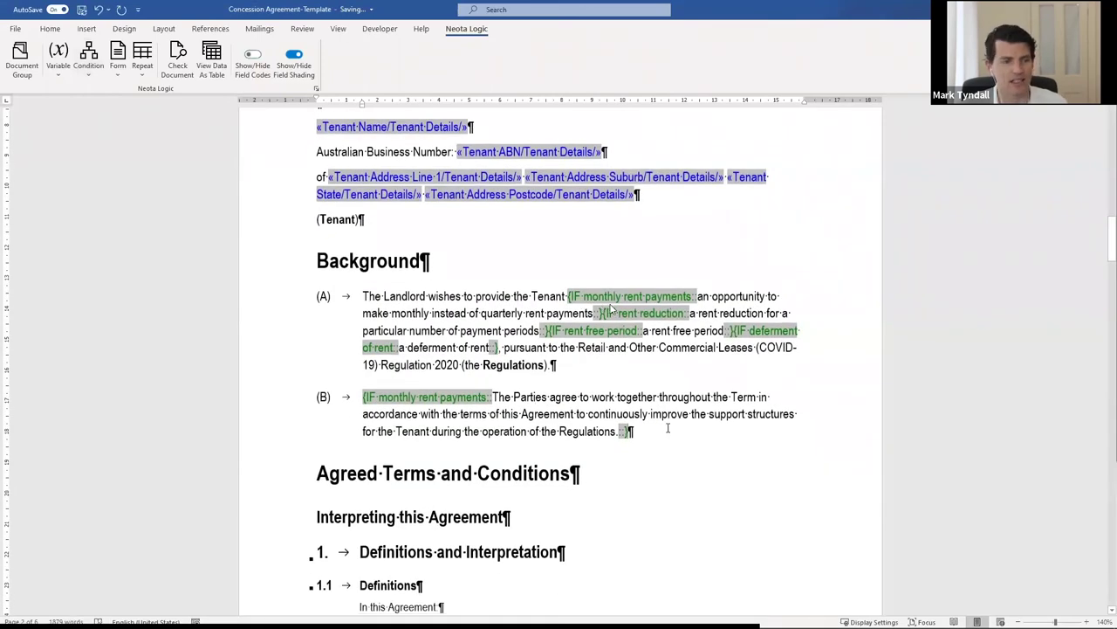
{"action": "scroll", "coordinate": [611, 310], "scroll_direction": "down", "scroll_amount": 9}
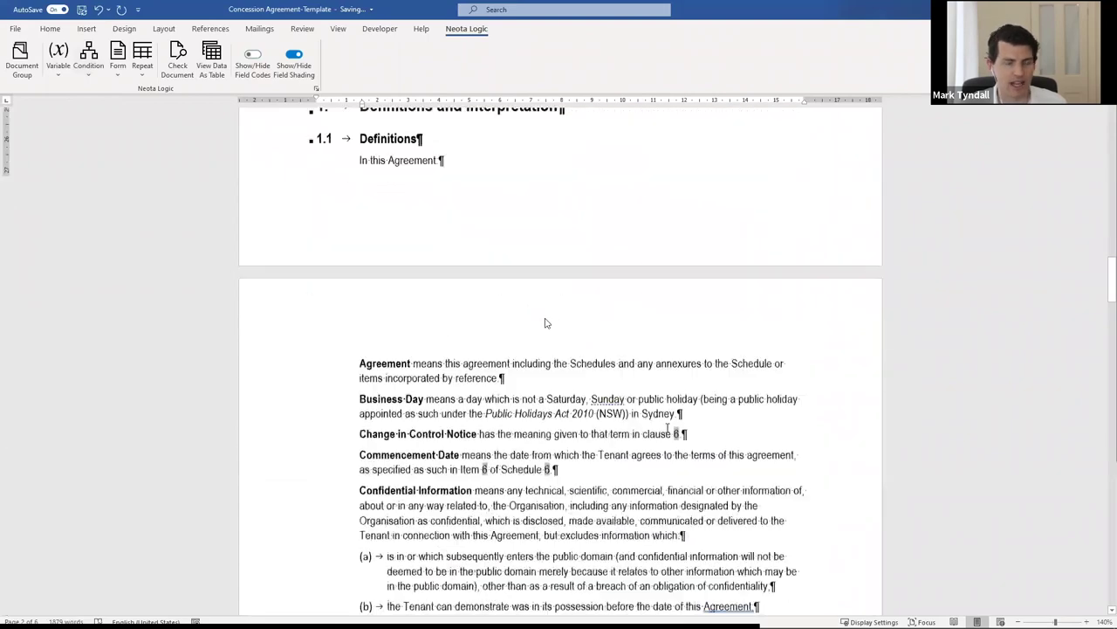
{"action": "scroll", "coordinate": [544, 323], "scroll_direction": "down", "scroll_amount": 4}
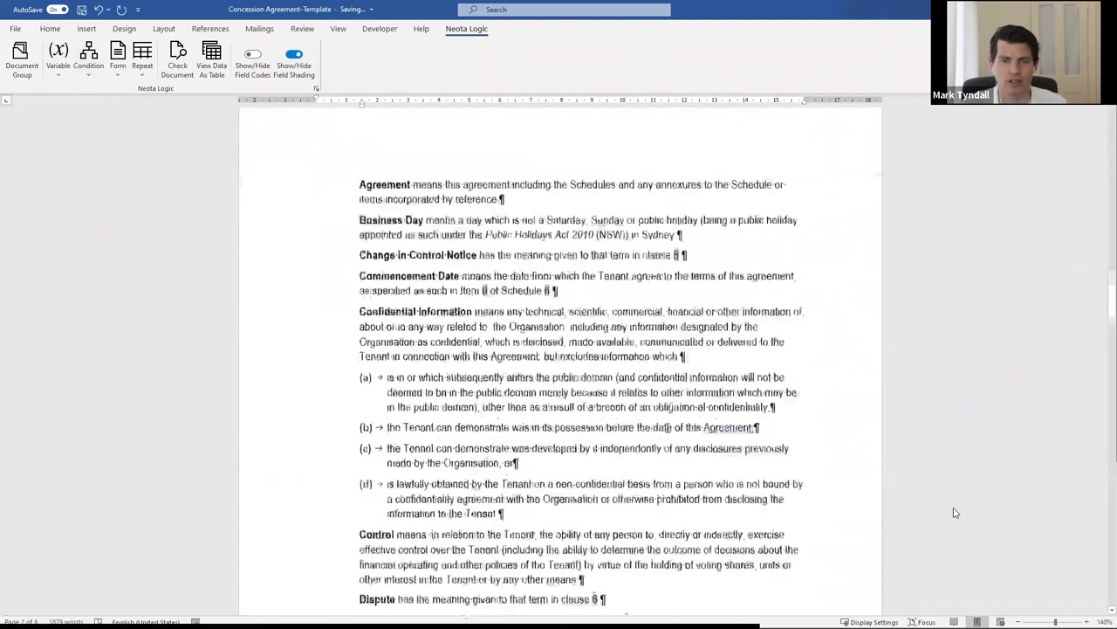
{"action": "scroll", "coordinate": [955, 512], "scroll_direction": "down", "scroll_amount": 20}
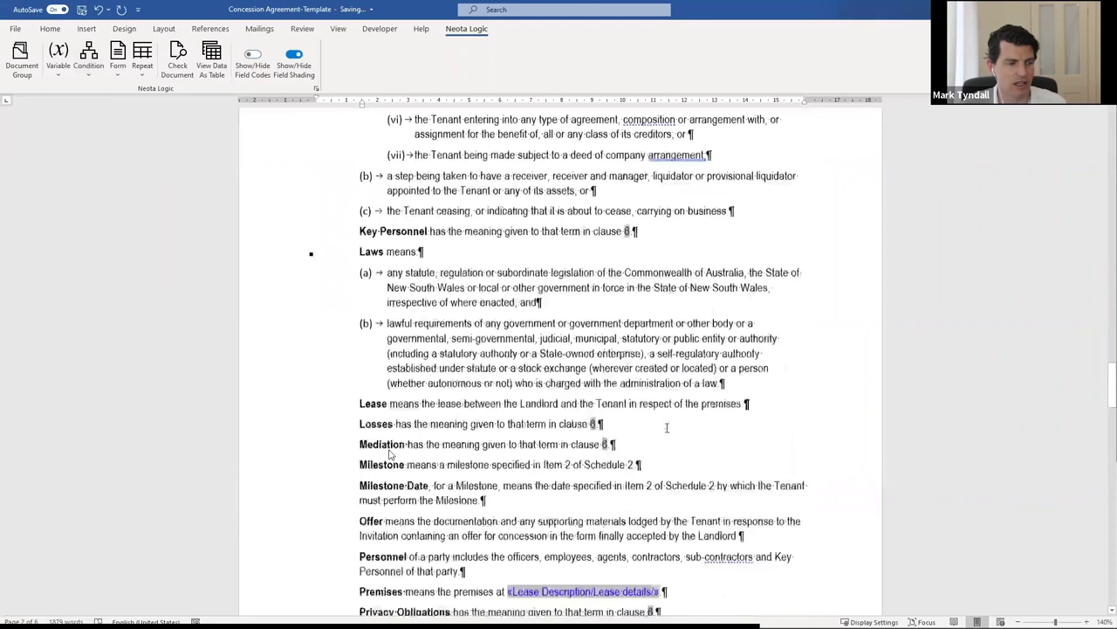
{"action": "scroll", "coordinate": [368, 451], "scroll_direction": "down", "scroll_amount": 20}
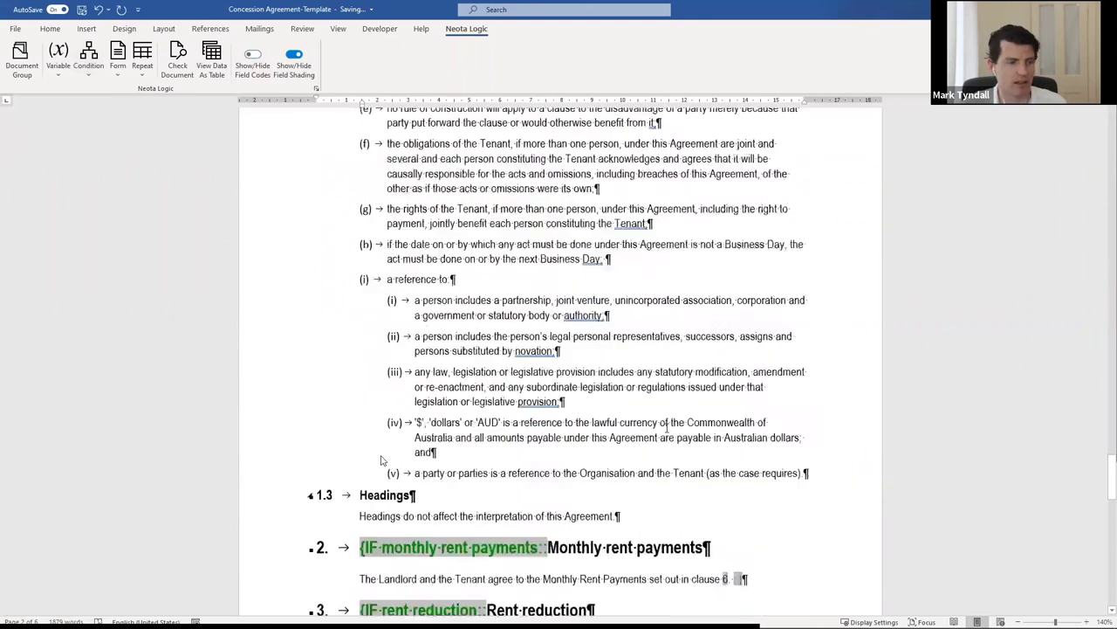
{"action": "scroll", "coordinate": [382, 460], "scroll_direction": "up", "scroll_amount": 1}
{"action": "left_click", "coordinate": [382, 460]}
{"action": "key", "text": "Delete"}
{"action": "left_click", "coordinate": [599, 362]}
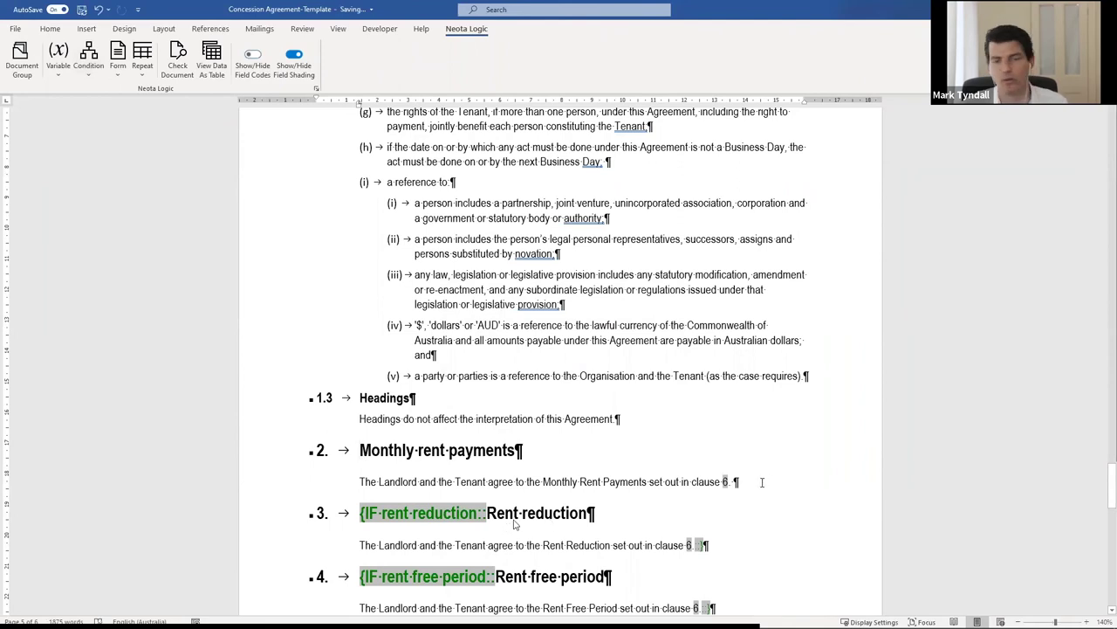
Apply the monthly rent payments condition to clause 2 heading and its paragraph.
{"action": "key", "text": "shift+Down"}
{"action": "key", "text": "shift+Down"}
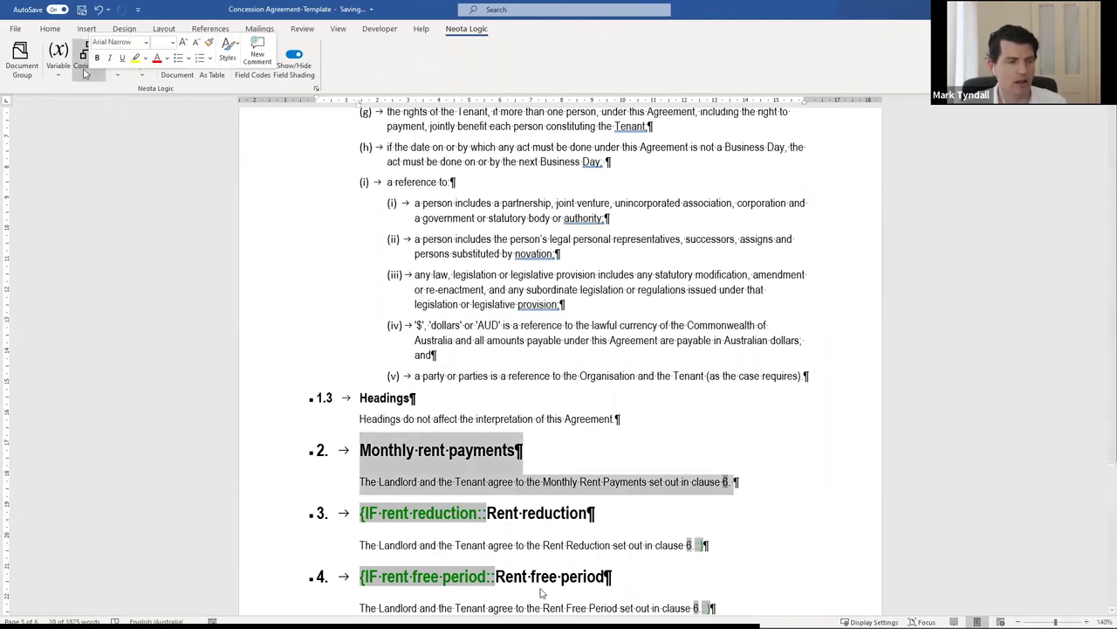
{"action": "left_click", "coordinate": [88, 61]}
{"action": "left_click", "coordinate": [122, 142]}
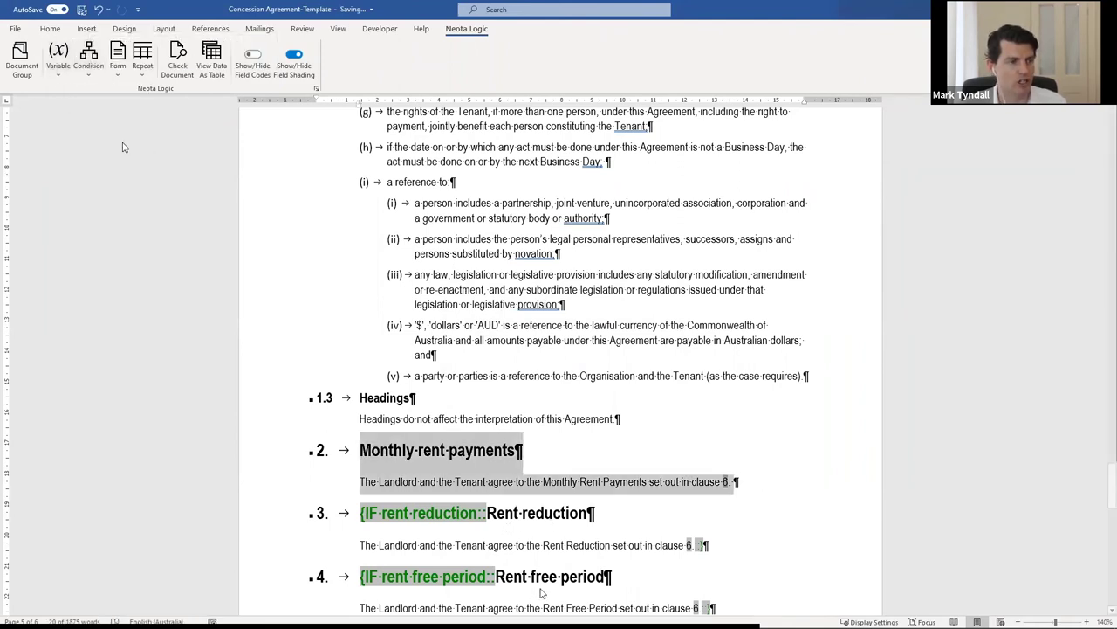
{"action": "left_click_drag", "start_coordinate": [530, 203], "coordinate": [514, 100]}
{"action": "left_click", "coordinate": [498, 121]}
{"action": "left_click", "coordinate": [523, 143]}
{"action": "left_click", "coordinate": [633, 297]}
{"action": "scroll", "coordinate": [463, 389], "scroll_direction": "down", "scroll_amount": 5}
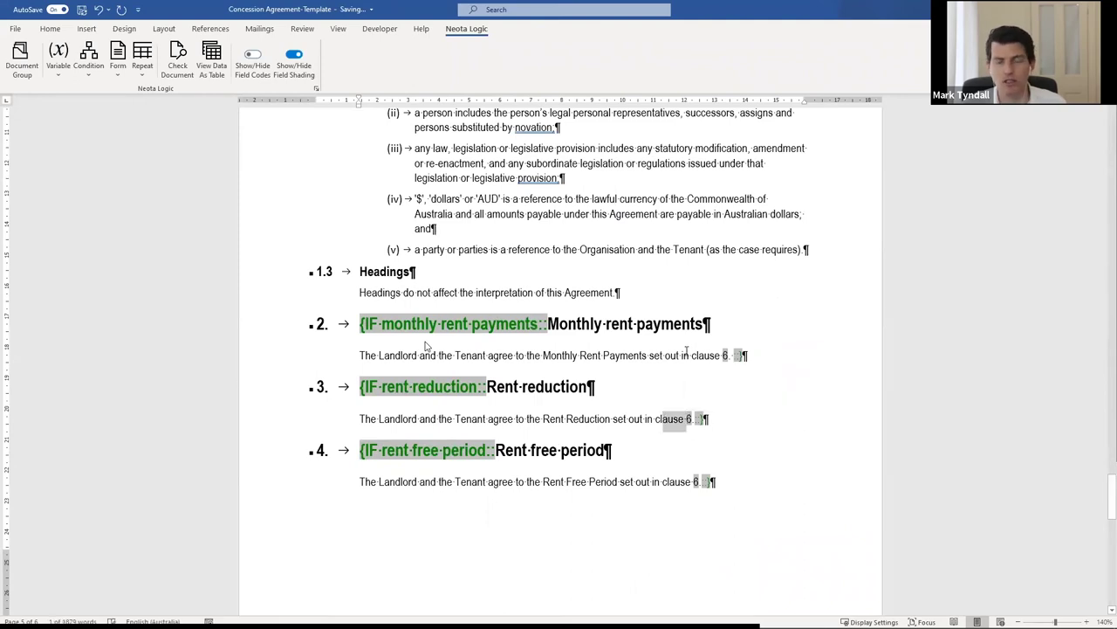
{"action": "left_click", "coordinate": [646, 485]}
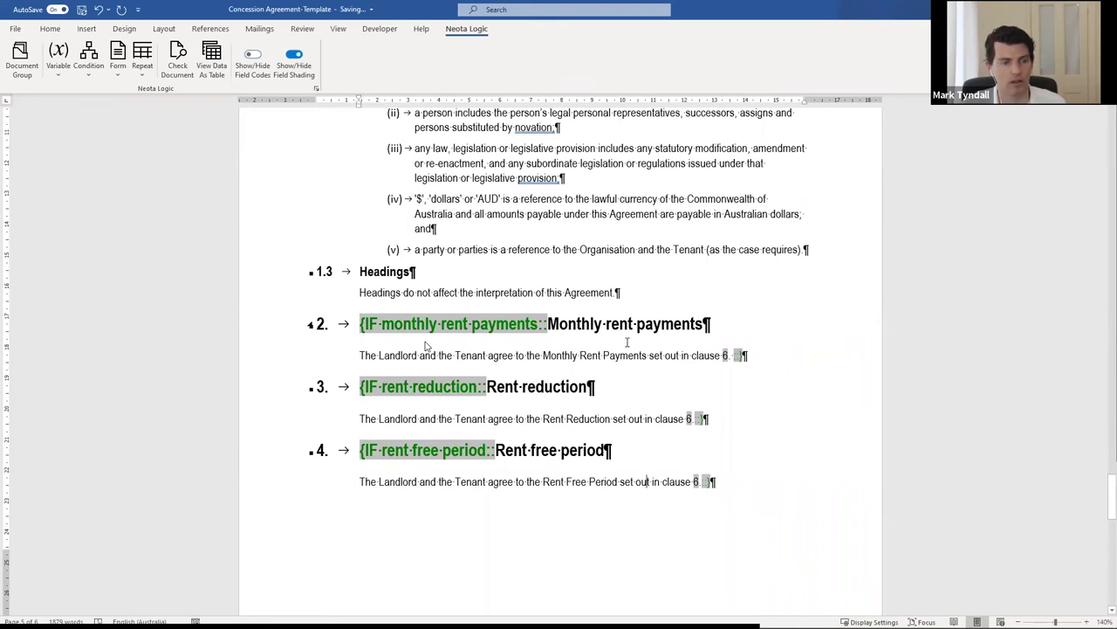
{"action": "left_click", "coordinate": [714, 330]}
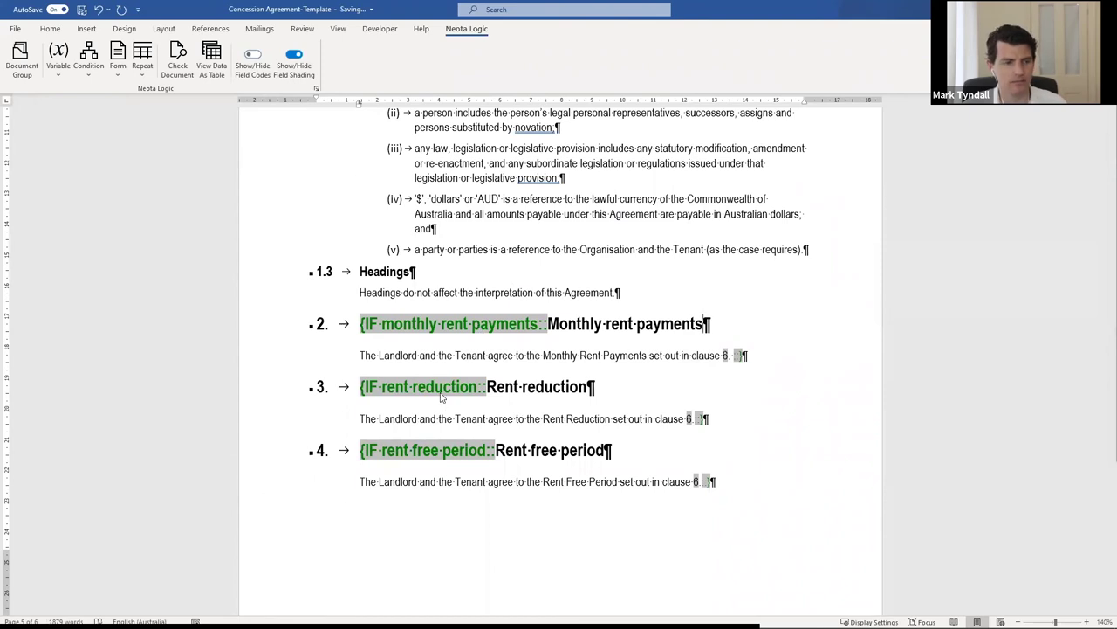
Reinsert the existing Lease Description variable after 'Lease Concession Agreement:'.
{"action": "key", "text": "ctrl+Home"}
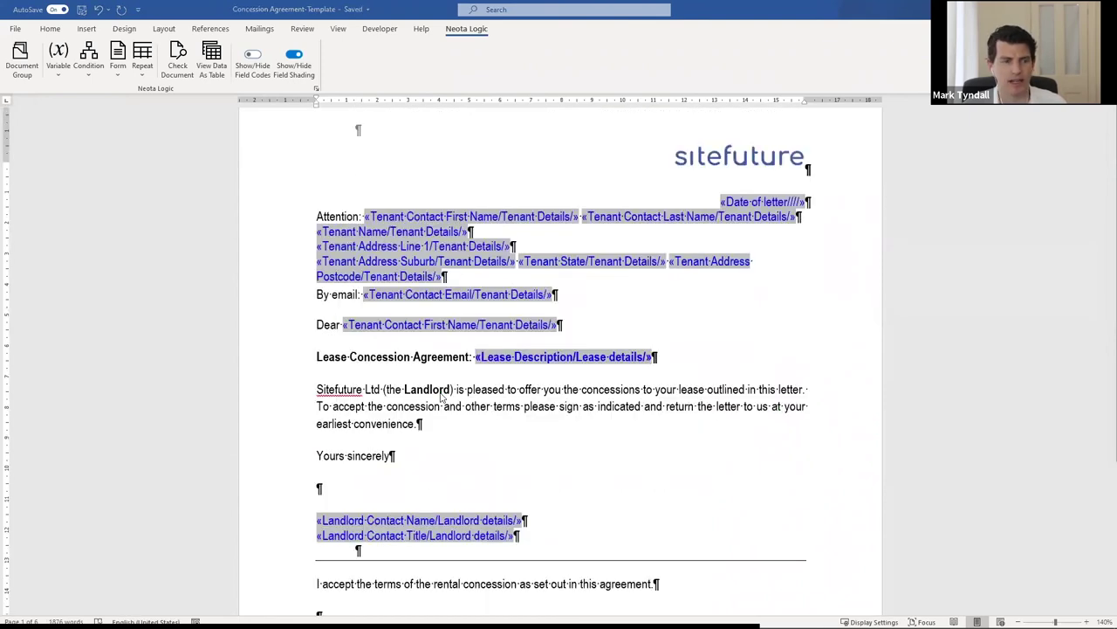
{"action": "left_click", "coordinate": [700, 356]}
{"action": "key", "text": "BackSpace"}
{"action": "key", "text": "BackSpace"}
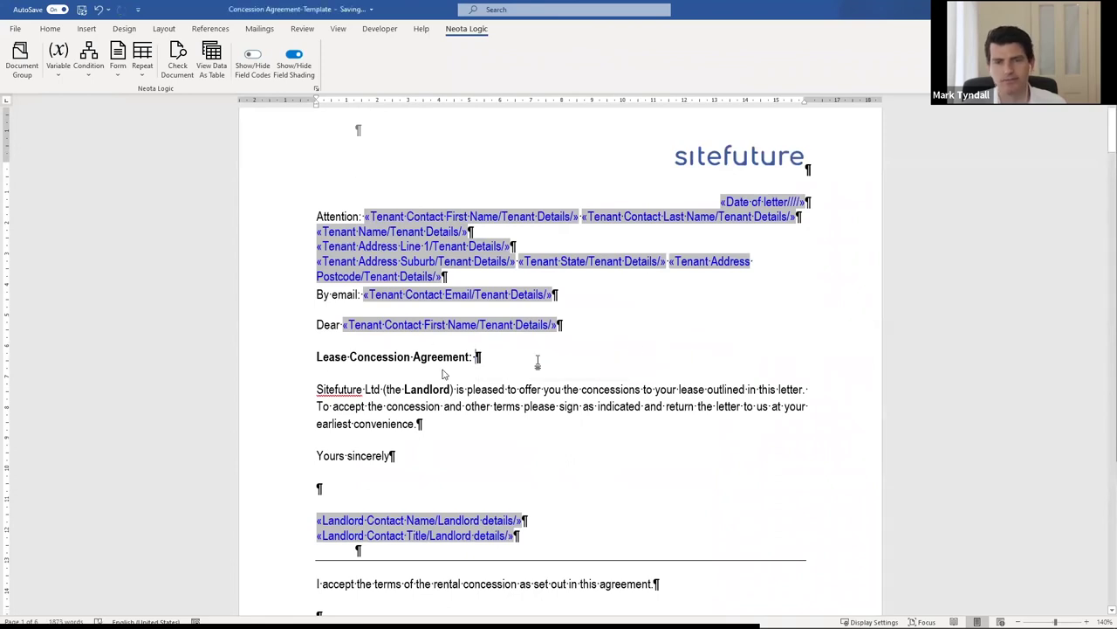
{"action": "left_click", "coordinate": [59, 65]}
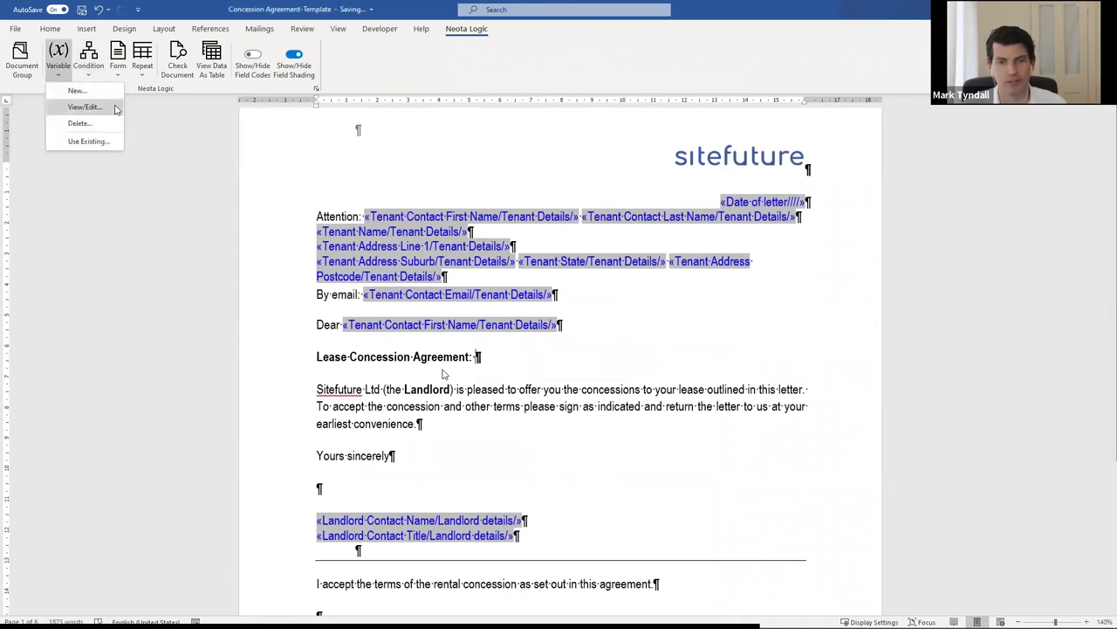
{"action": "left_click", "coordinate": [87, 141]}
{"action": "left_click", "coordinate": [611, 161]}
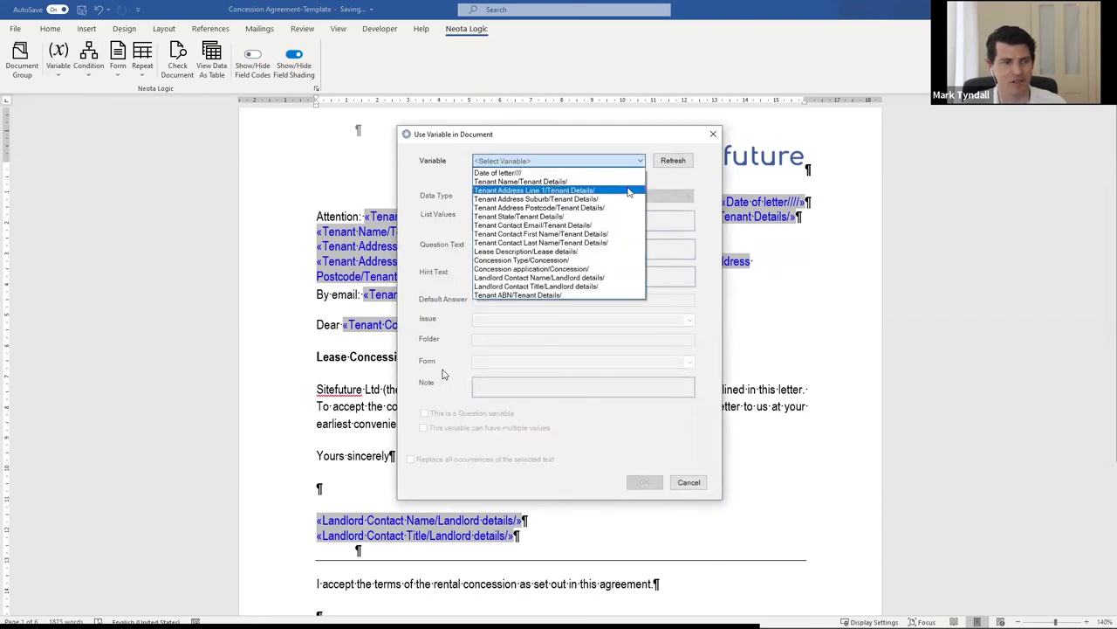
{"action": "left_click", "coordinate": [631, 253]}
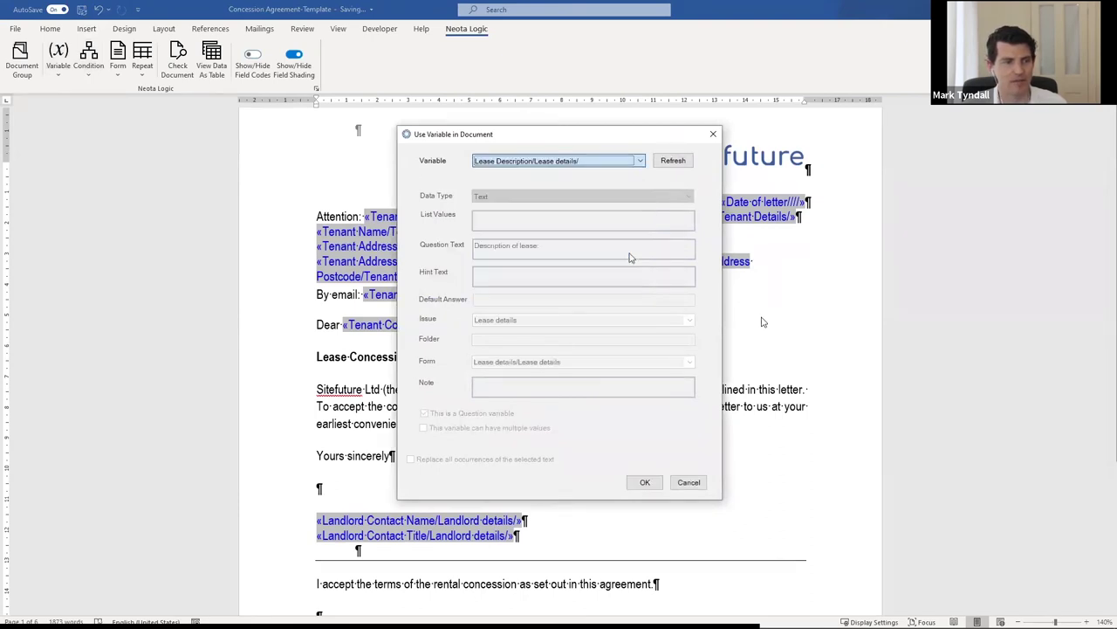
{"action": "left_click", "coordinate": [644, 482]}
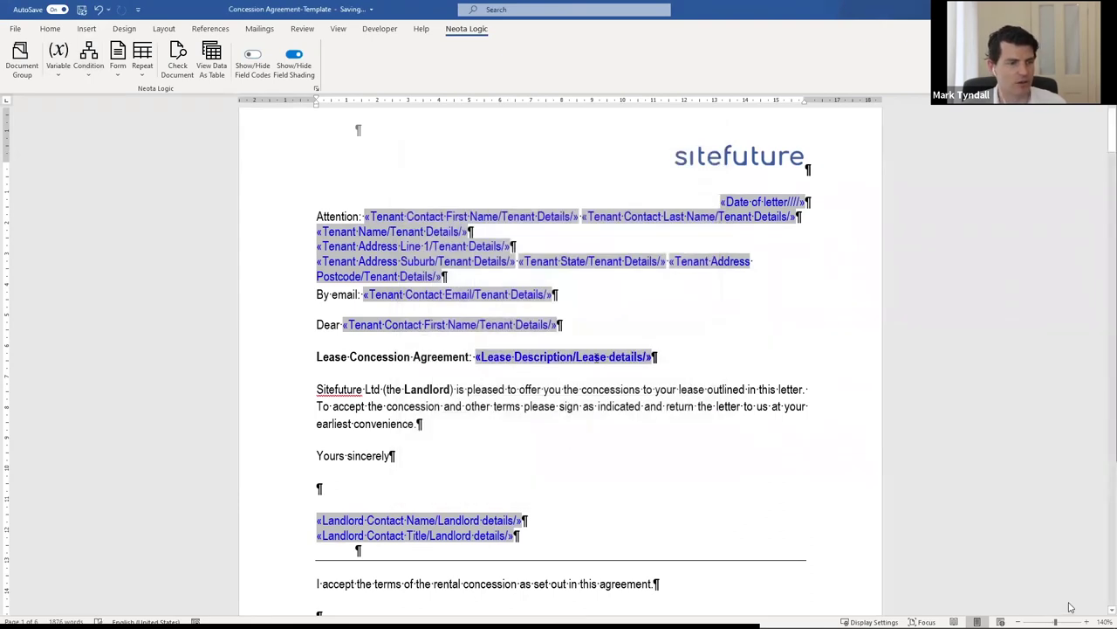
Select Background paragraph (B) and bring up the Condition options.
{"action": "scroll", "coordinate": [587, 354], "scroll_direction": "down", "scroll_amount": 15}
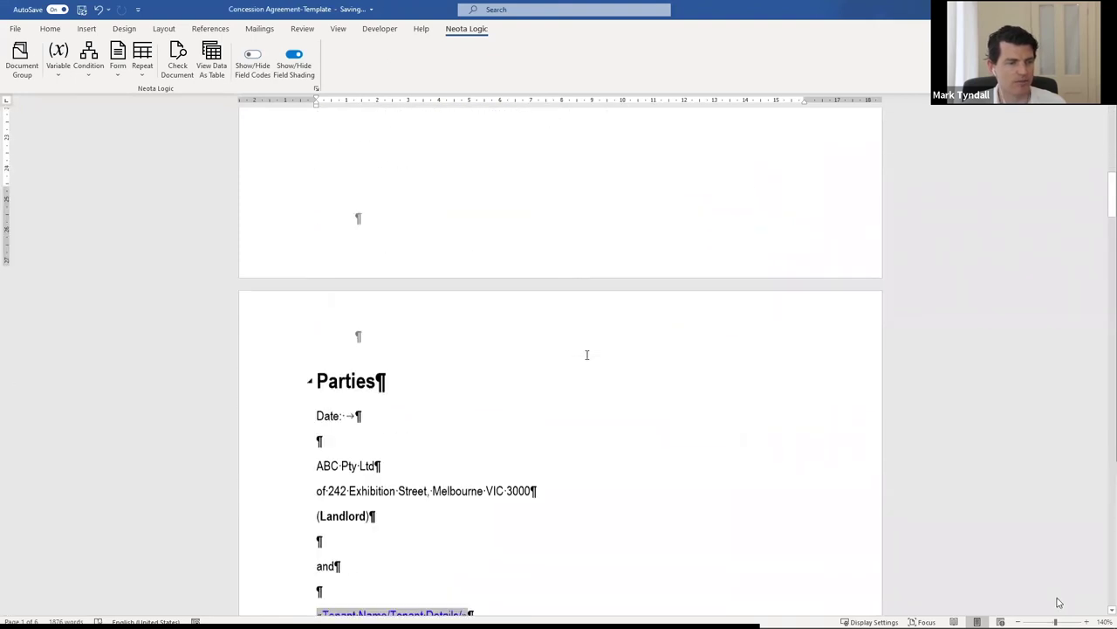
{"action": "scroll", "coordinate": [586, 355], "scroll_direction": "down", "scroll_amount": 5}
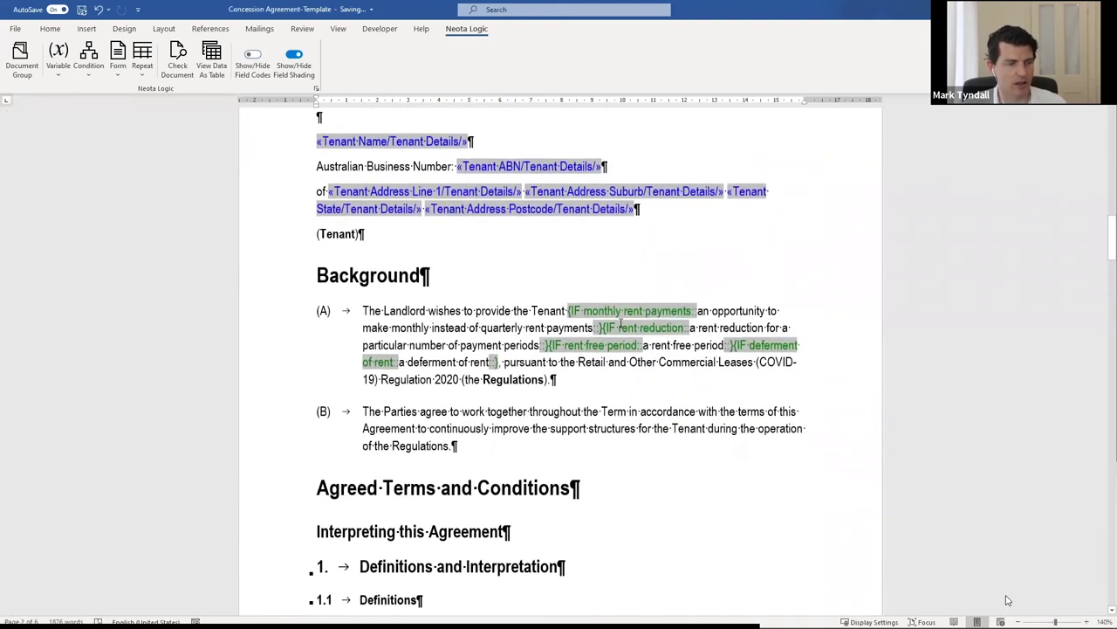
{"action": "left_click", "coordinate": [697, 311]}
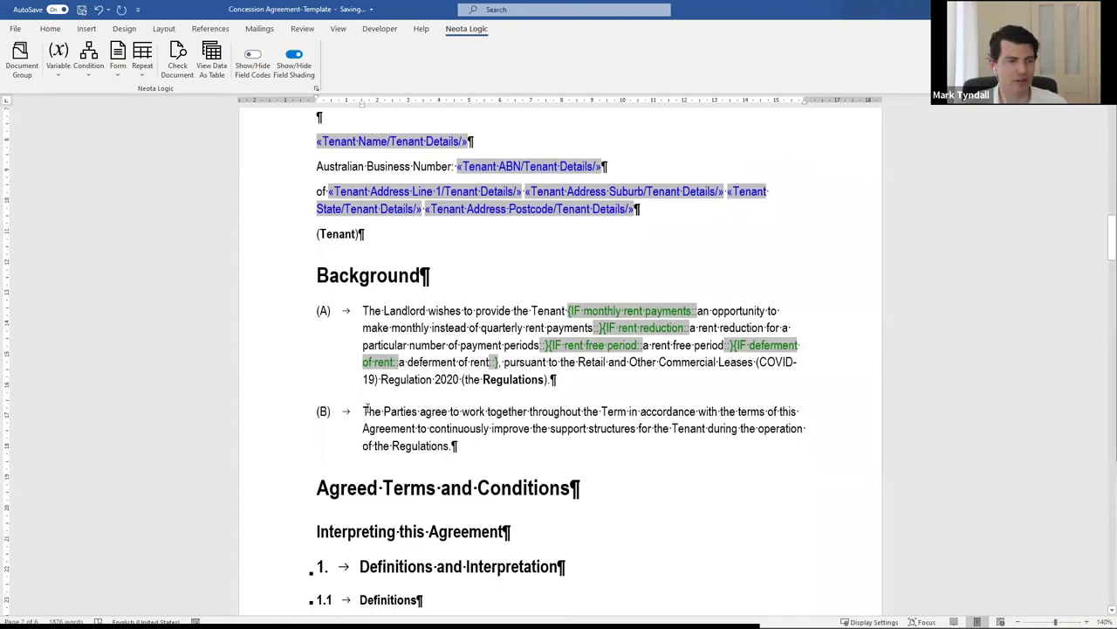
{"action": "key", "text": "shift+Down"}
{"action": "key", "text": "shift+Down"}
{"action": "key", "text": "shift+Down"}
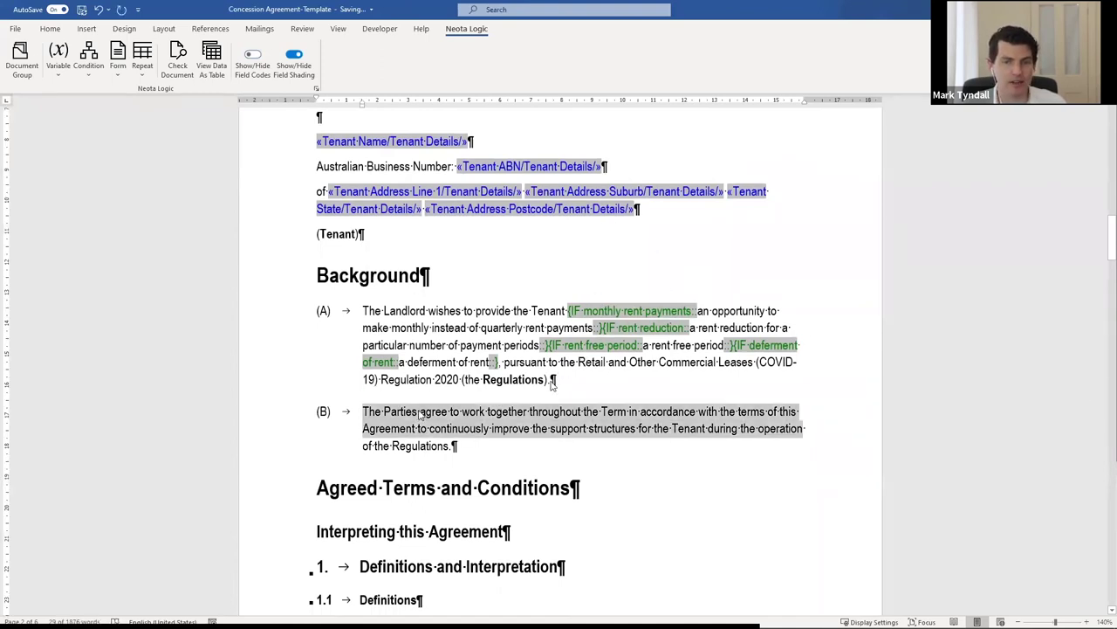
{"action": "key", "text": "shift+Down"}
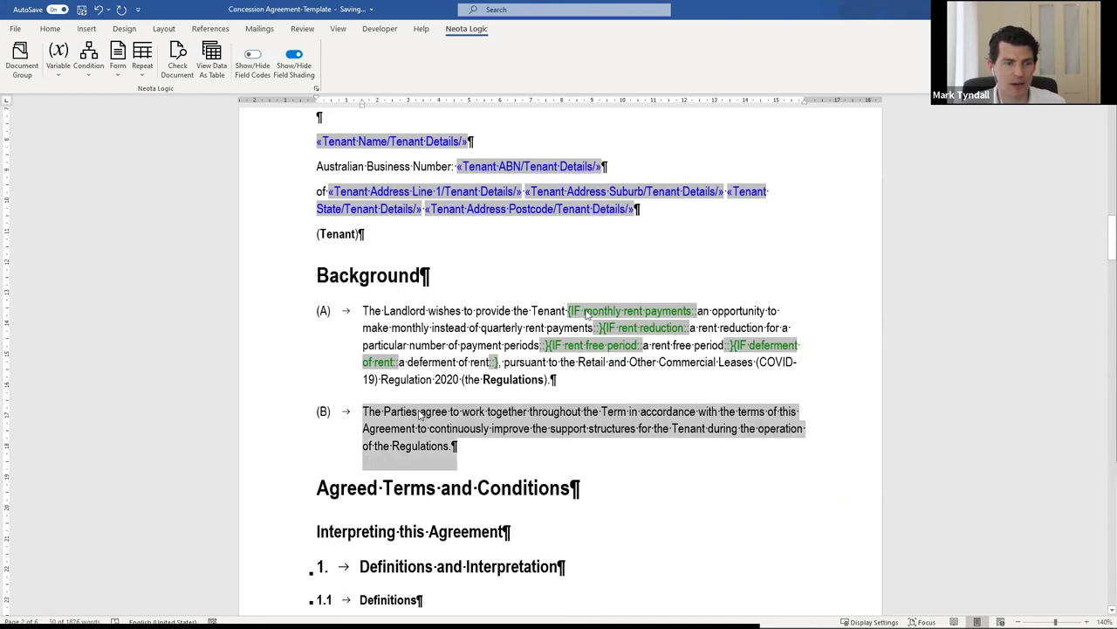
{"action": "left_click", "coordinate": [102, 53]}
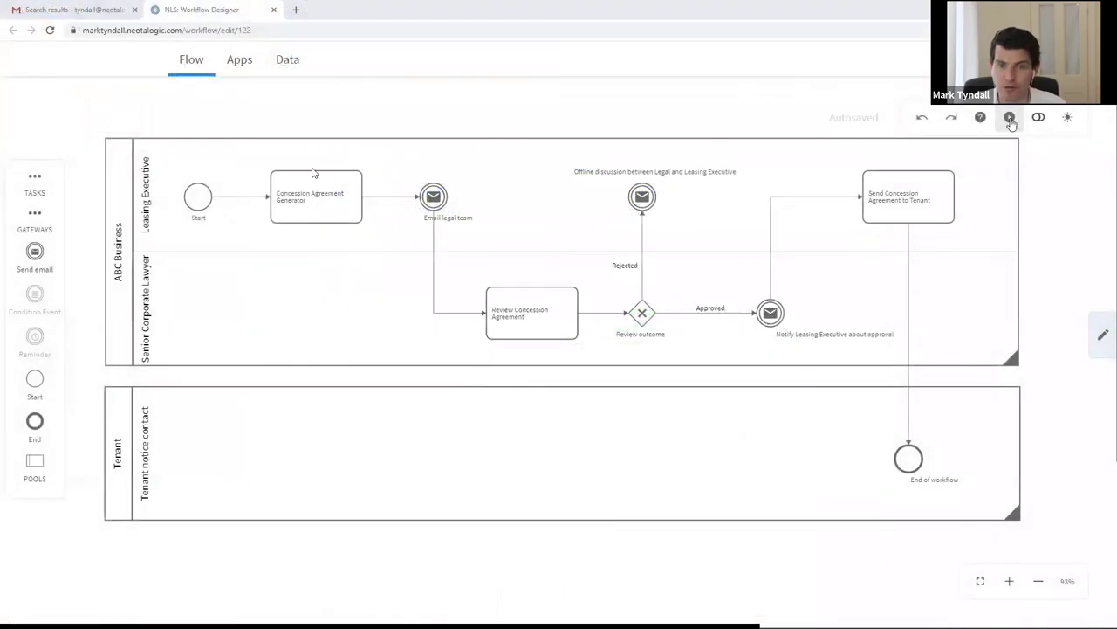
Preview the workflow and continue past the prefilled tenant details to Description of premises.
{"action": "left_click", "coordinate": [1010, 119]}
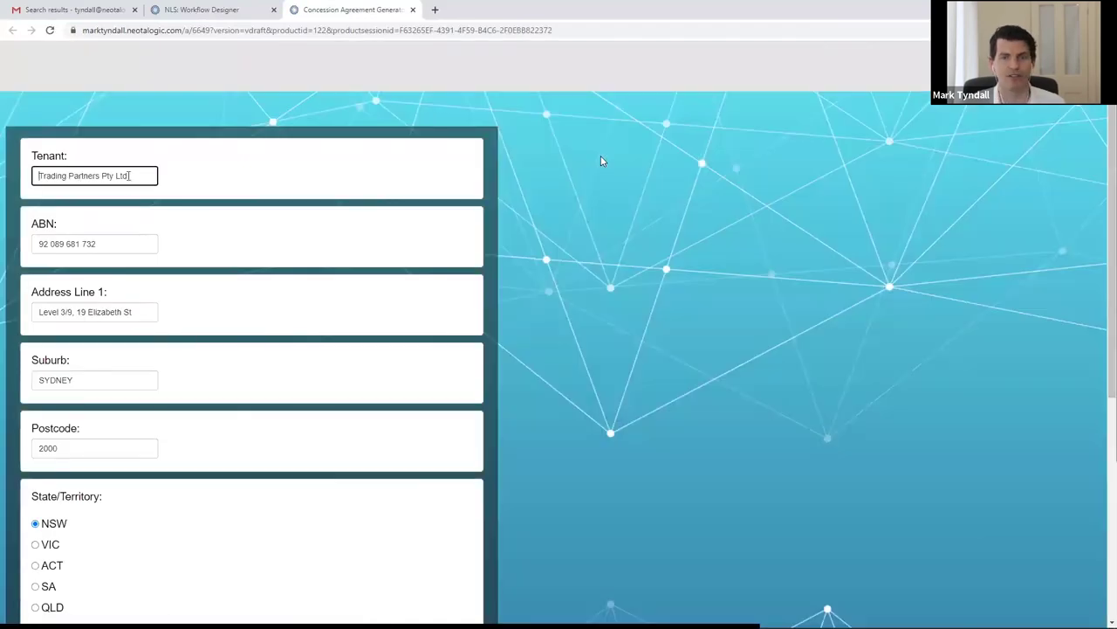
{"action": "scroll", "coordinate": [128, 175], "scroll_direction": "down", "scroll_amount": 1}
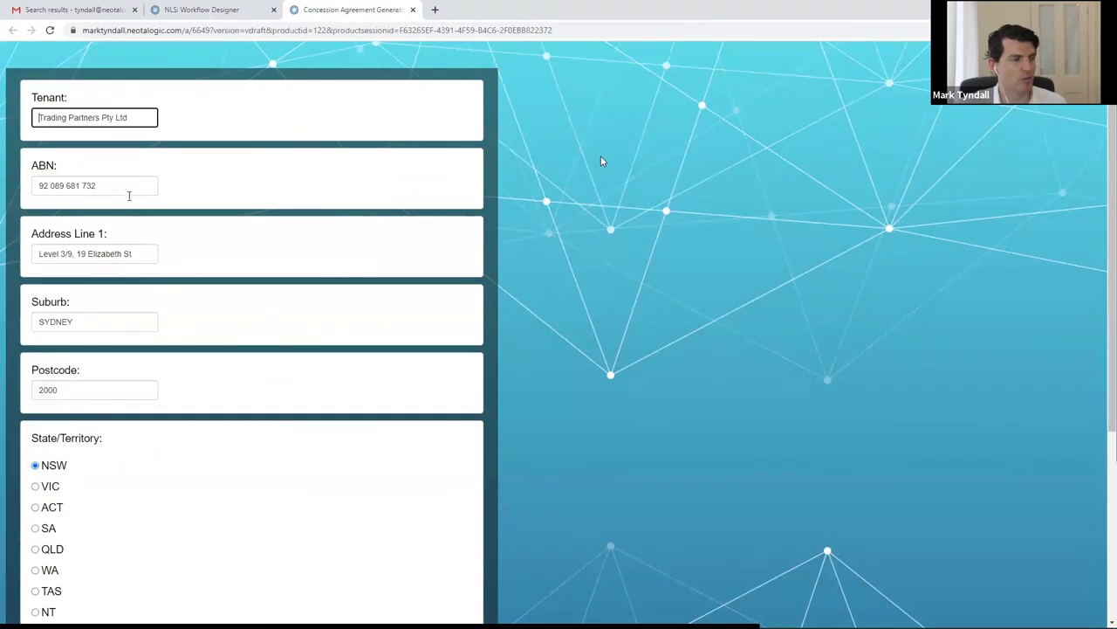
{"action": "scroll", "coordinate": [140, 253], "scroll_direction": "down", "scroll_amount": 1}
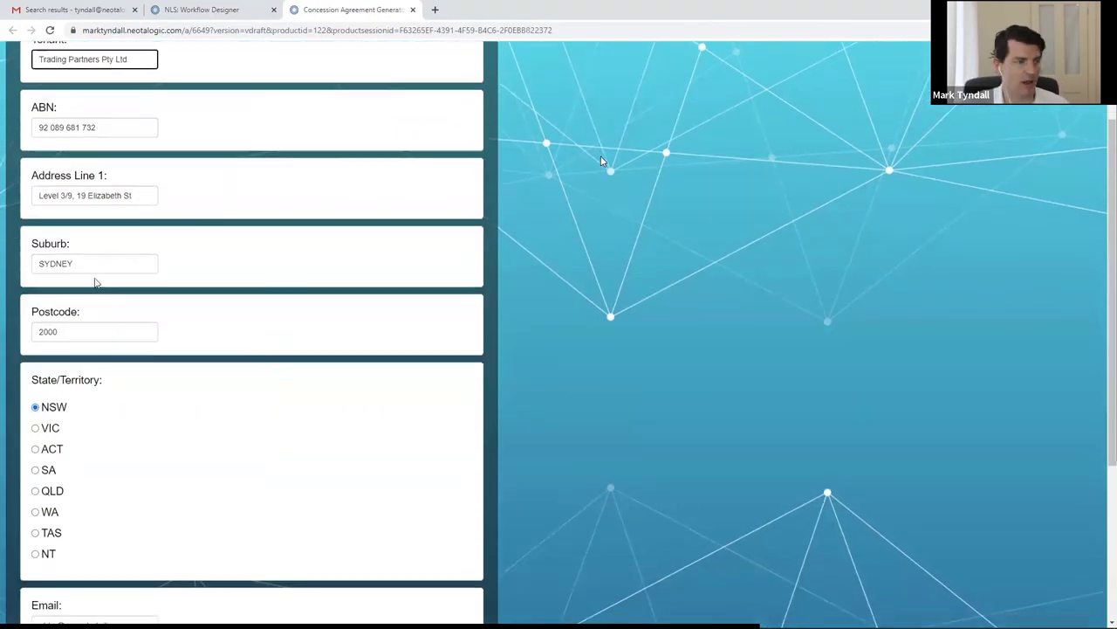
{"action": "scroll", "coordinate": [99, 271], "scroll_direction": "down", "scroll_amount": 1}
{"action": "scroll", "coordinate": [87, 279], "scroll_direction": "down", "scroll_amount": 2}
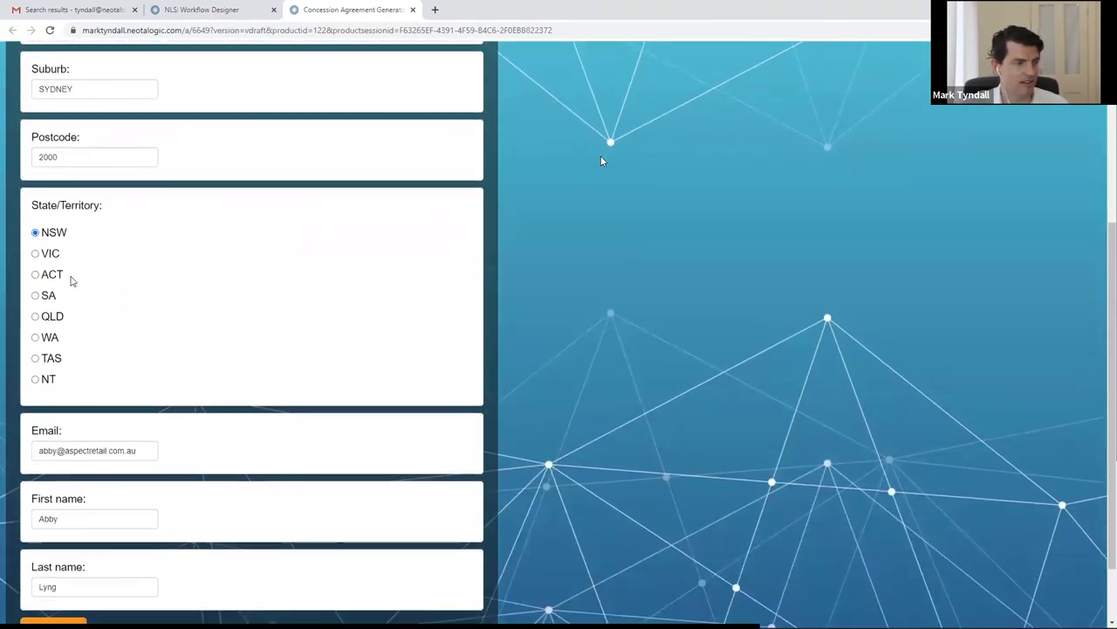
{"action": "scroll", "coordinate": [83, 274], "scroll_direction": "down", "scroll_amount": 2}
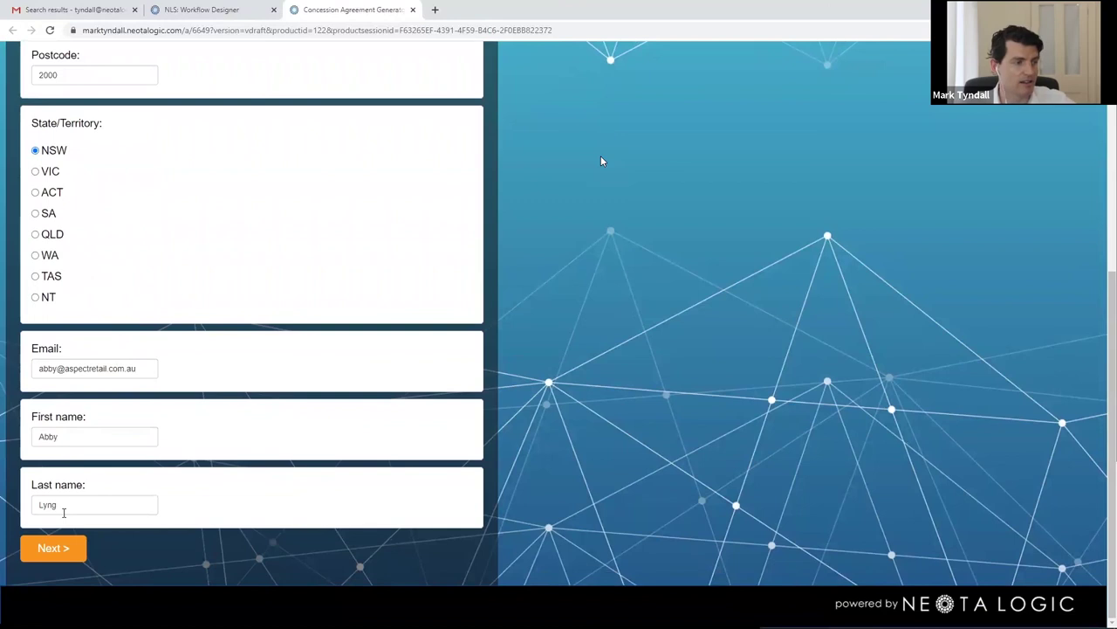
{"action": "left_click", "coordinate": [62, 548]}
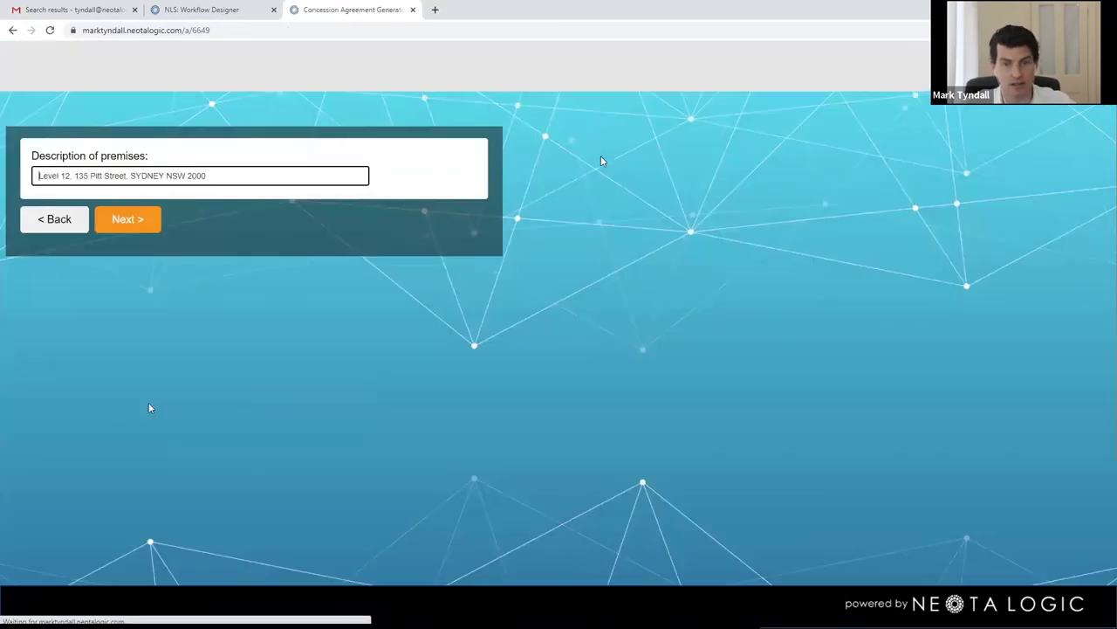
Keep the premises description and choose rent reduction on annual rent and service charge.
{"action": "triple_click", "coordinate": [234, 179]}
{"action": "left_click", "coordinate": [234, 179]}
{"action": "left_click", "coordinate": [144, 225]}
{"action": "left_click", "coordinate": [55, 206]}
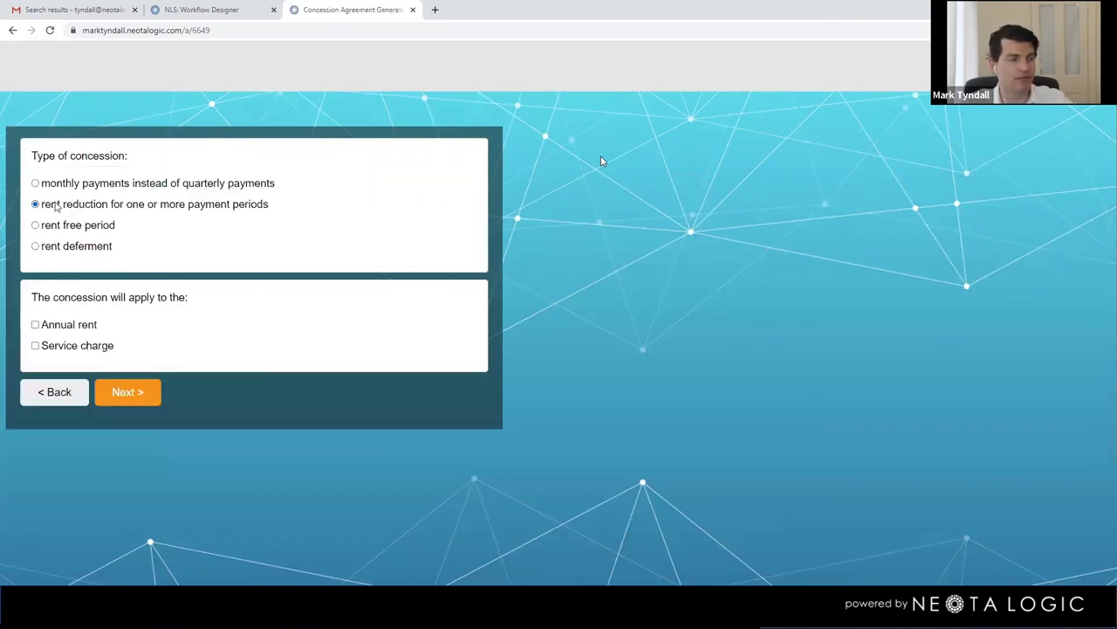
{"action": "left_click", "coordinate": [35, 325]}
{"action": "left_click", "coordinate": [36, 345]}
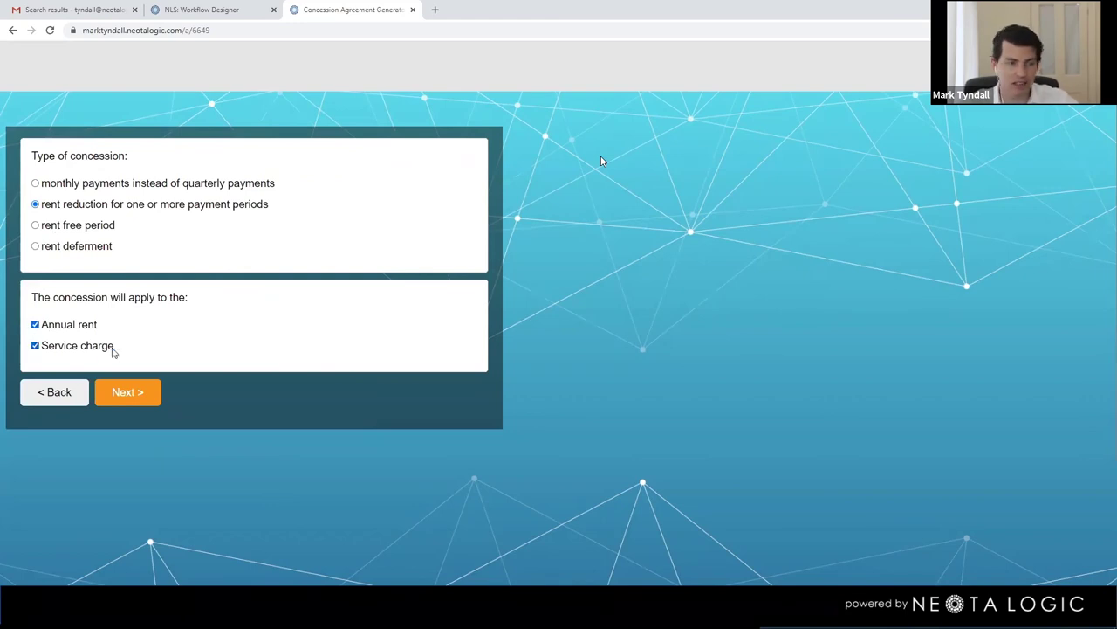
{"action": "left_click", "coordinate": [139, 394]}
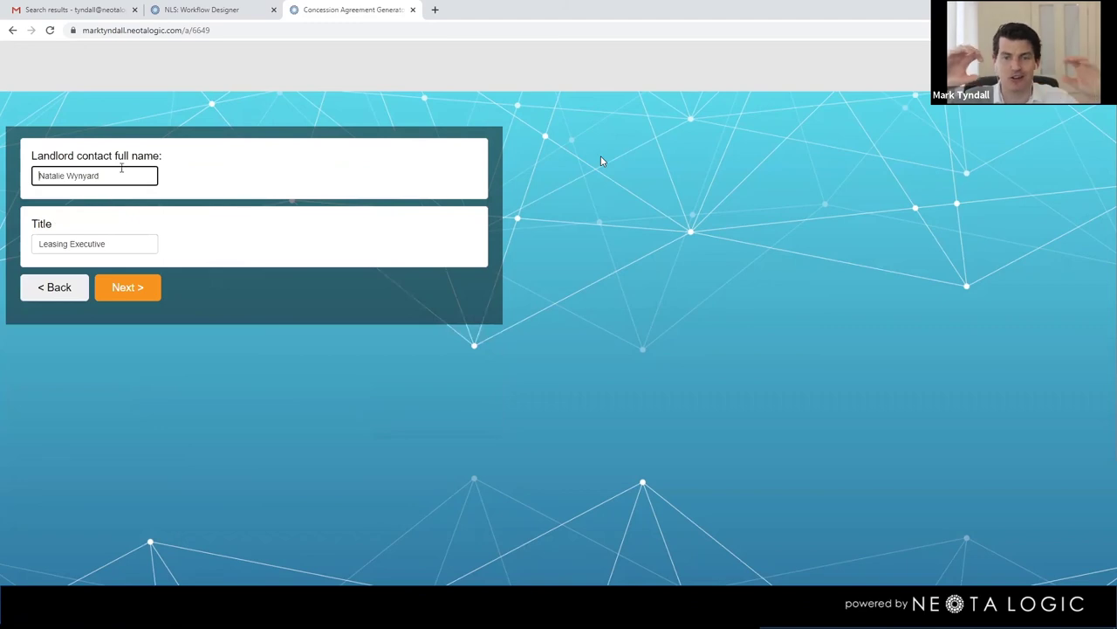
Keep the prefilled landlord contact name and title and submit to generate the agreement.
{"action": "left_click_drag", "start_coordinate": [124, 253], "coordinate": [125, 192]}
{"action": "key", "text": "shift+Tab"}
{"action": "left_click", "coordinate": [268, 182]}
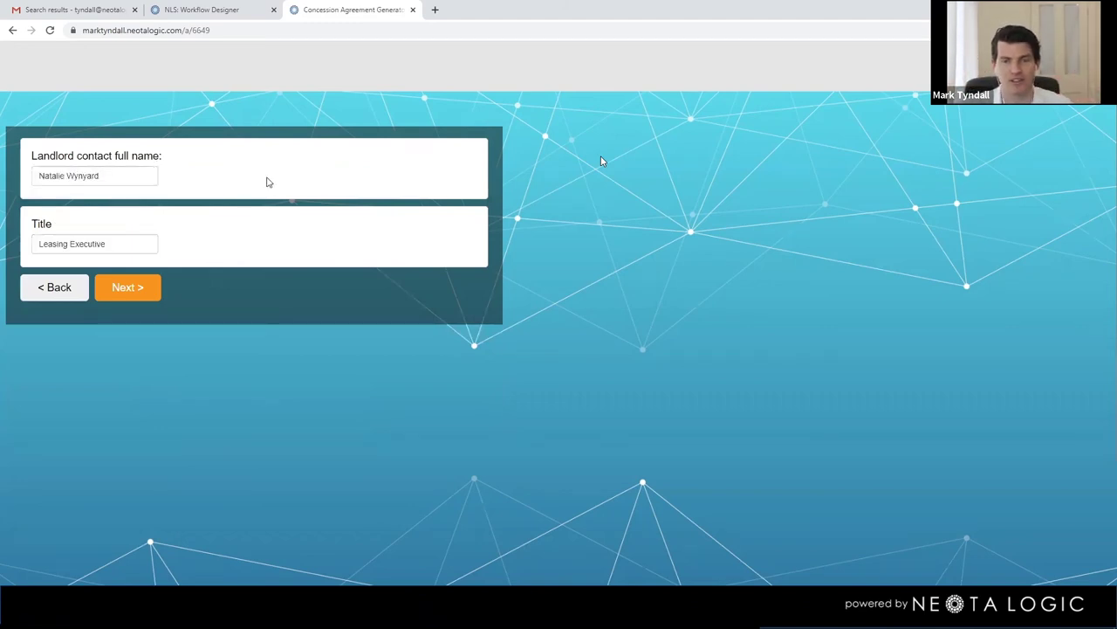
{"action": "left_click", "coordinate": [147, 300]}
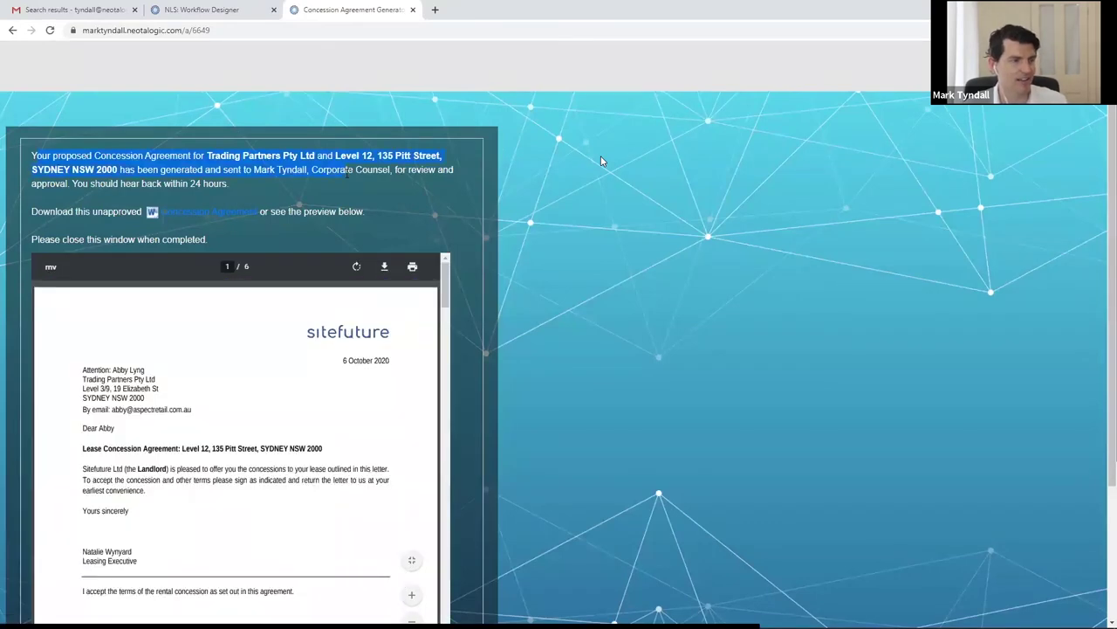
{"action": "left_click", "coordinate": [601, 161]}
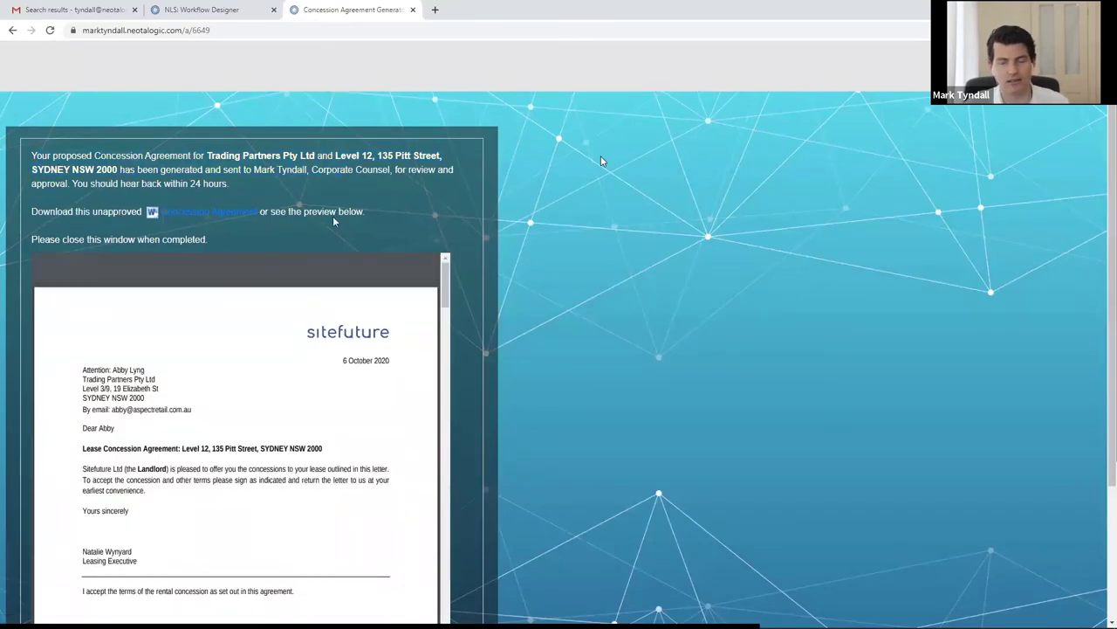
{"action": "key", "text": "ctrl+plus"}
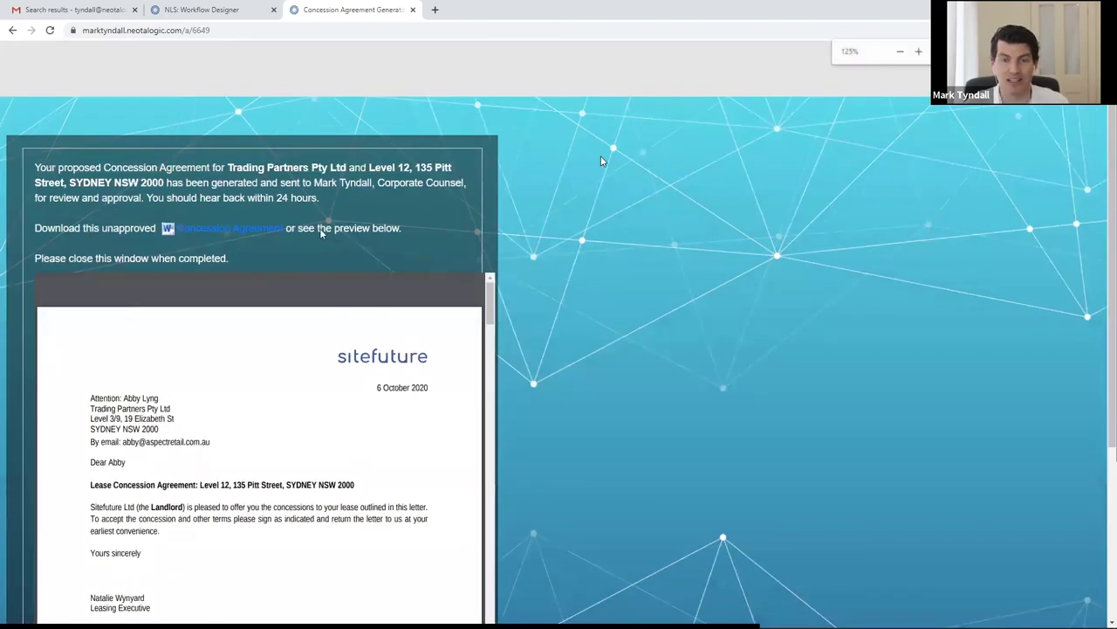
{"action": "key", "text": "ctrl+plus"}
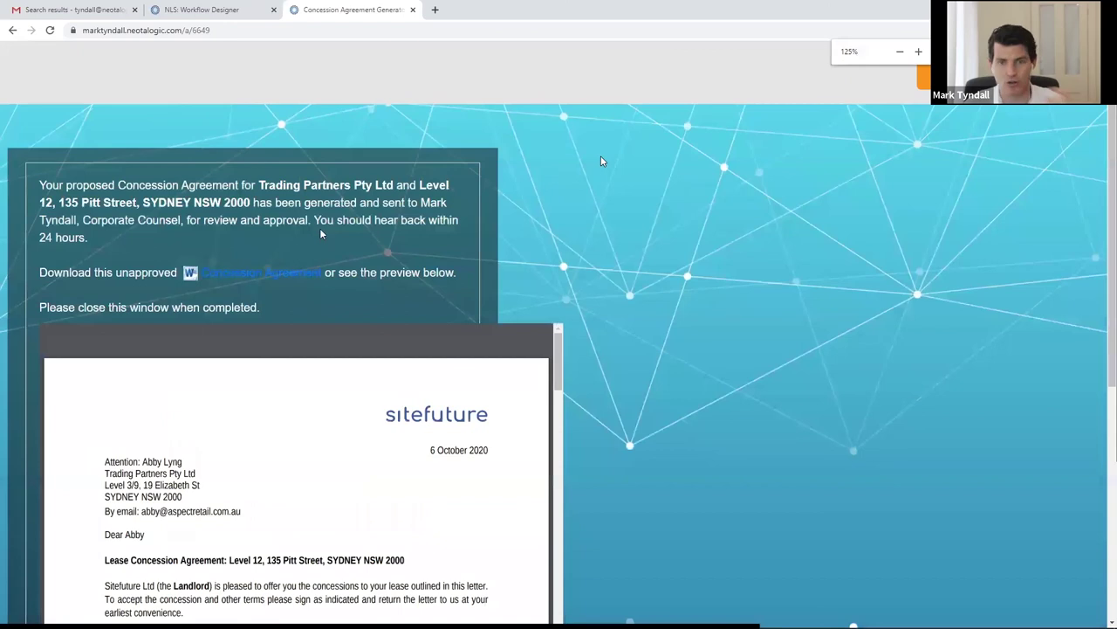
{"action": "key", "text": "ctrl+minus"}
{"action": "scroll", "coordinate": [550, 341], "scroll_direction": "down", "scroll_amount": 1}
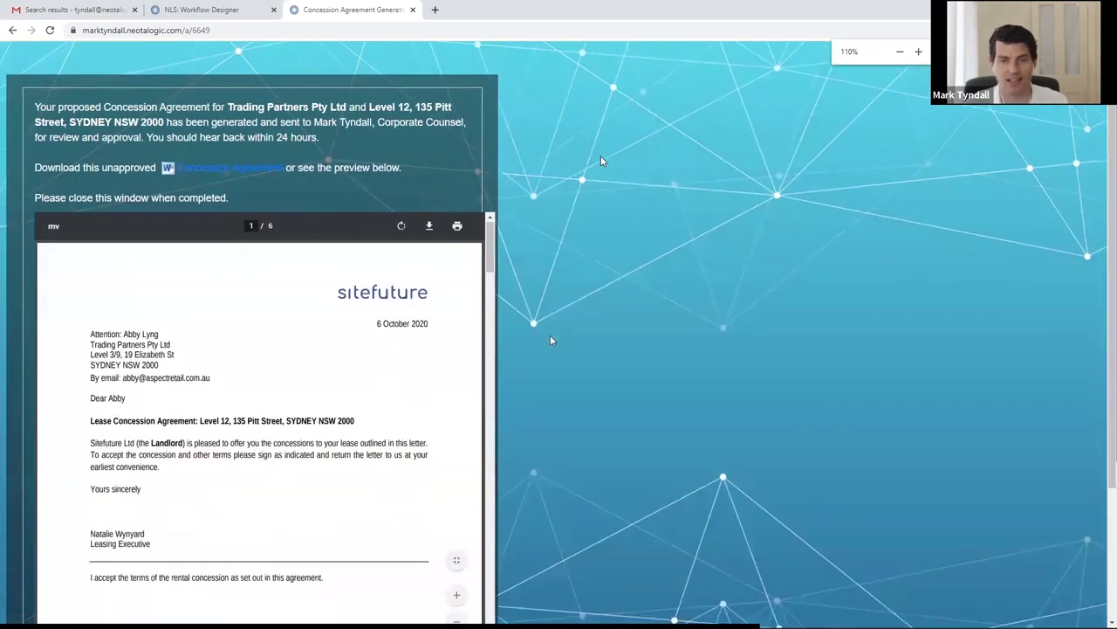
{"action": "scroll", "coordinate": [550, 340], "scroll_direction": "down", "scroll_amount": 1}
{"action": "scroll", "coordinate": [550, 340], "scroll_direction": "down", "scroll_amount": 1}
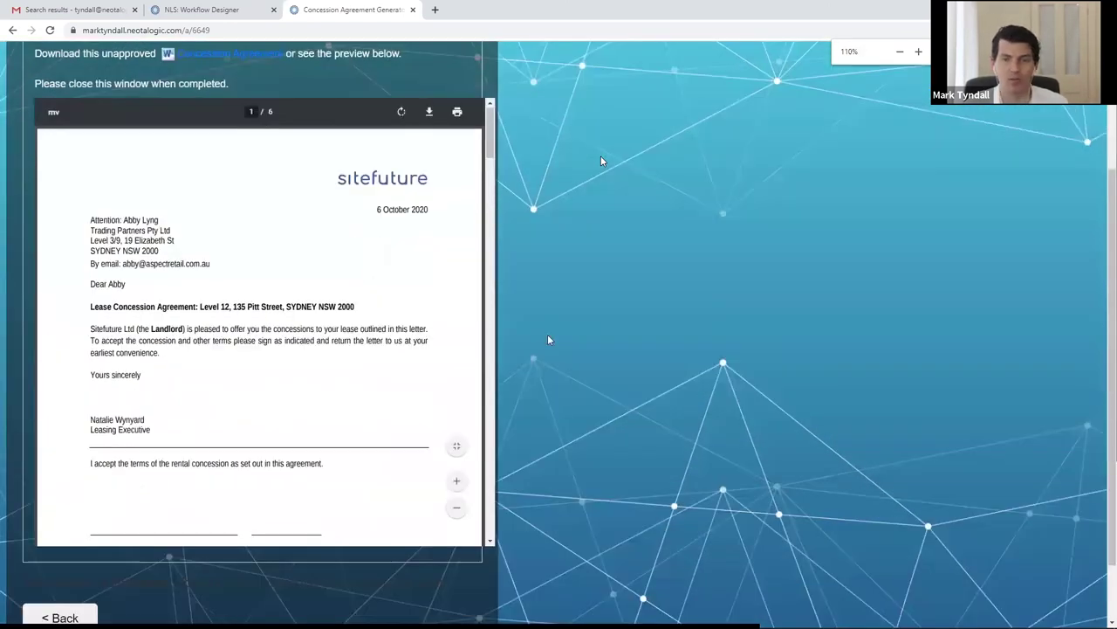
{"action": "left_click_drag", "start_coordinate": [490, 152], "coordinate": [490, 247]}
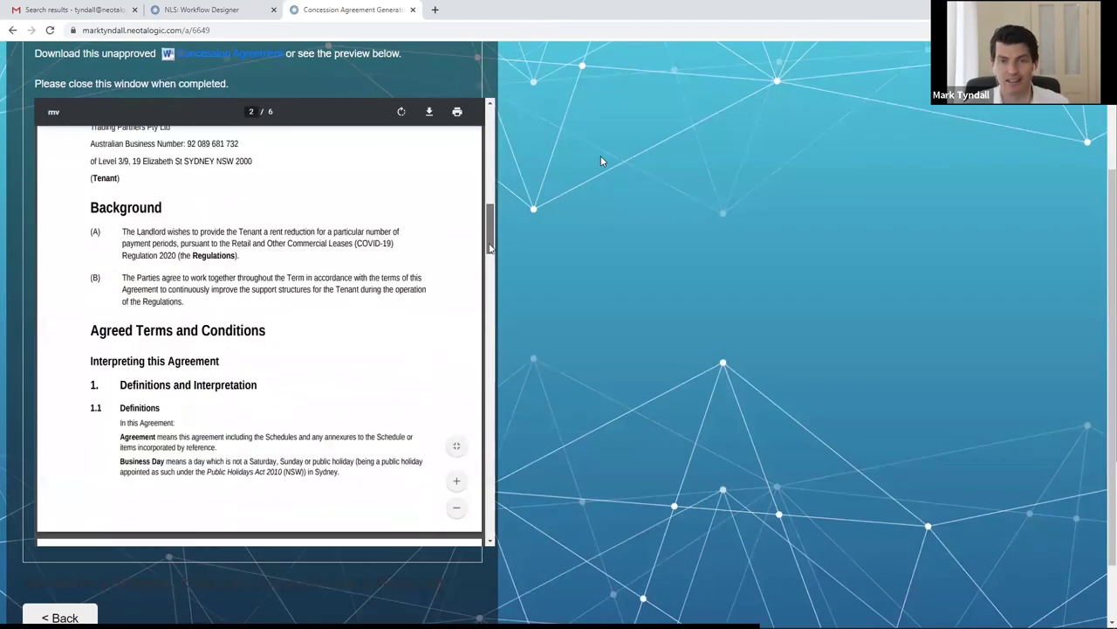
{"action": "left_click_drag", "start_coordinate": [272, 231], "coordinate": [178, 243]}
{"action": "left_click", "coordinate": [264, 243]}
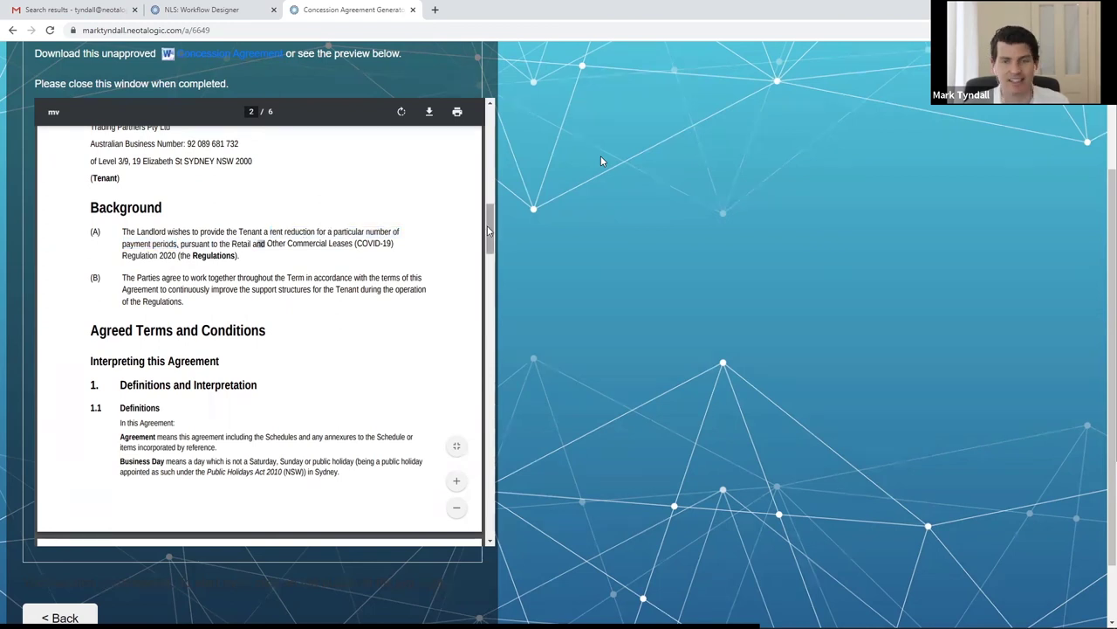
{"action": "left_click_drag", "start_coordinate": [488, 230], "coordinate": [481, 432]}
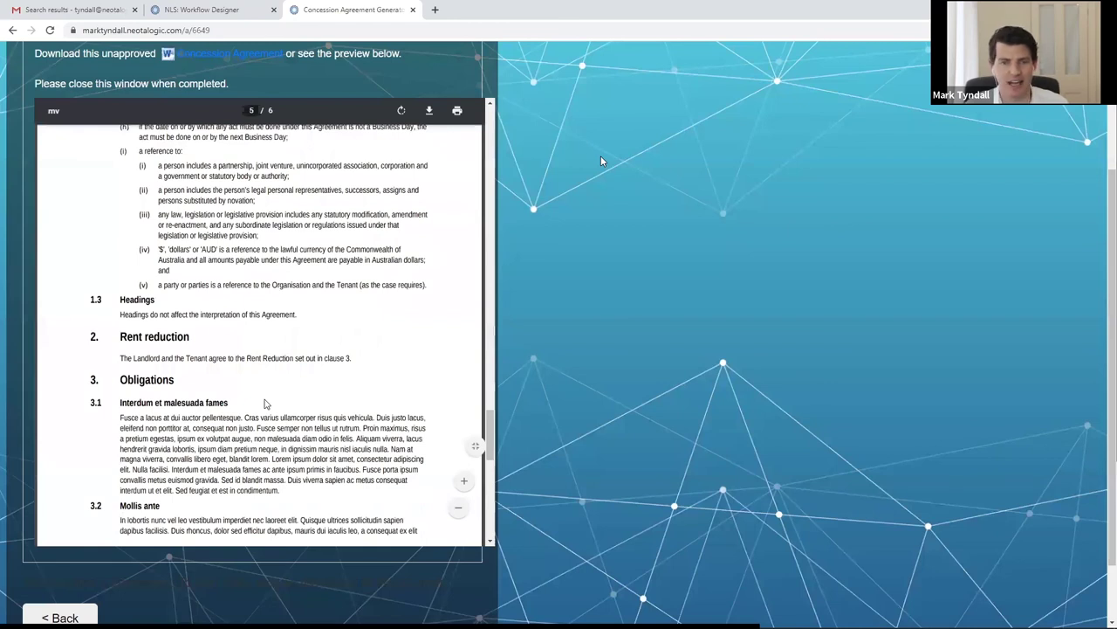
{"action": "left_click_drag", "start_coordinate": [266, 404], "coordinate": [395, 496]}
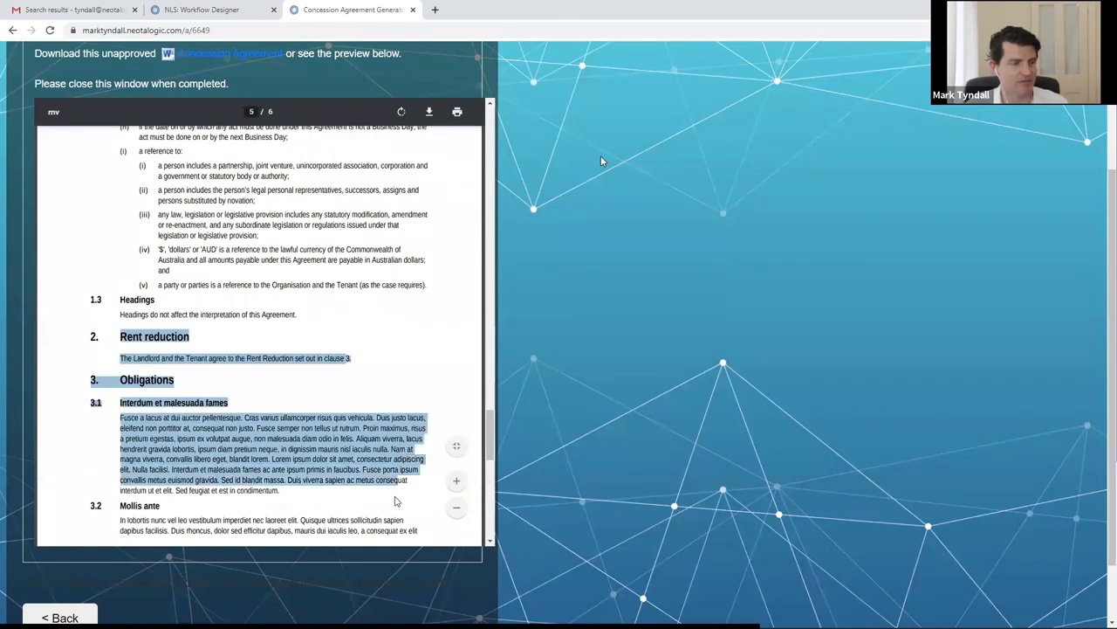
{"action": "left_click", "coordinate": [395, 500]}
{"action": "left_click_drag", "start_coordinate": [493, 454], "coordinate": [490, 387]}
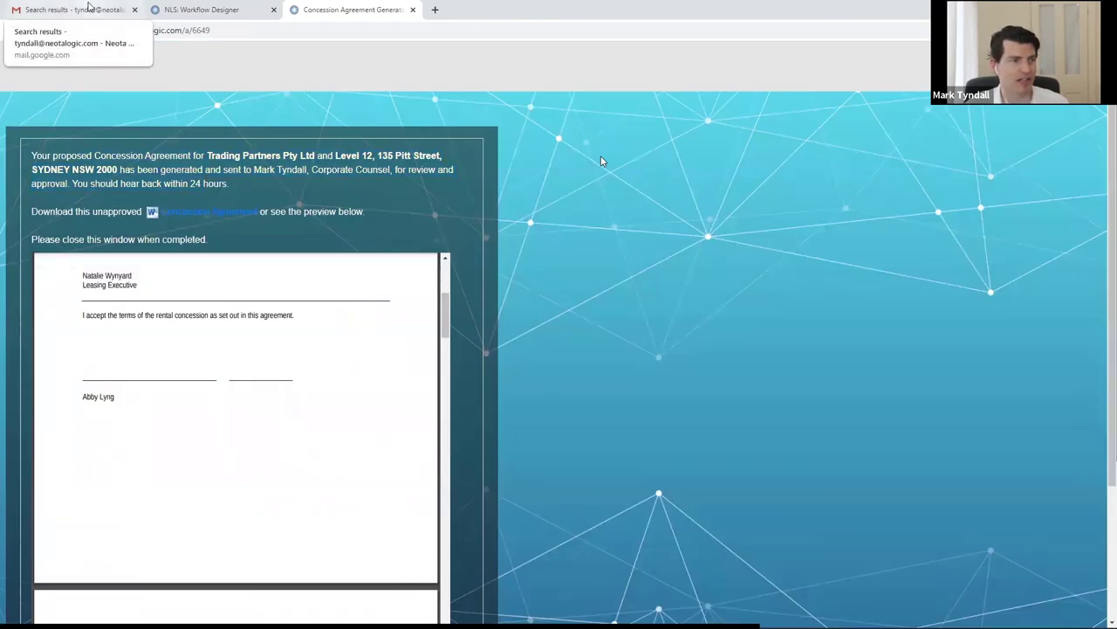
Open the 'Concession Agreement for your approval' email in Gmail and read its body.
{"action": "left_click", "coordinate": [90, 9]}
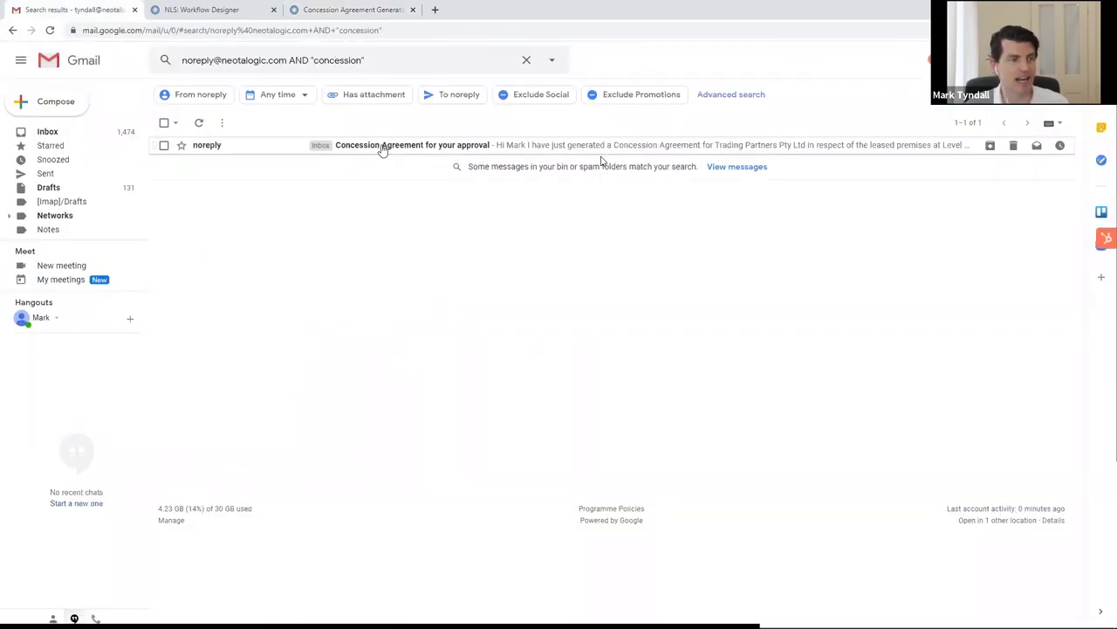
{"action": "left_click", "coordinate": [378, 152]}
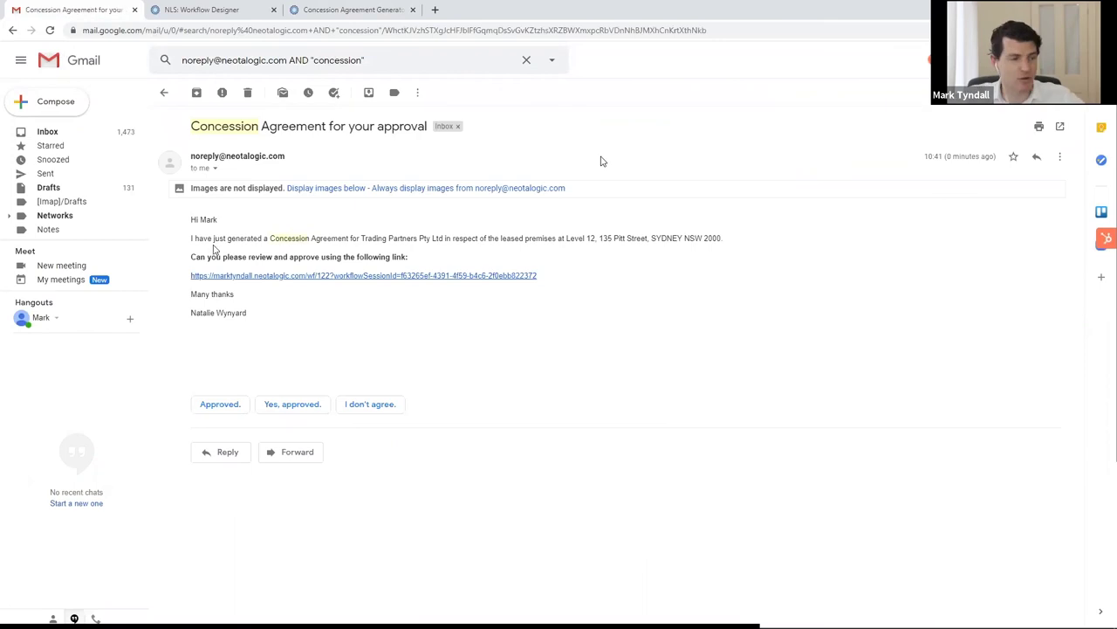
{"action": "left_click_drag", "start_coordinate": [191, 219], "coordinate": [730, 252]}
{"action": "left_click", "coordinate": [731, 253]}
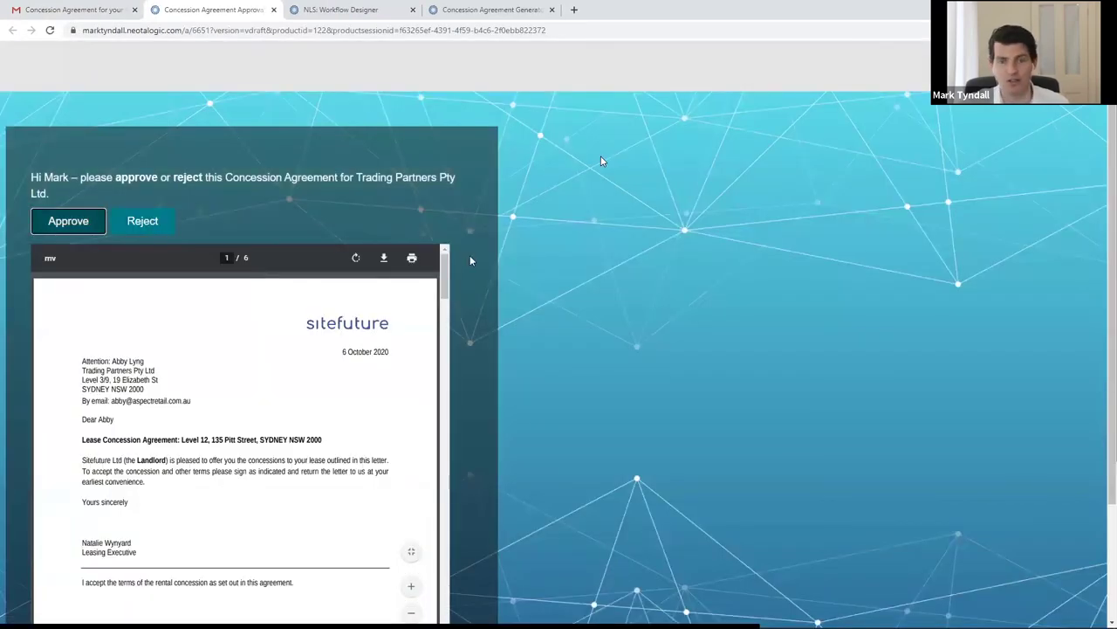
Review the 6-page agreement preview and approve the Concession Agreement.
{"action": "scroll", "coordinate": [473, 260], "scroll_direction": "down", "scroll_amount": 1}
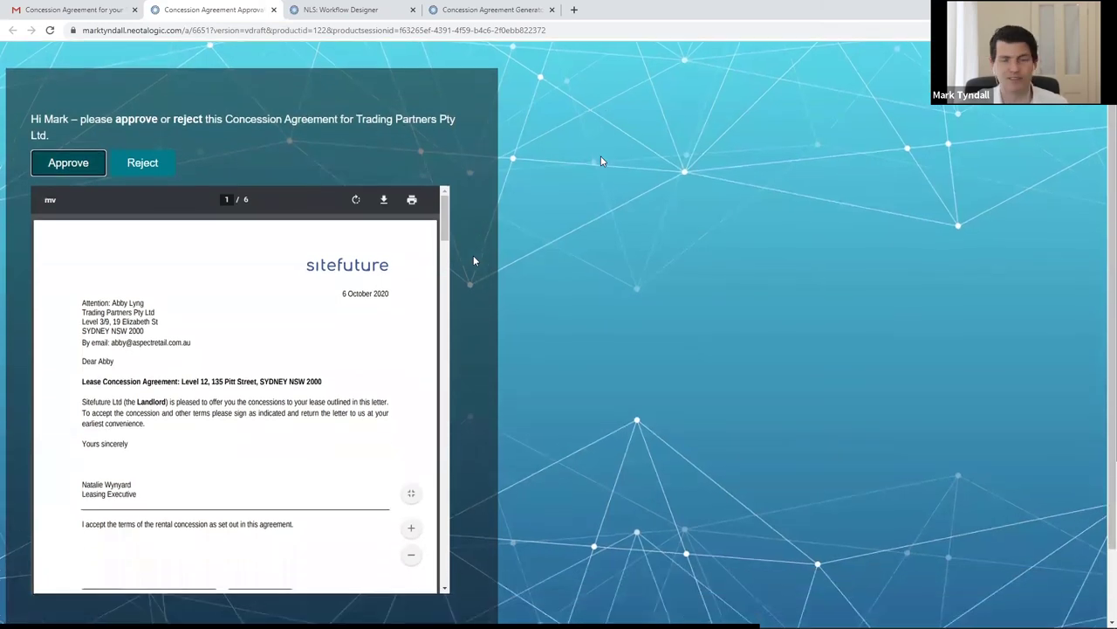
{"action": "scroll", "coordinate": [473, 260], "scroll_direction": "down", "scroll_amount": 1}
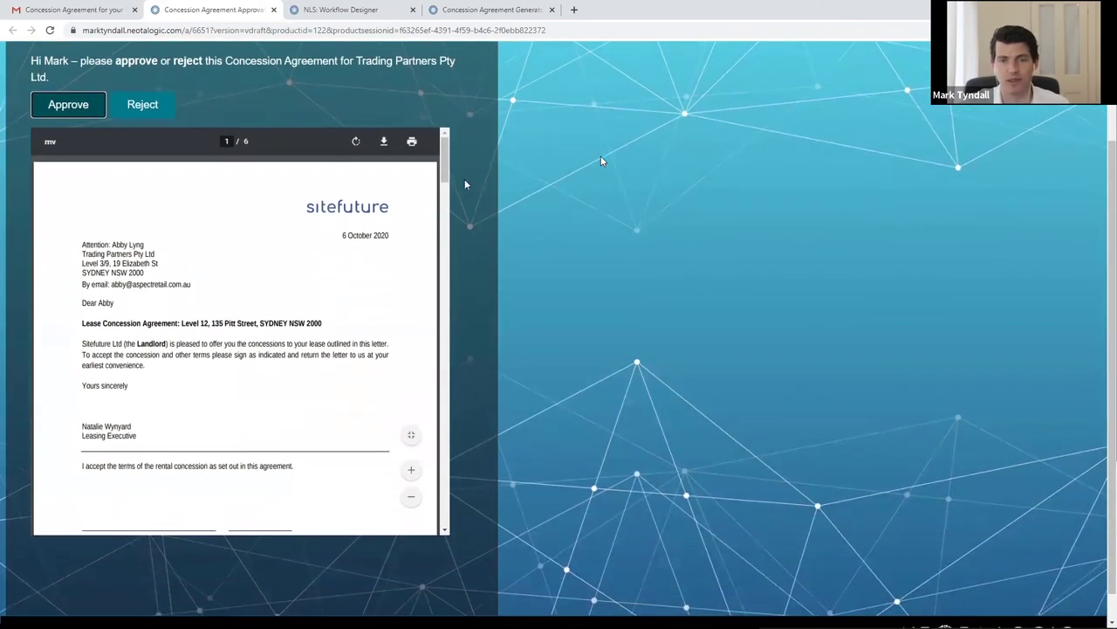
{"action": "left_click_drag", "start_coordinate": [445, 179], "coordinate": [483, 119]}
{"action": "scroll", "coordinate": [482, 119], "scroll_direction": "up", "scroll_amount": 1}
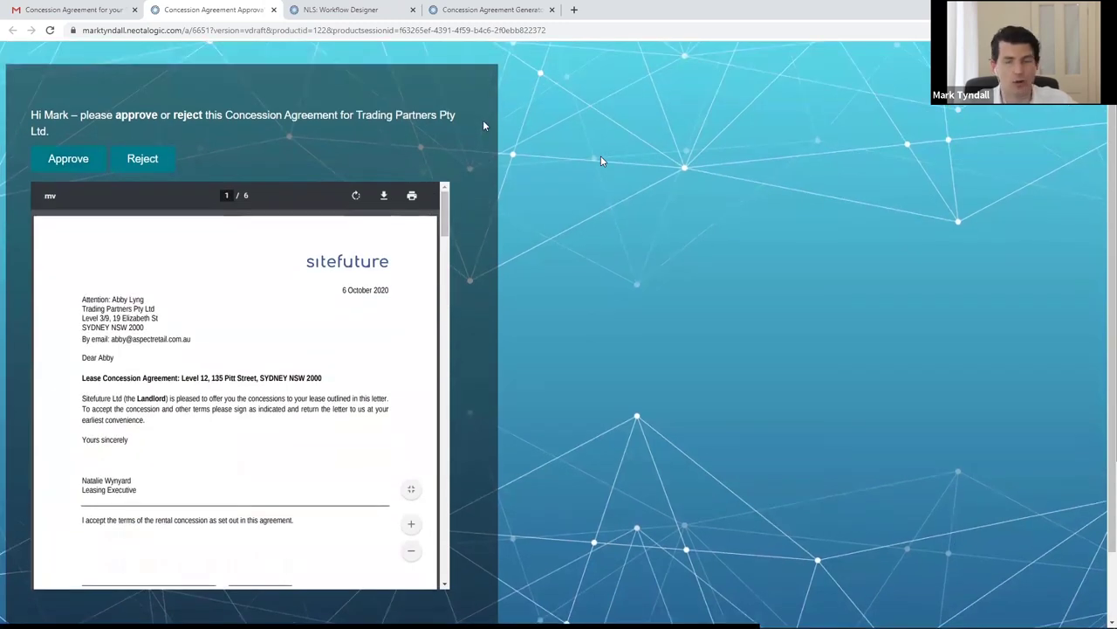
{"action": "scroll", "coordinate": [449, 149], "scroll_direction": "up", "scroll_amount": 1}
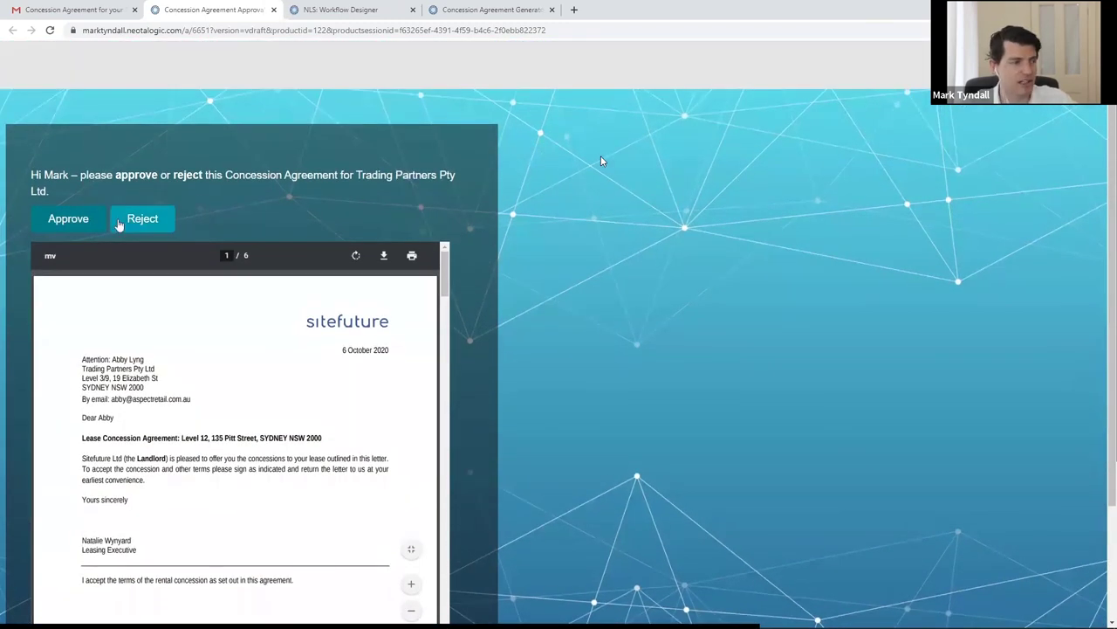
{"action": "left_click", "coordinate": [62, 222]}
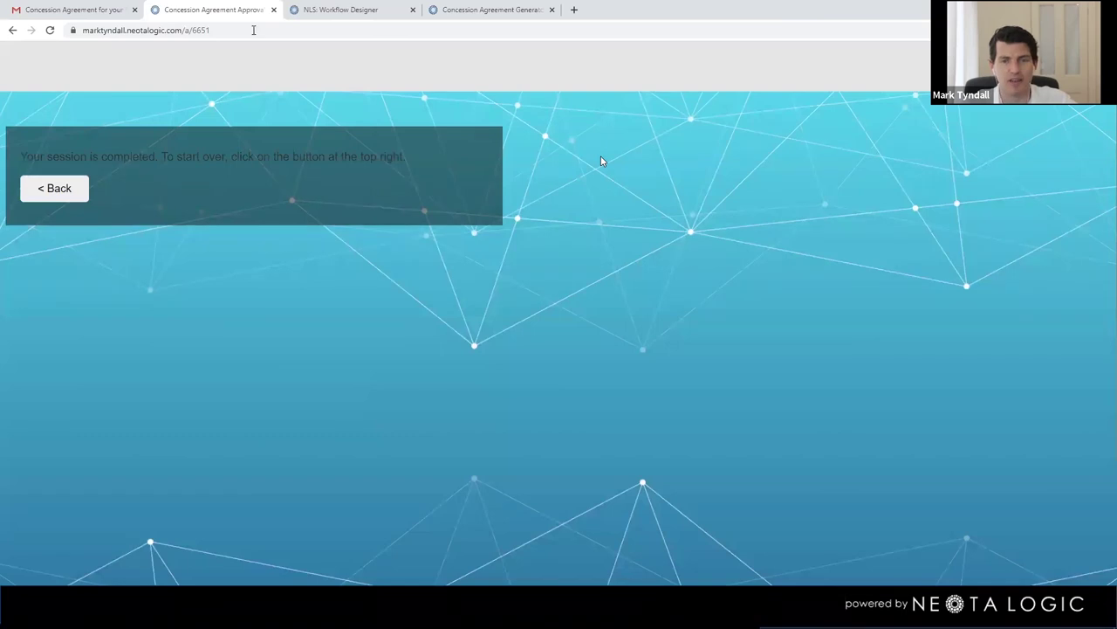
Return to the NLS: Workflow Designer tab showing the concession workflow.
{"action": "left_click", "coordinate": [345, 10]}
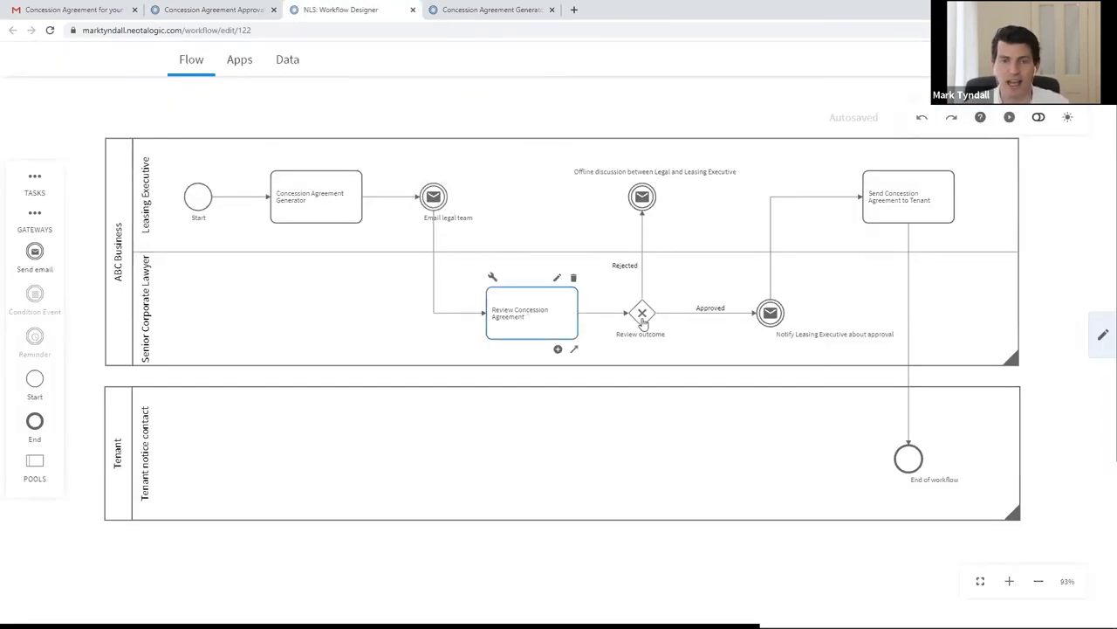
{"action": "mouse_move", "coordinate": [773, 312]}
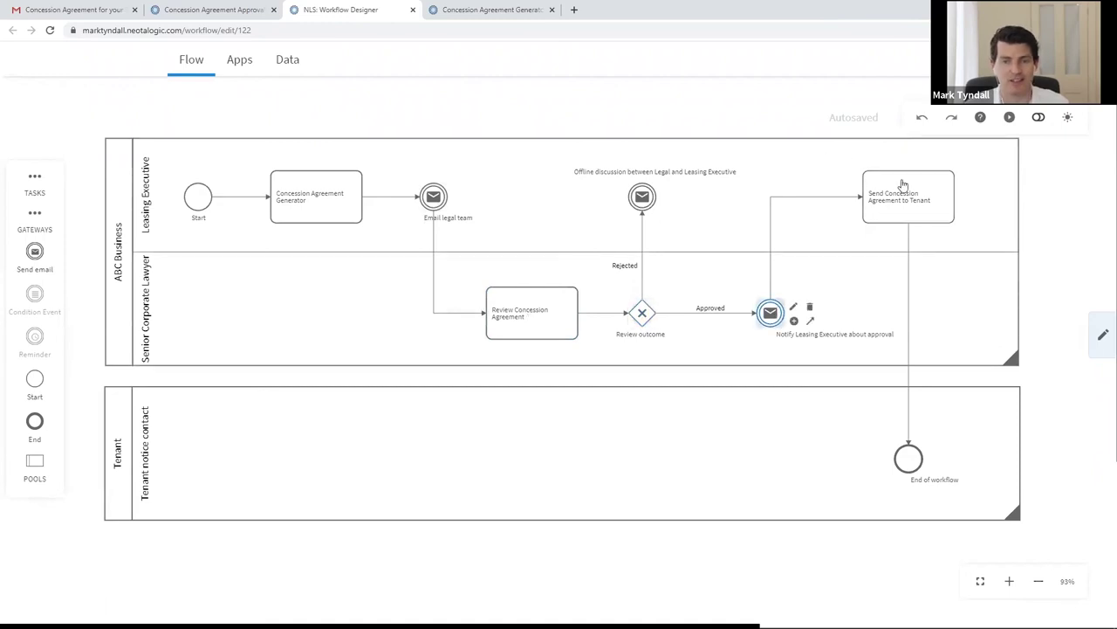
{"action": "mouse_move", "coordinate": [910, 459]}
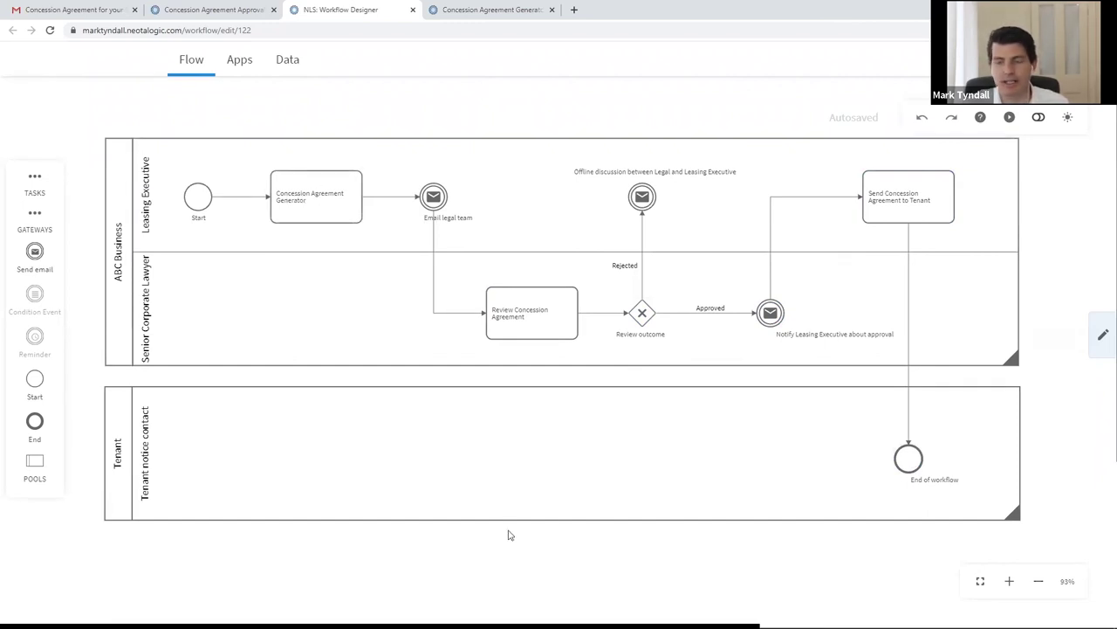
{"action": "mouse_move", "coordinate": [385, 621]}
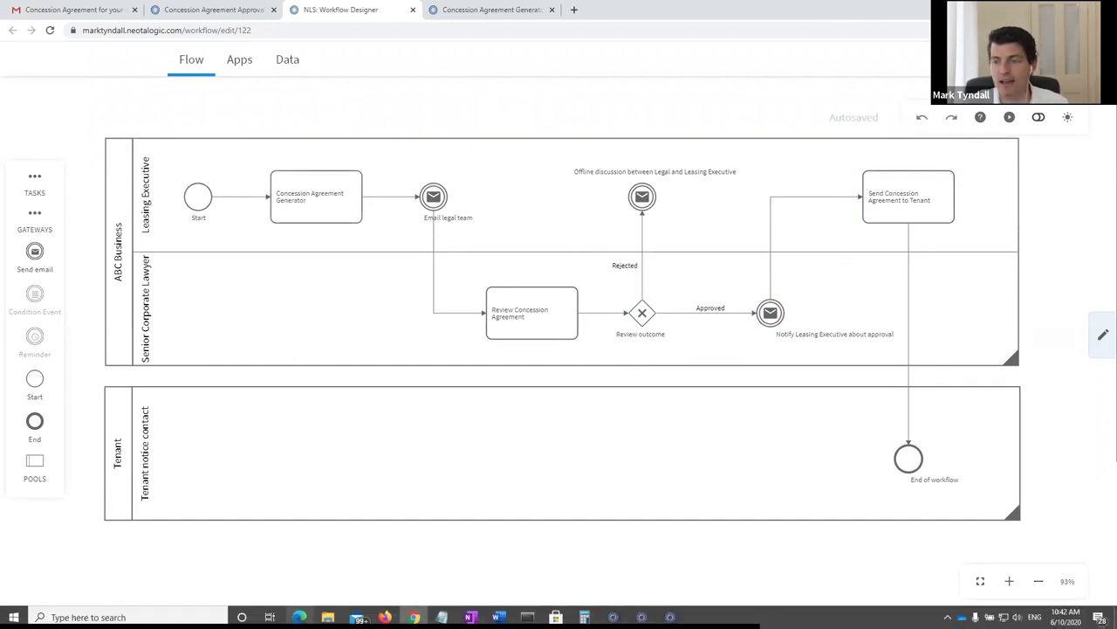
{"action": "left_click", "coordinate": [494, 617]}
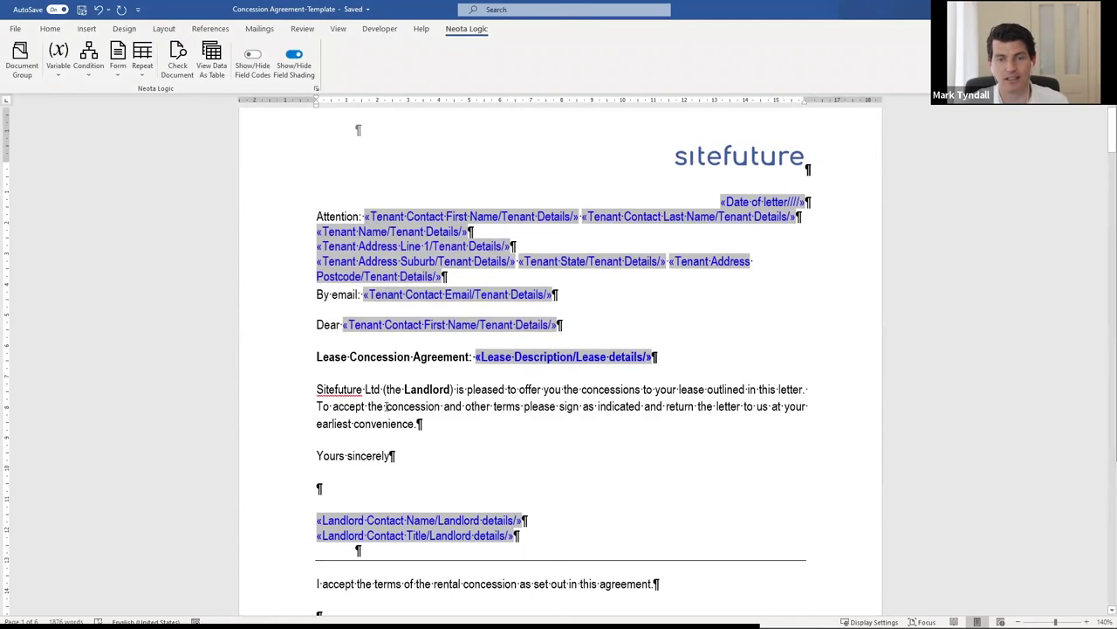
{"action": "left_click", "coordinate": [672, 358]}
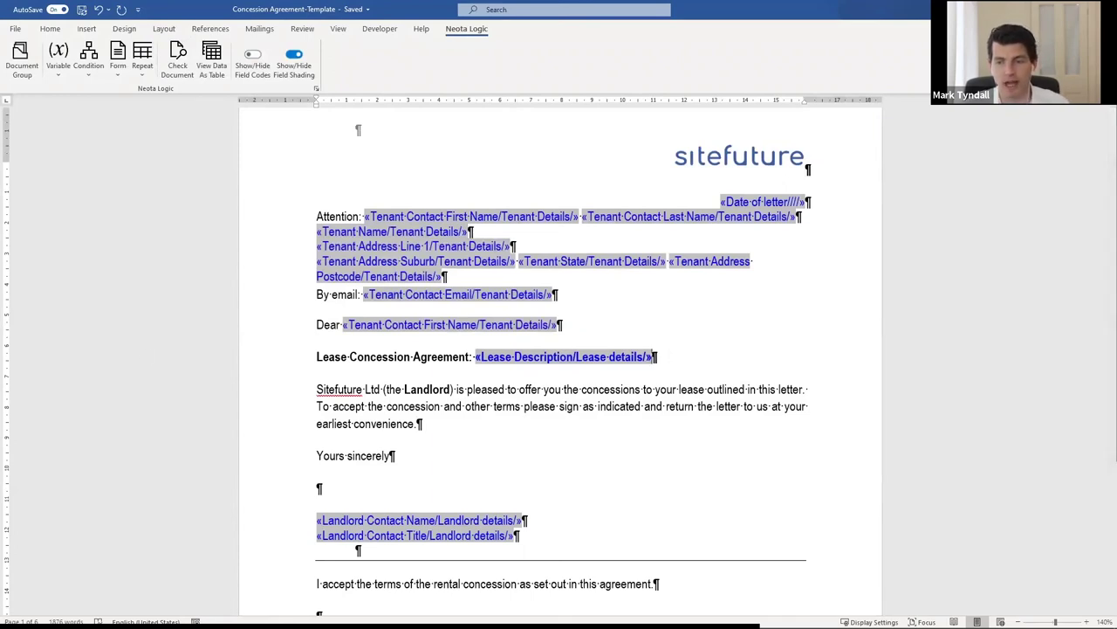
{"action": "key", "text": "alt+Tab"}
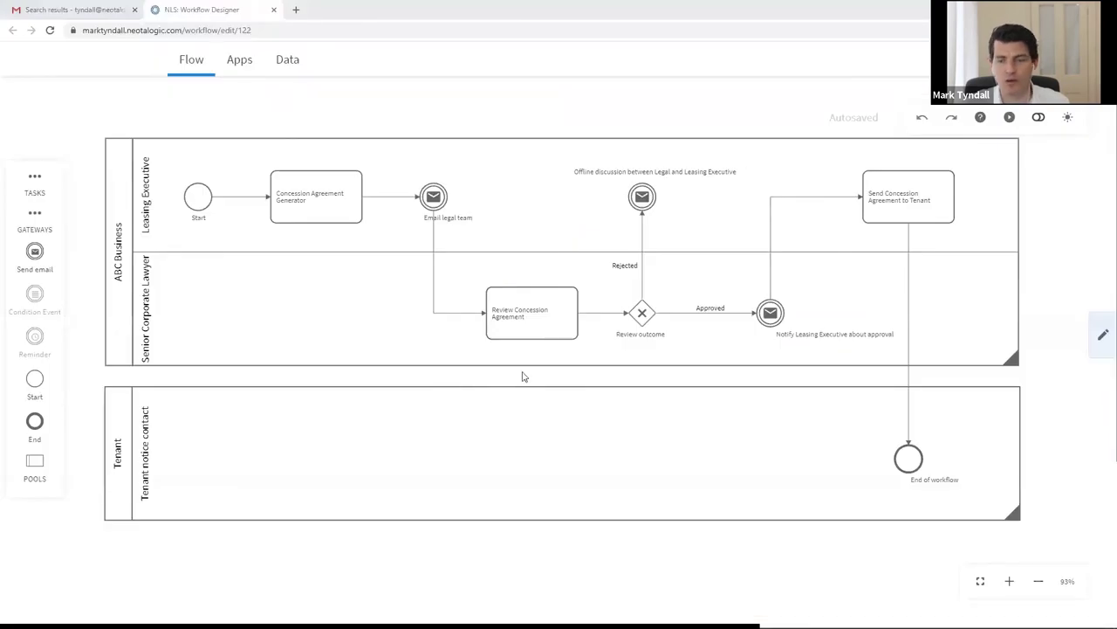
Launch another run of the concession workflow from the Workflow Designer toolbar's run icon.
{"action": "left_click", "coordinate": [1010, 119]}
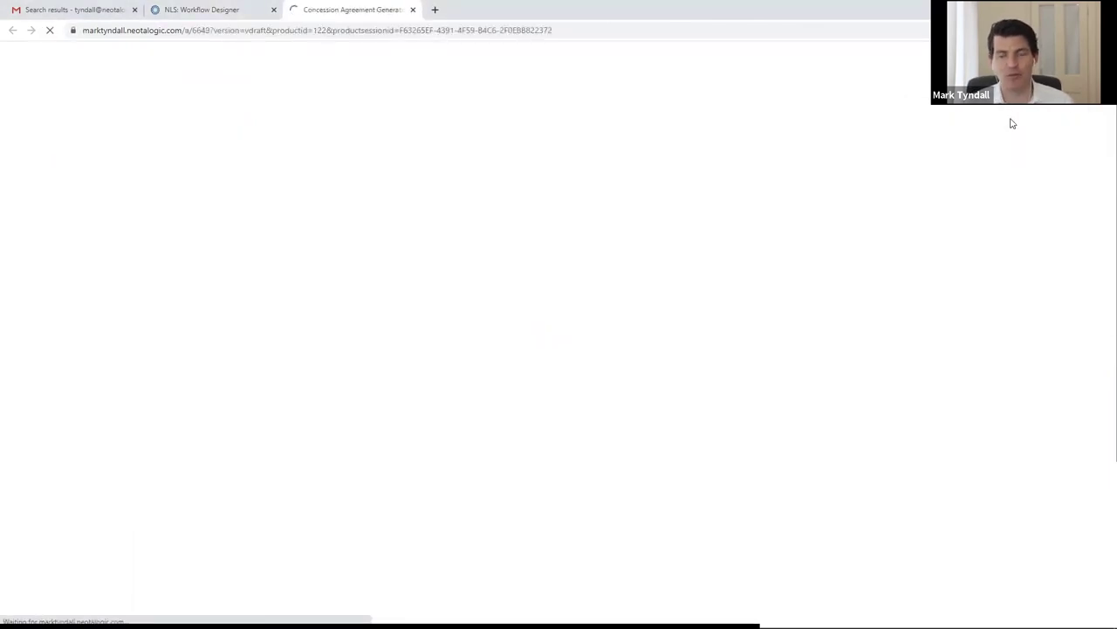